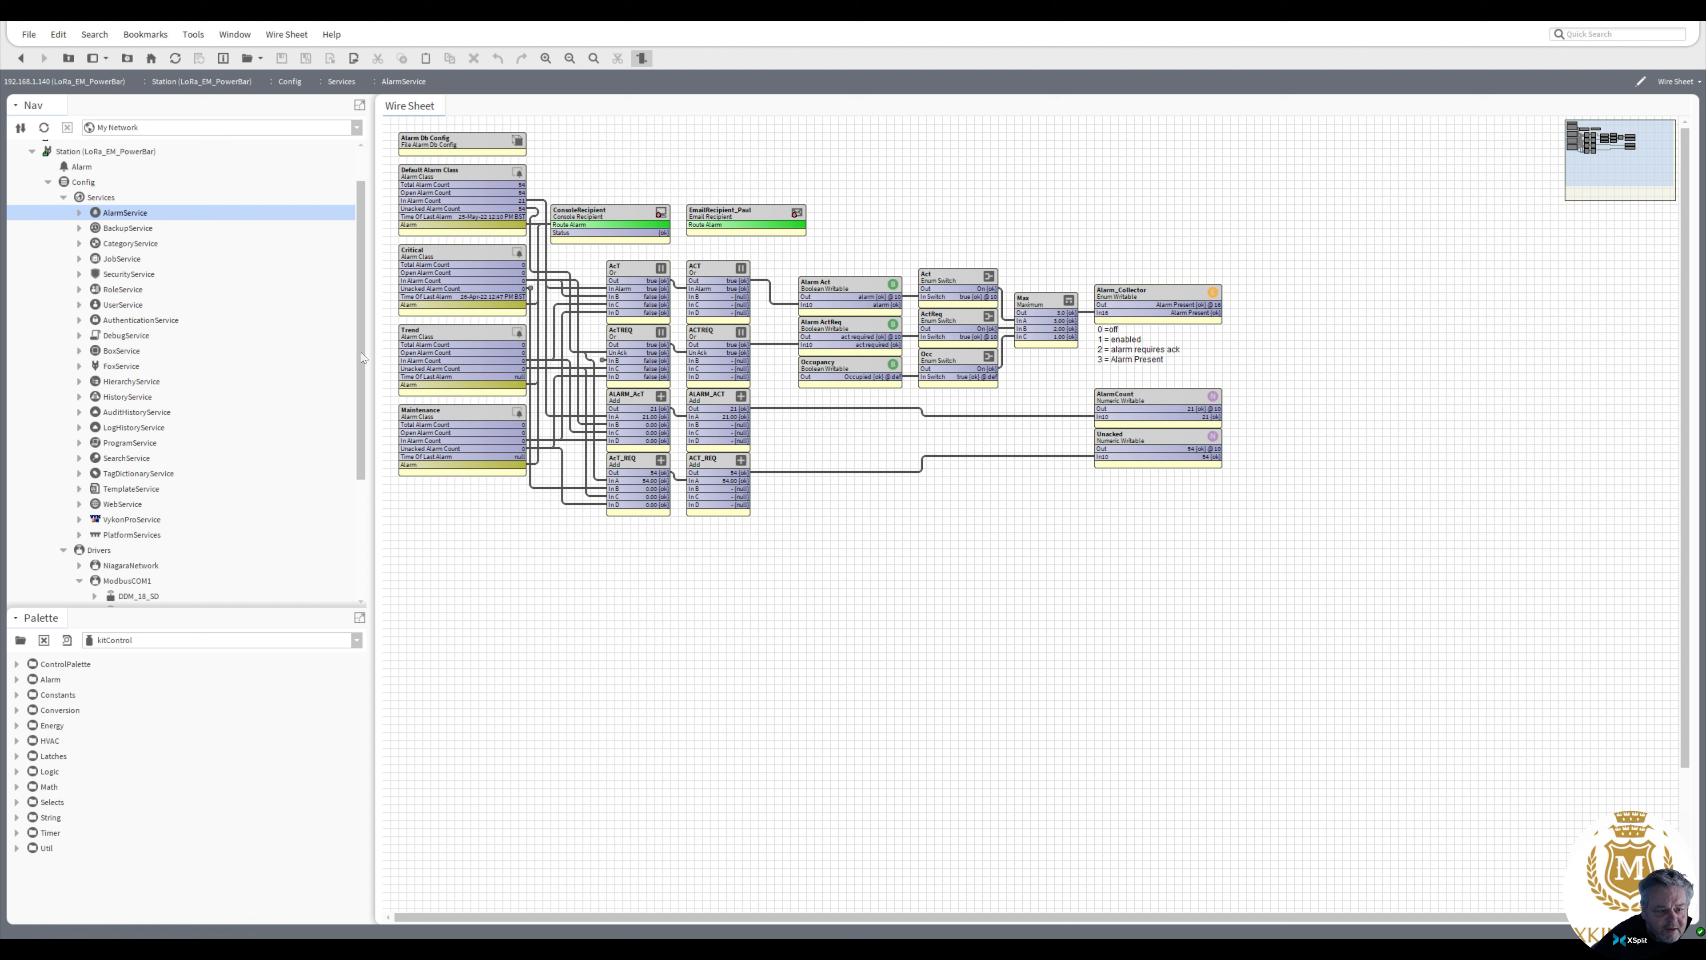
Examine the Optimiser logic wire sheet and the universal input points linked into it
left_click_drag(361, 352, 365, 490)
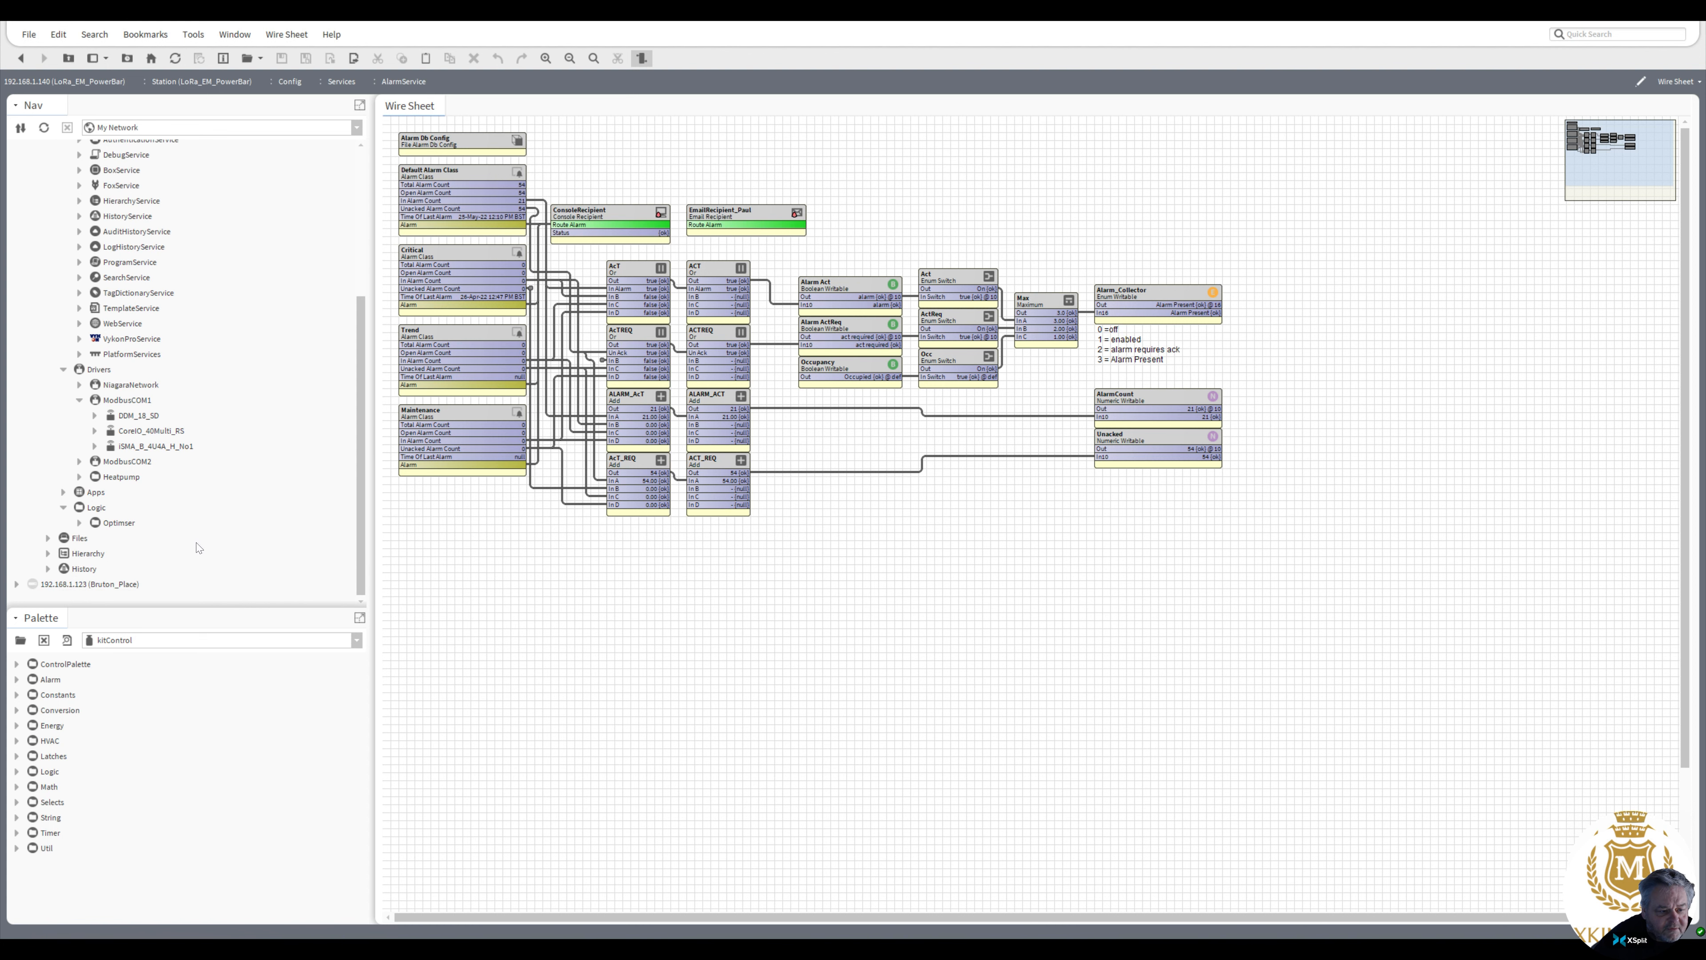
double_click(127, 528)
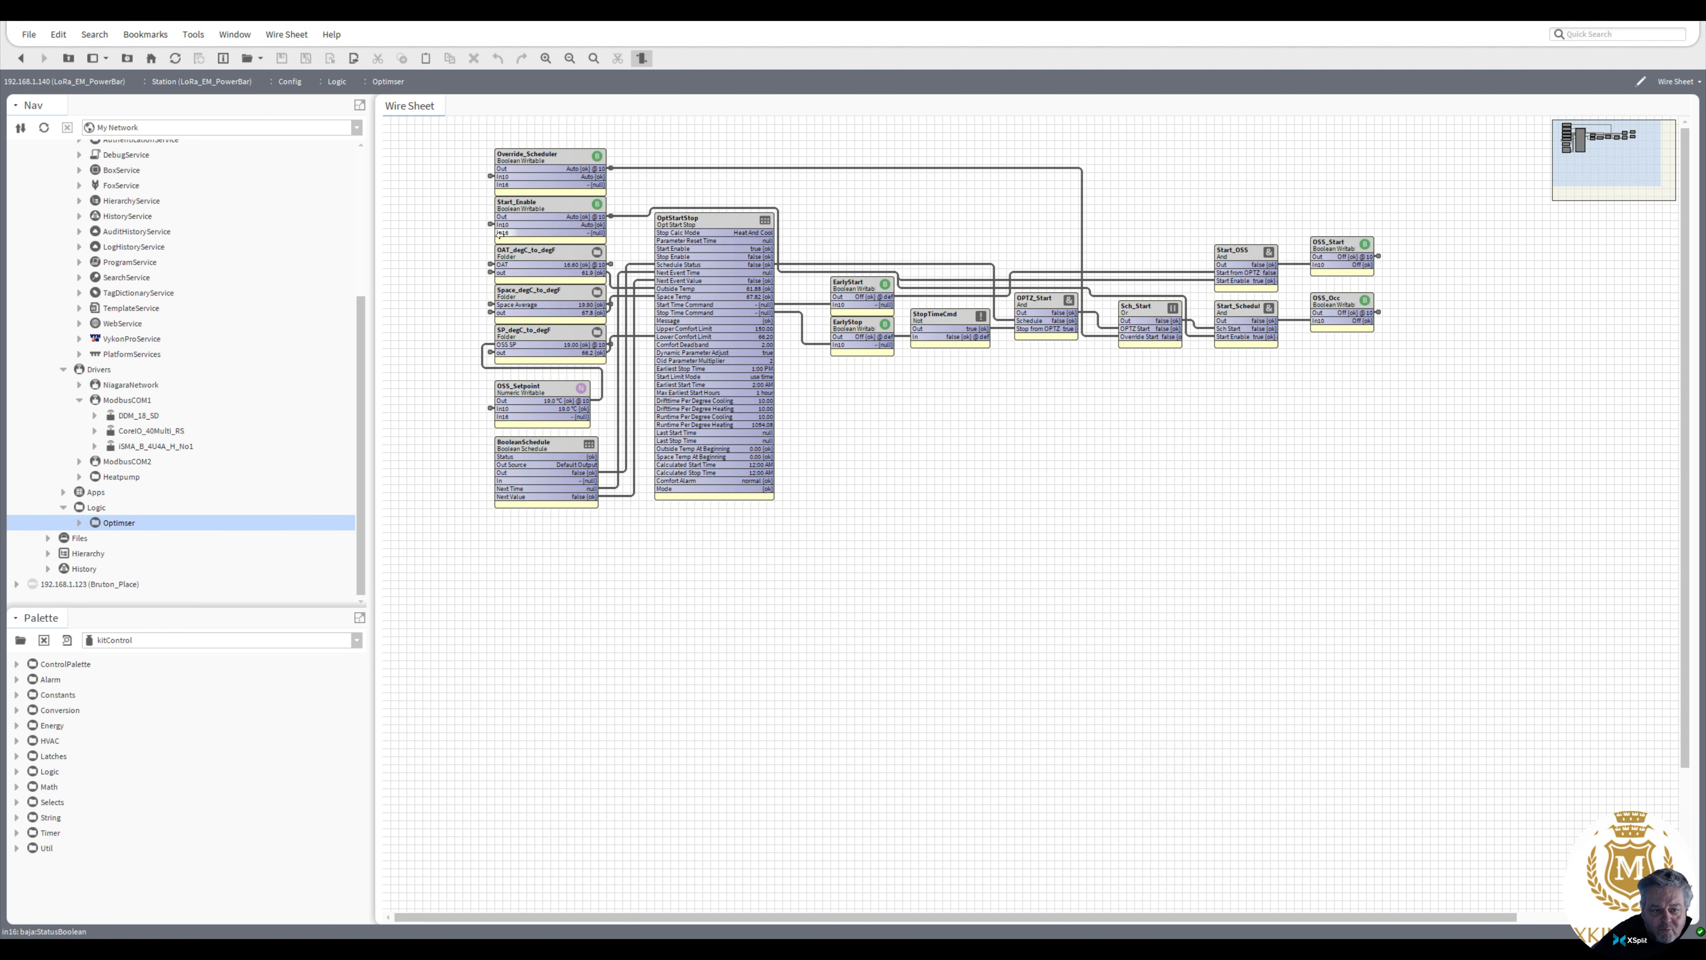
double_click(490, 263)
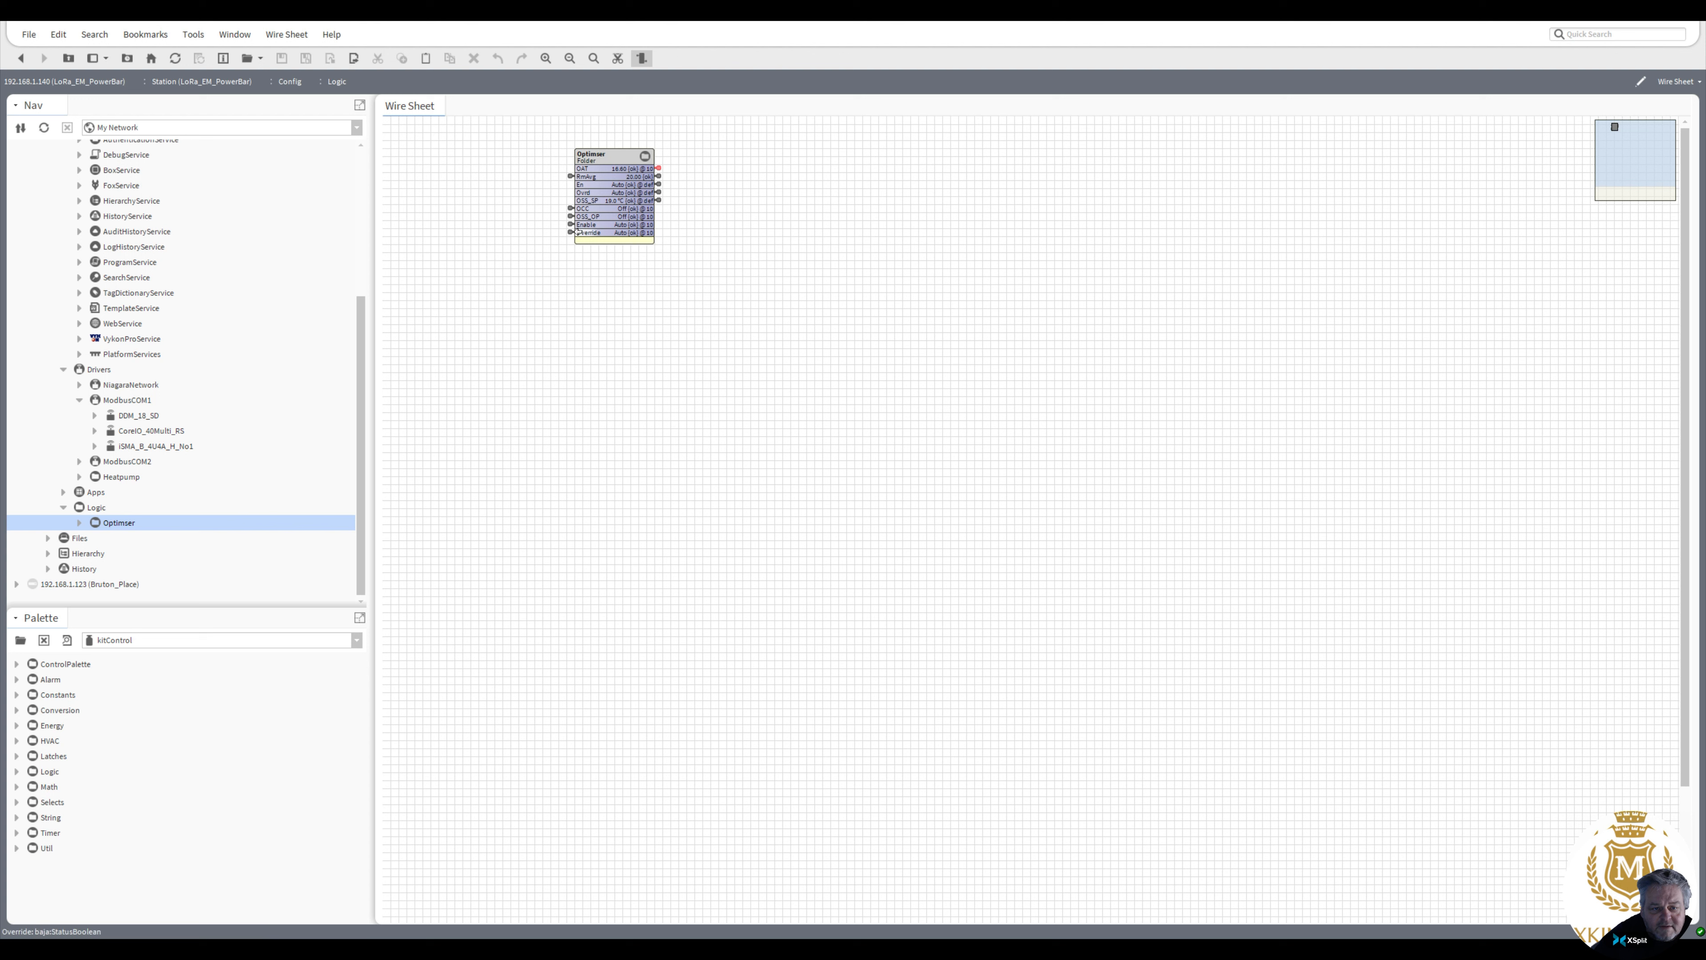
double_click(571, 178)
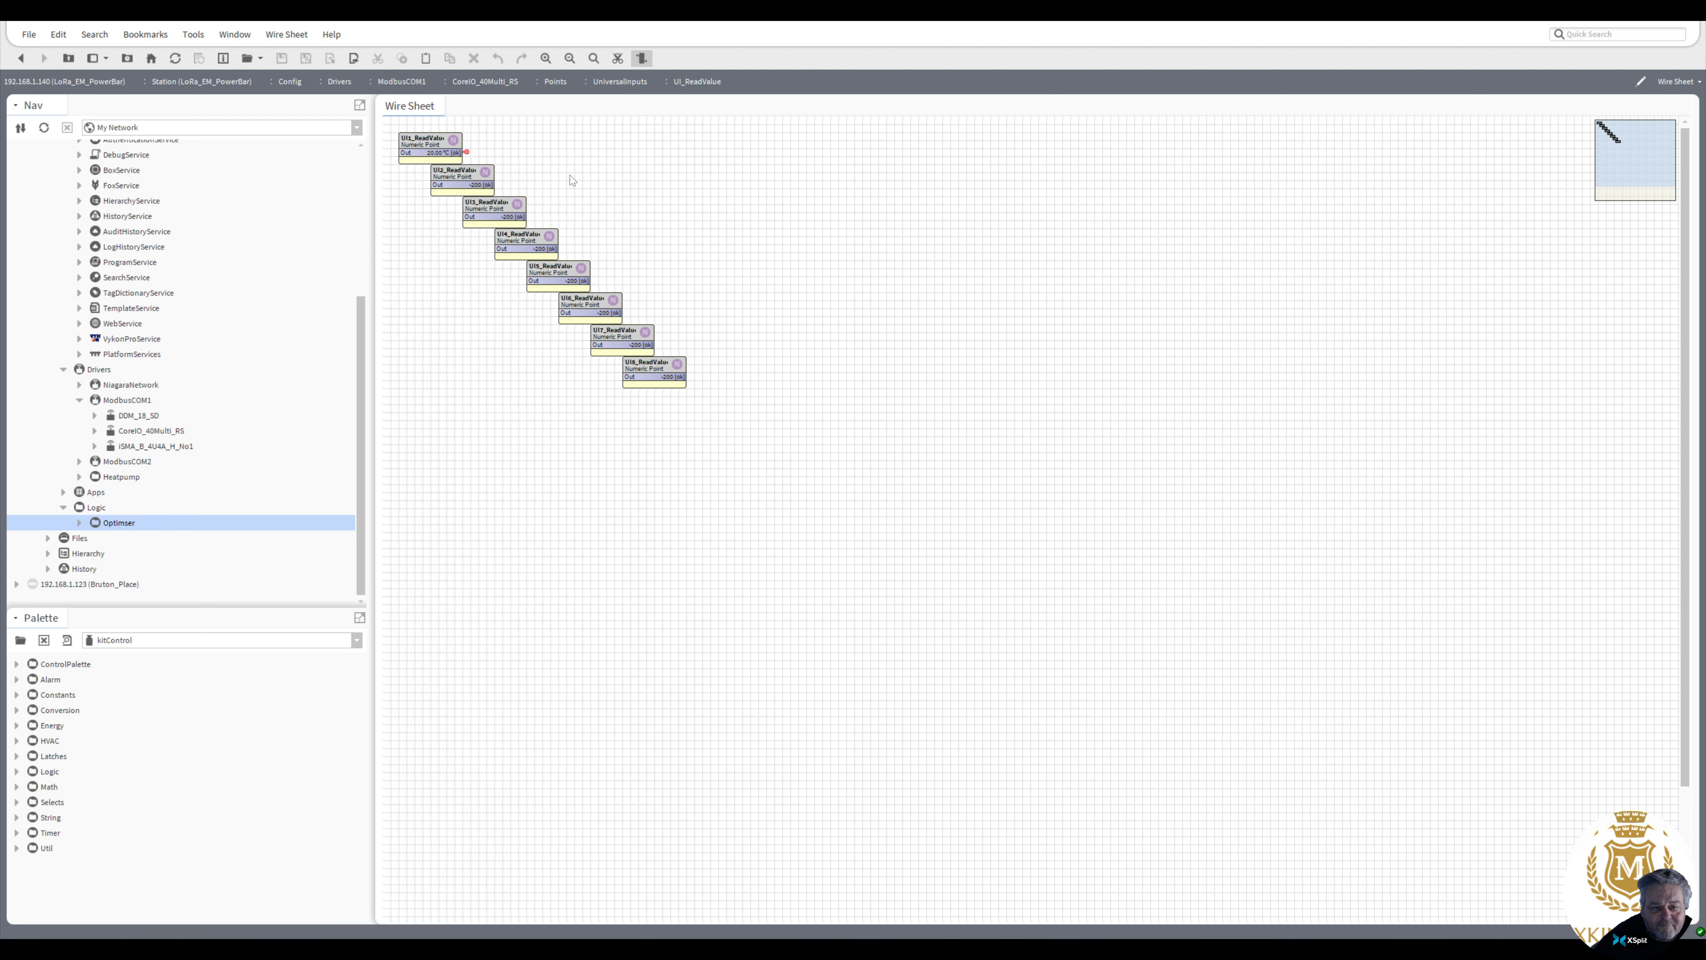
left_click(453, 143)
left_click_drag(462, 142, 511, 140)
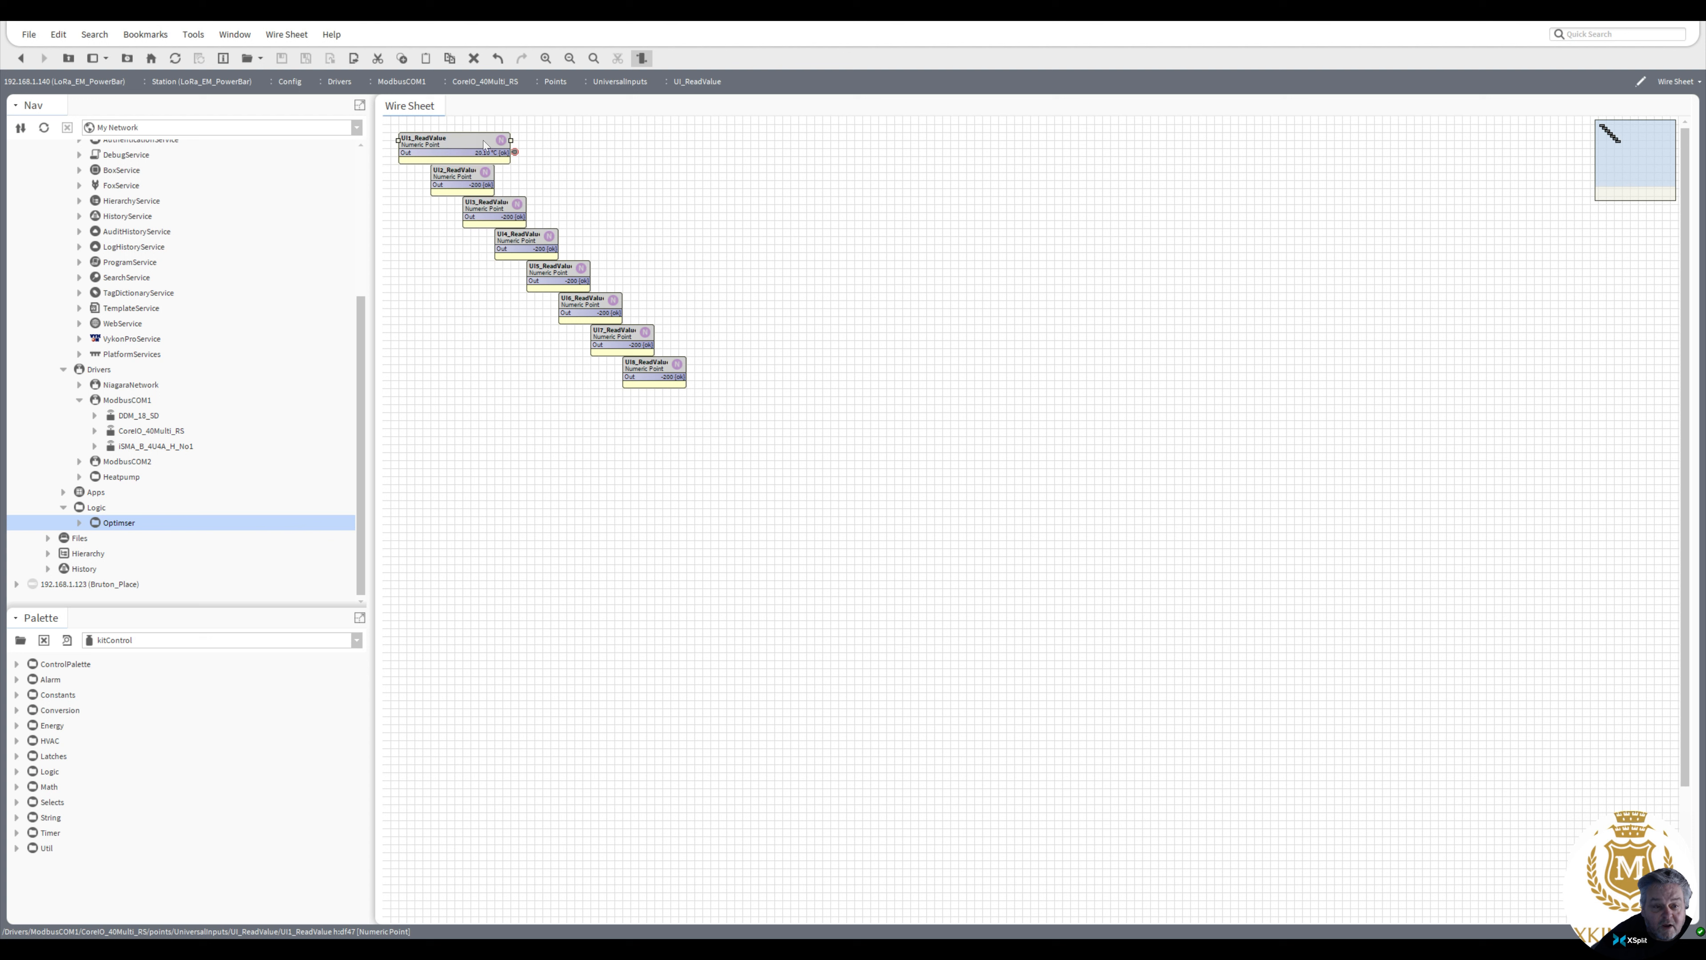
left_click_drag(511, 140, 479, 140)
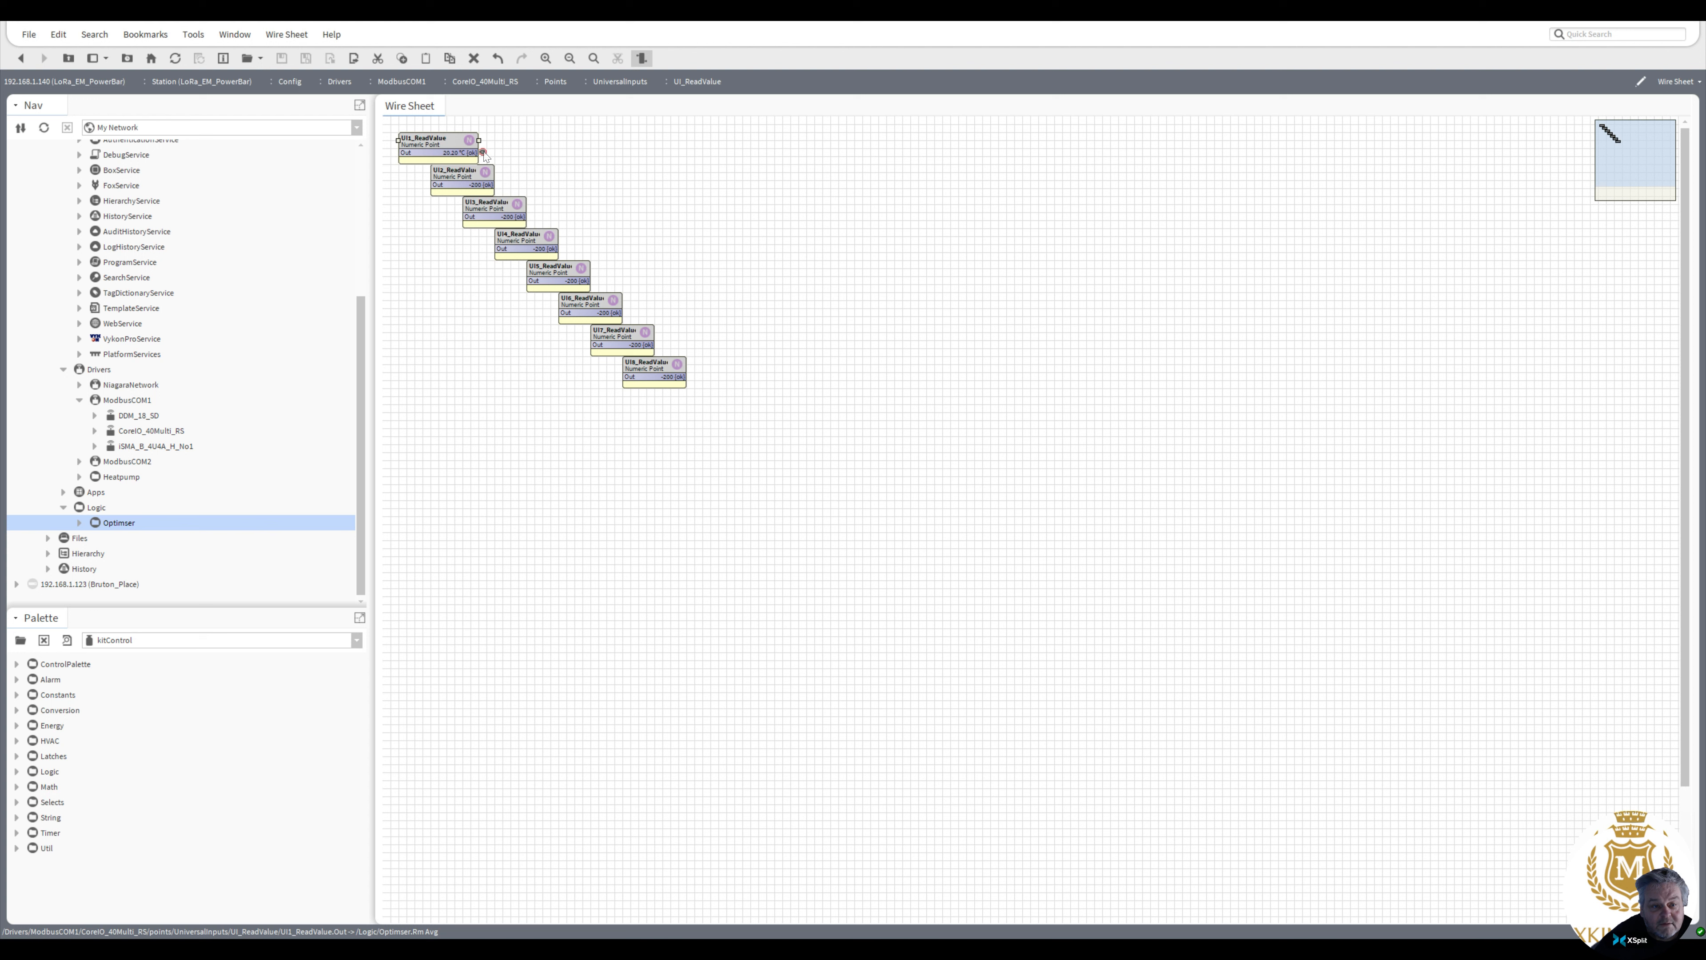
double_click(484, 153)
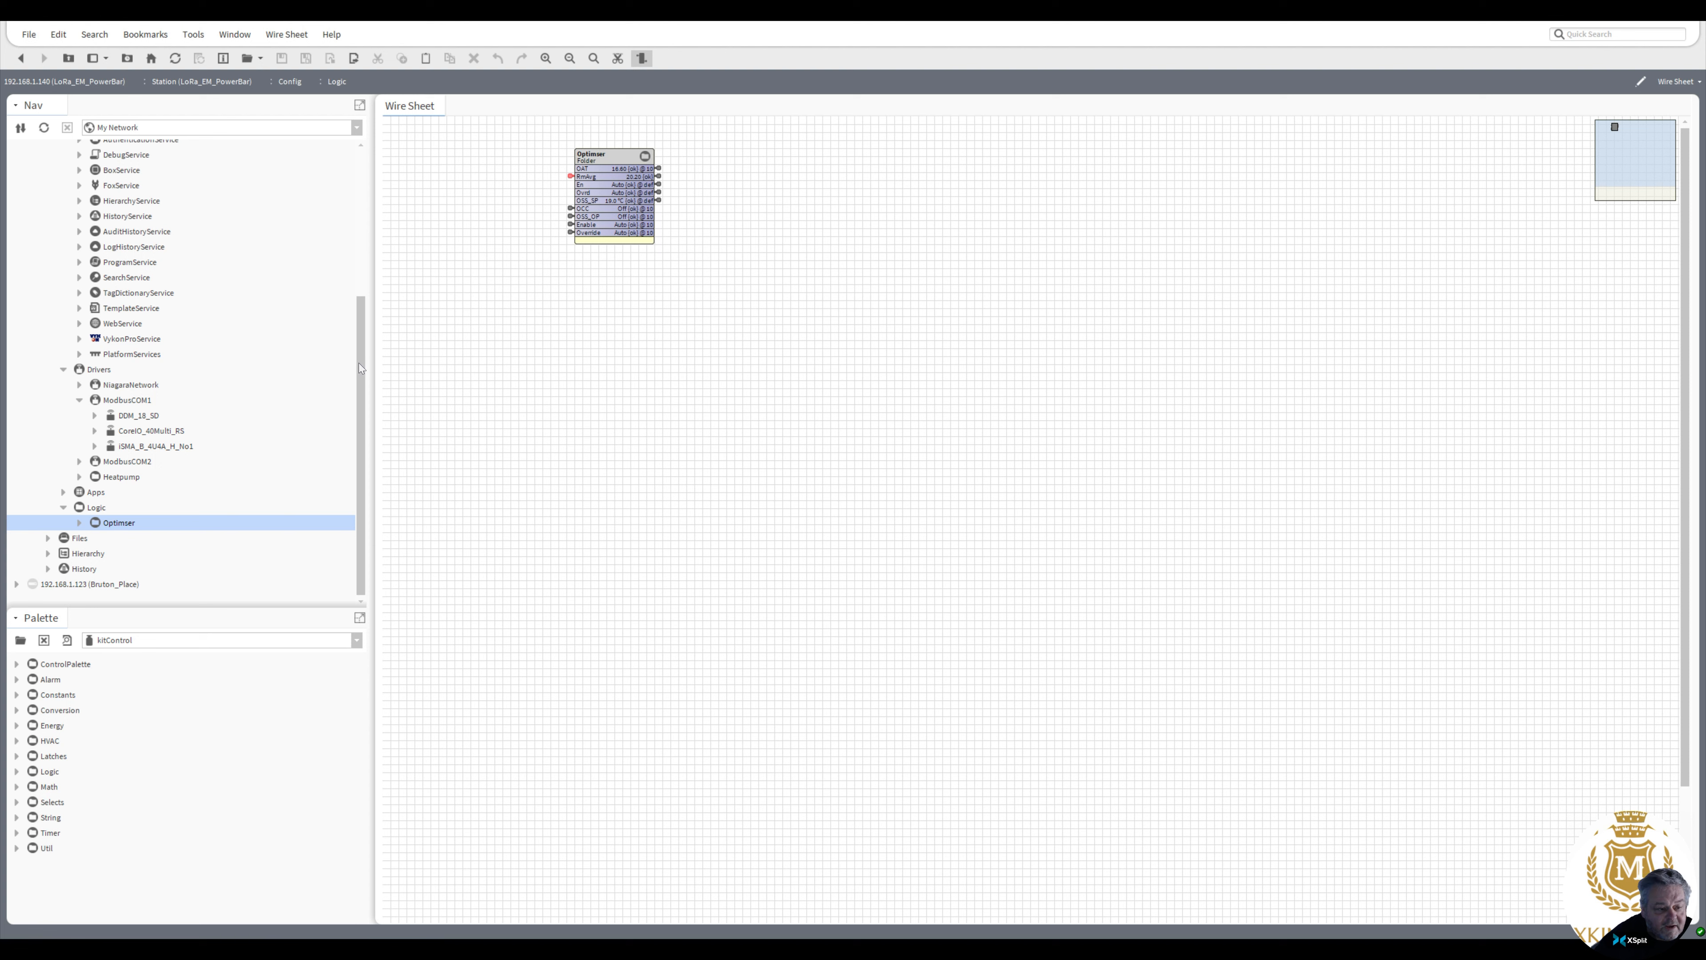
Open the weather palette module
left_click_drag(361, 367, 368, 334)
scroll(29, 566, "down", 2)
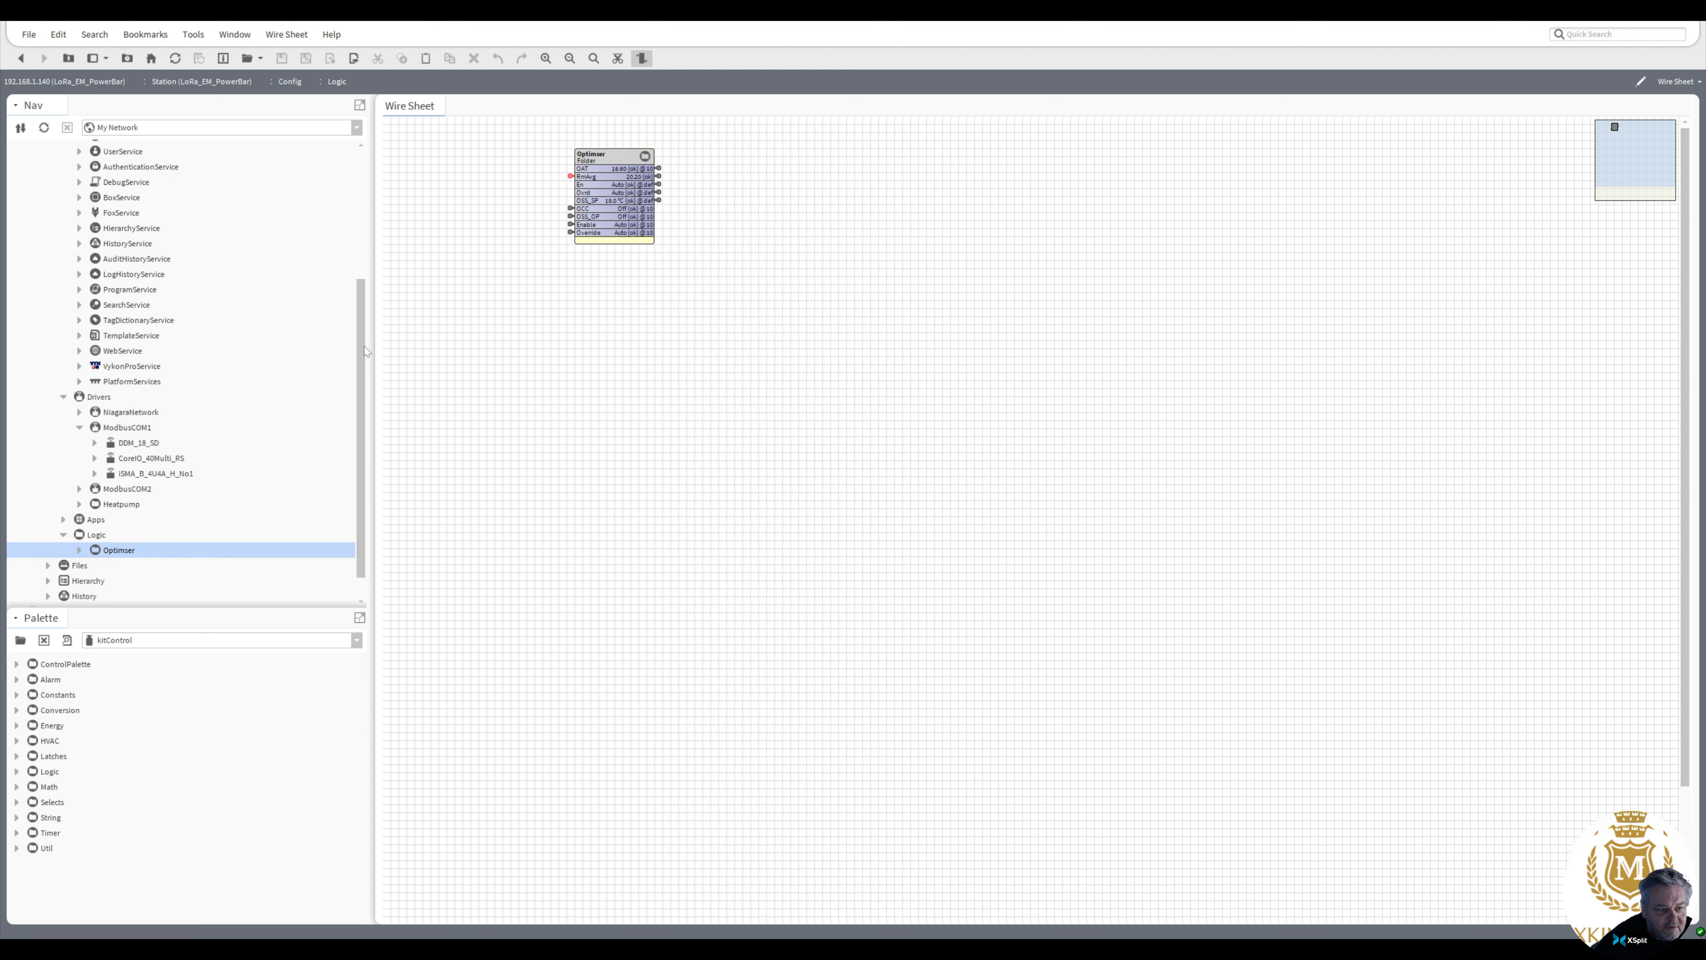
left_click(20, 639)
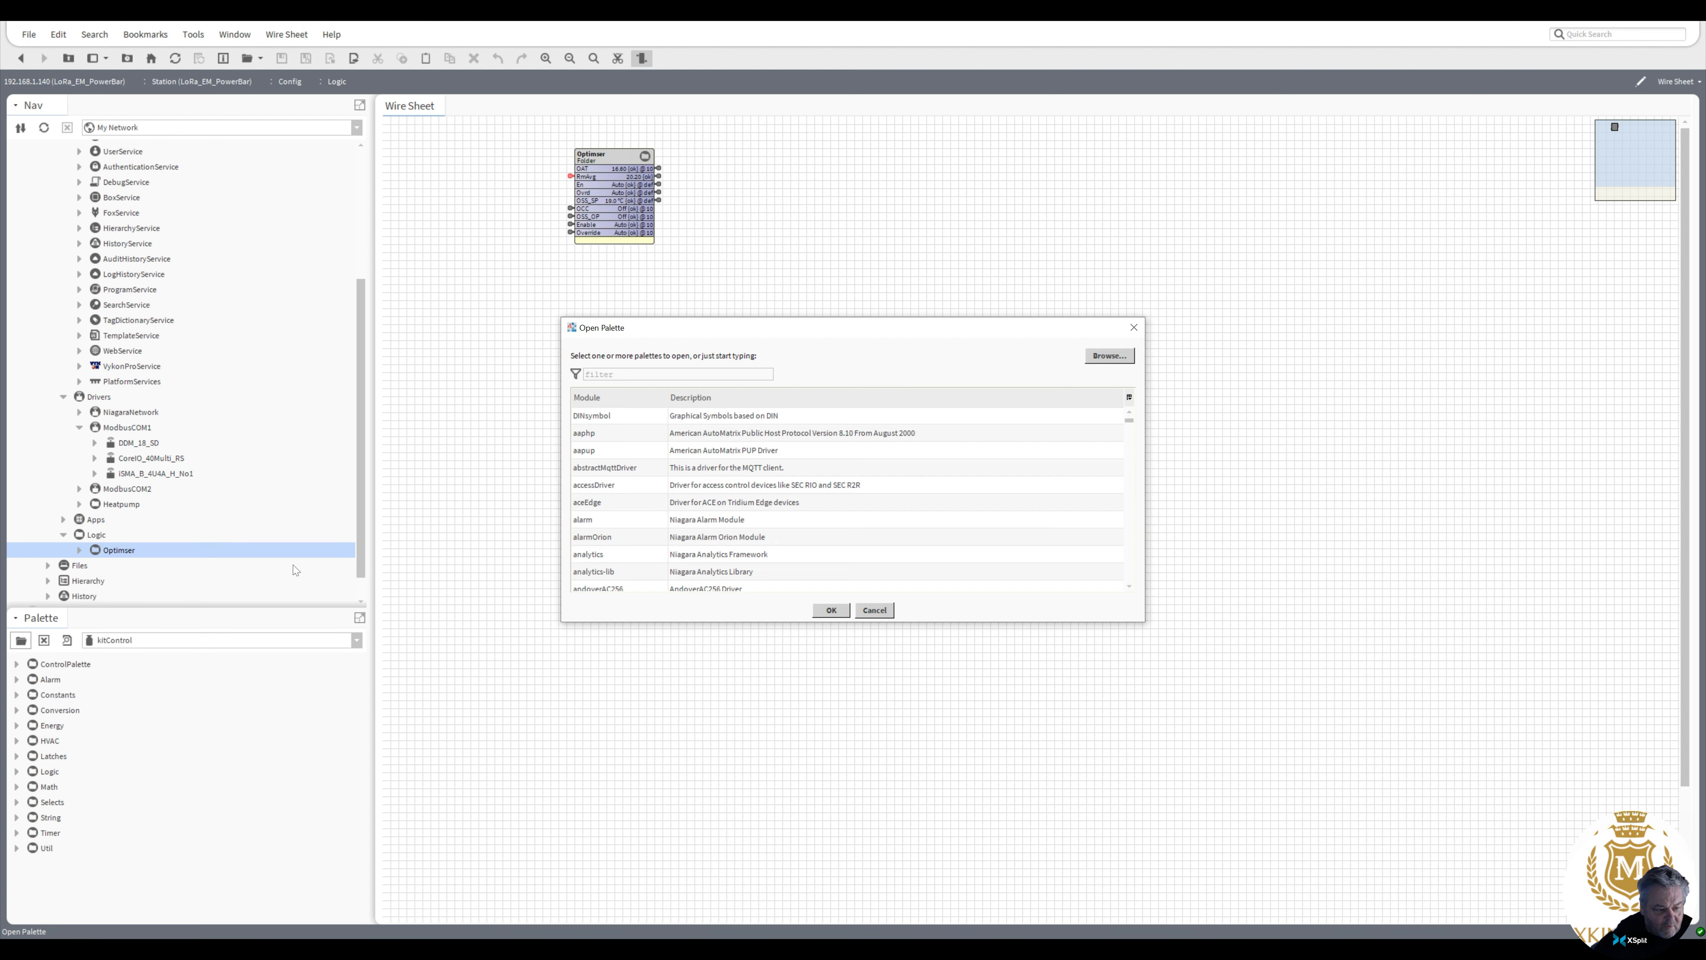
type("weather")
key("Return")
Add a WeatherService to the station's Services with its default name and open its Weather Manager
left_click_drag(66, 664, 104, 190)
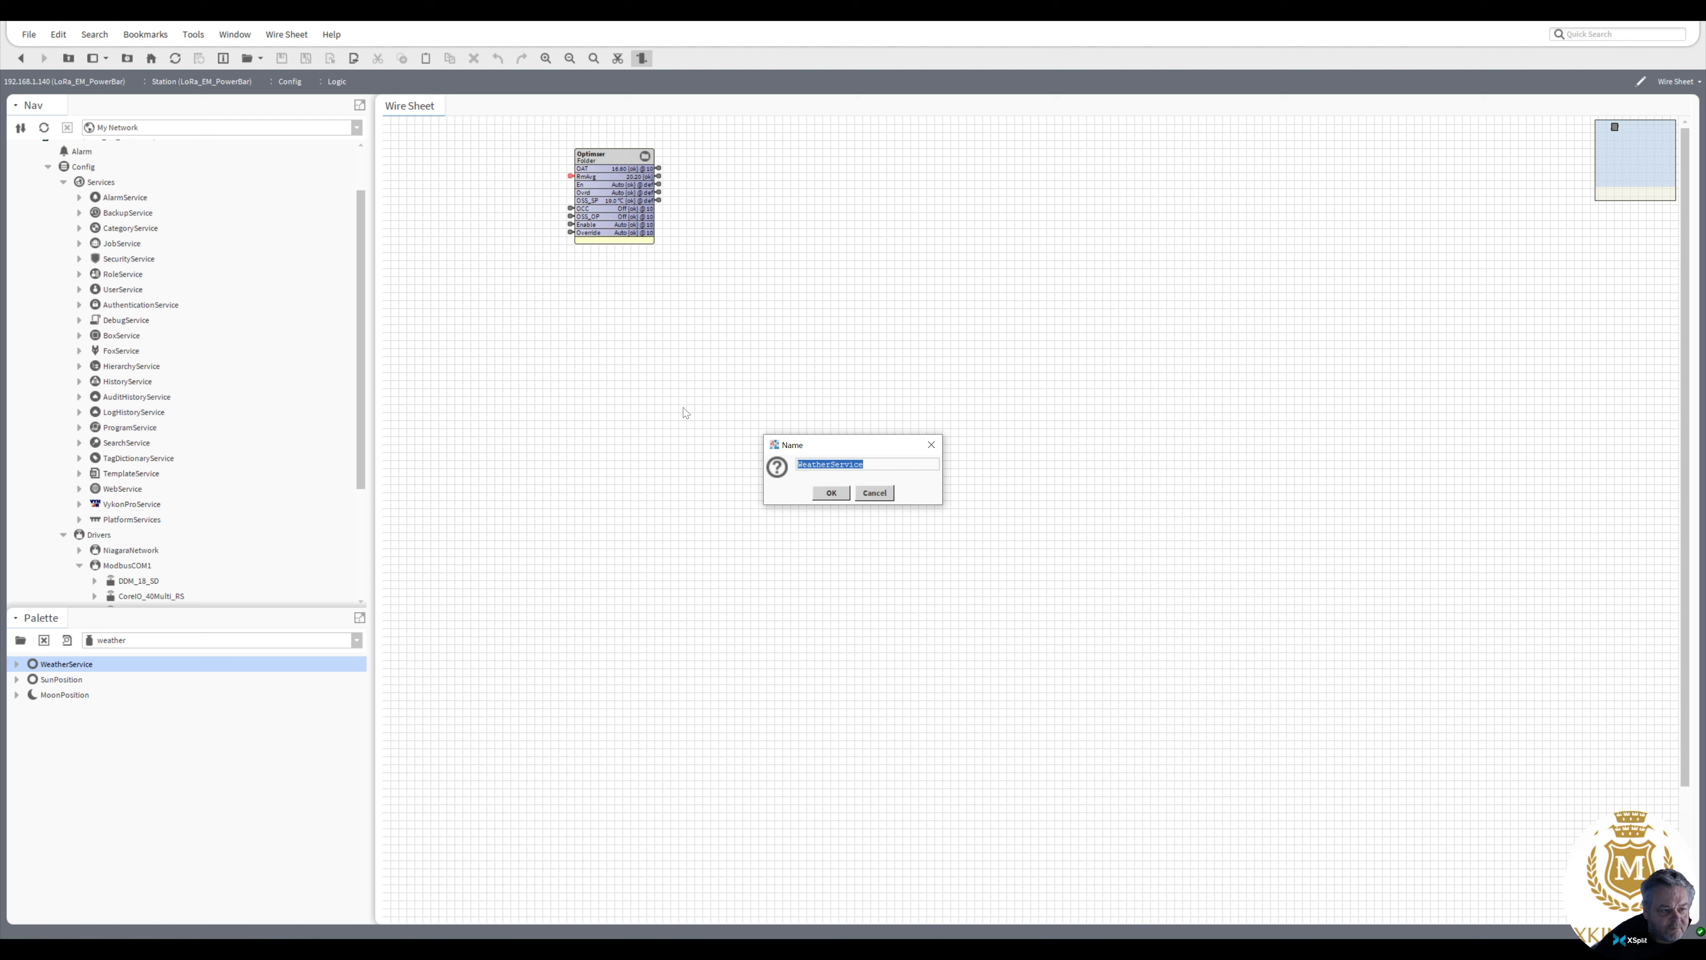
left_click(831, 493)
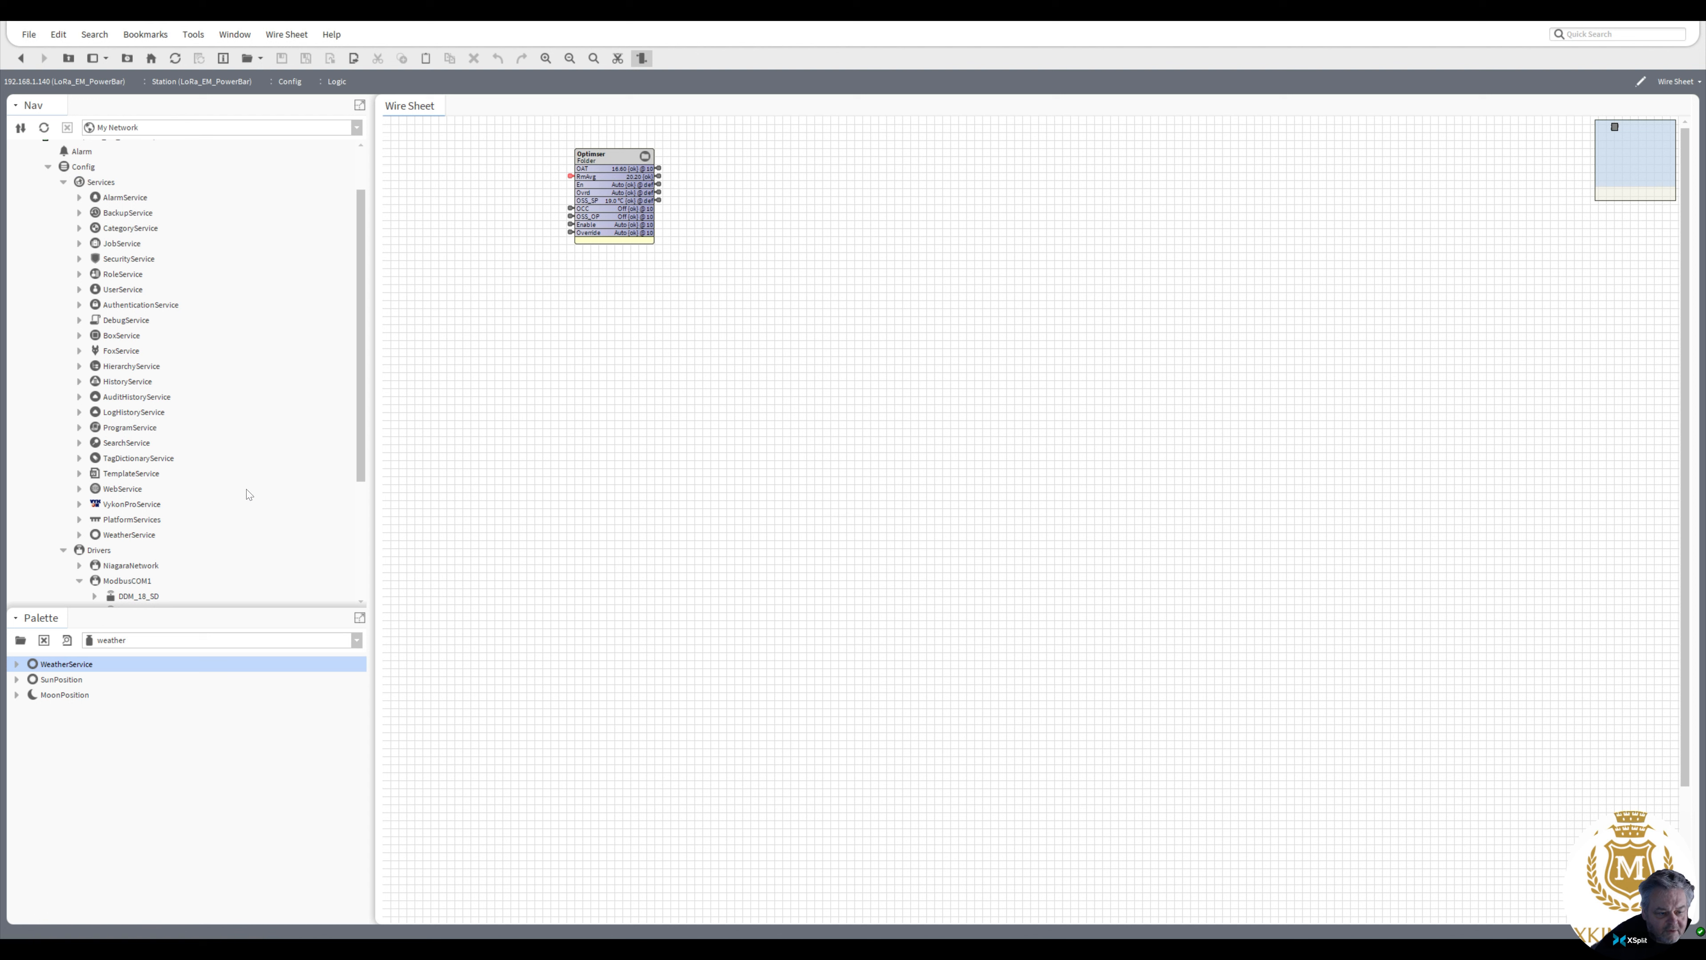
left_click(79, 535)
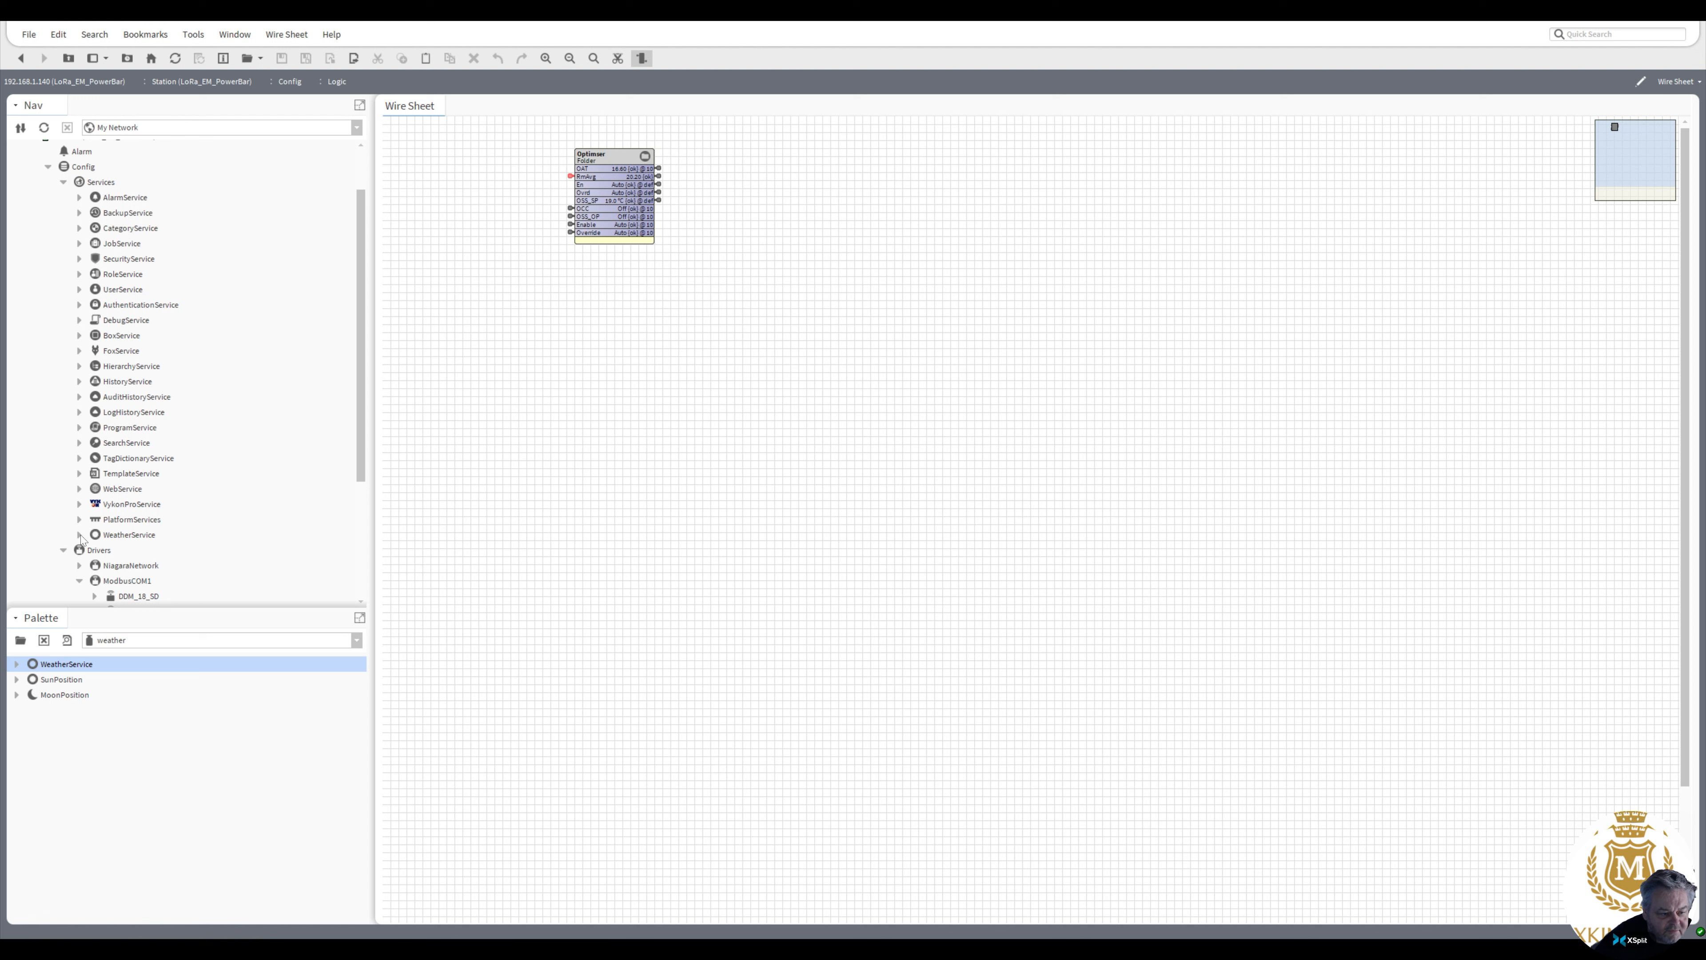
left_click(117, 534)
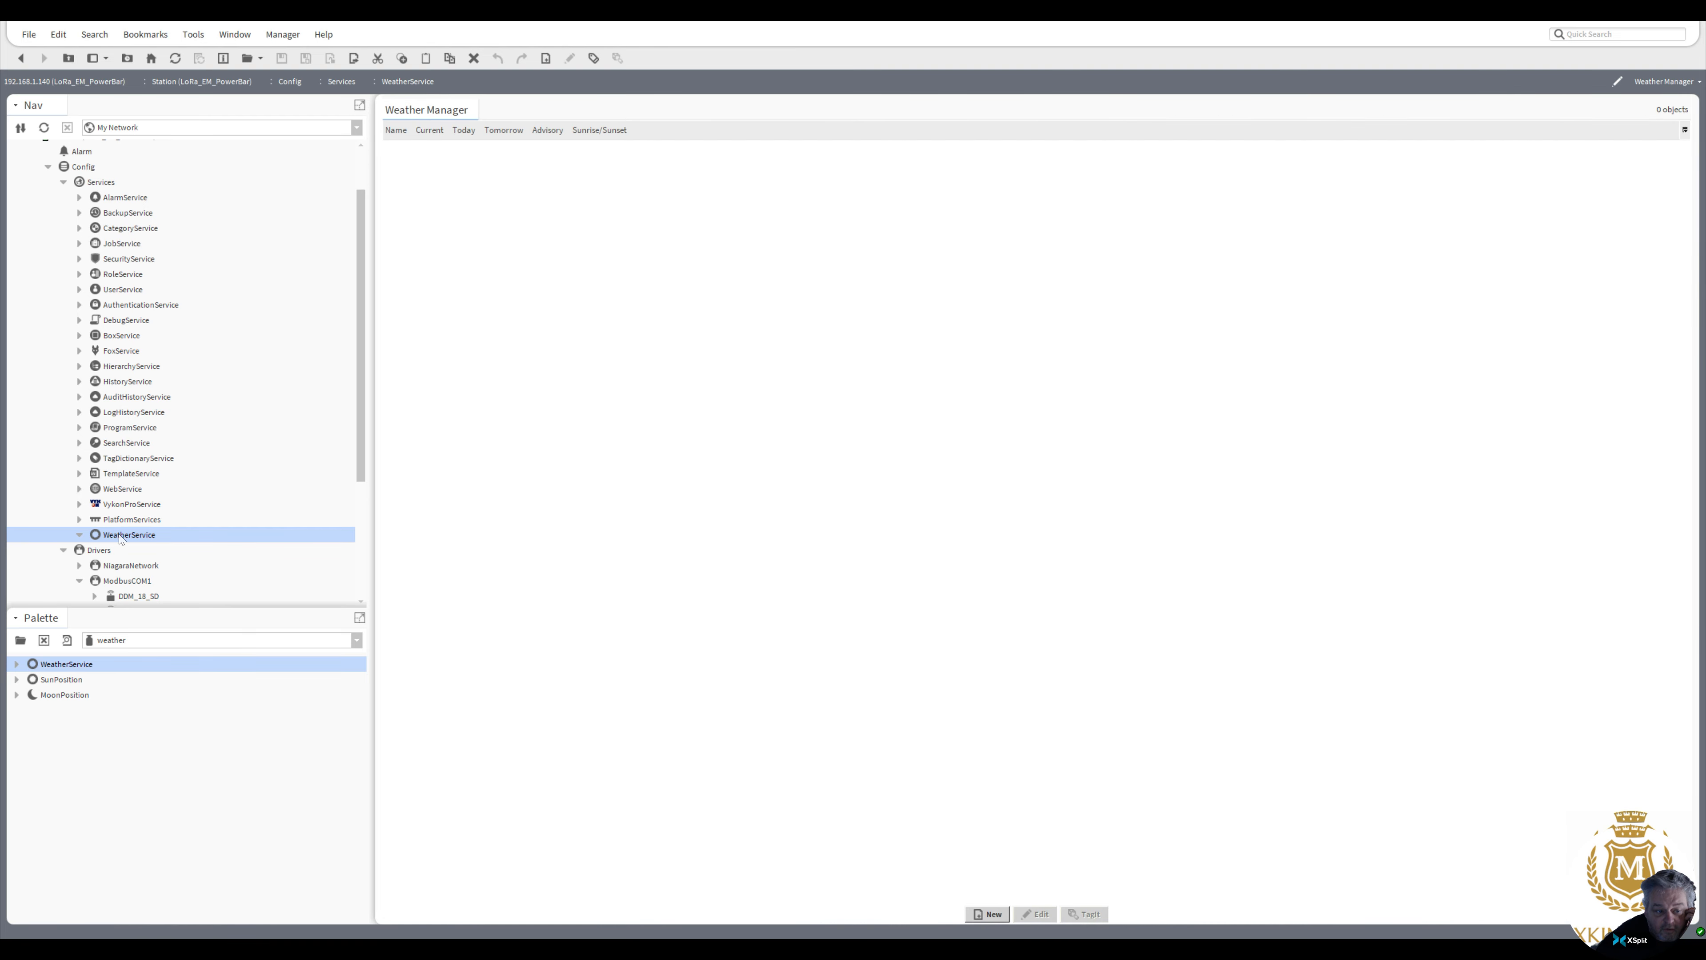
left_click(992, 915)
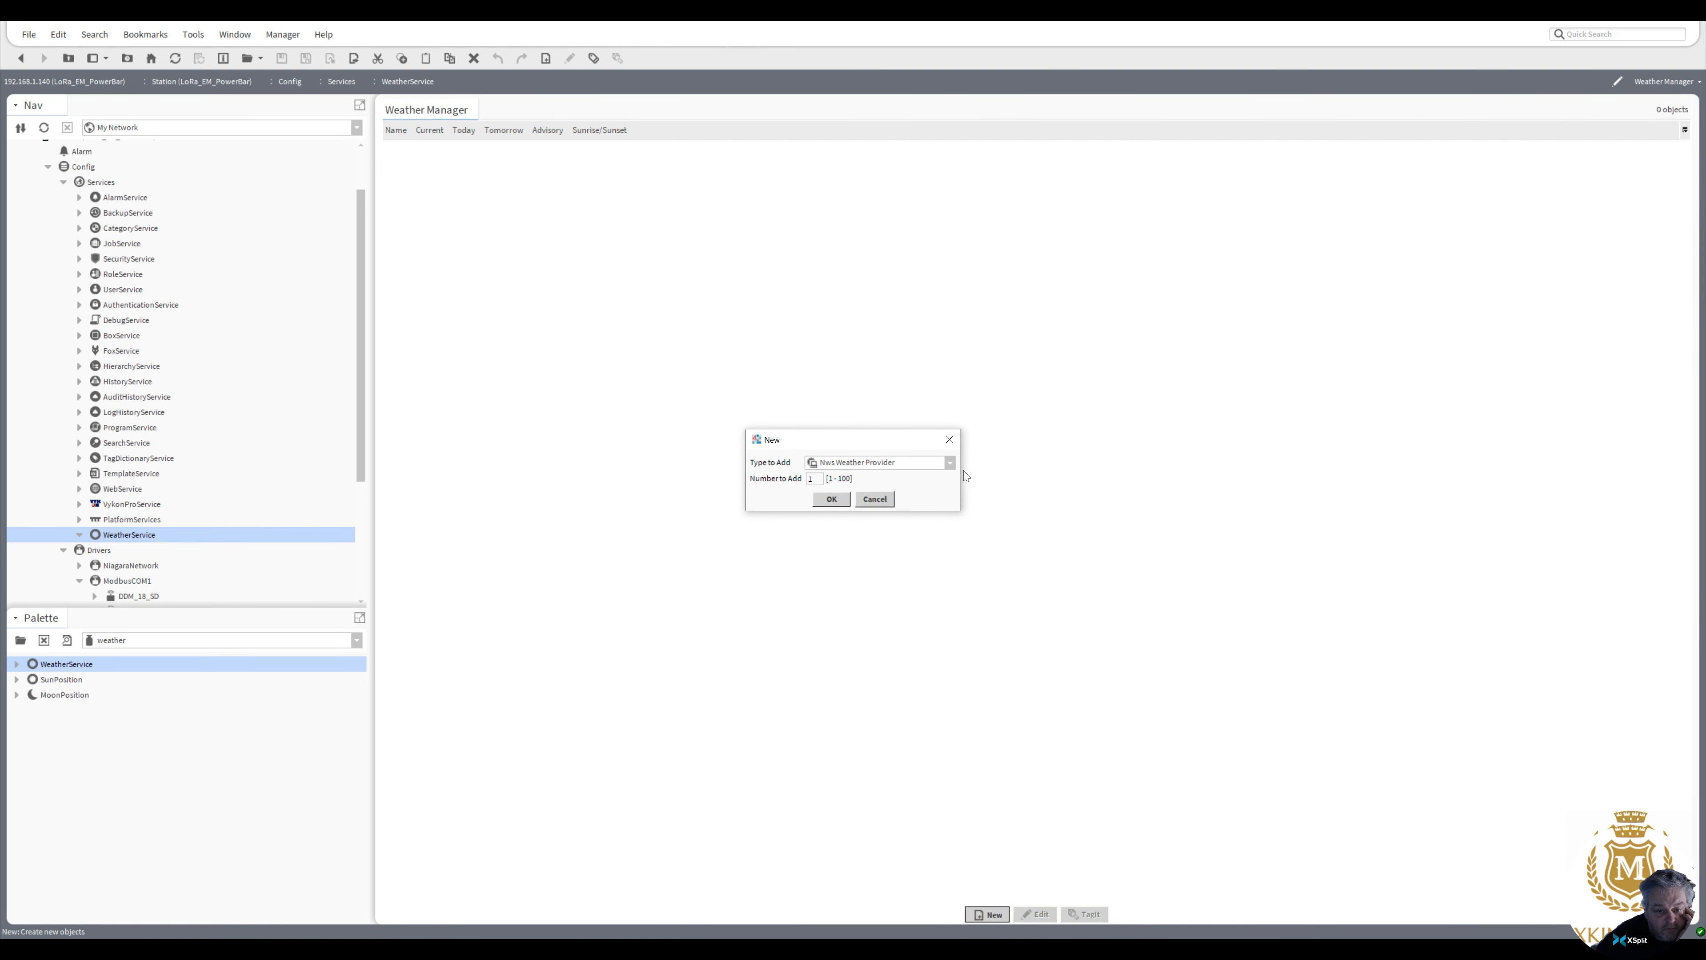
left_click(951, 464)
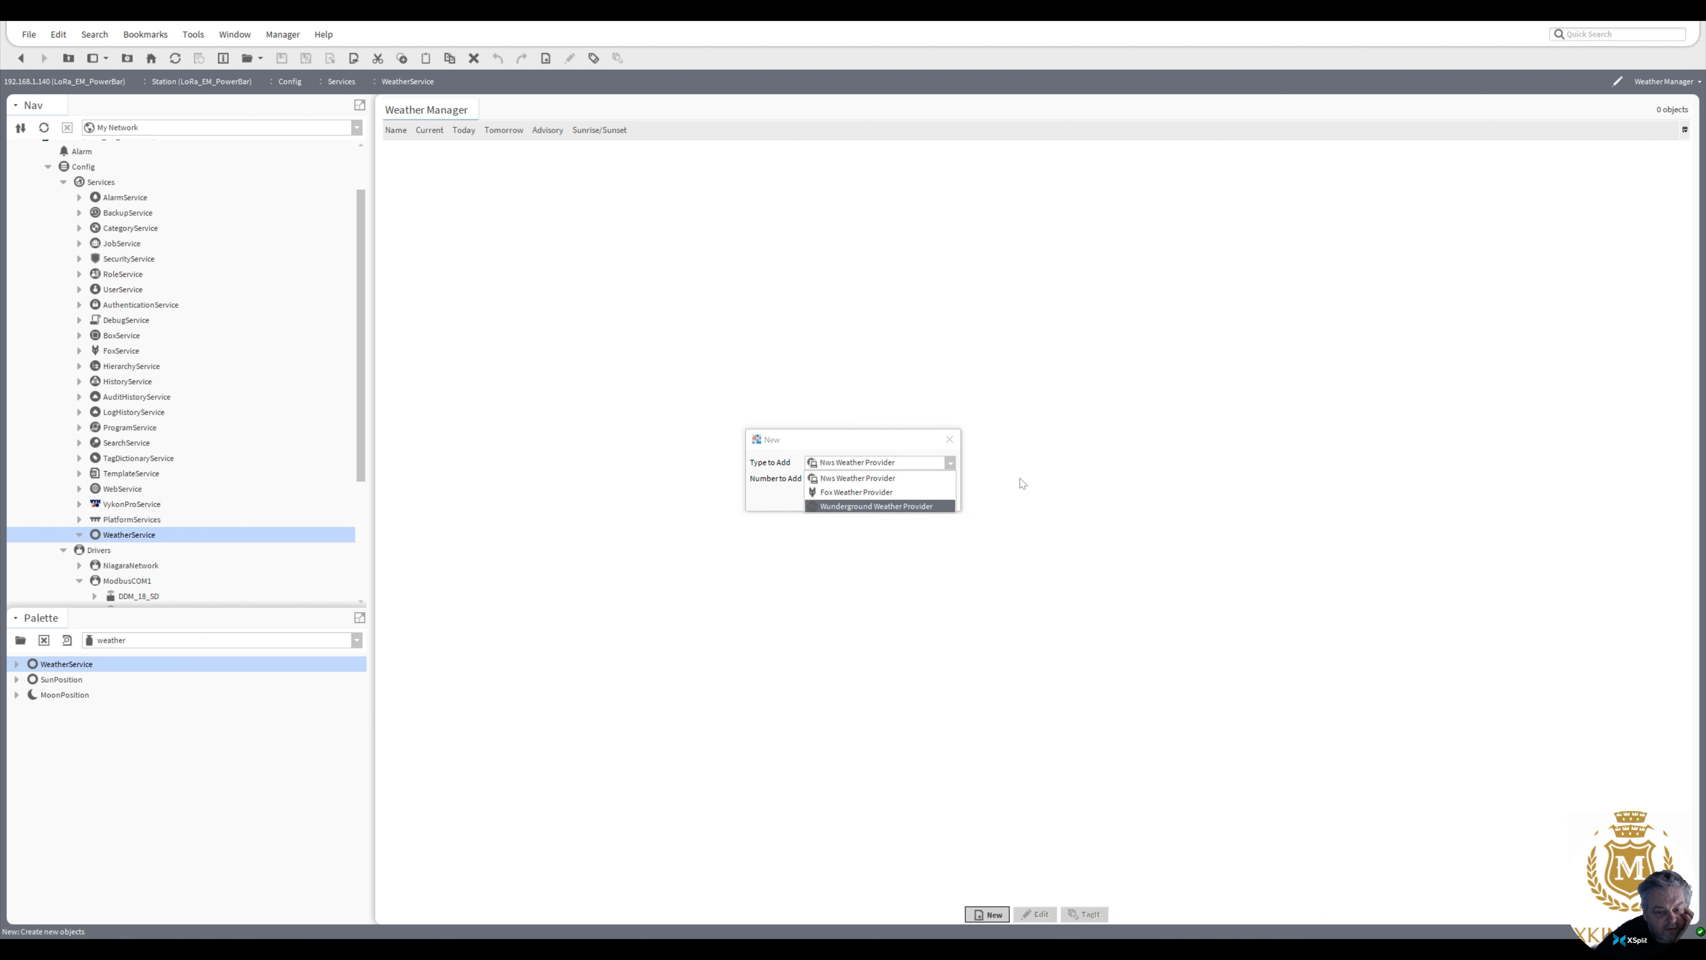
left_click(949, 439)
left_click(949, 439)
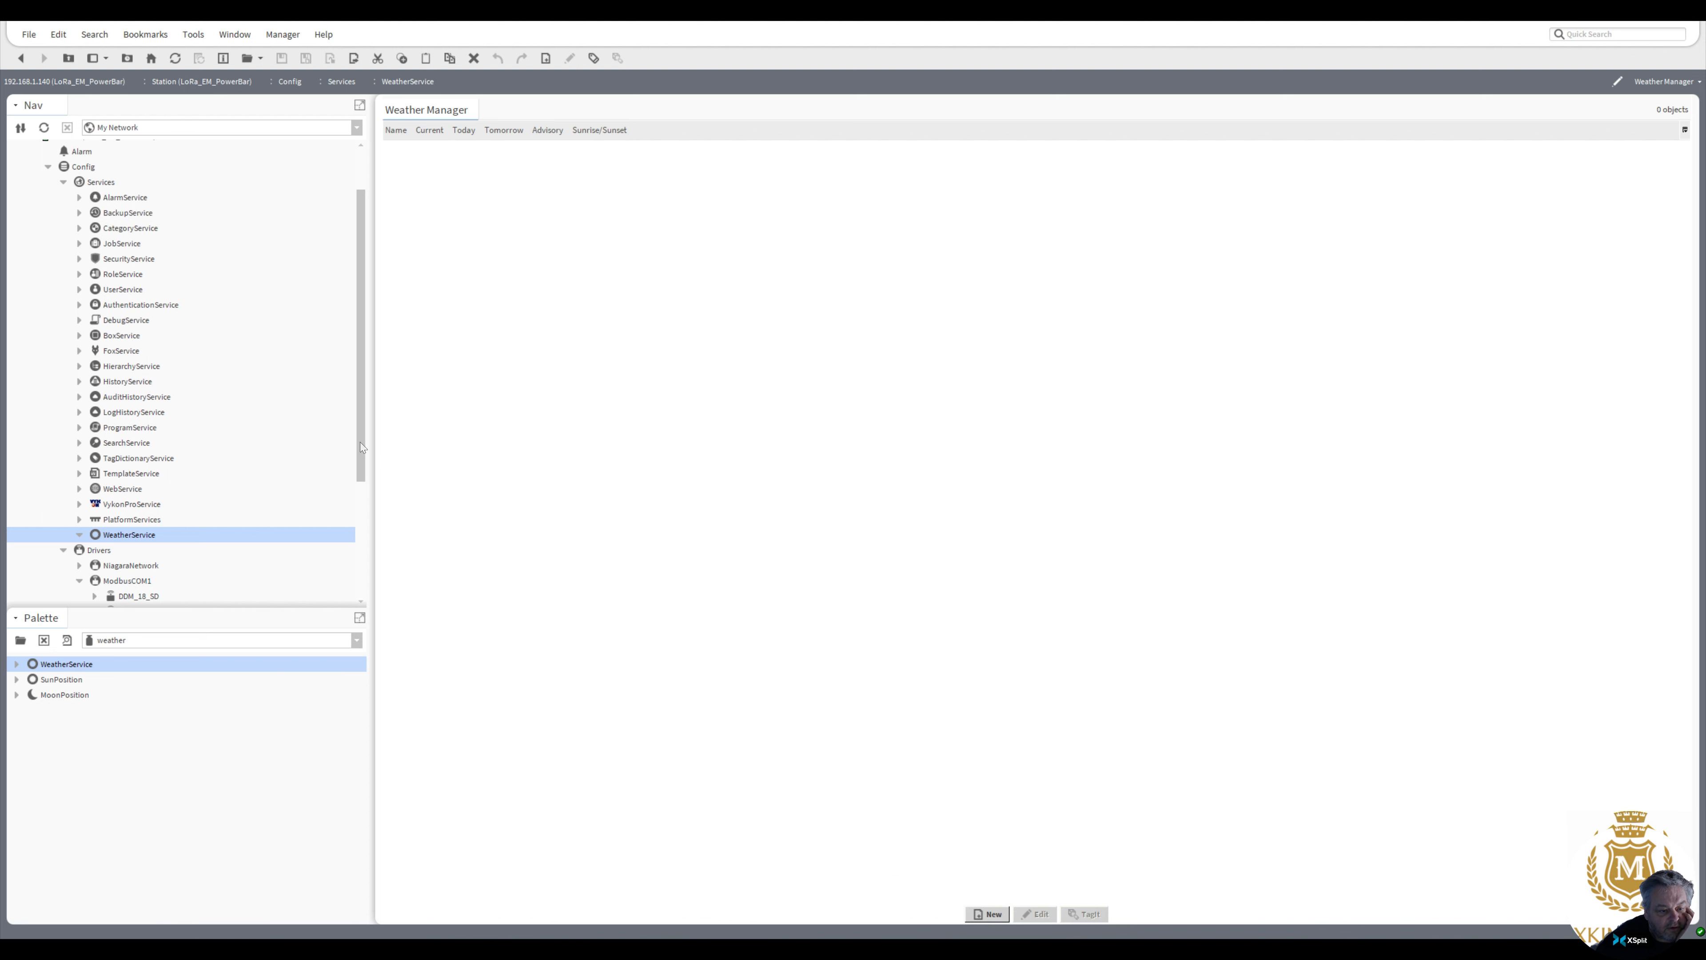
Open the station Platform's Software Manager, logging in with the saved credentials, and browse the installed modules
left_click_drag(359, 406, 359, 340)
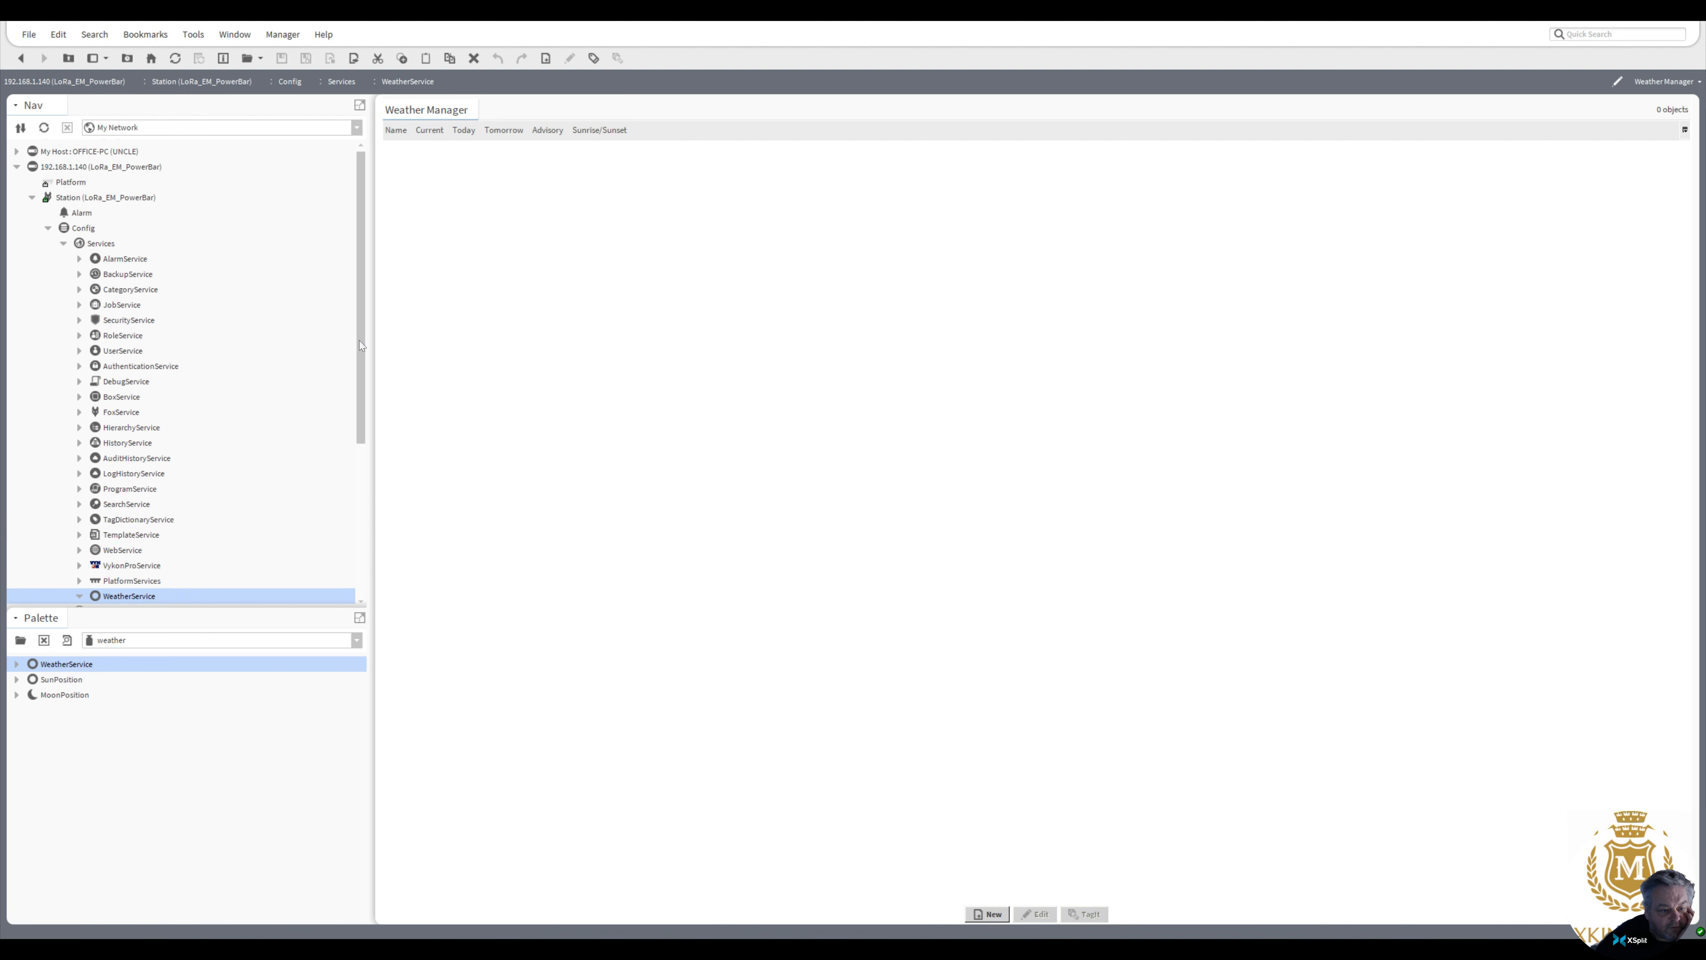
left_click(70, 183)
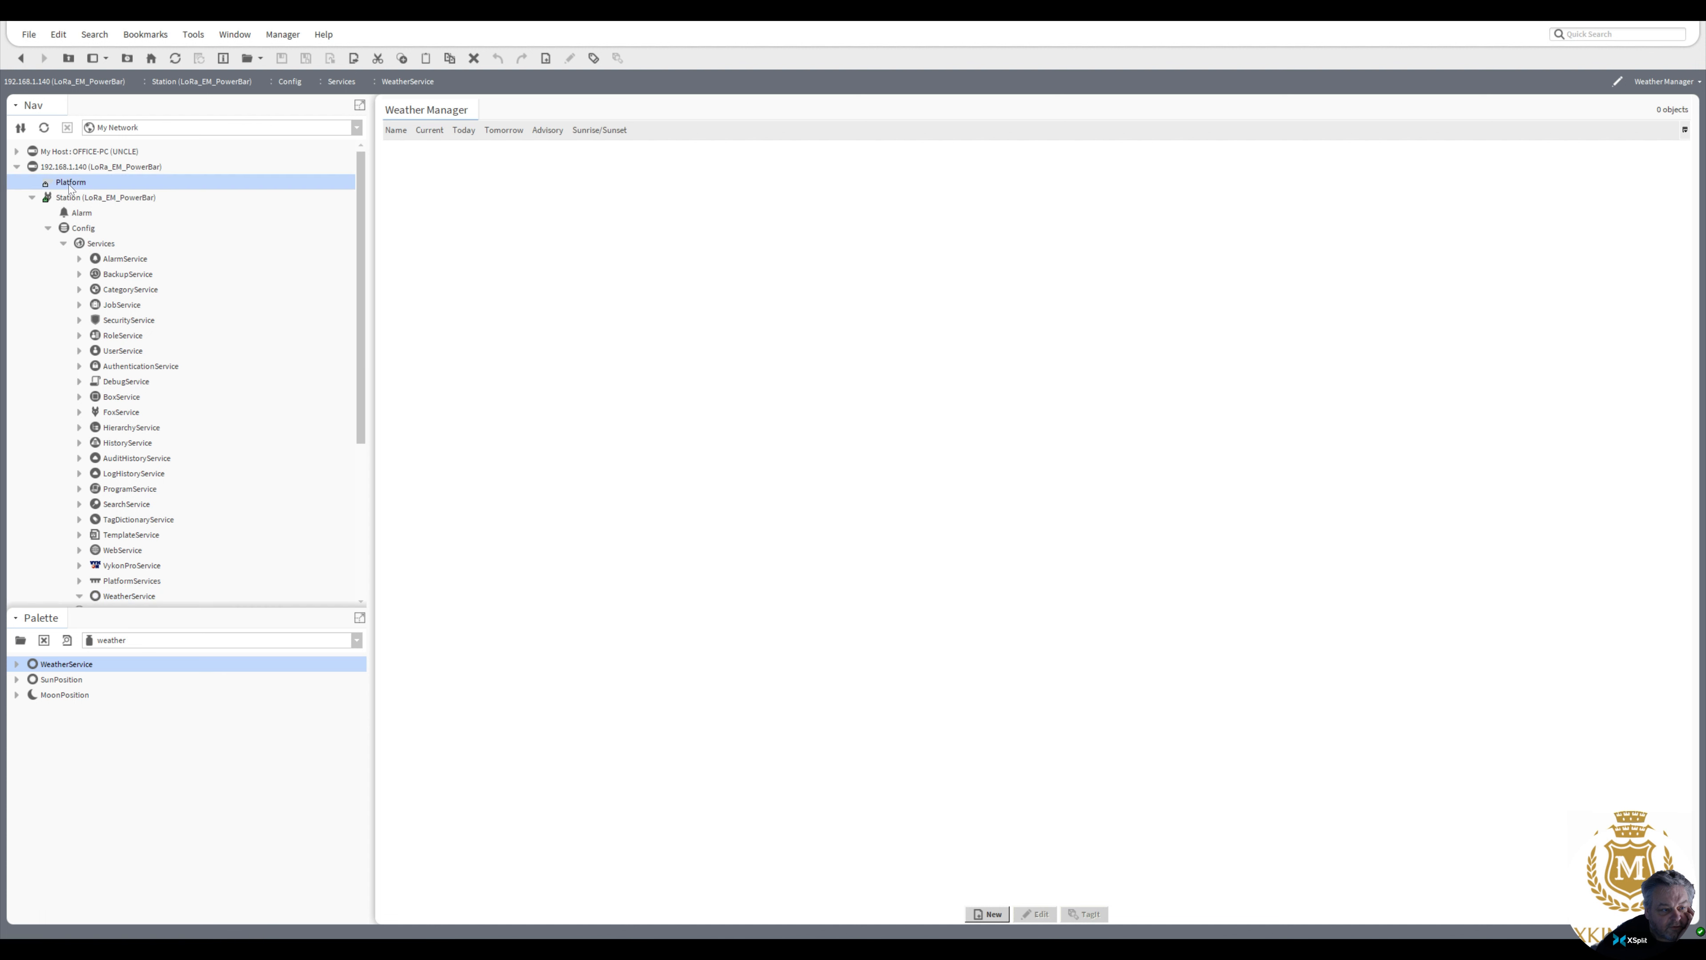
double_click(68, 182)
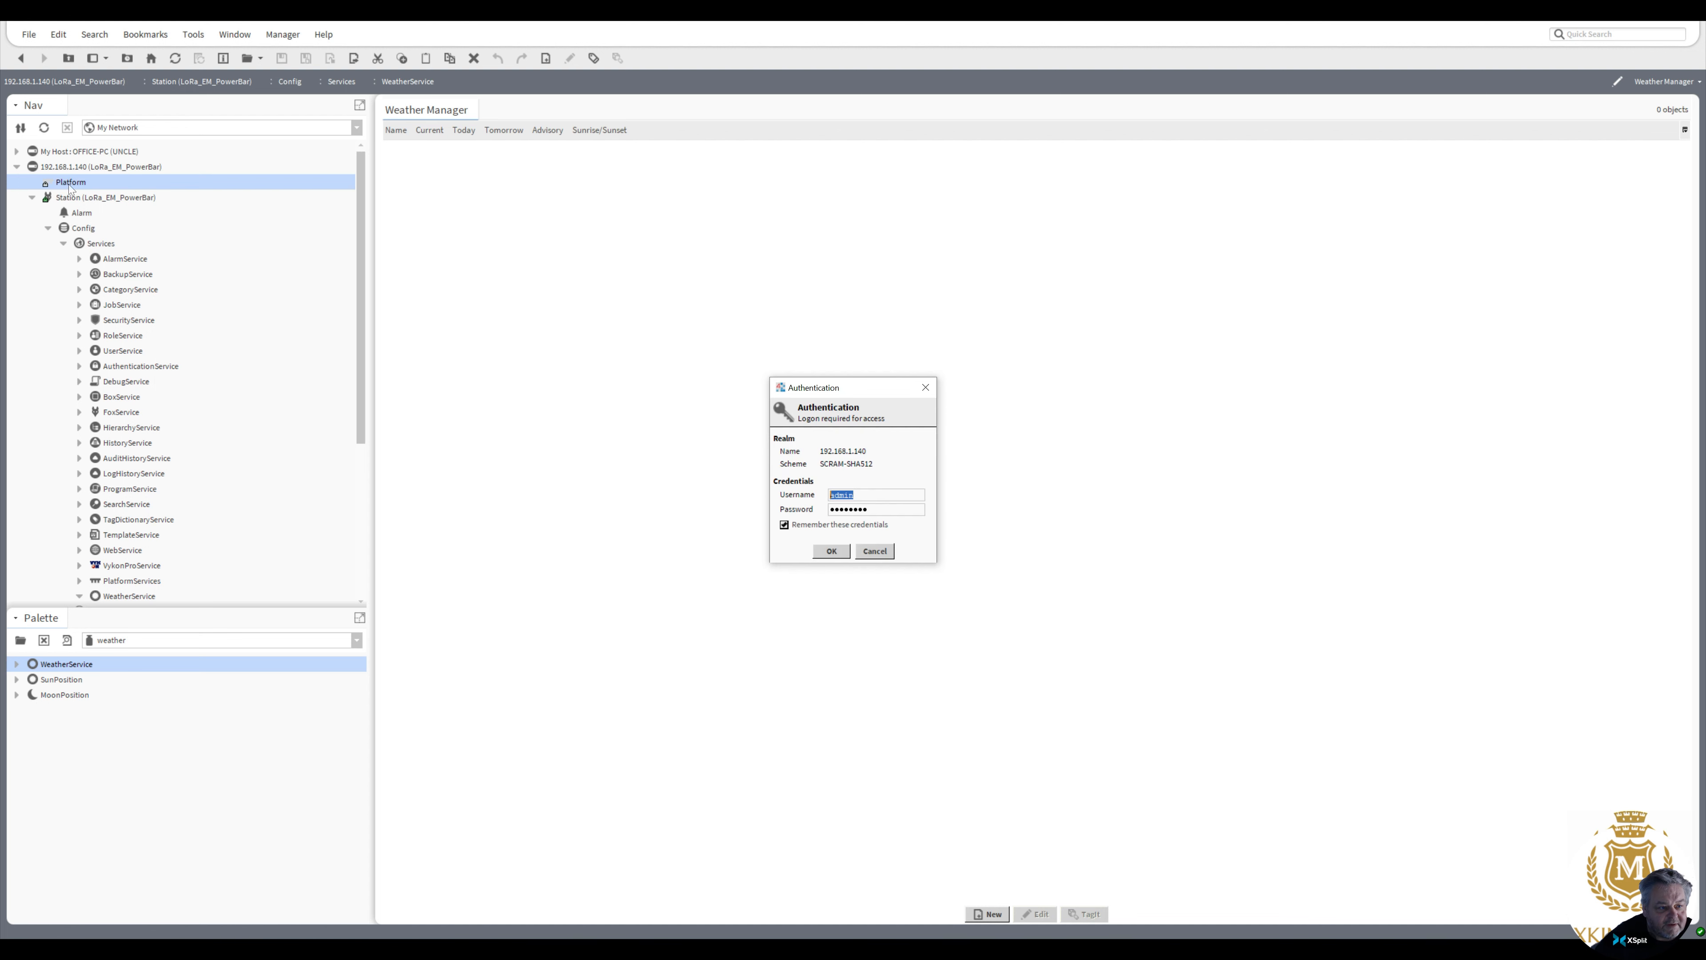
left_click(830, 550)
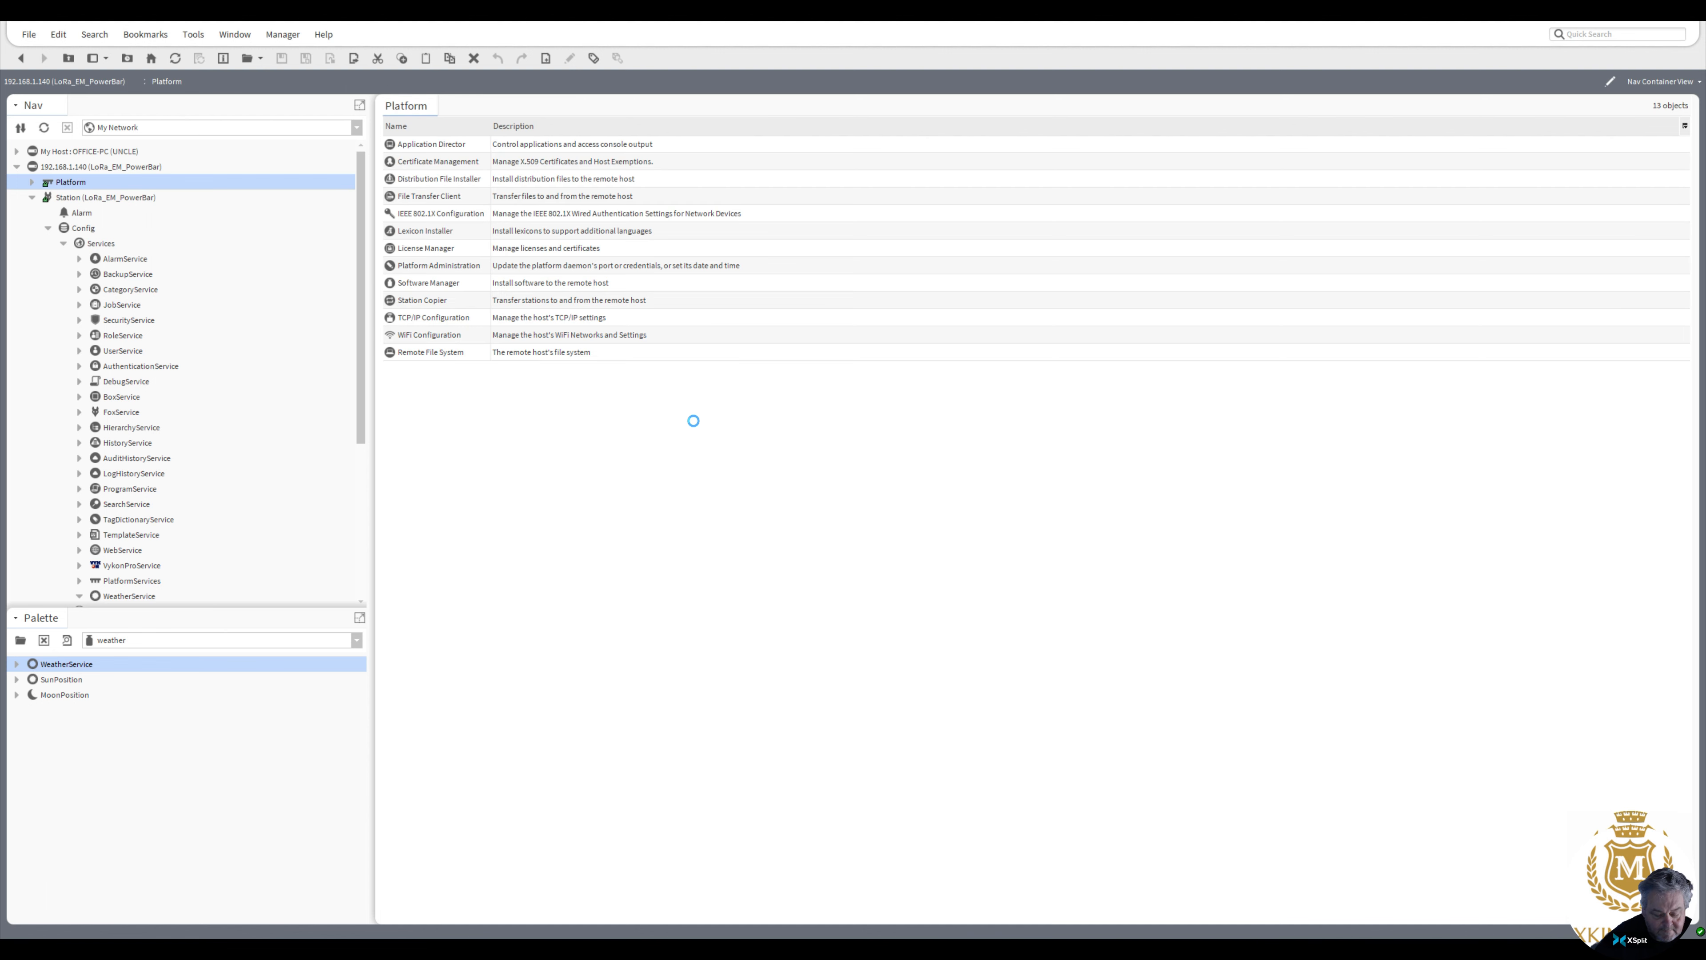
double_click(423, 282)
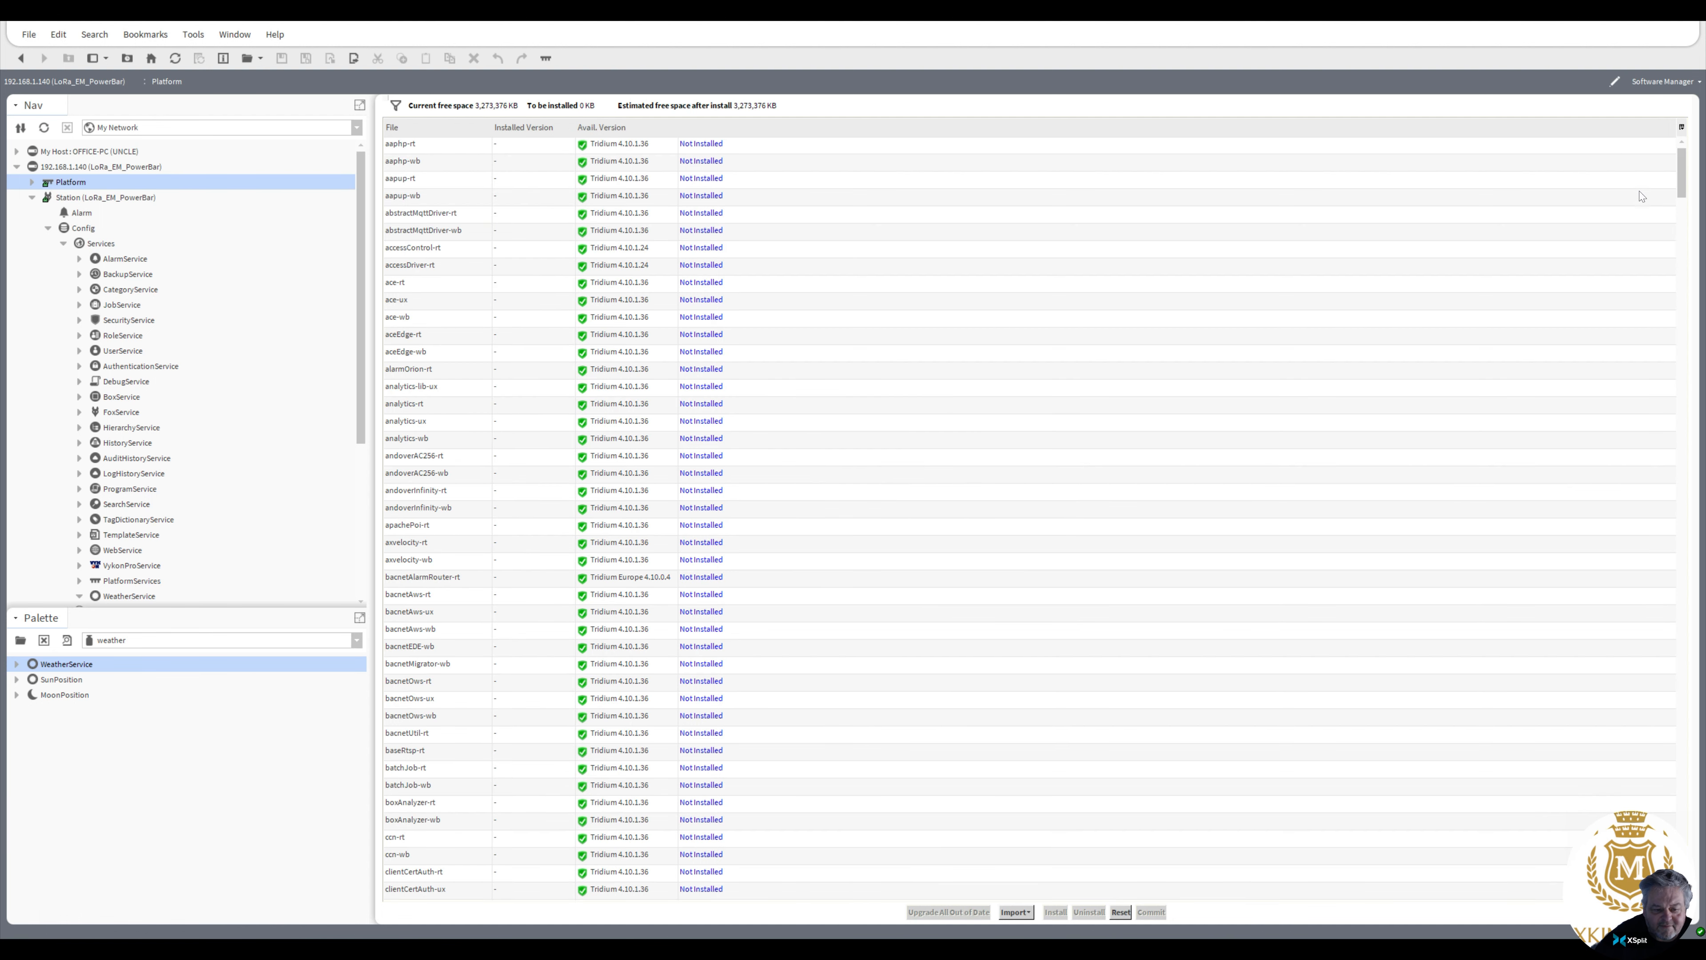
left_click_drag(1683, 189, 1681, 236)
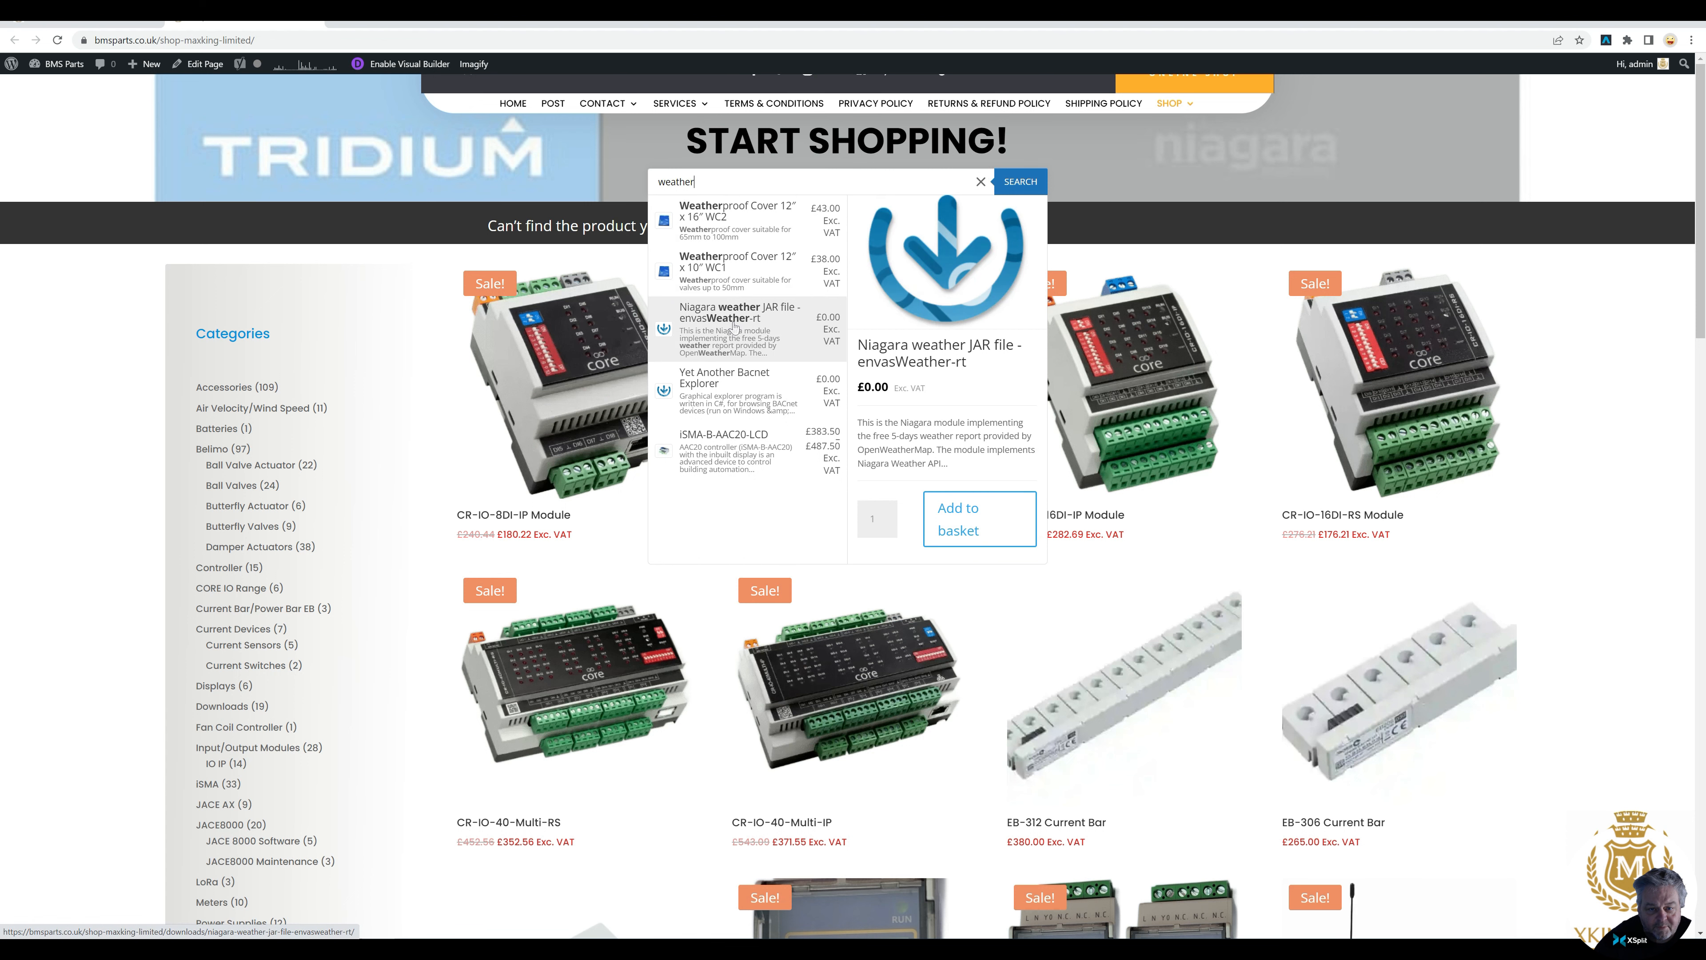
In the browser, open the Niagara weather JAR file – envasWeather-rt product and add it to the basket
left_click(733, 325)
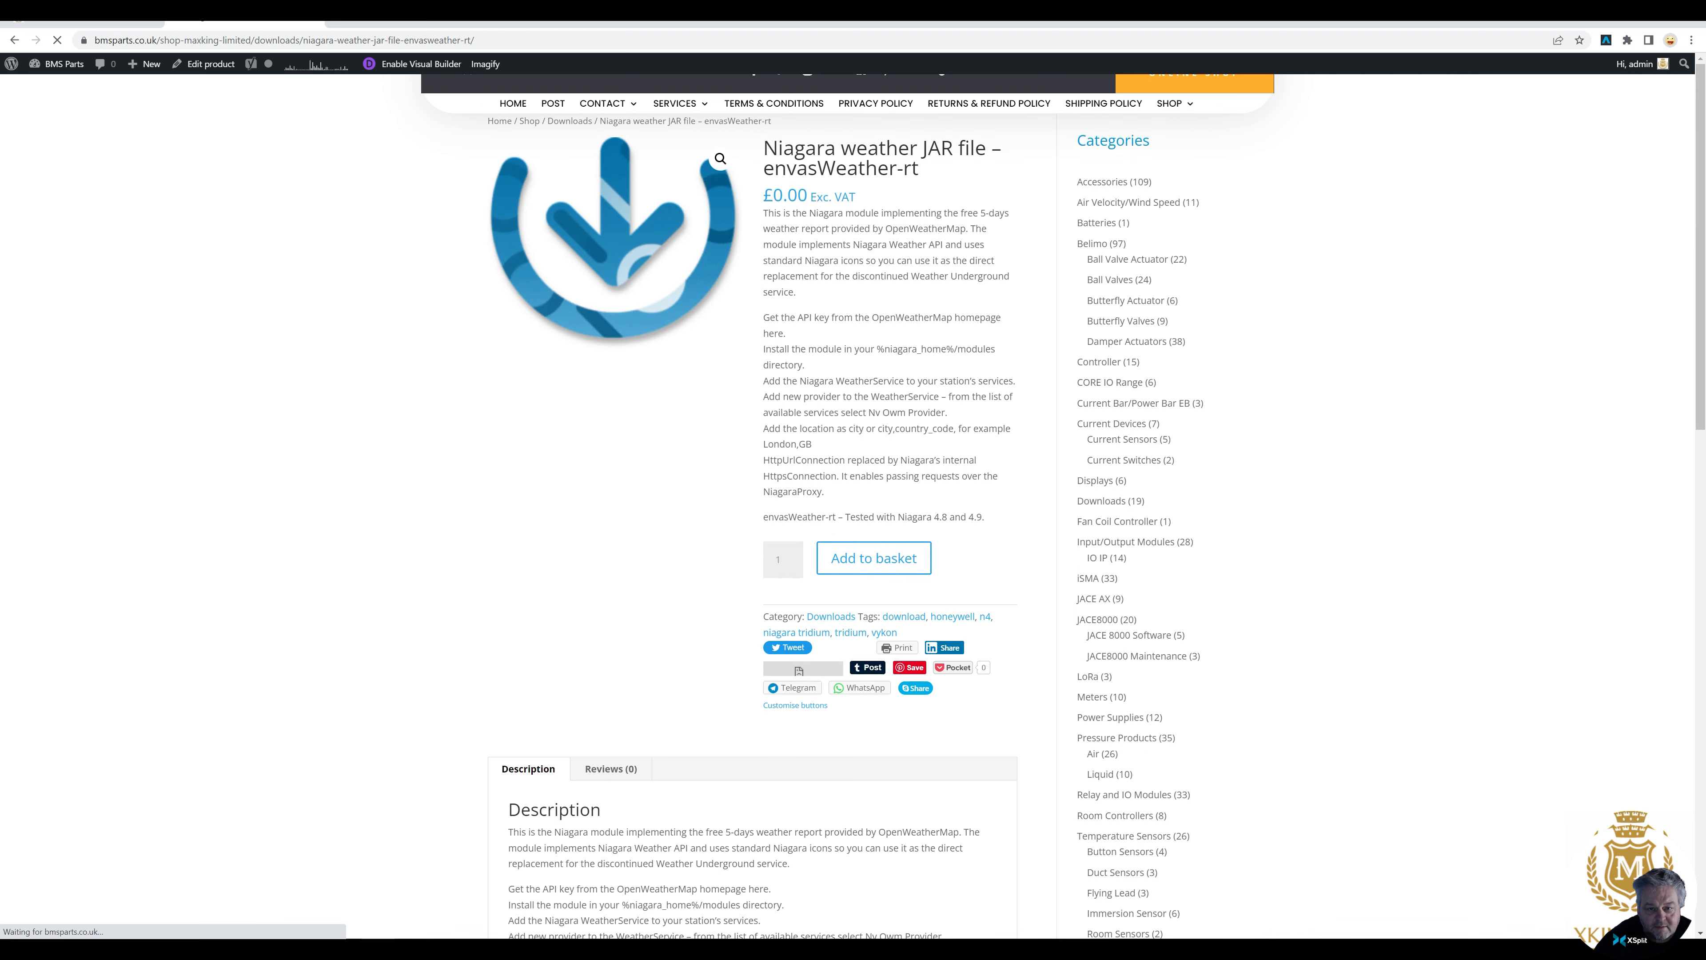
left_click(869, 565)
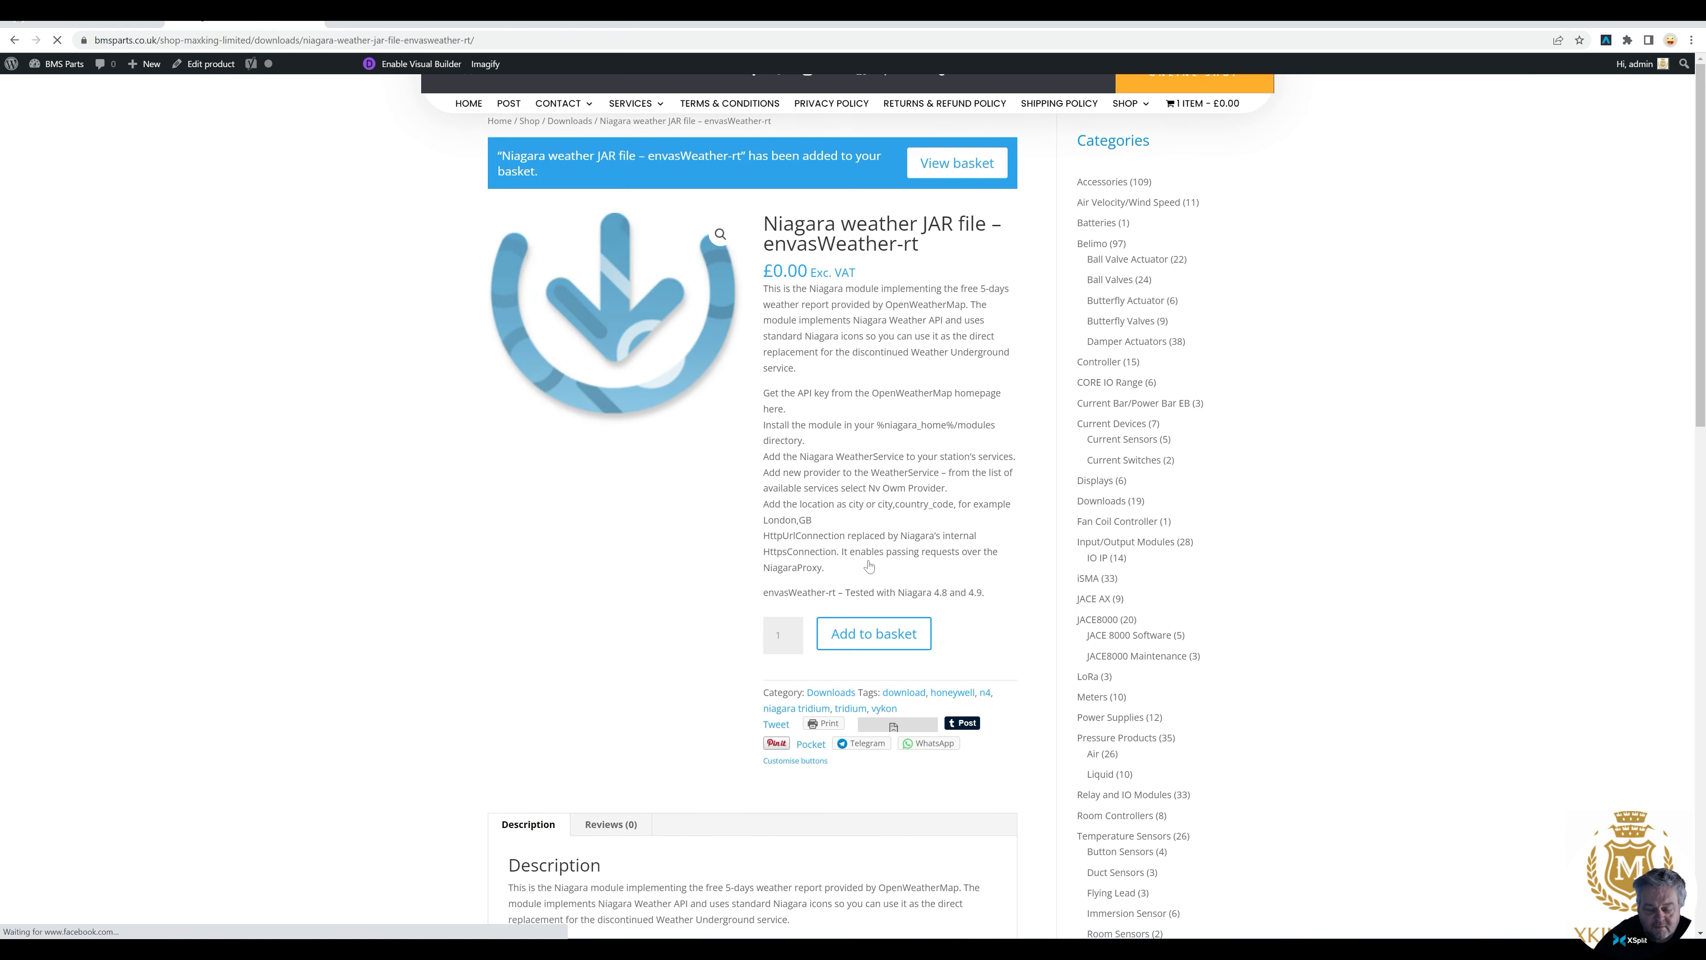
Complete the checkout and download envasWeather-rt.zip
left_click(1197, 88)
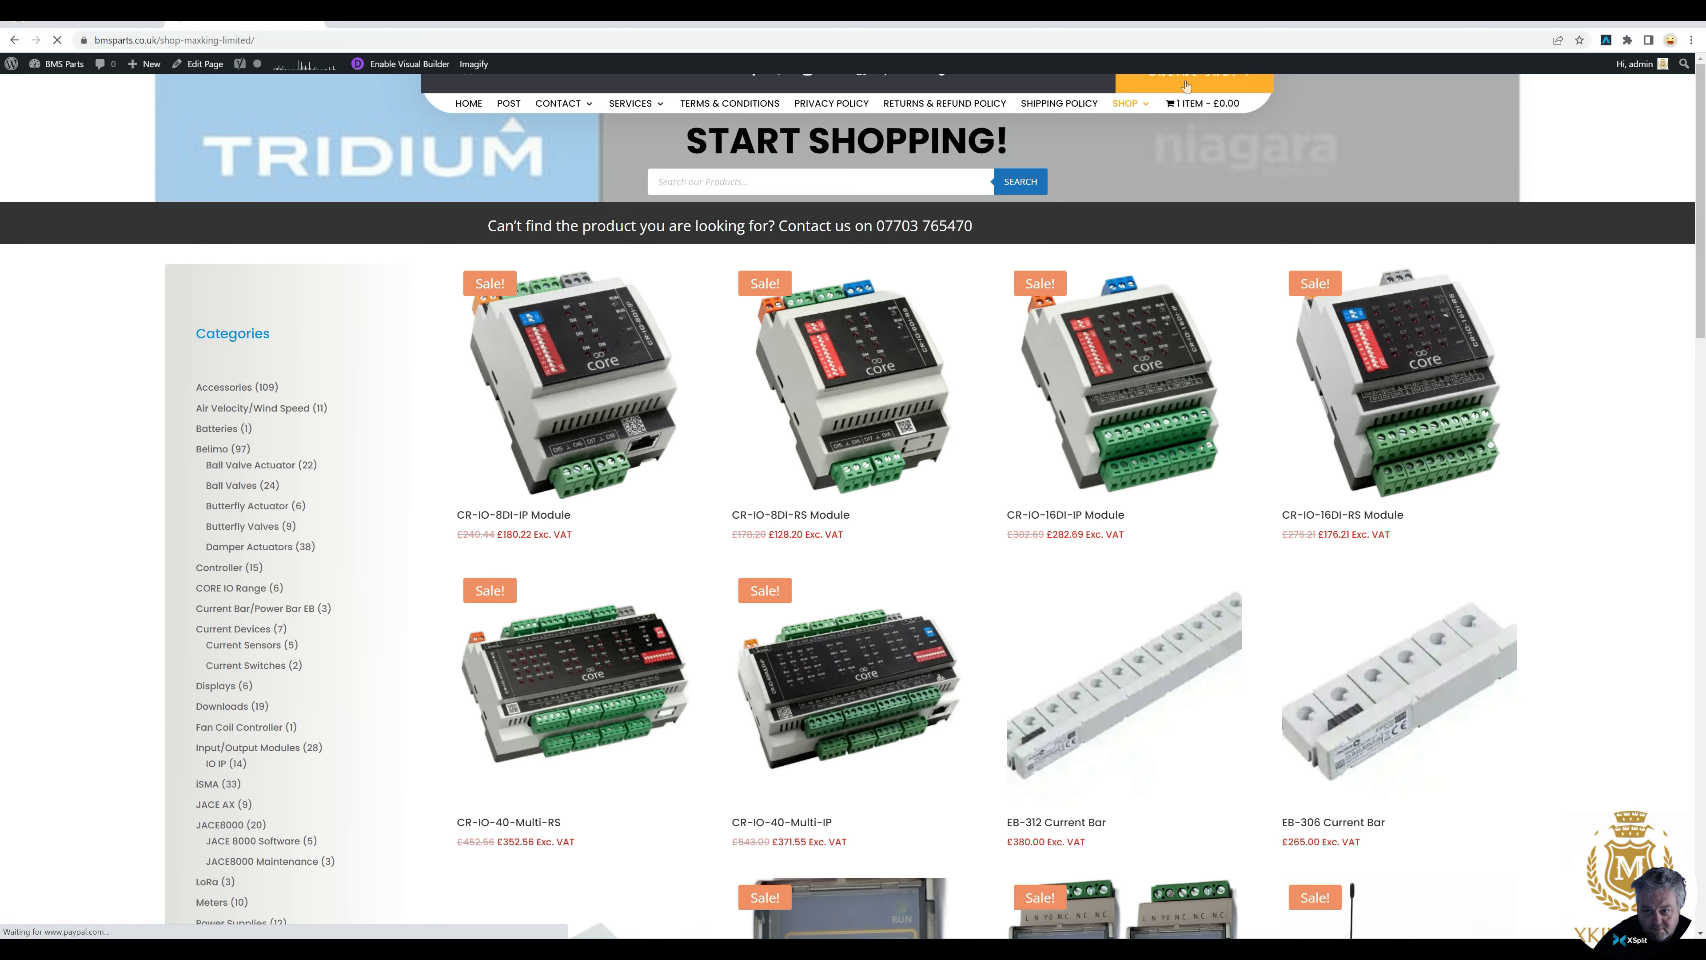
left_click(1199, 101)
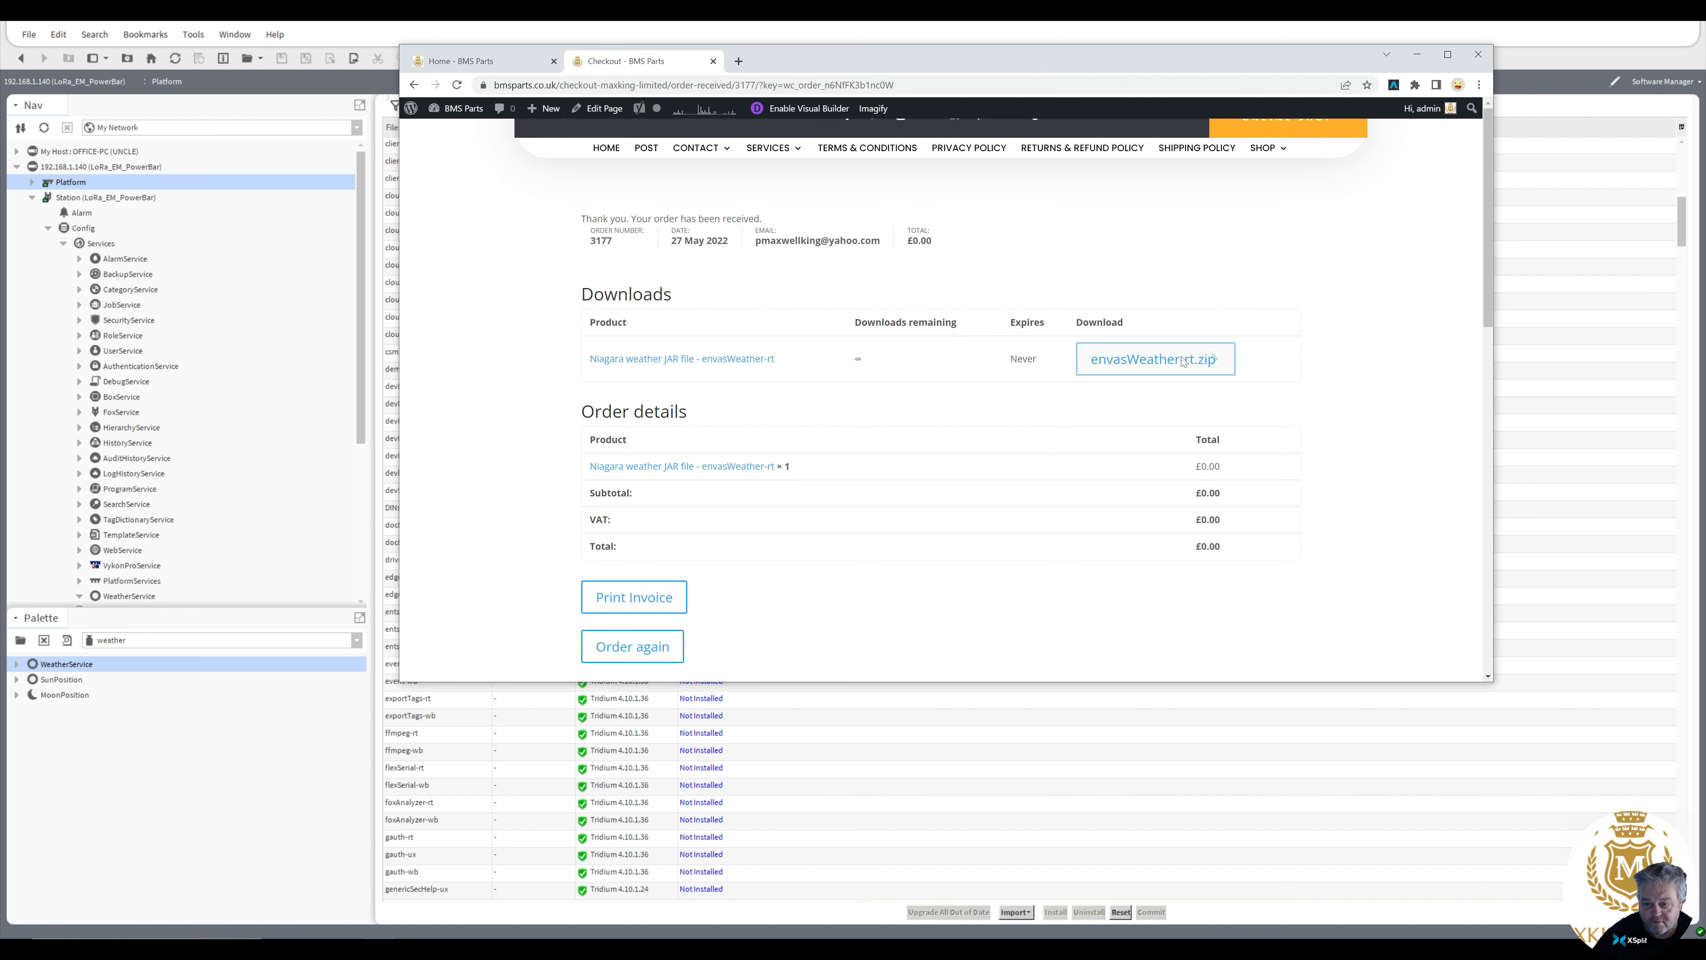
left_click(1146, 364)
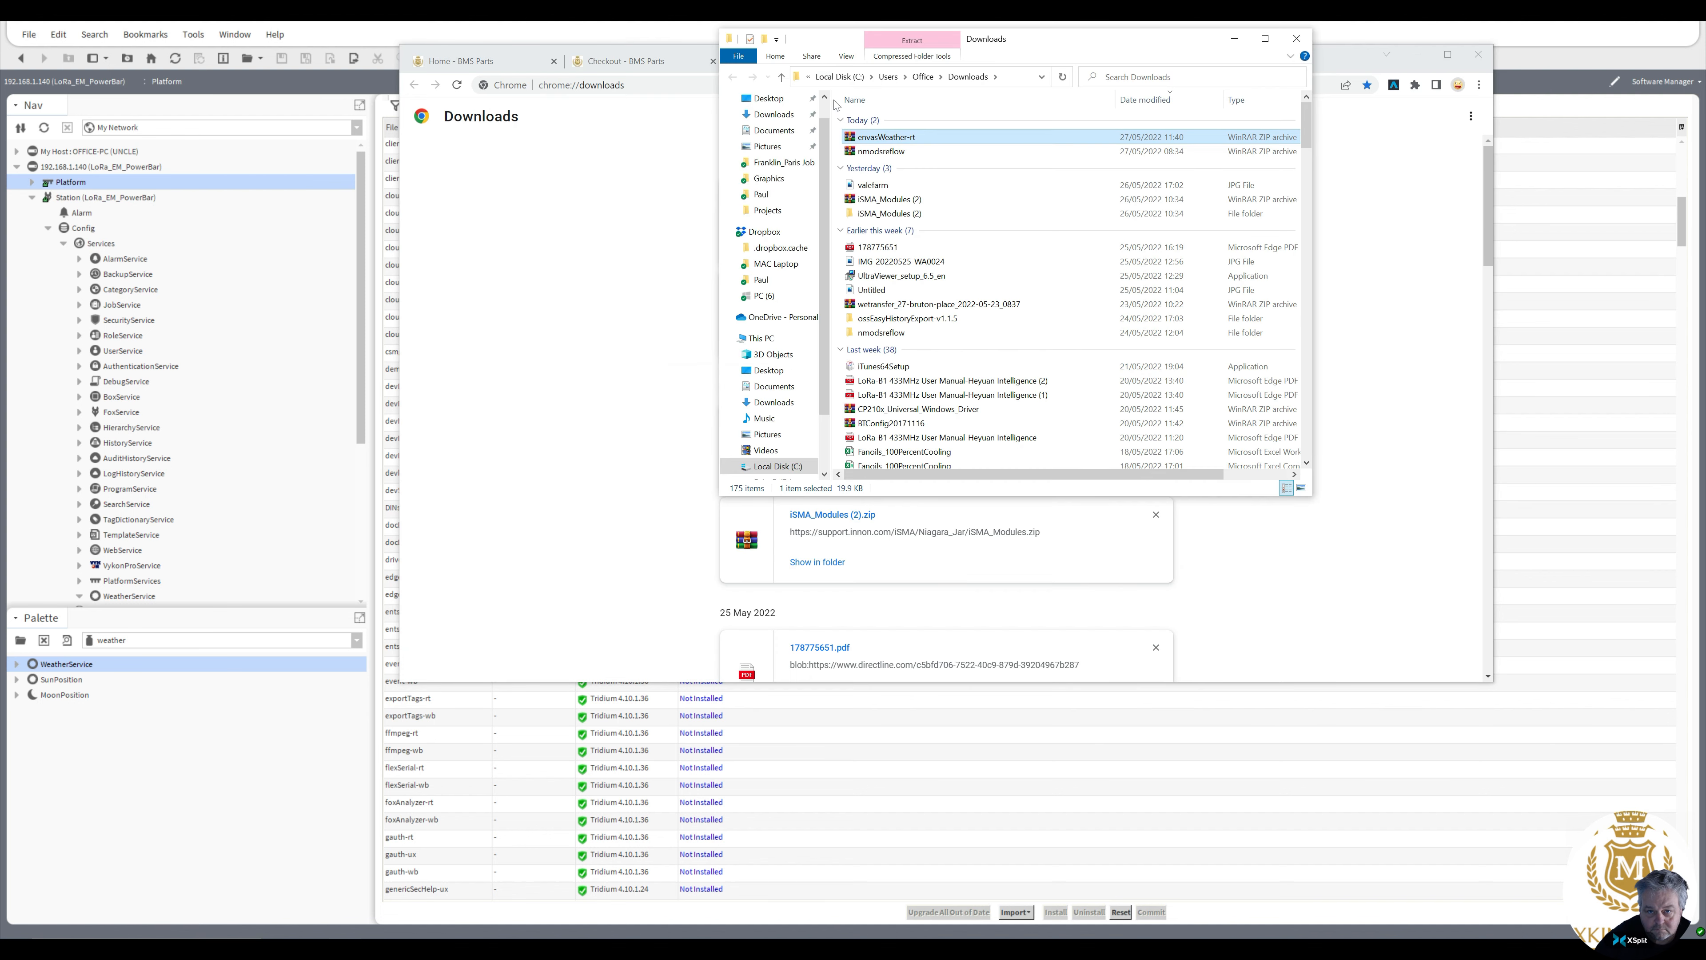
Extract envasWeather-rt.zip into an envasWeather-rt folder in Downloads
right_click(875, 141)
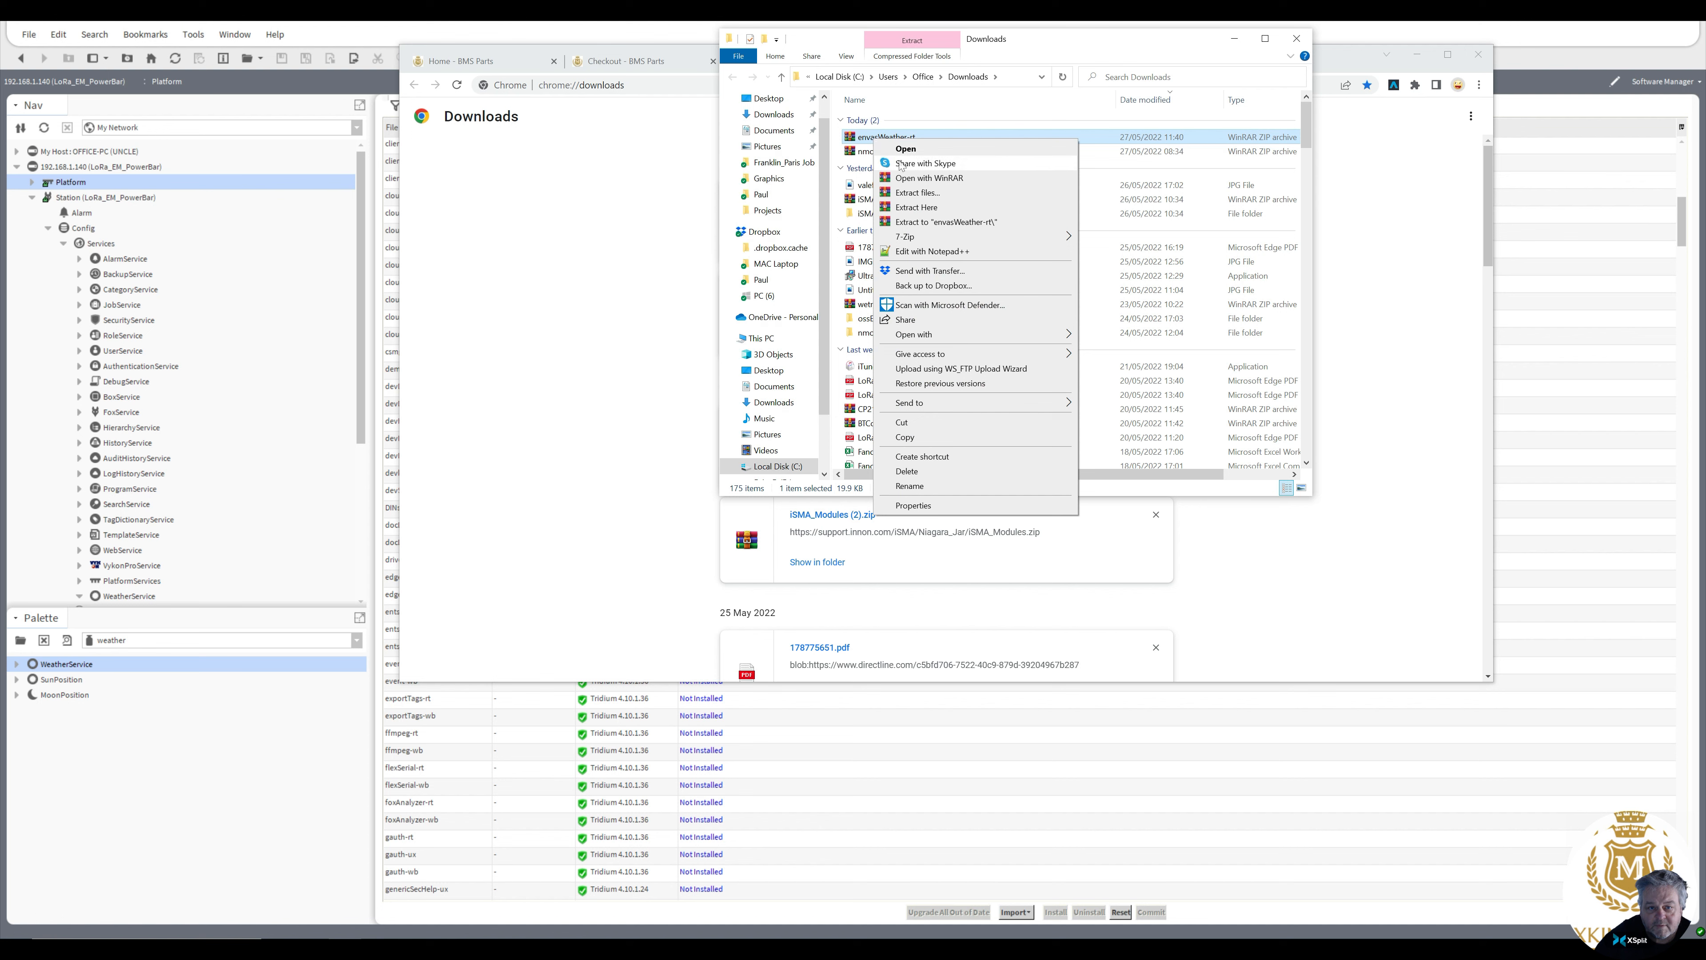
left_click(912, 193)
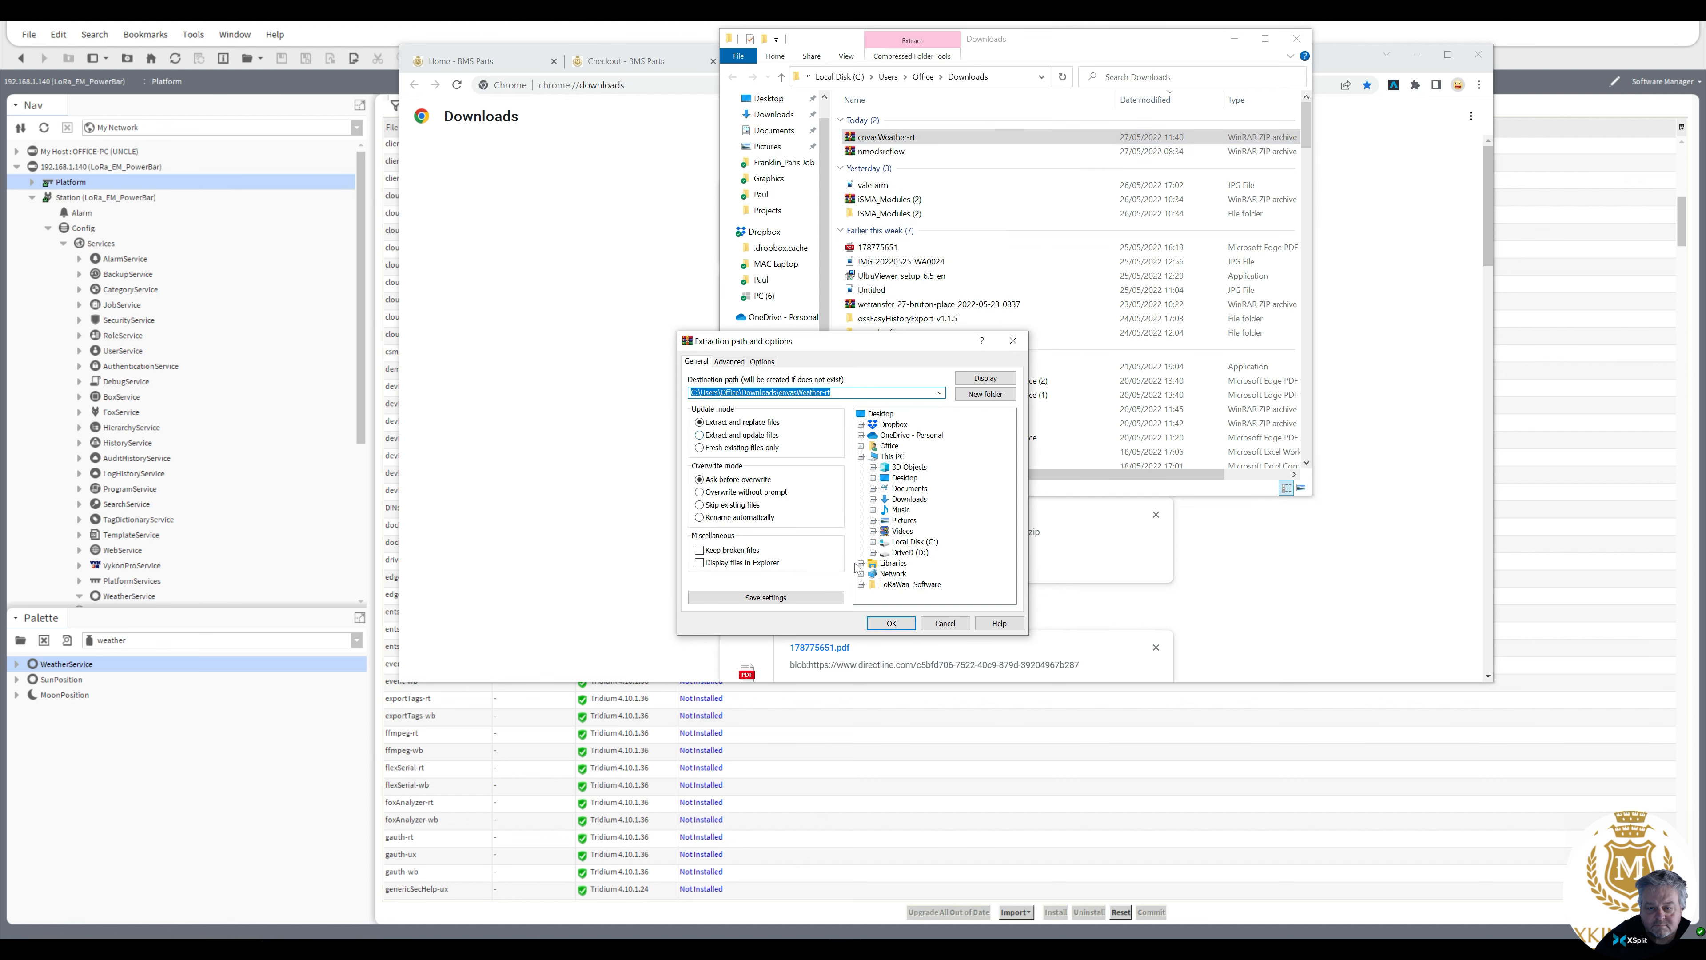
left_click(893, 623)
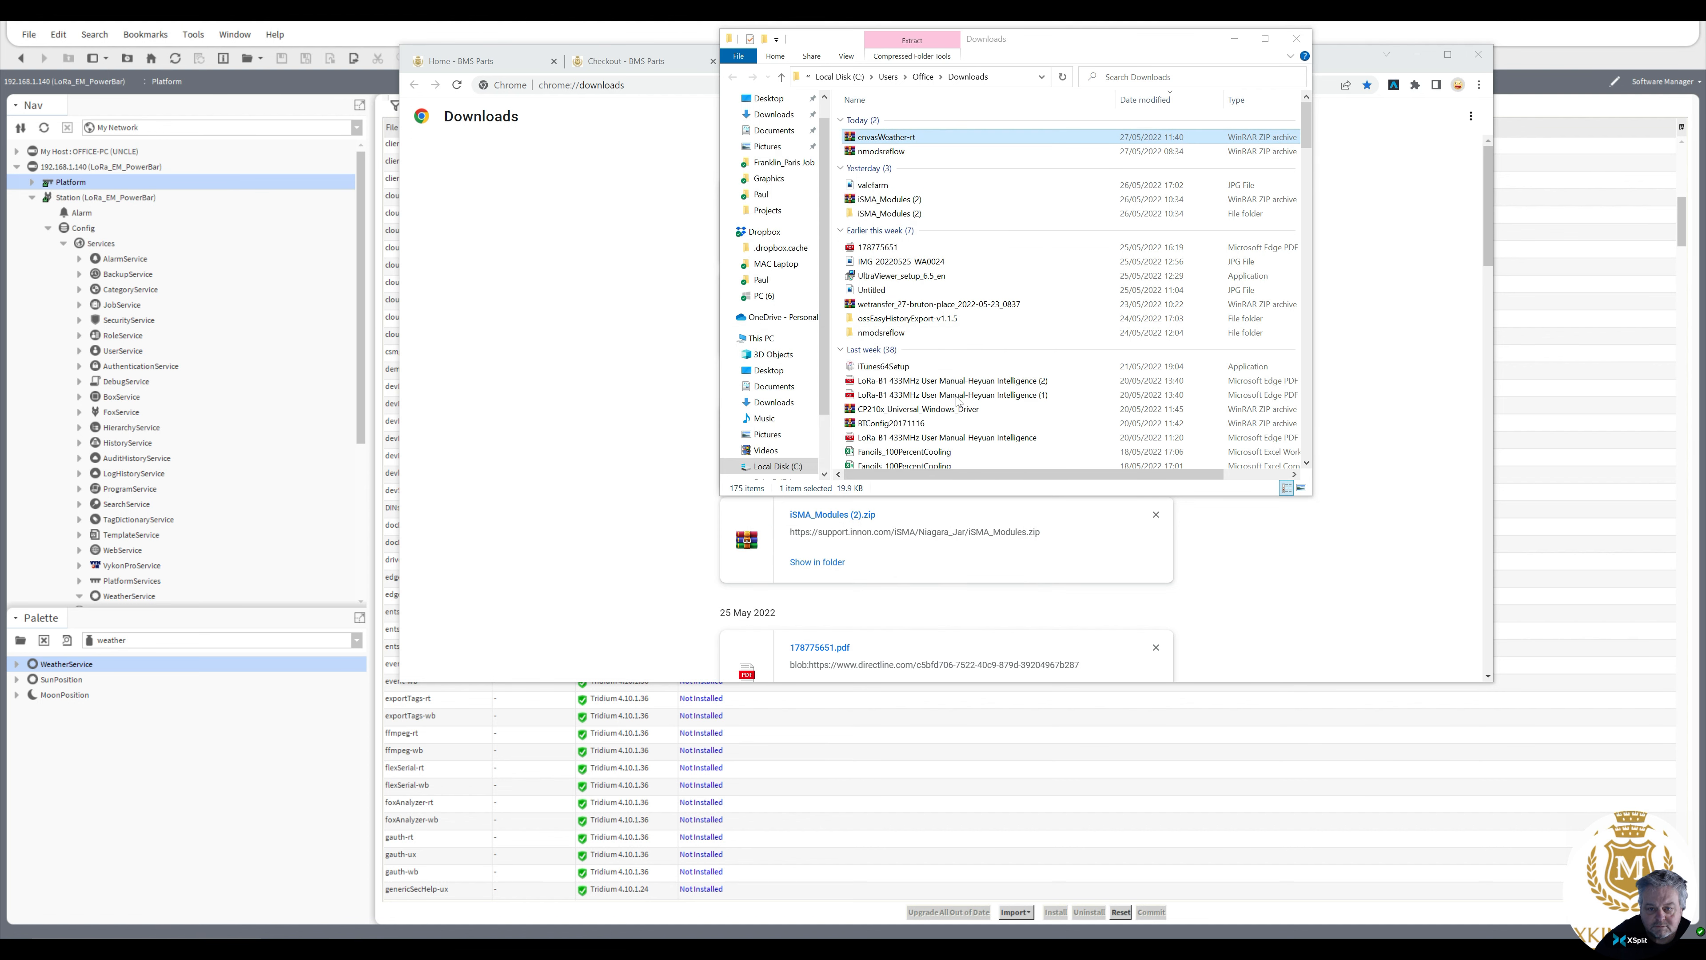
Open the extracted envasWeather-rt folder and copy the envasWeather-rt jar file
double_click(886, 168)
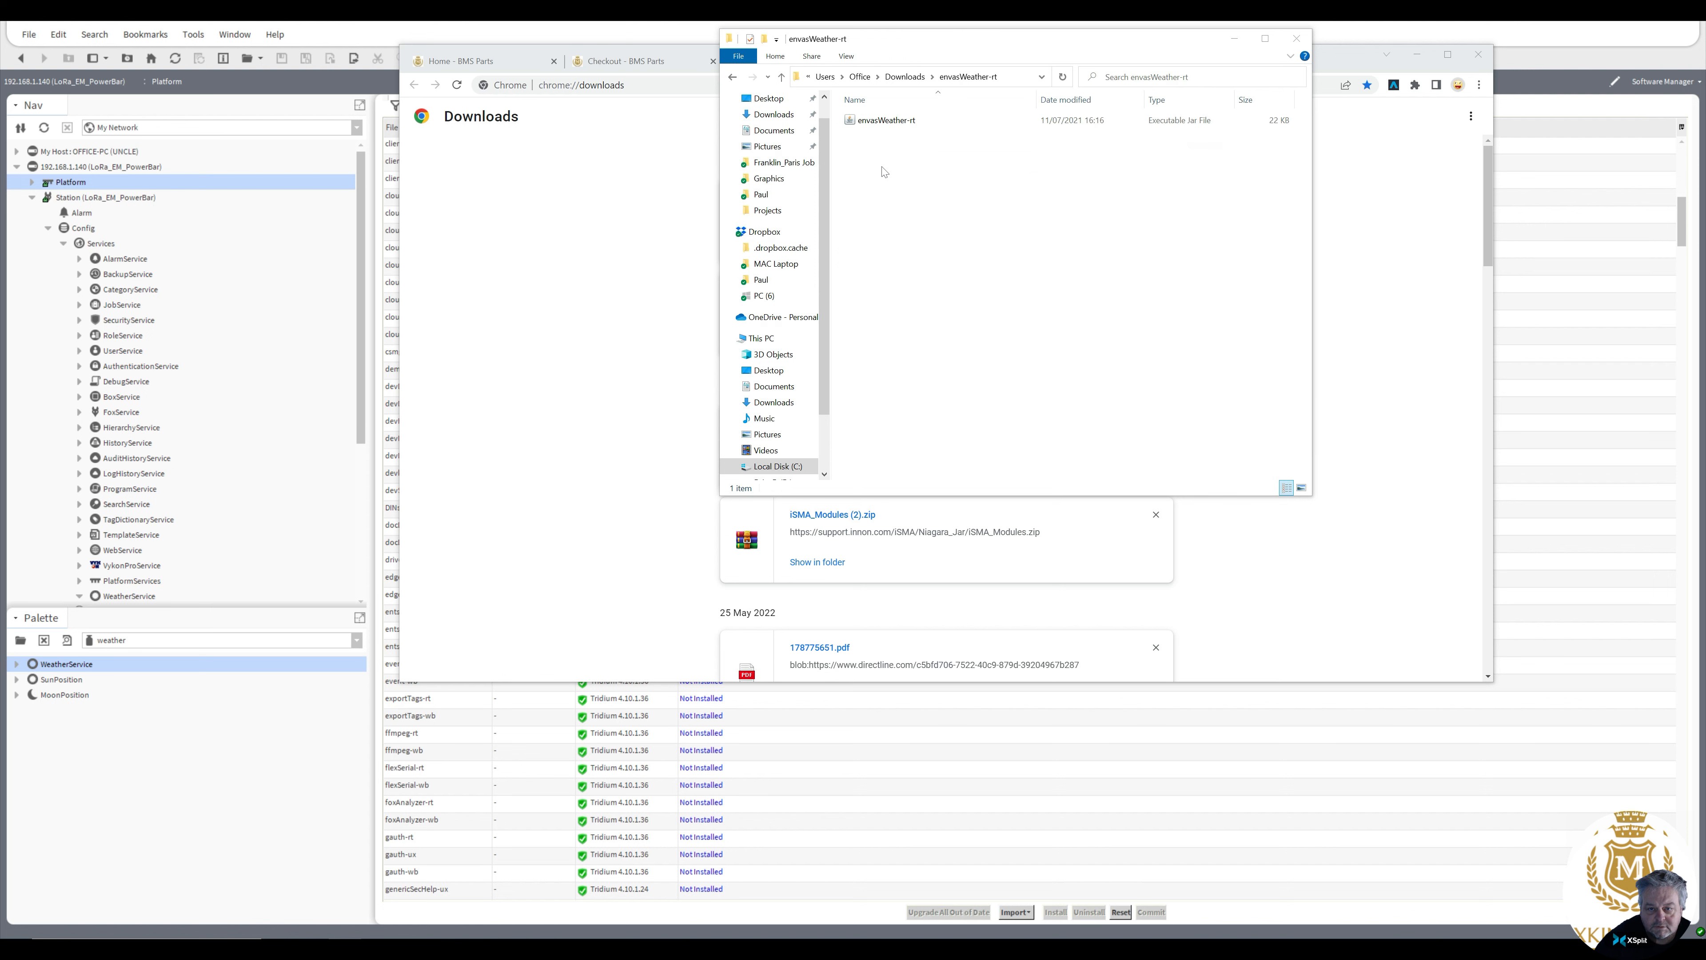
left_click(880, 128)
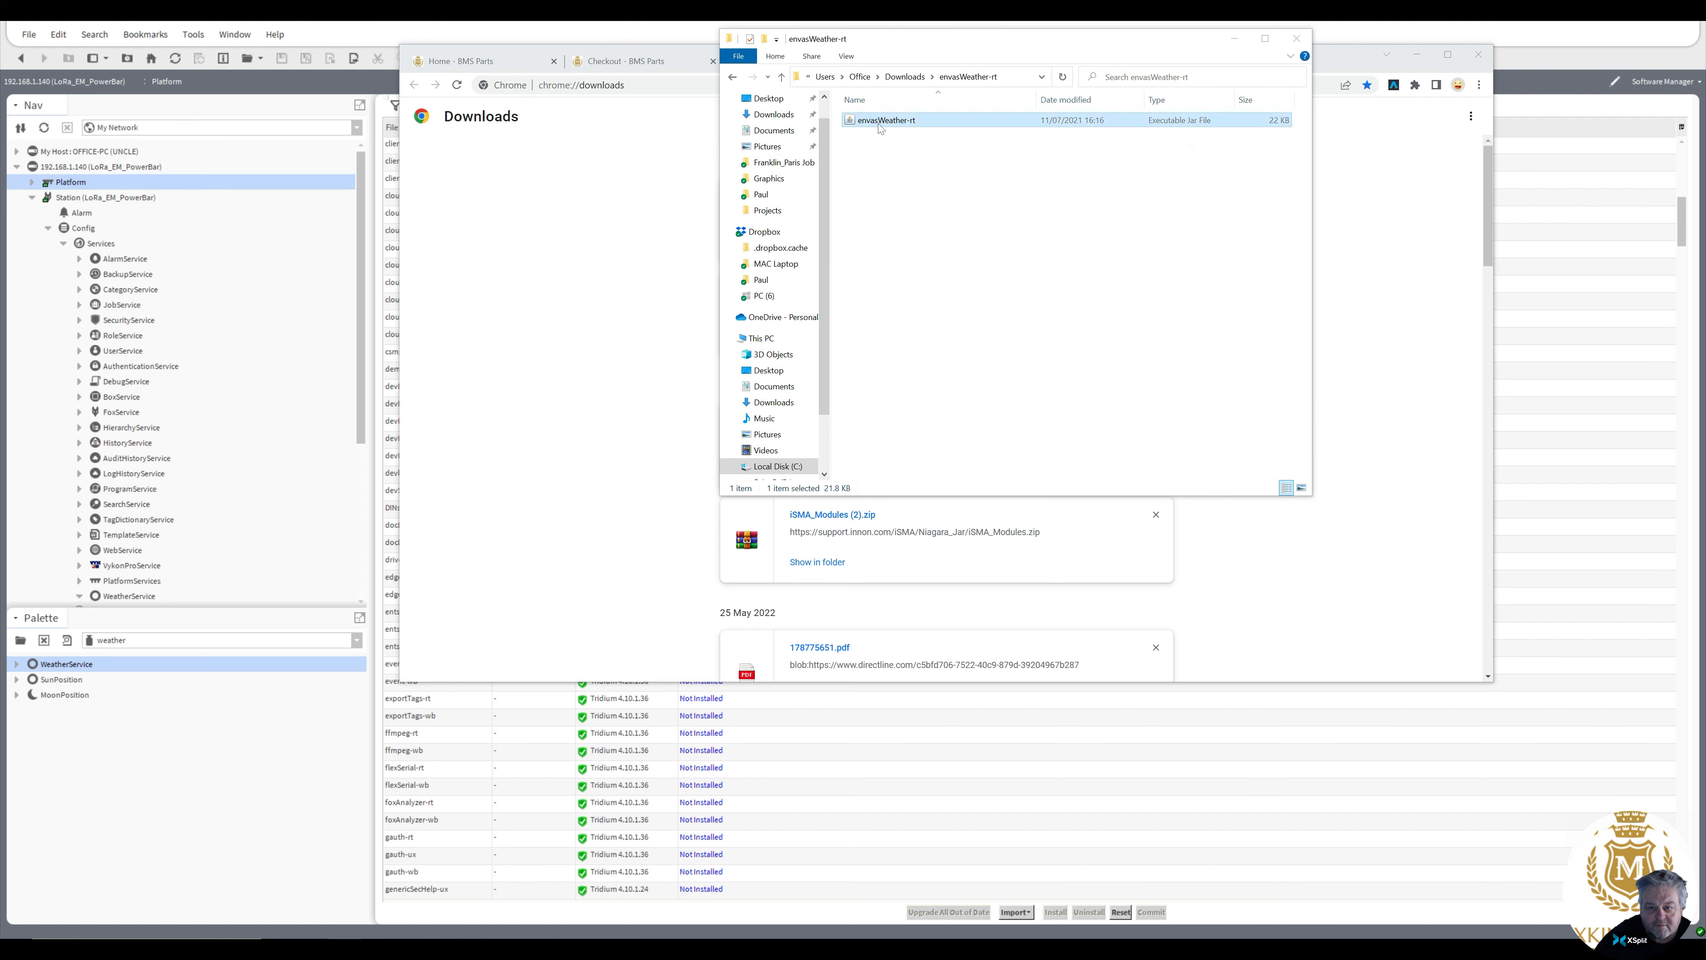
right_click(880, 129)
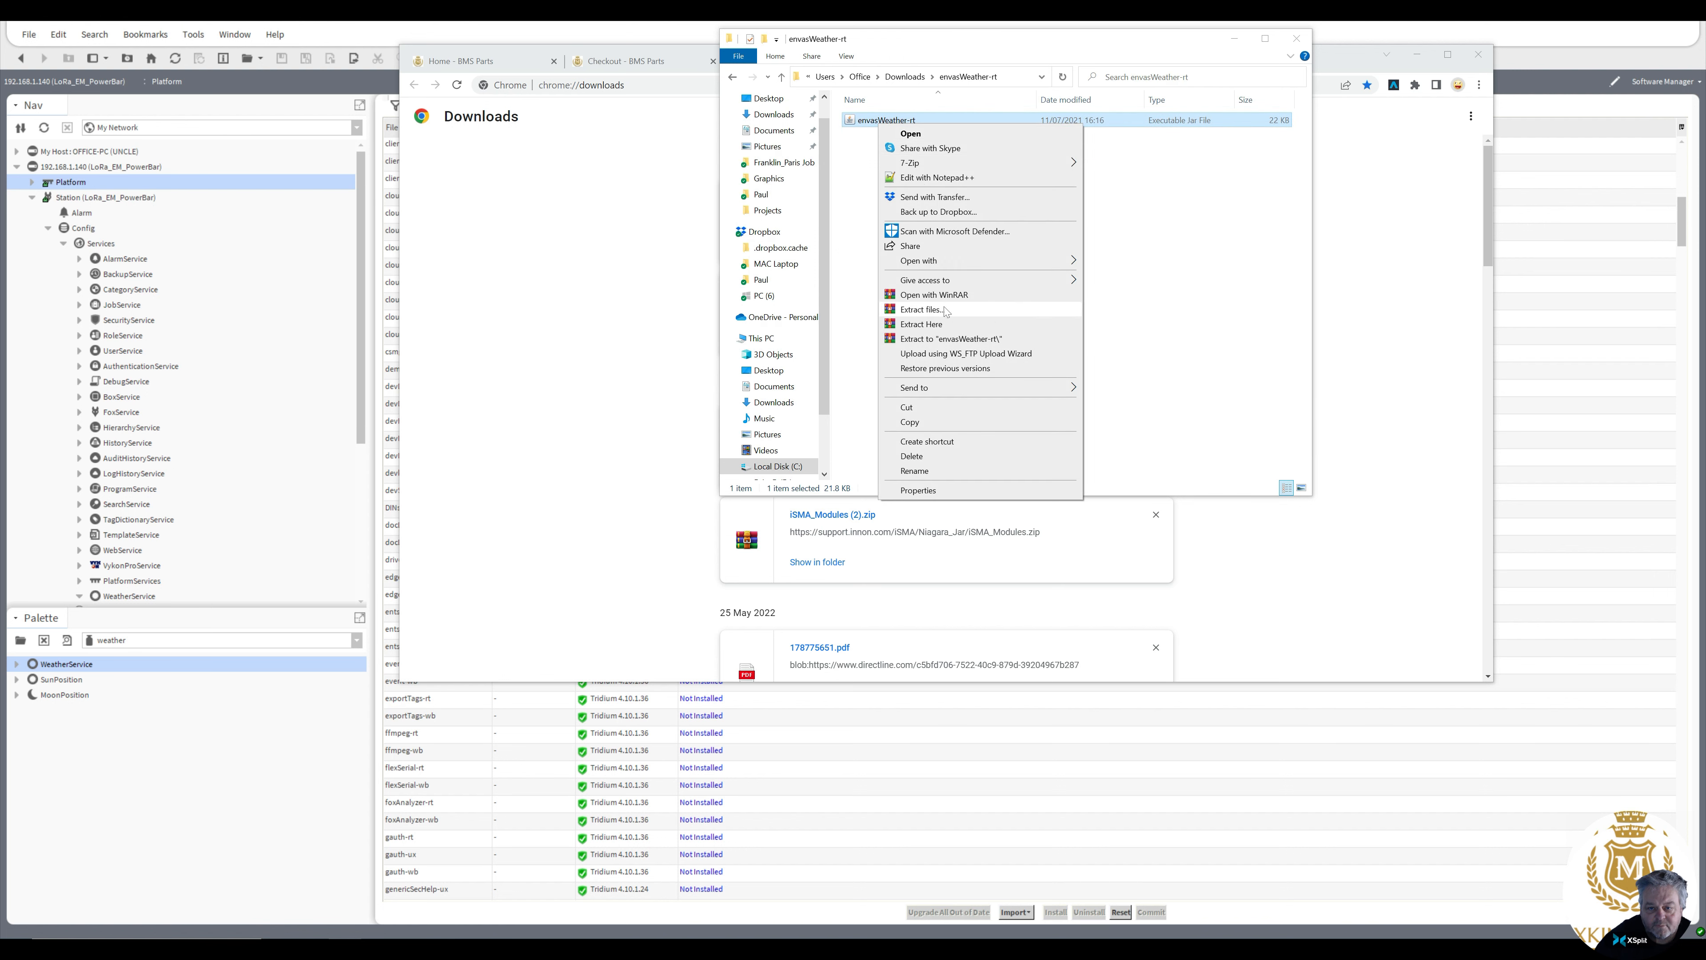
left_click(947, 421)
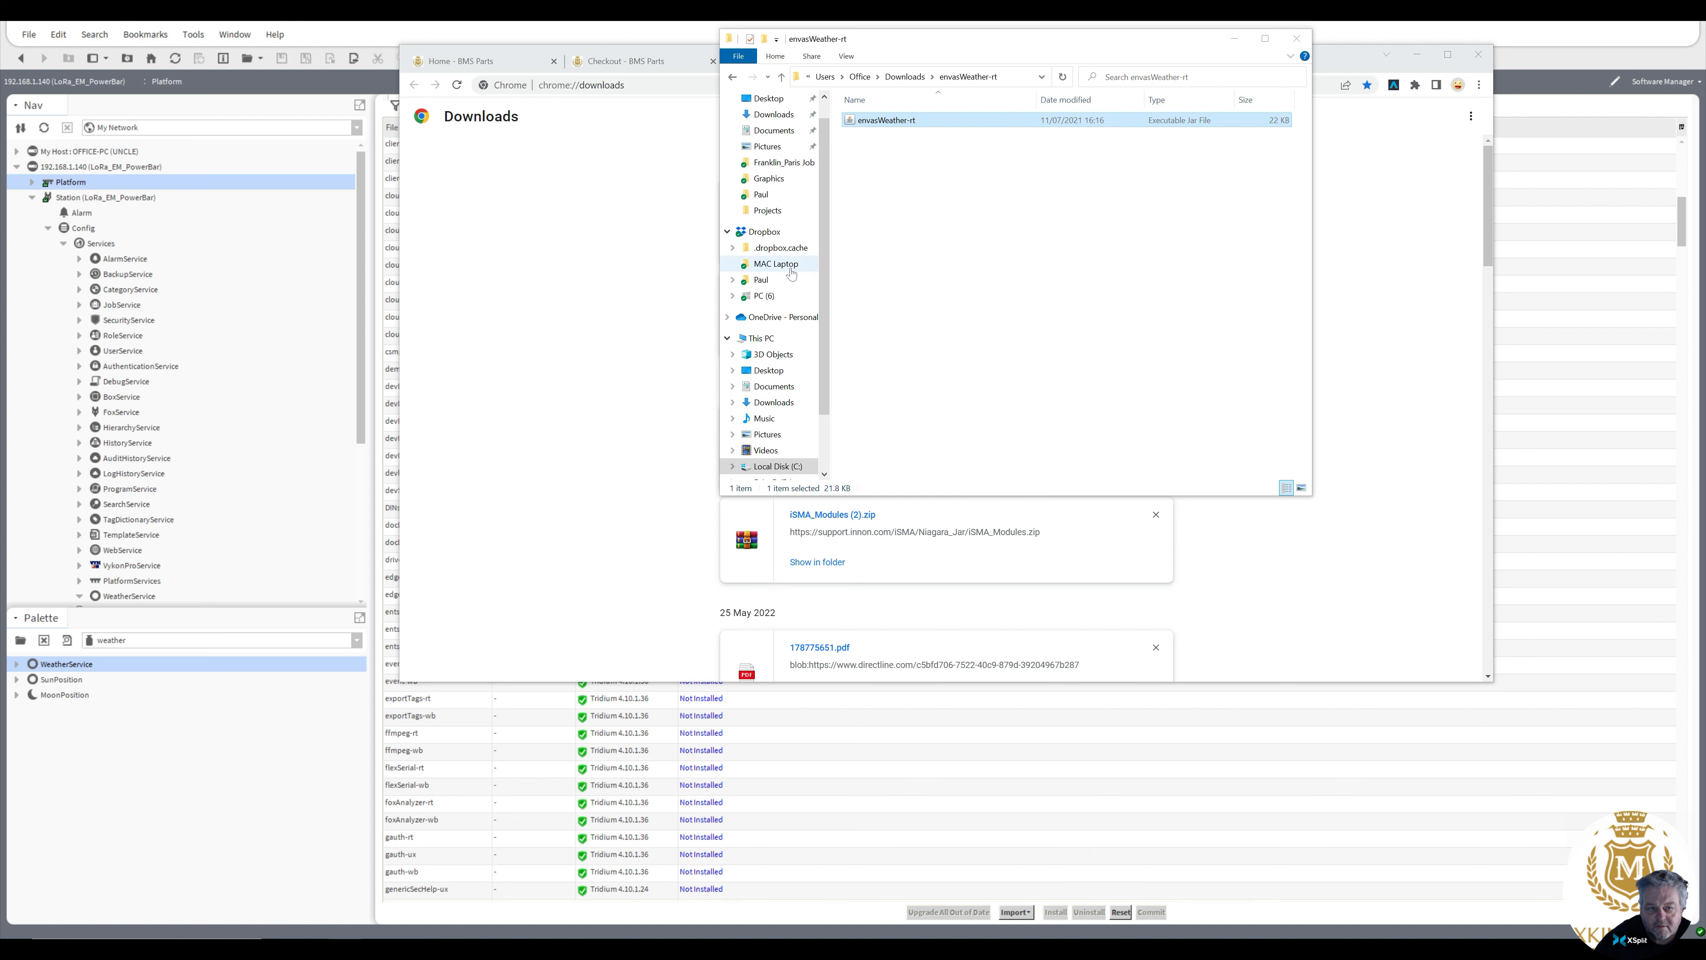
left_click_drag(822, 290, 832, 368)
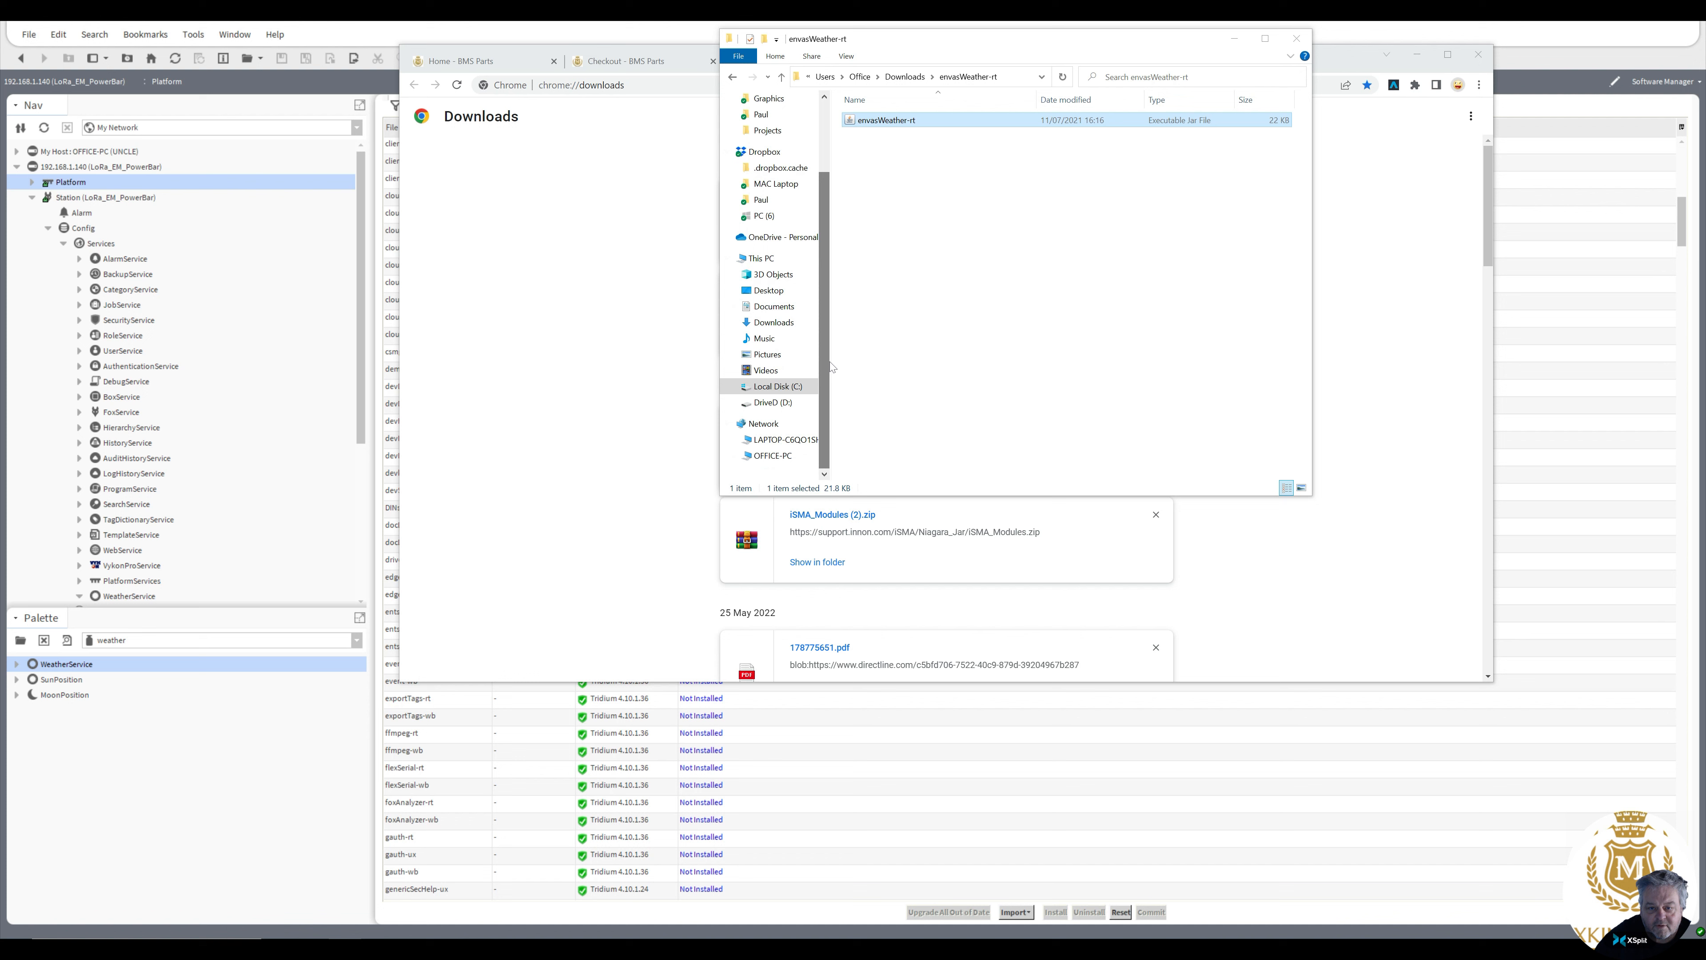
Paste the copied jar file into the modules folder of C:\Niagara\Niagara-4.10.1.36, then close File Explorer and the browser
left_click(772, 387)
double_click(873, 234)
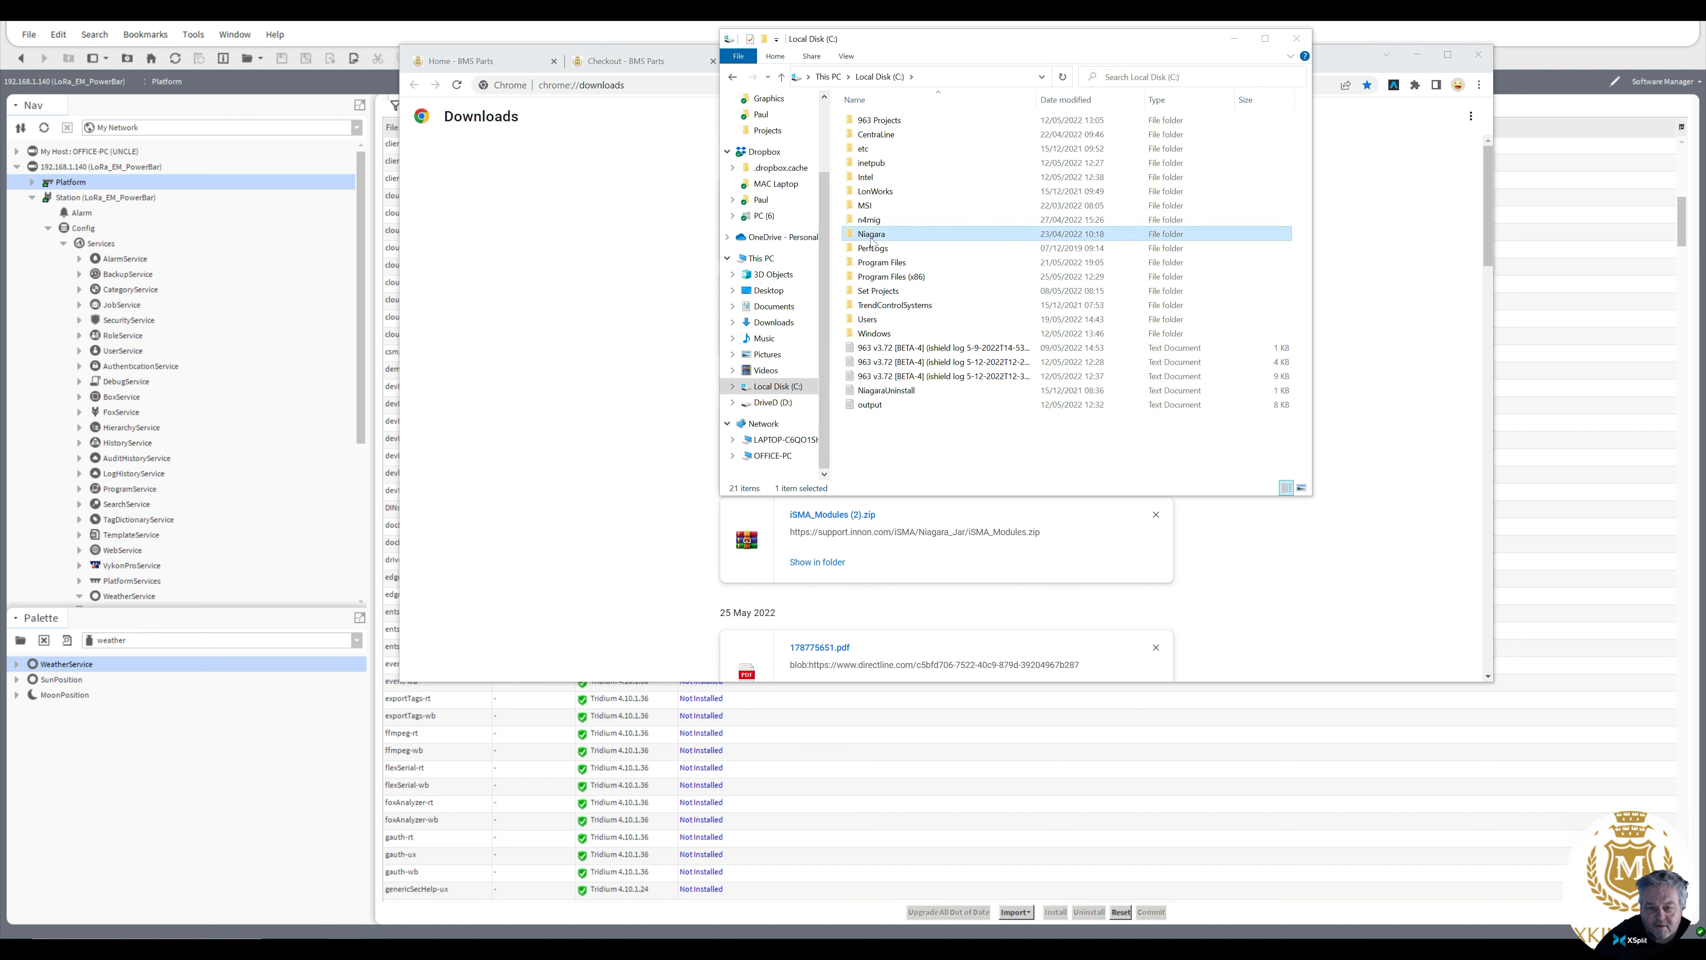
double_click(880, 235)
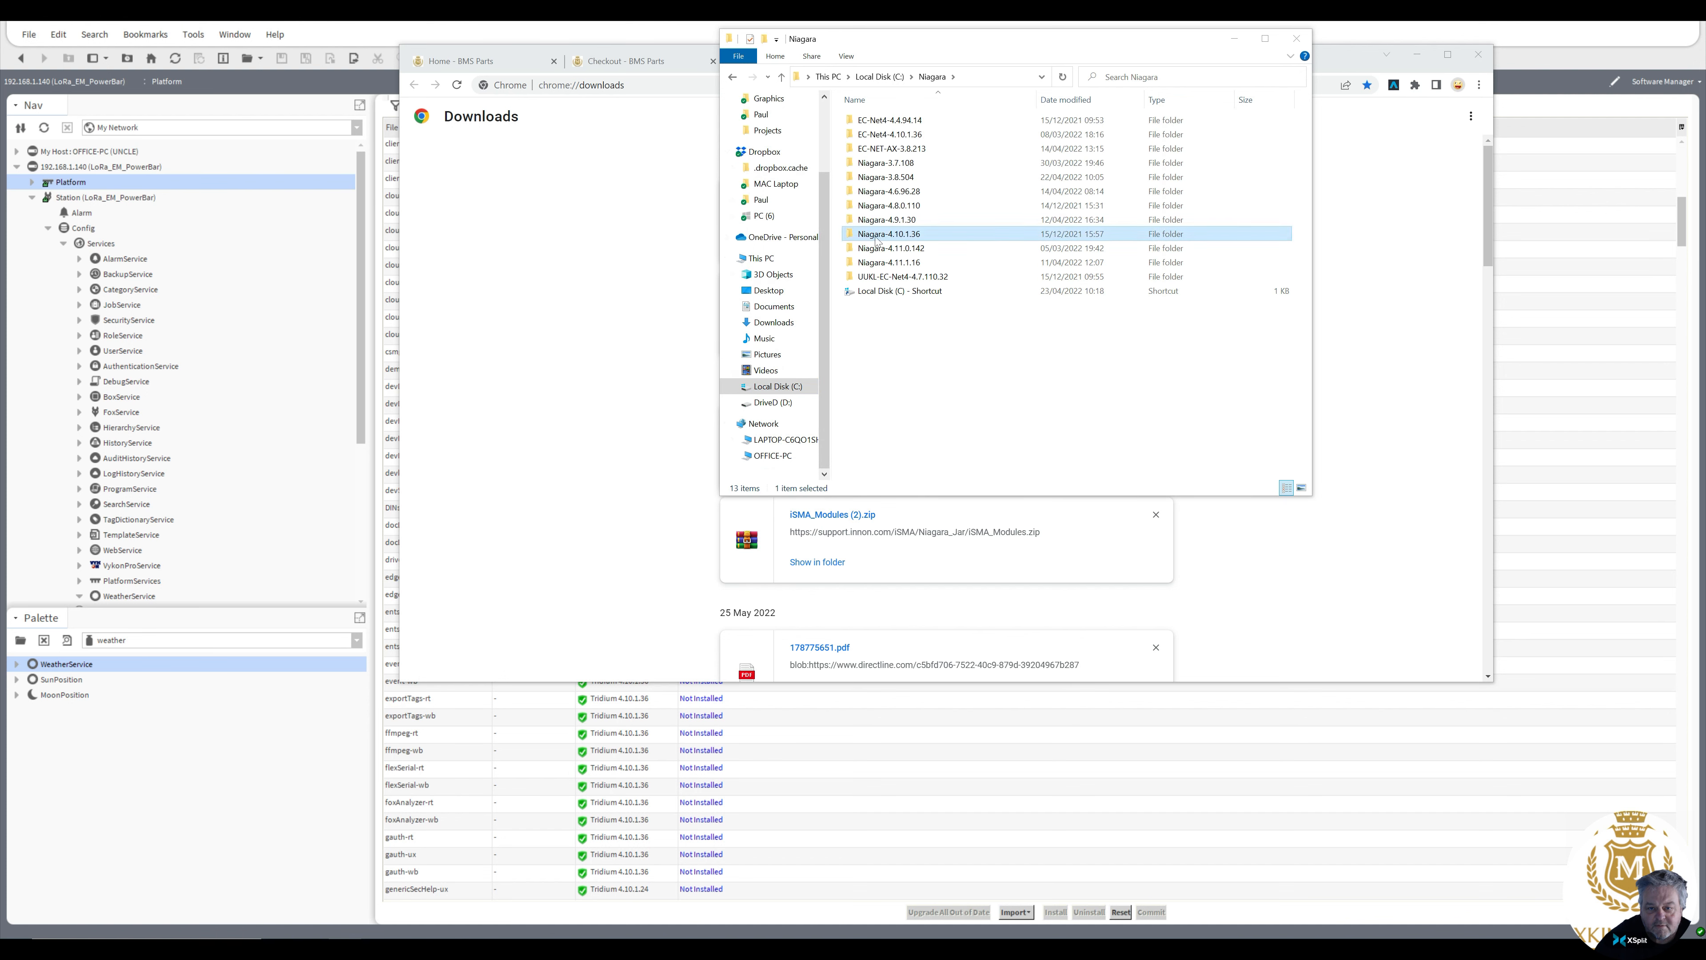
right_click(871, 249)
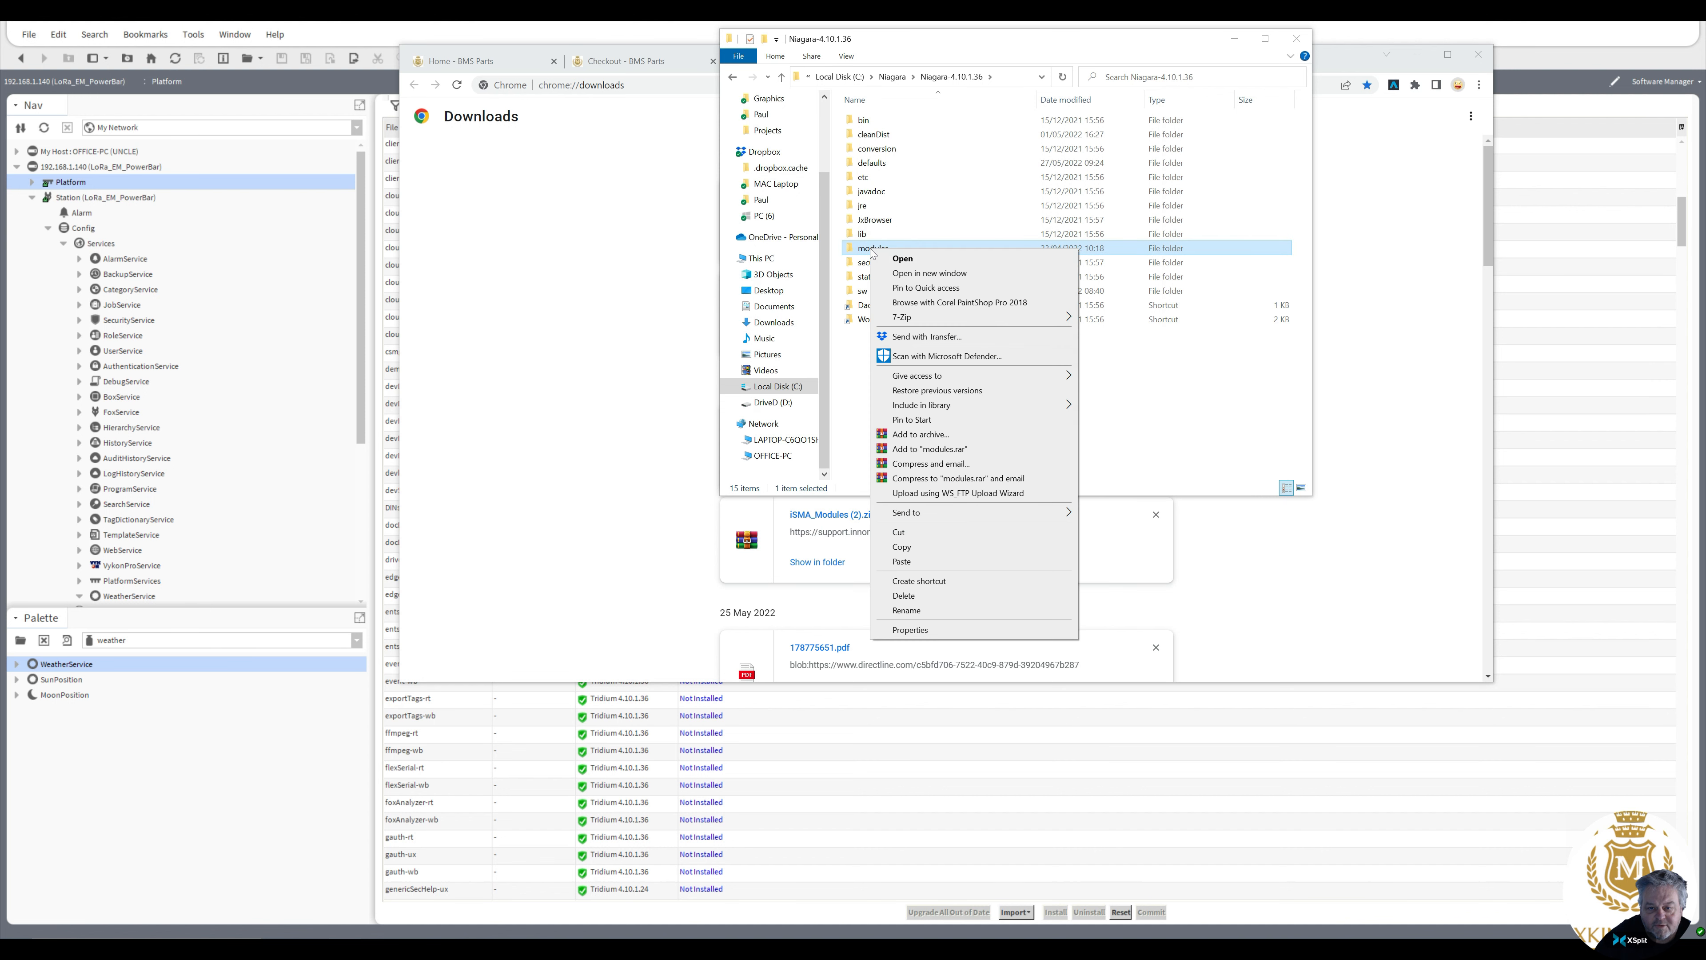
left_click(954, 557)
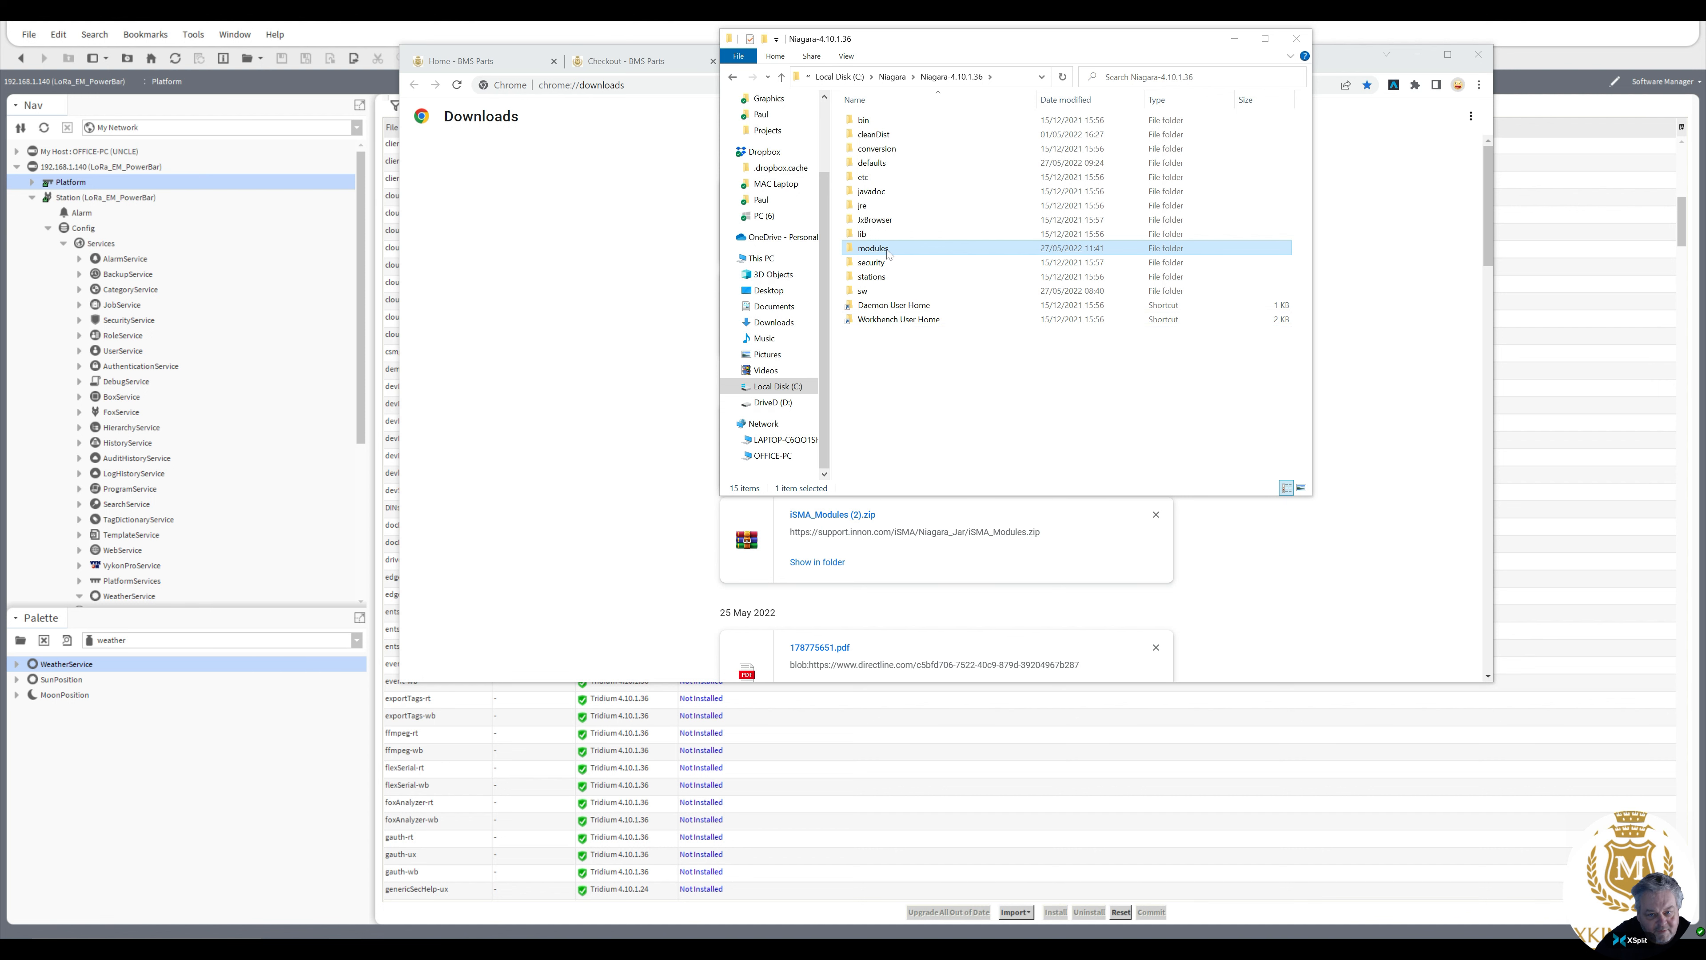
left_click(1297, 39)
left_click(1477, 55)
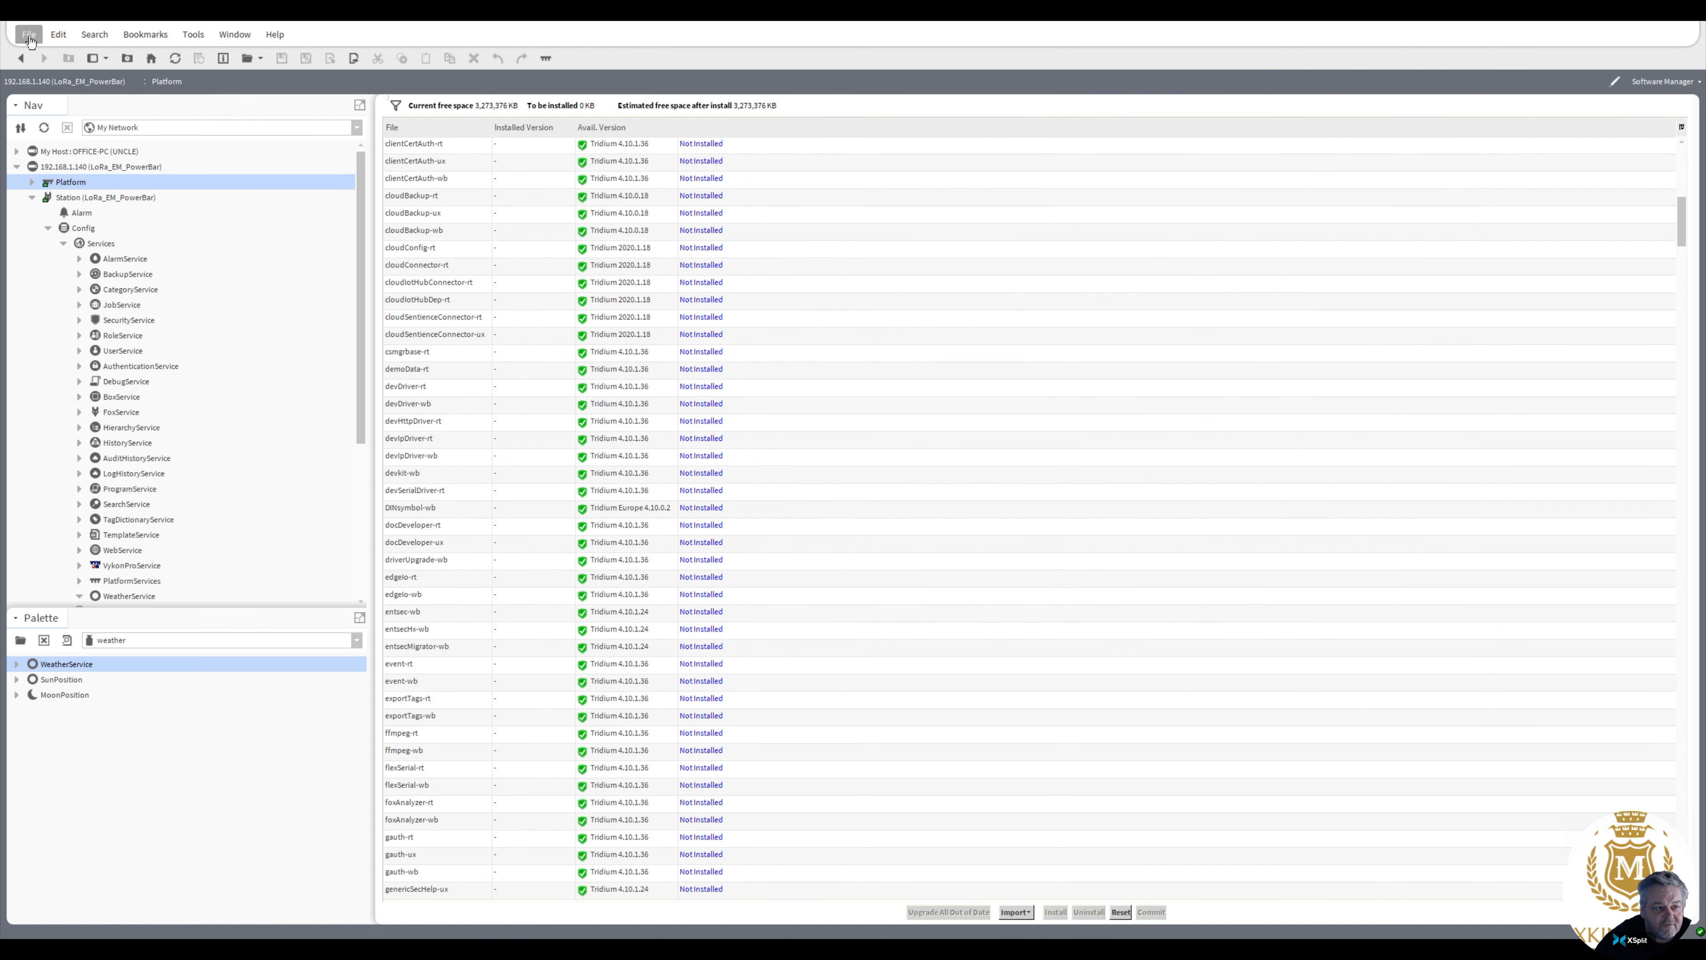
Log off the platform session and close the Workbench window
left_click(30, 41)
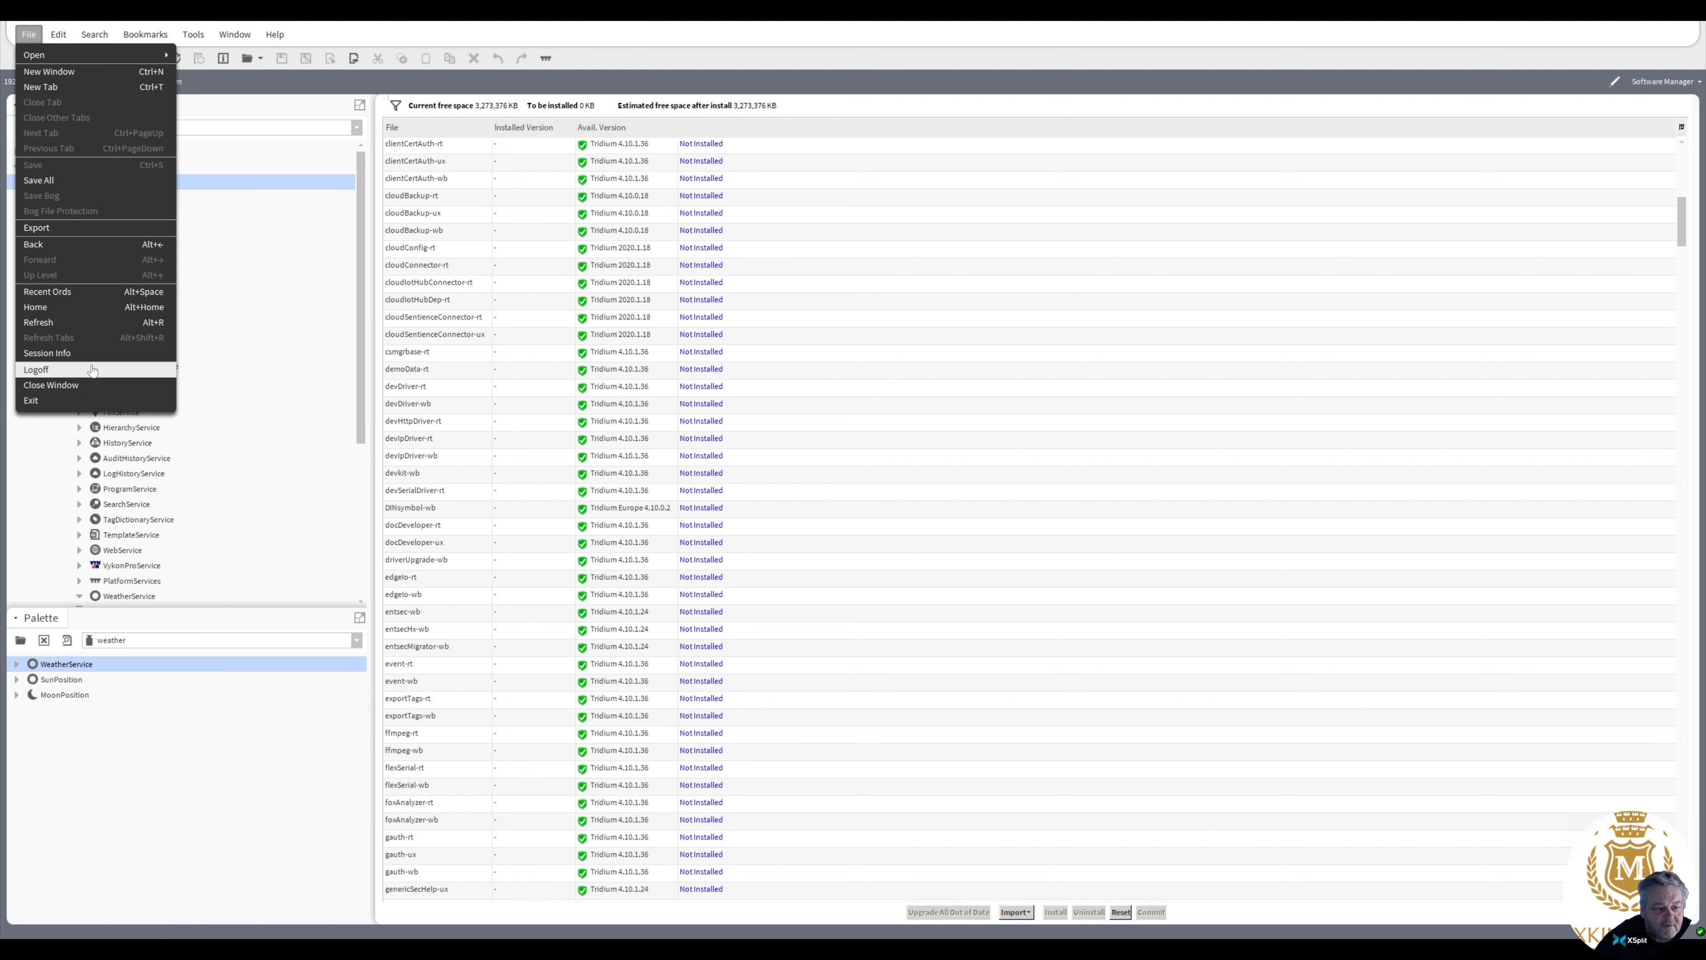
left_click(119, 370)
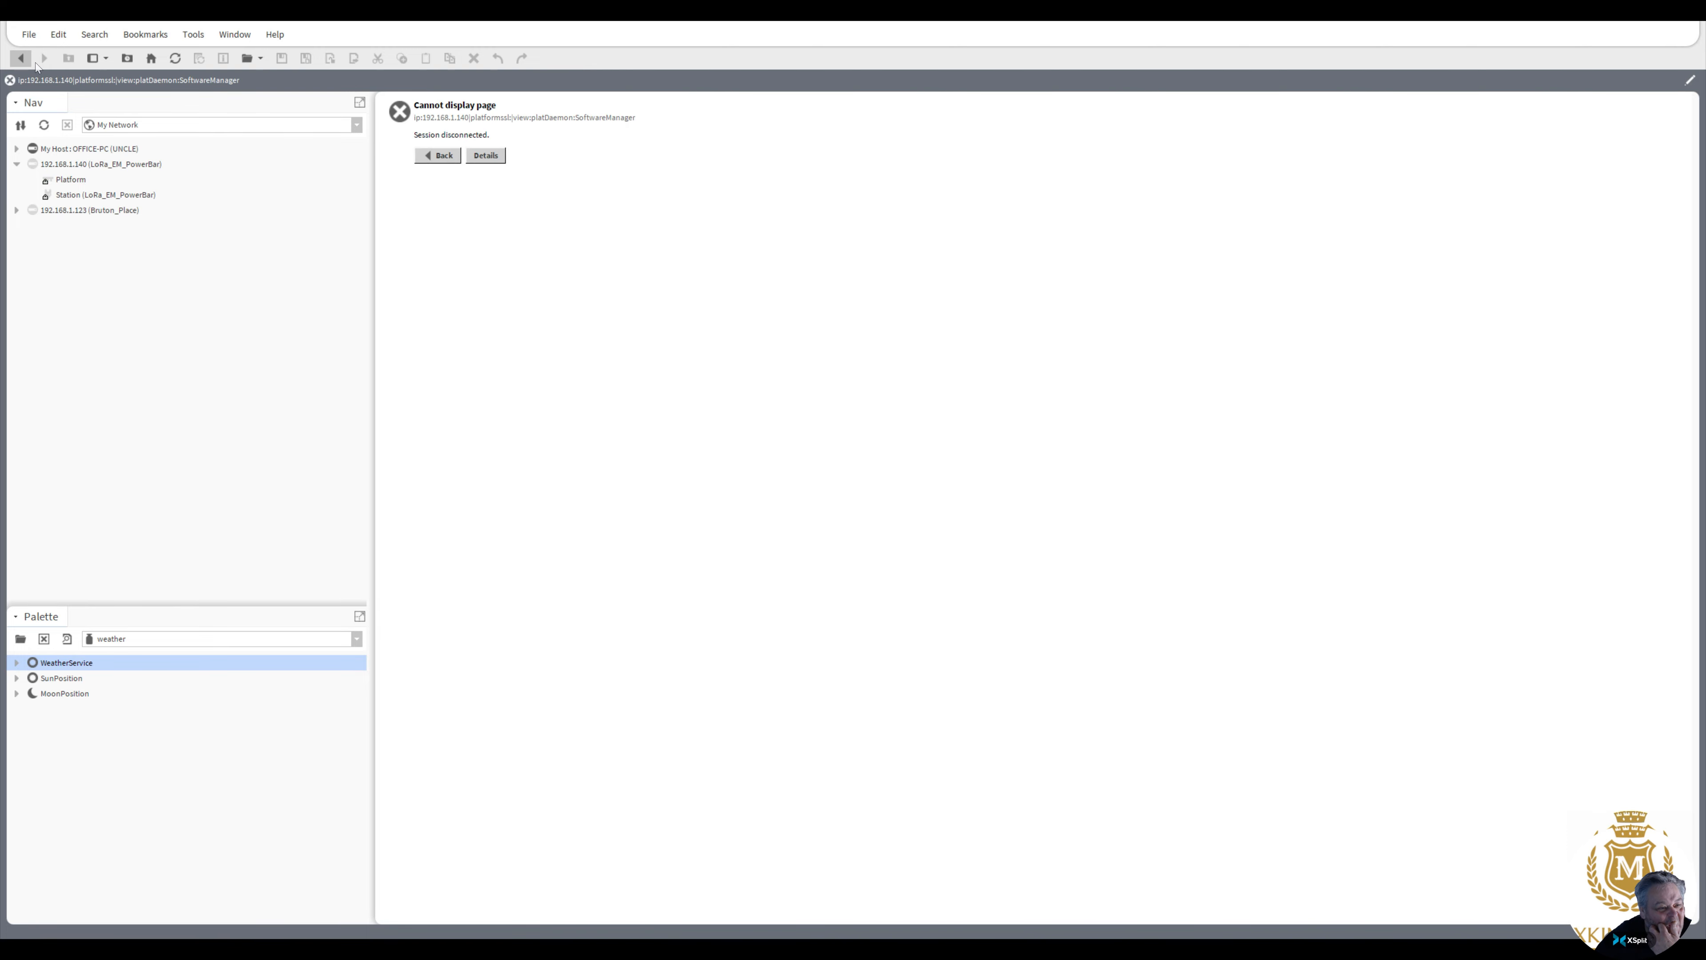
left_click(29, 34)
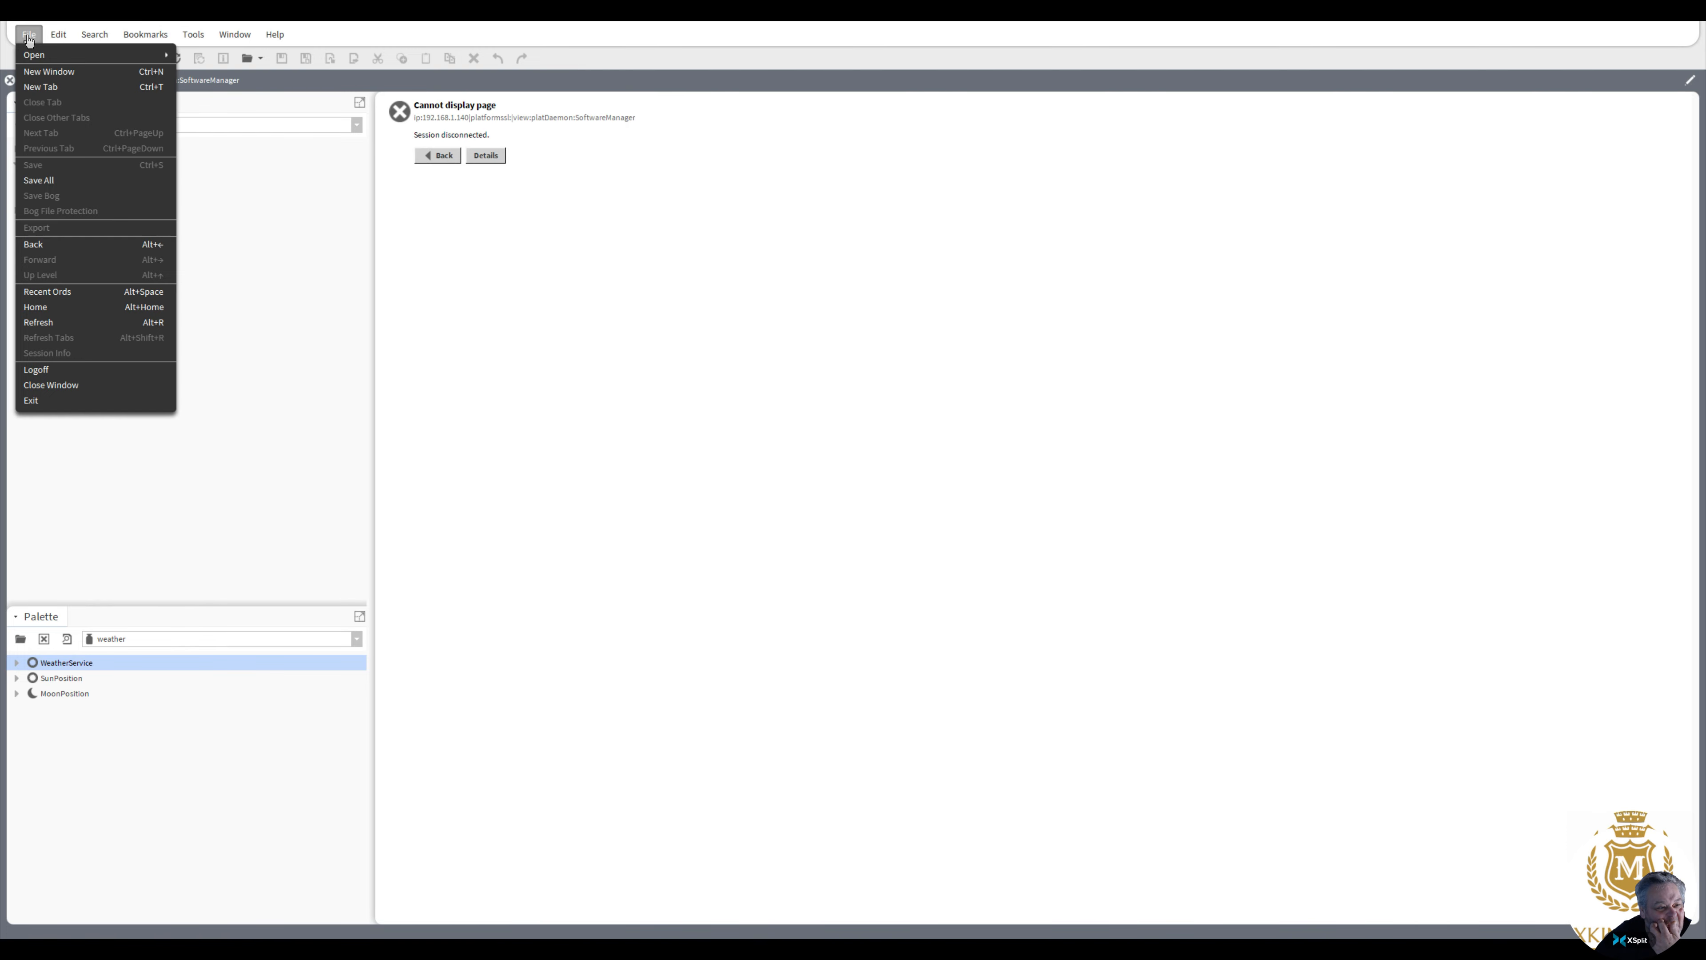
left_click(84, 385)
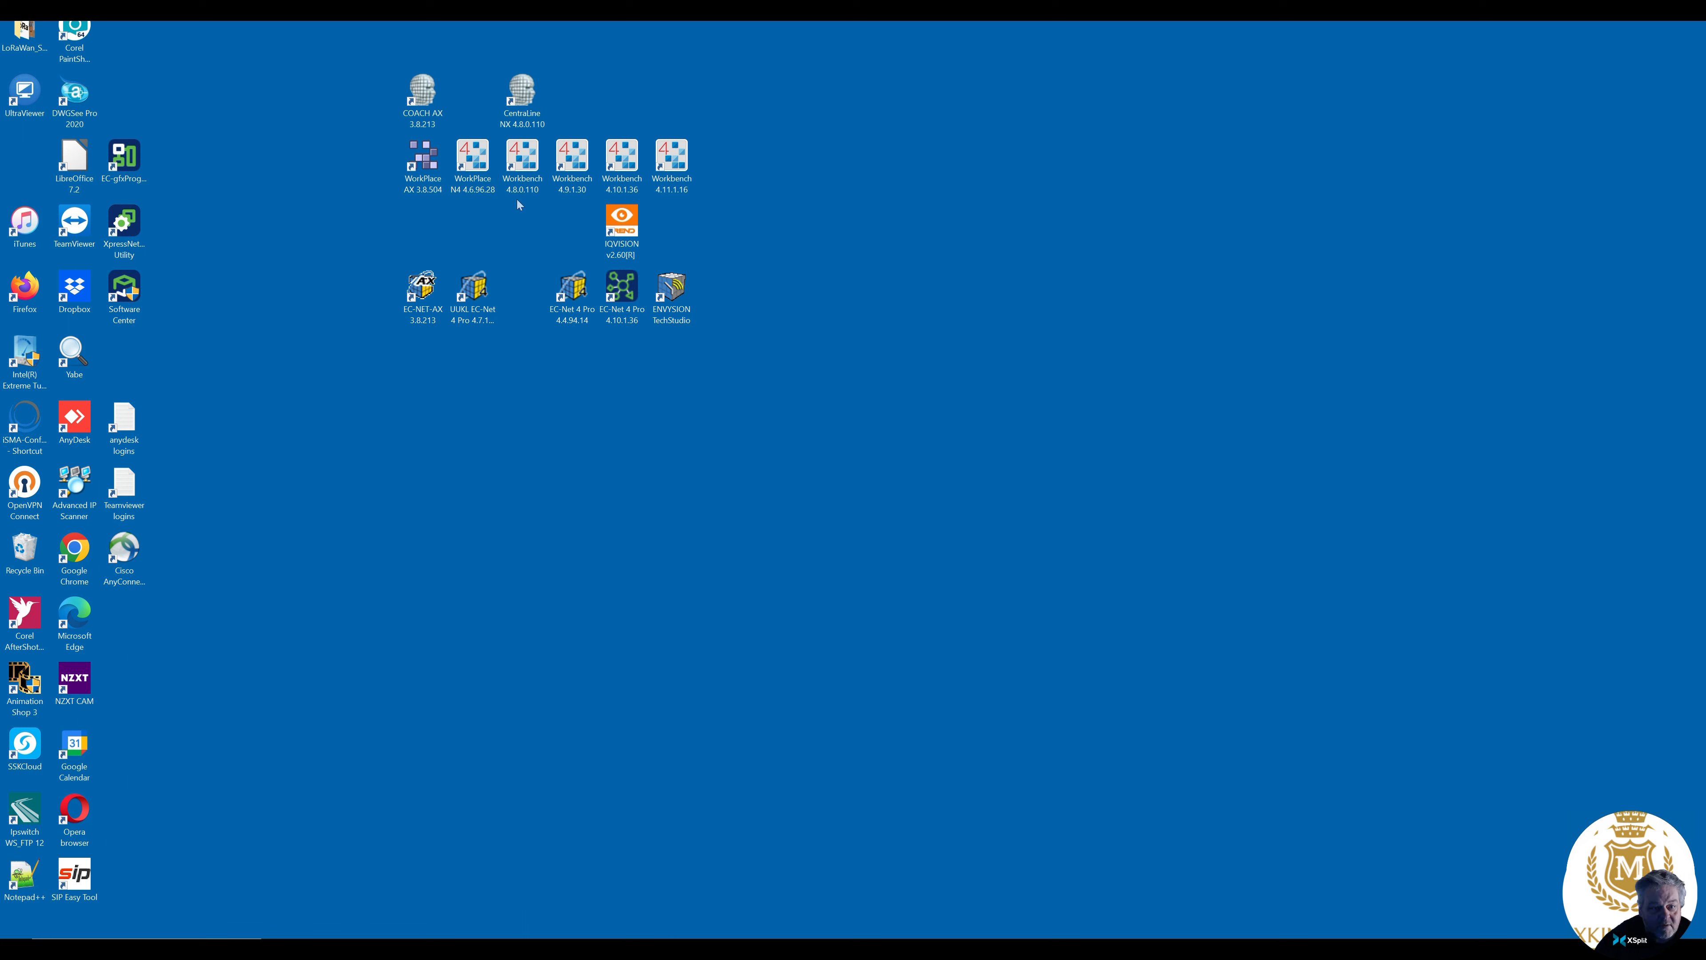
Relaunch Workbench 4.10.1.36 and connect to the LoRa_EM_PowerBar station with the saved credentials
double_click(621, 165)
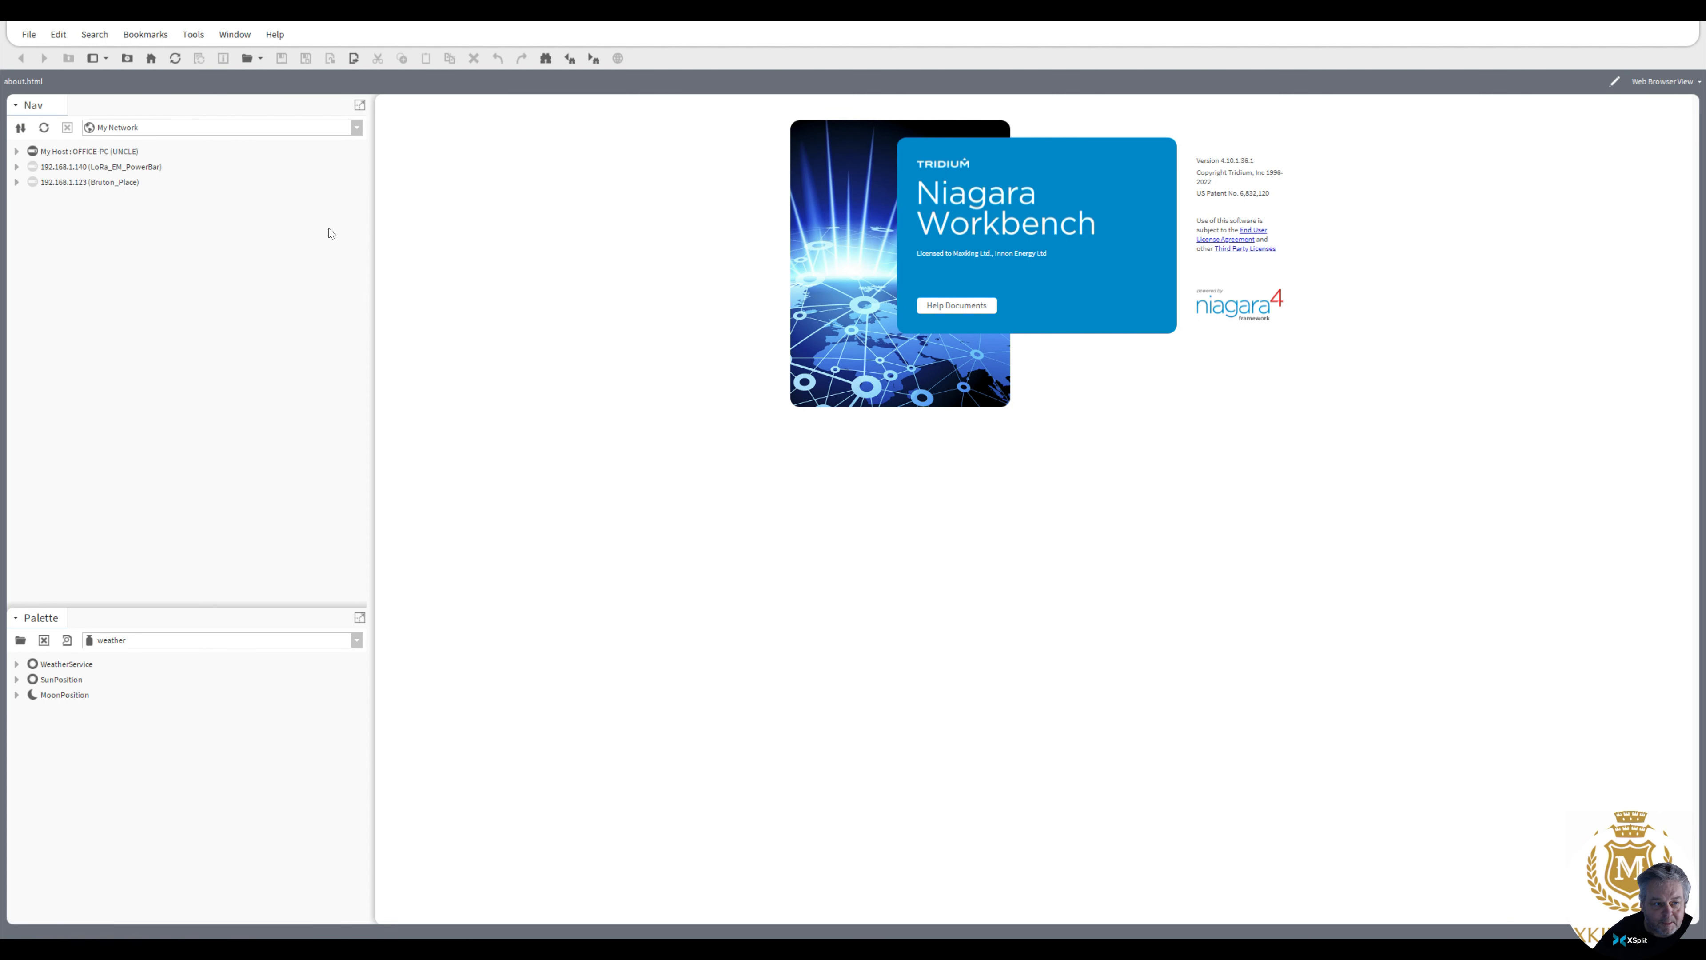
left_click(16, 166)
double_click(70, 198)
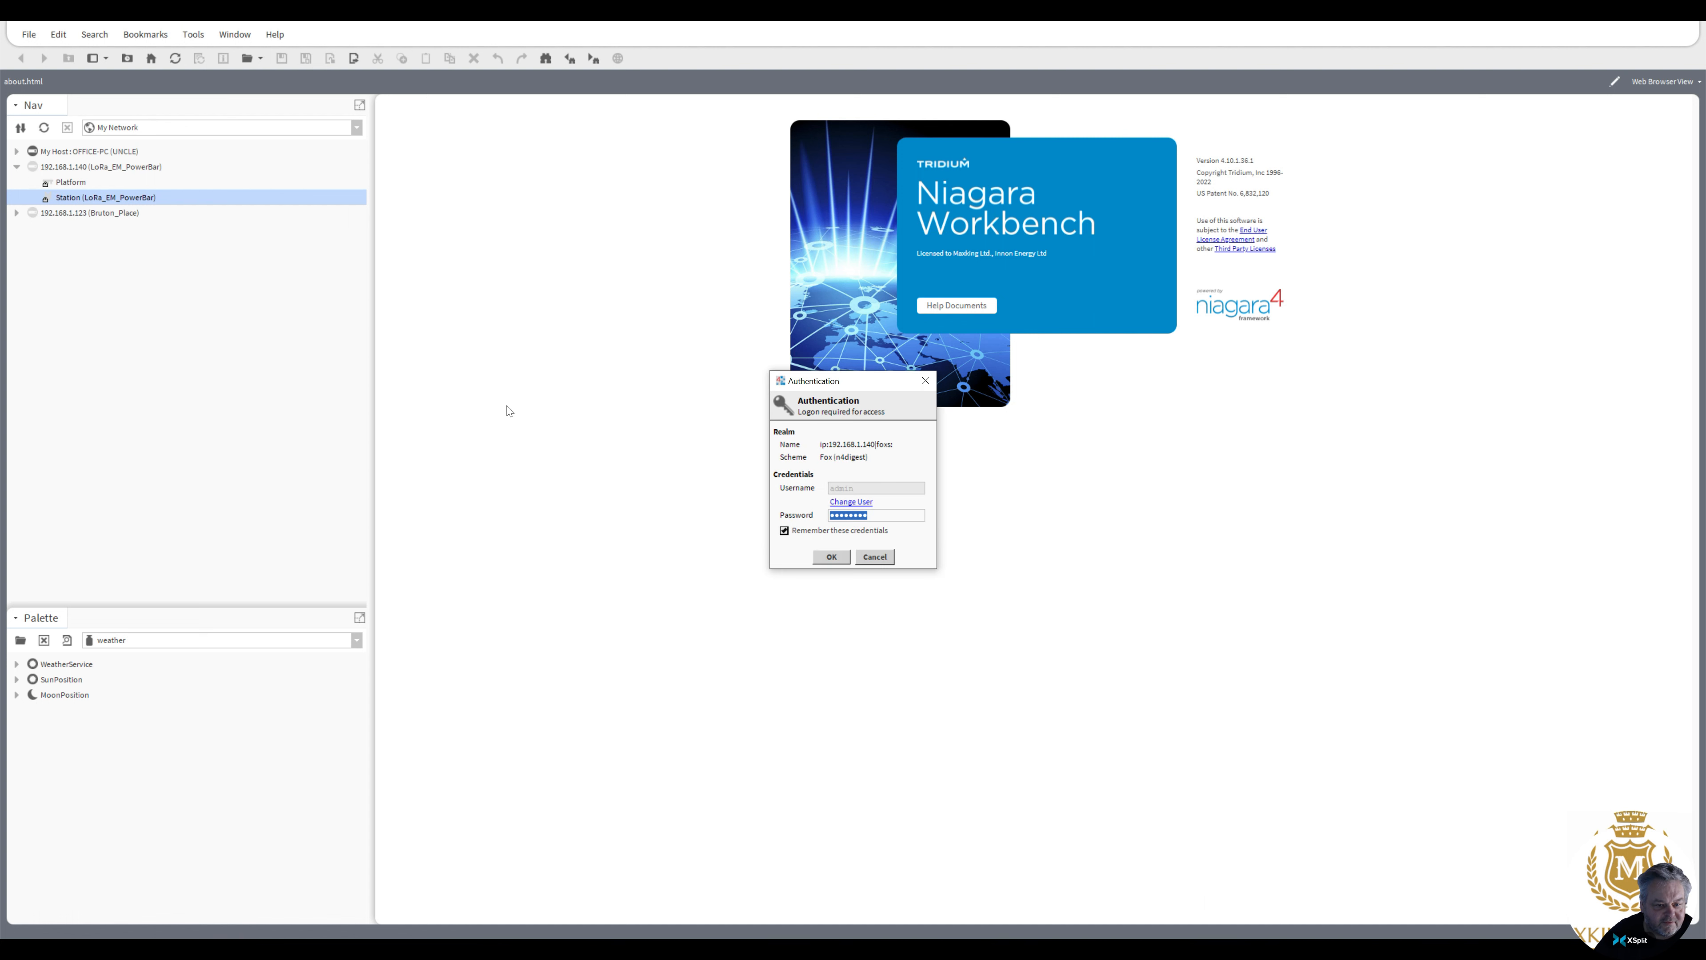
left_click(832, 557)
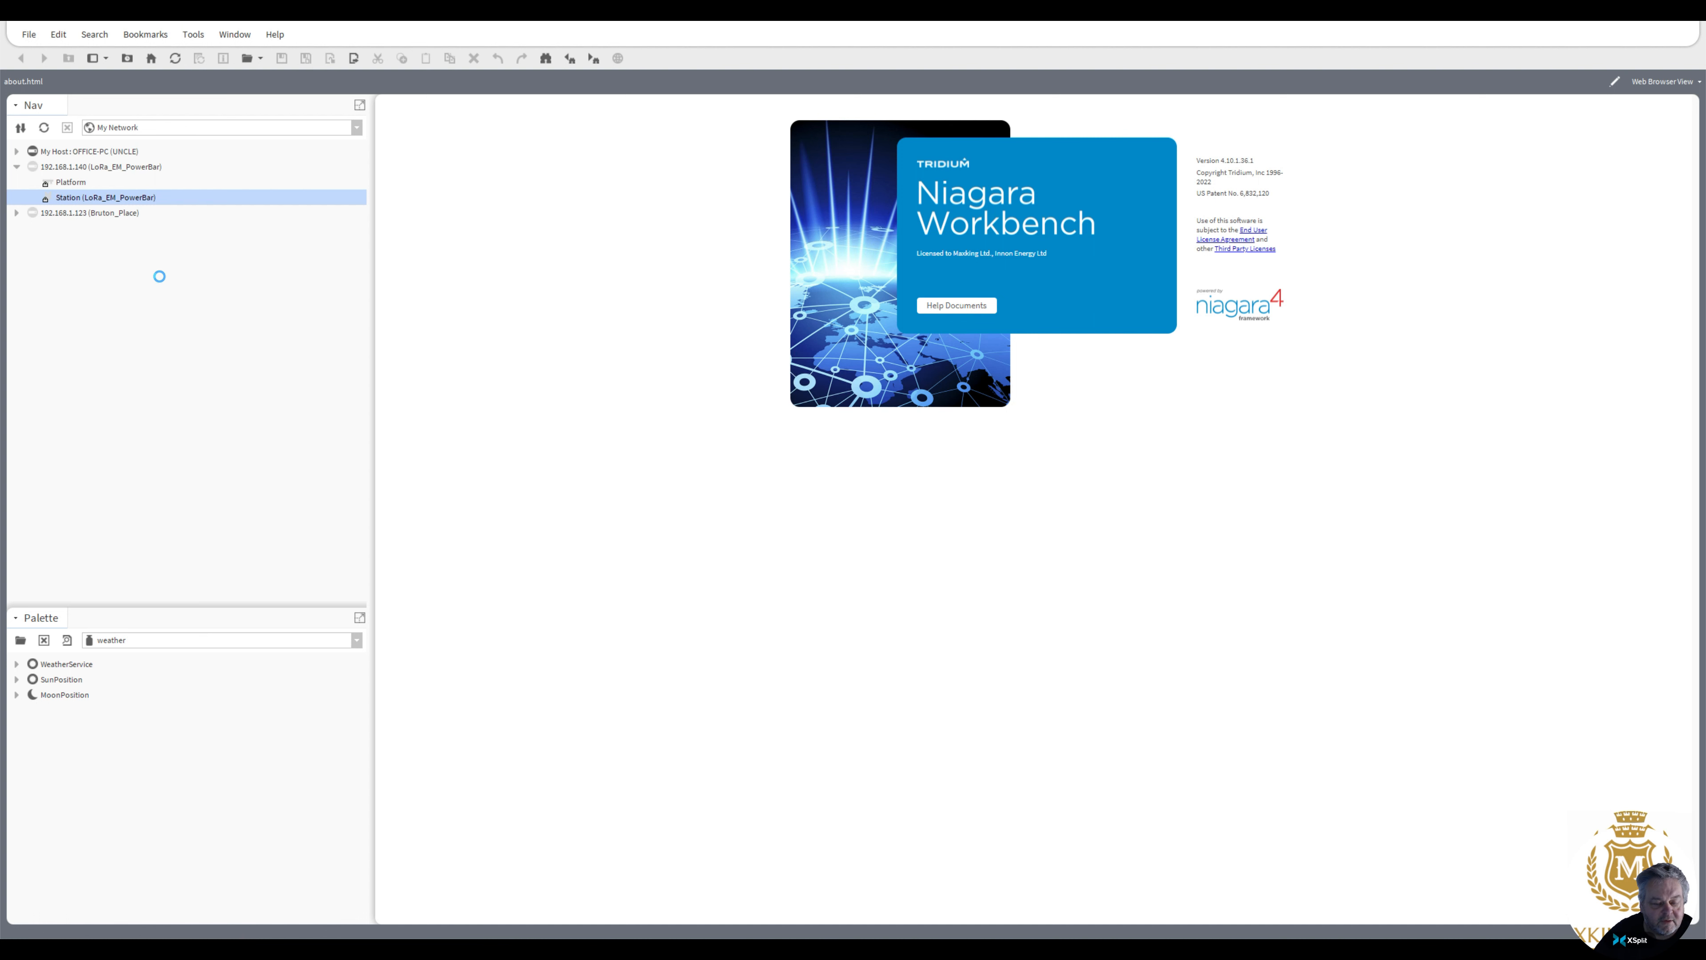
Connect to the controller's Platform with the saved credentials and open its Software Manager
left_click(53, 182)
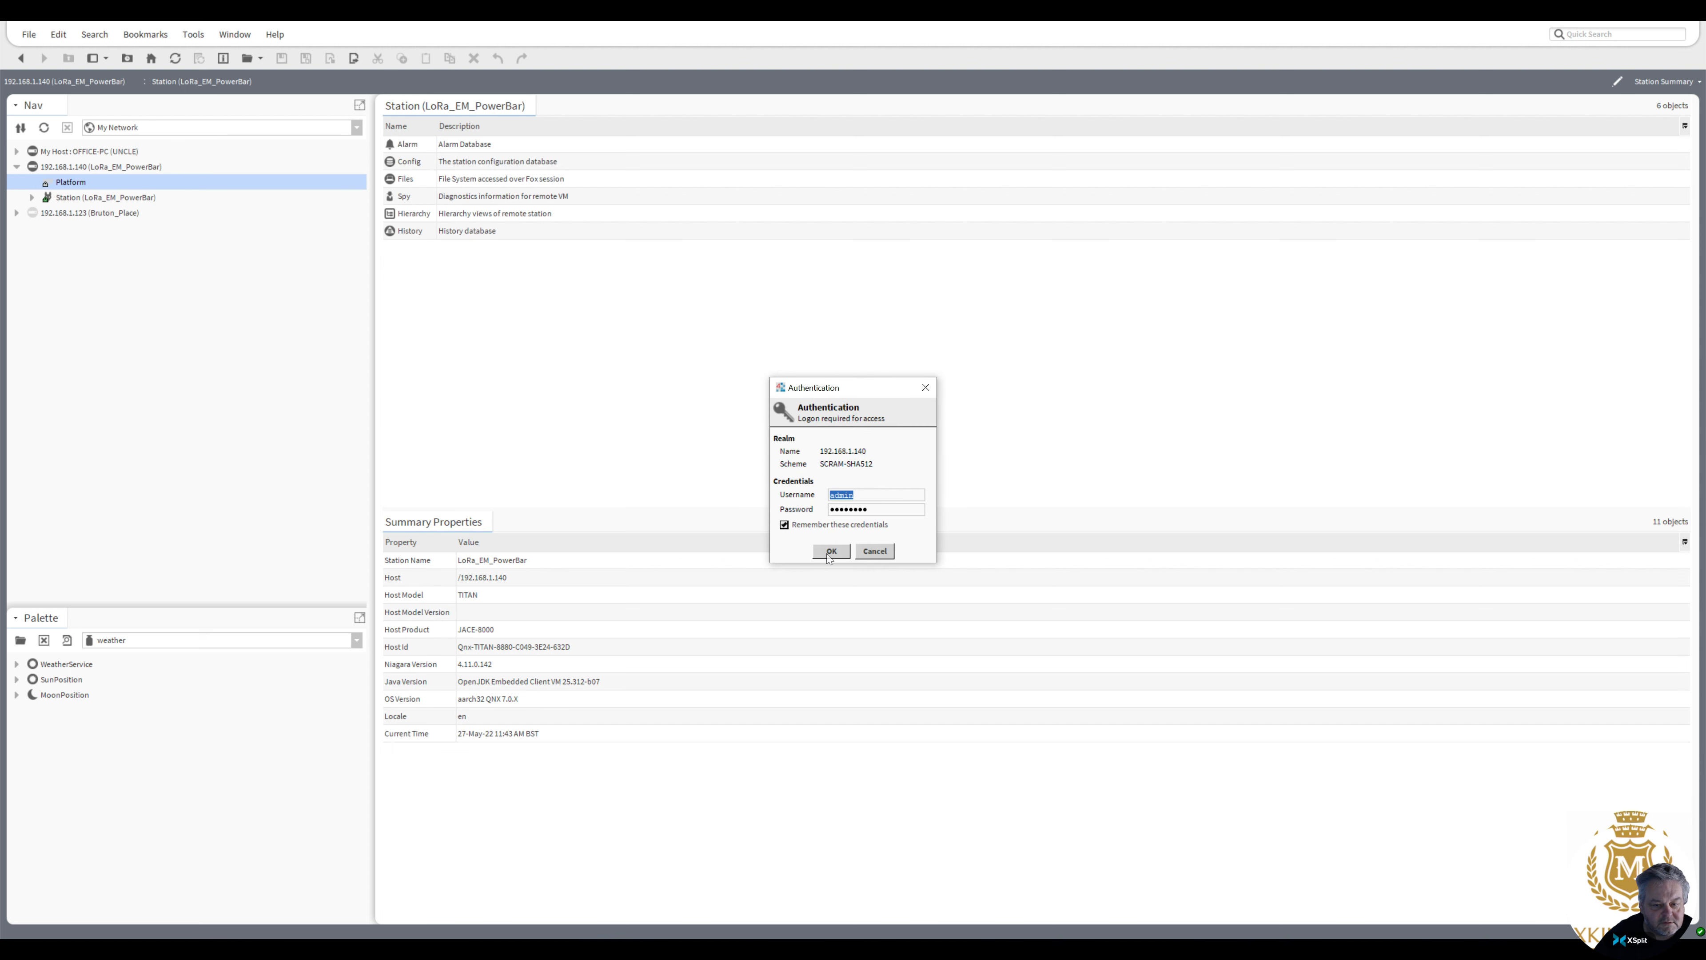
left_click(831, 551)
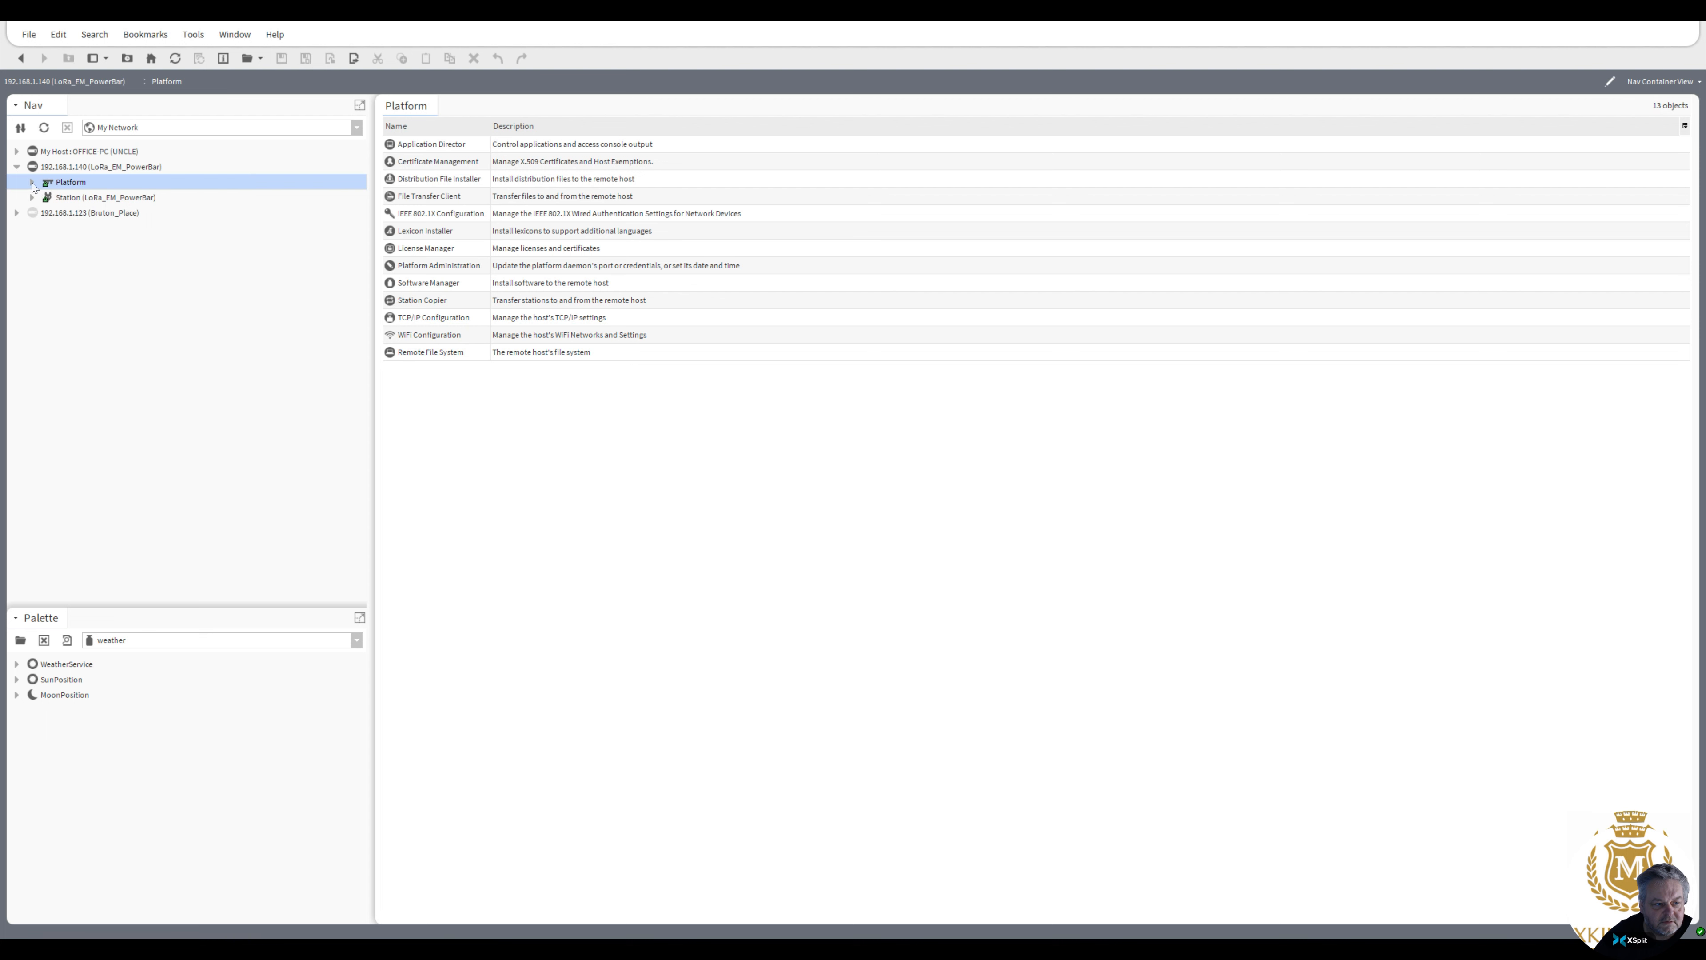
left_click(33, 182)
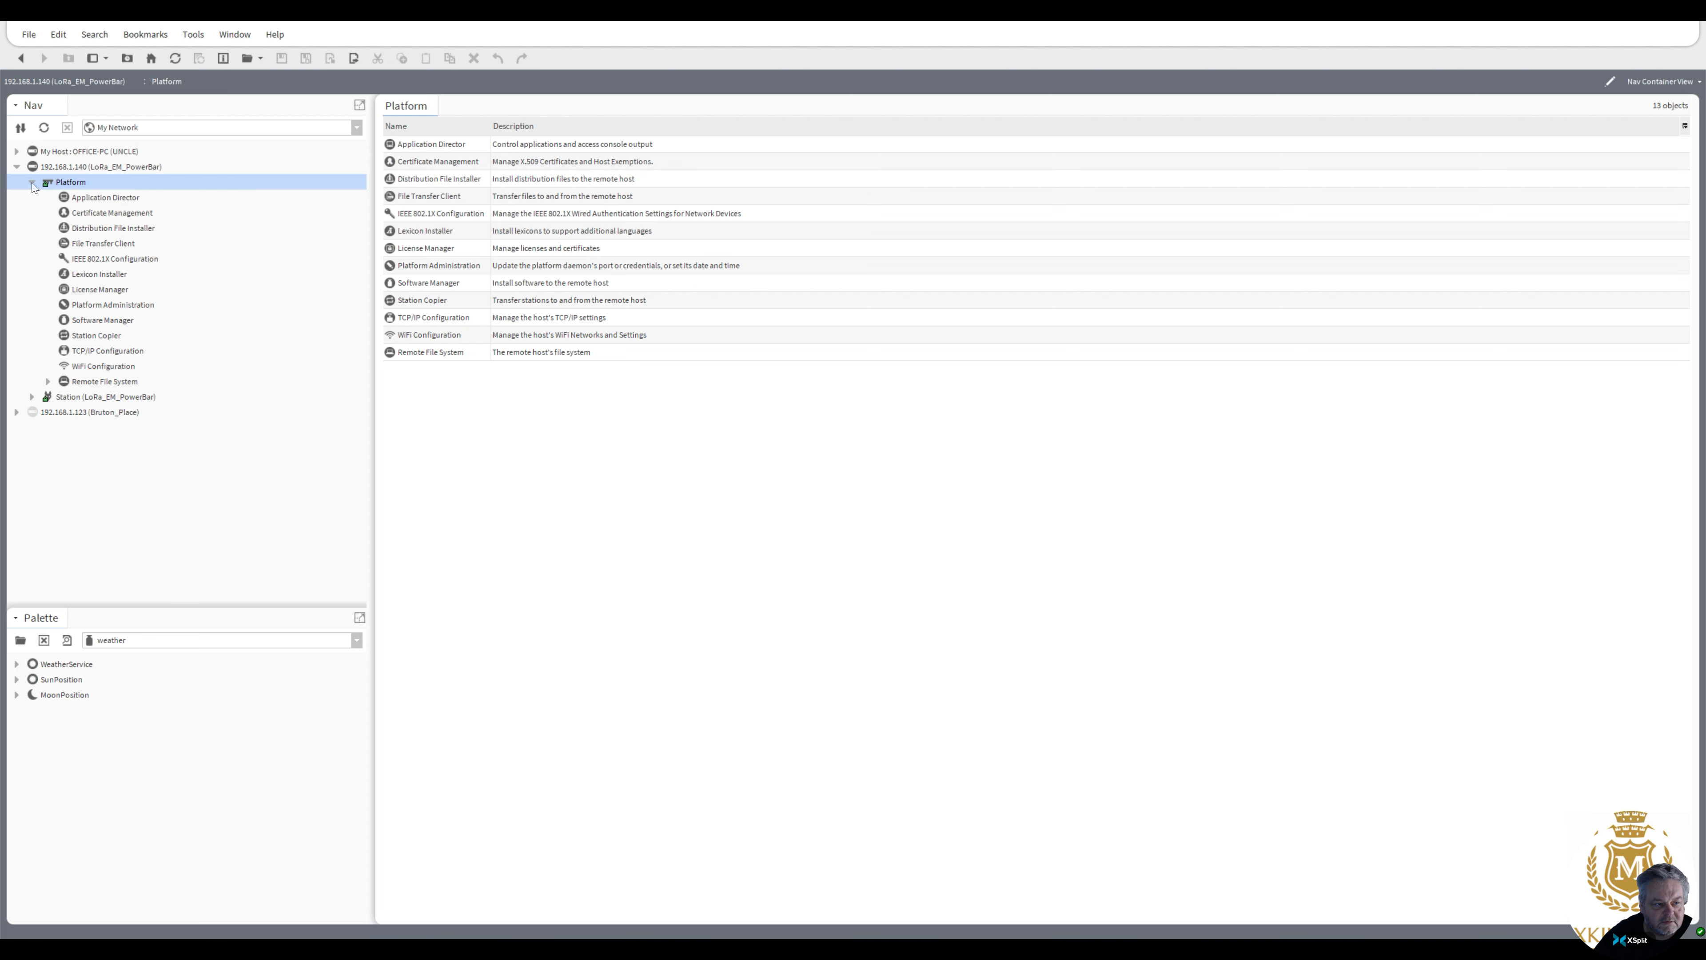
double_click(89, 322)
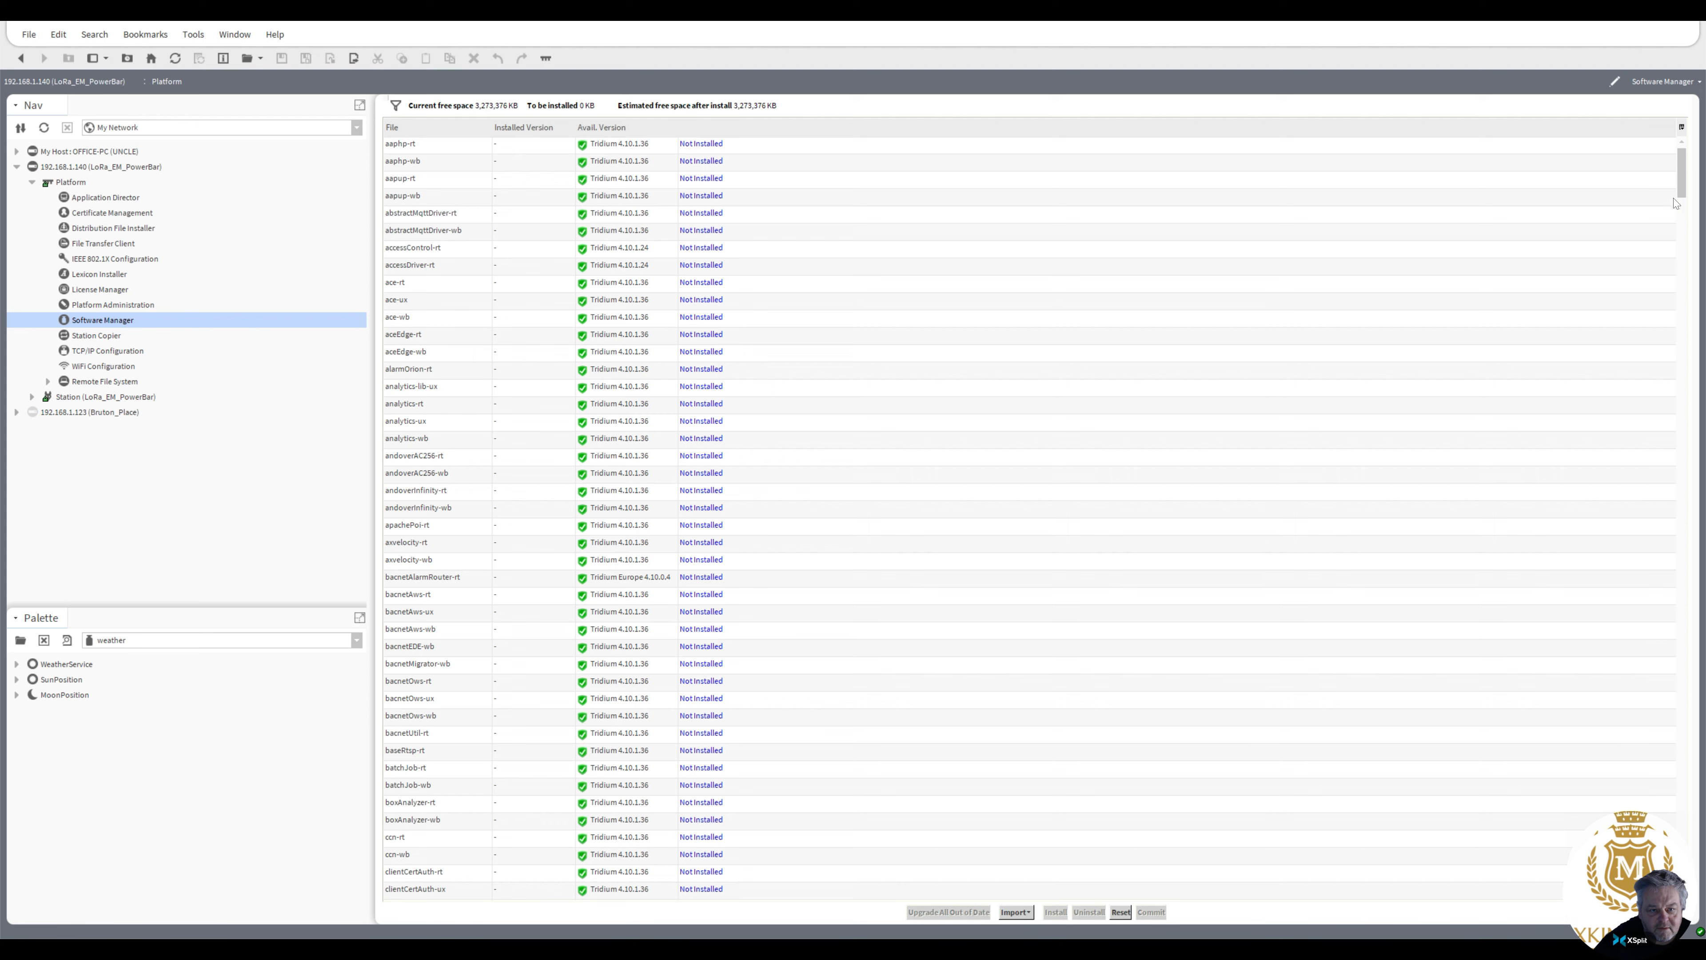
Scroll through the Software Manager module list to check the envasWeather-rt entry's installed status
left_click_drag(1682, 191, 1684, 838)
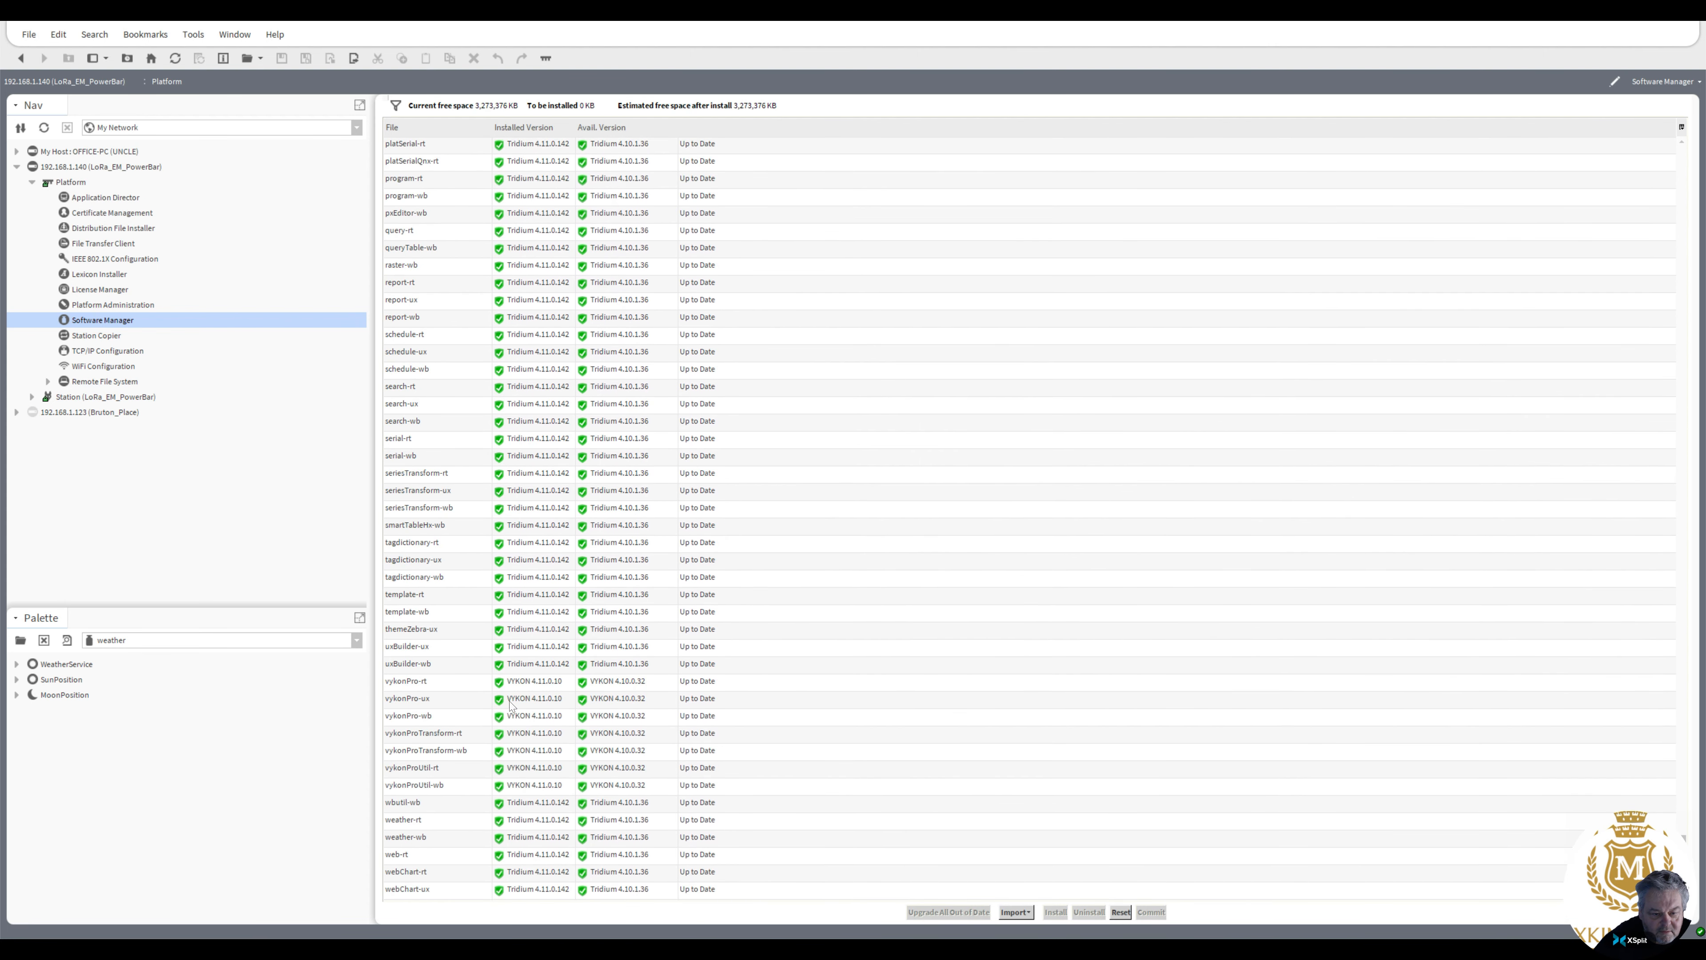
left_click(542, 650)
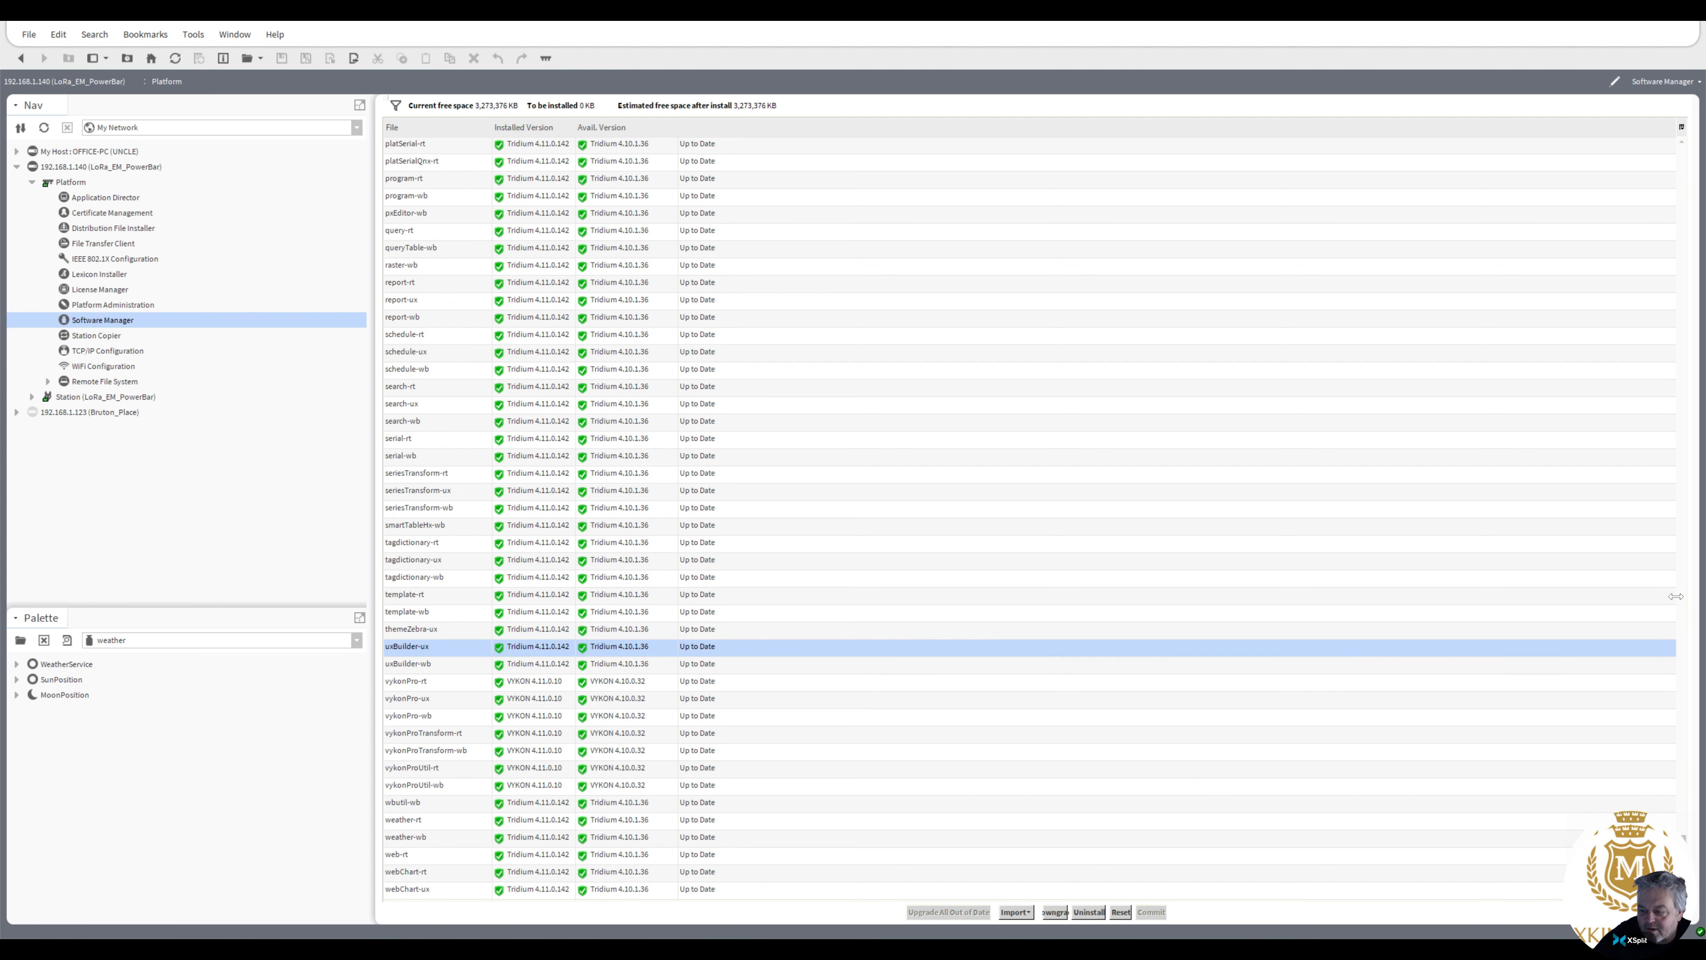
left_click(1684, 462)
left_click(1684, 462)
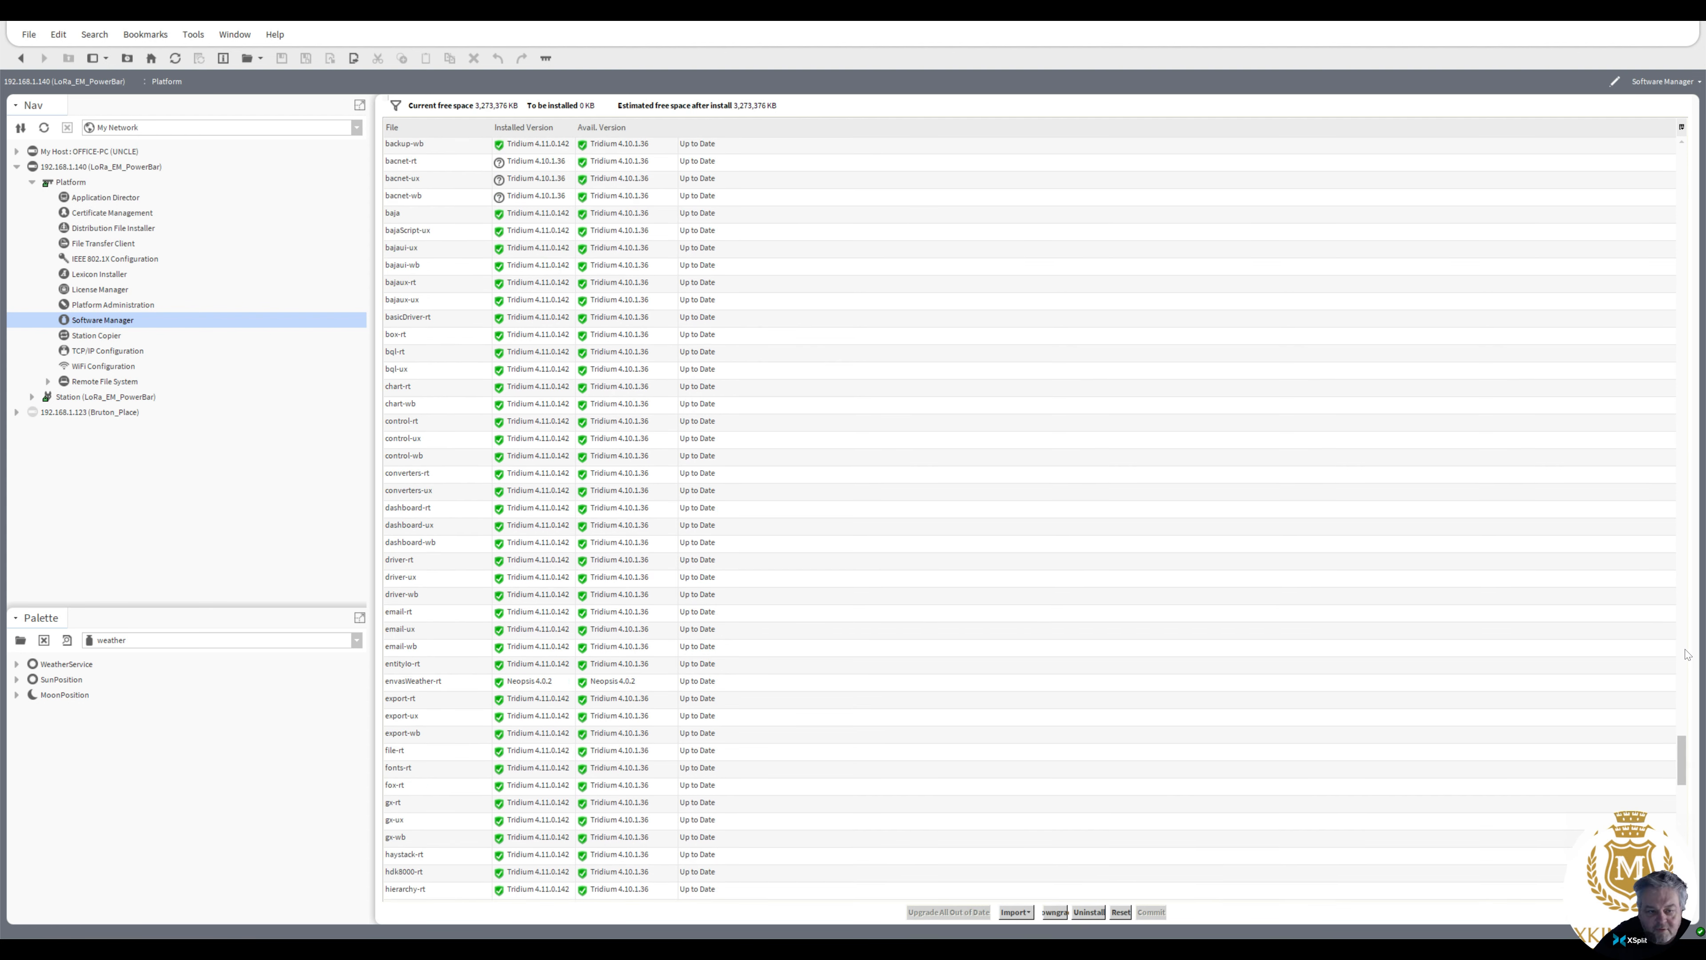
left_click_drag(1682, 758, 1694, 240)
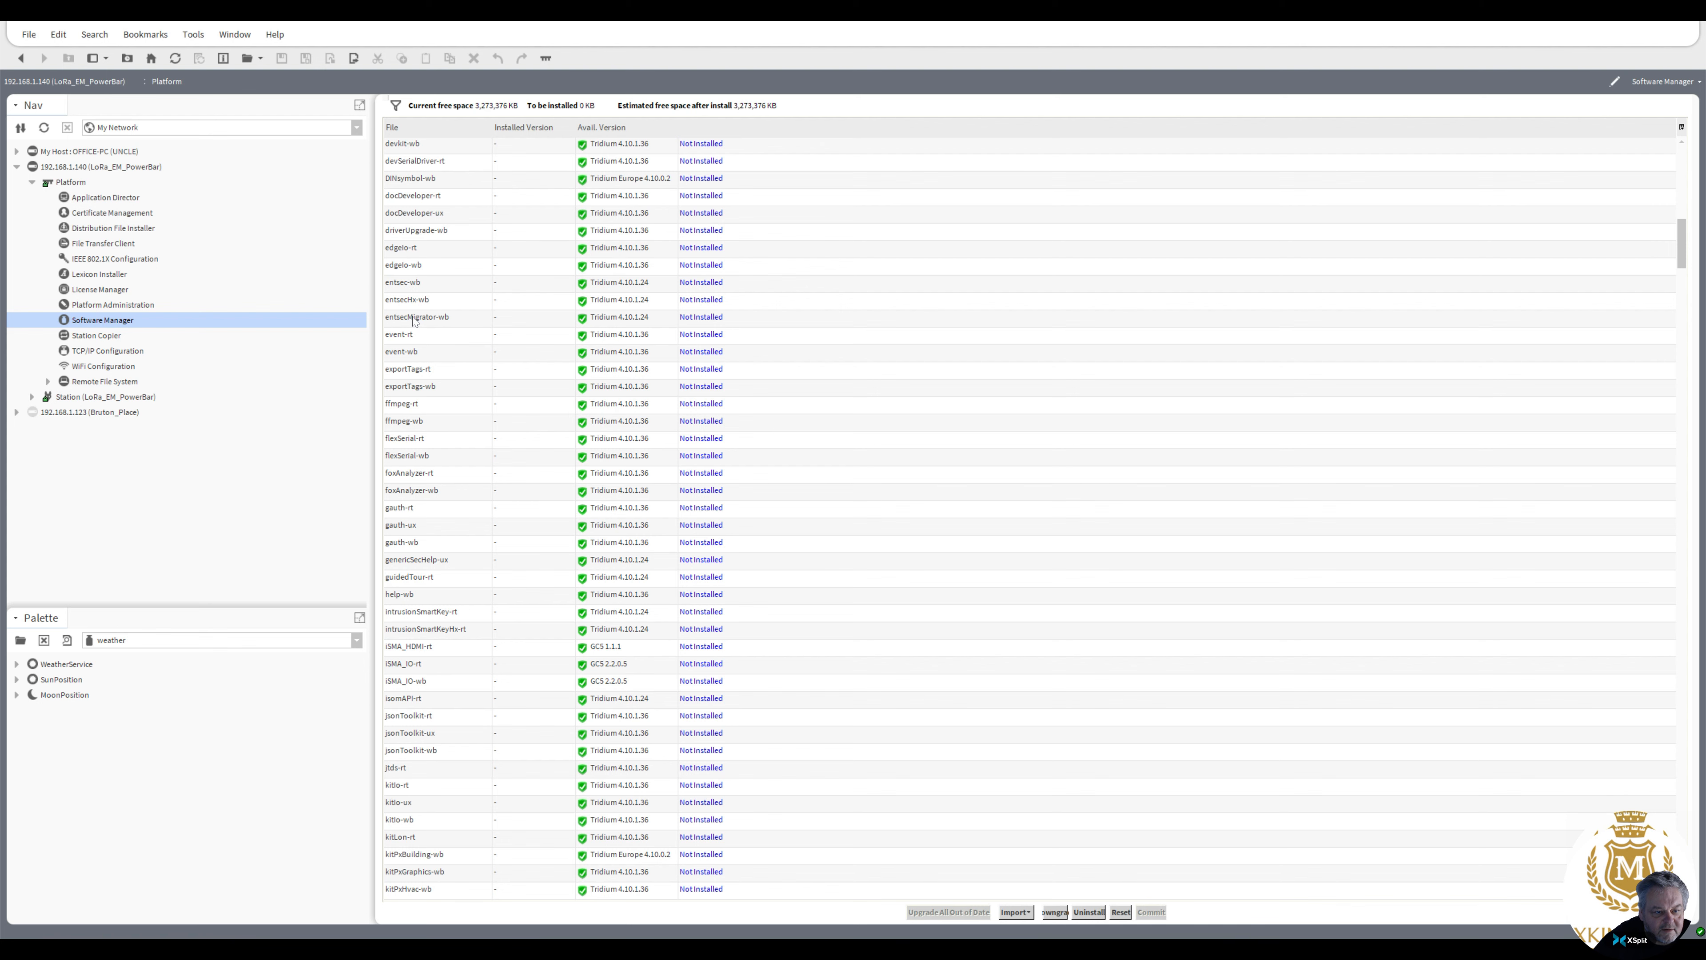
left_click_drag(1679, 239, 1685, 770)
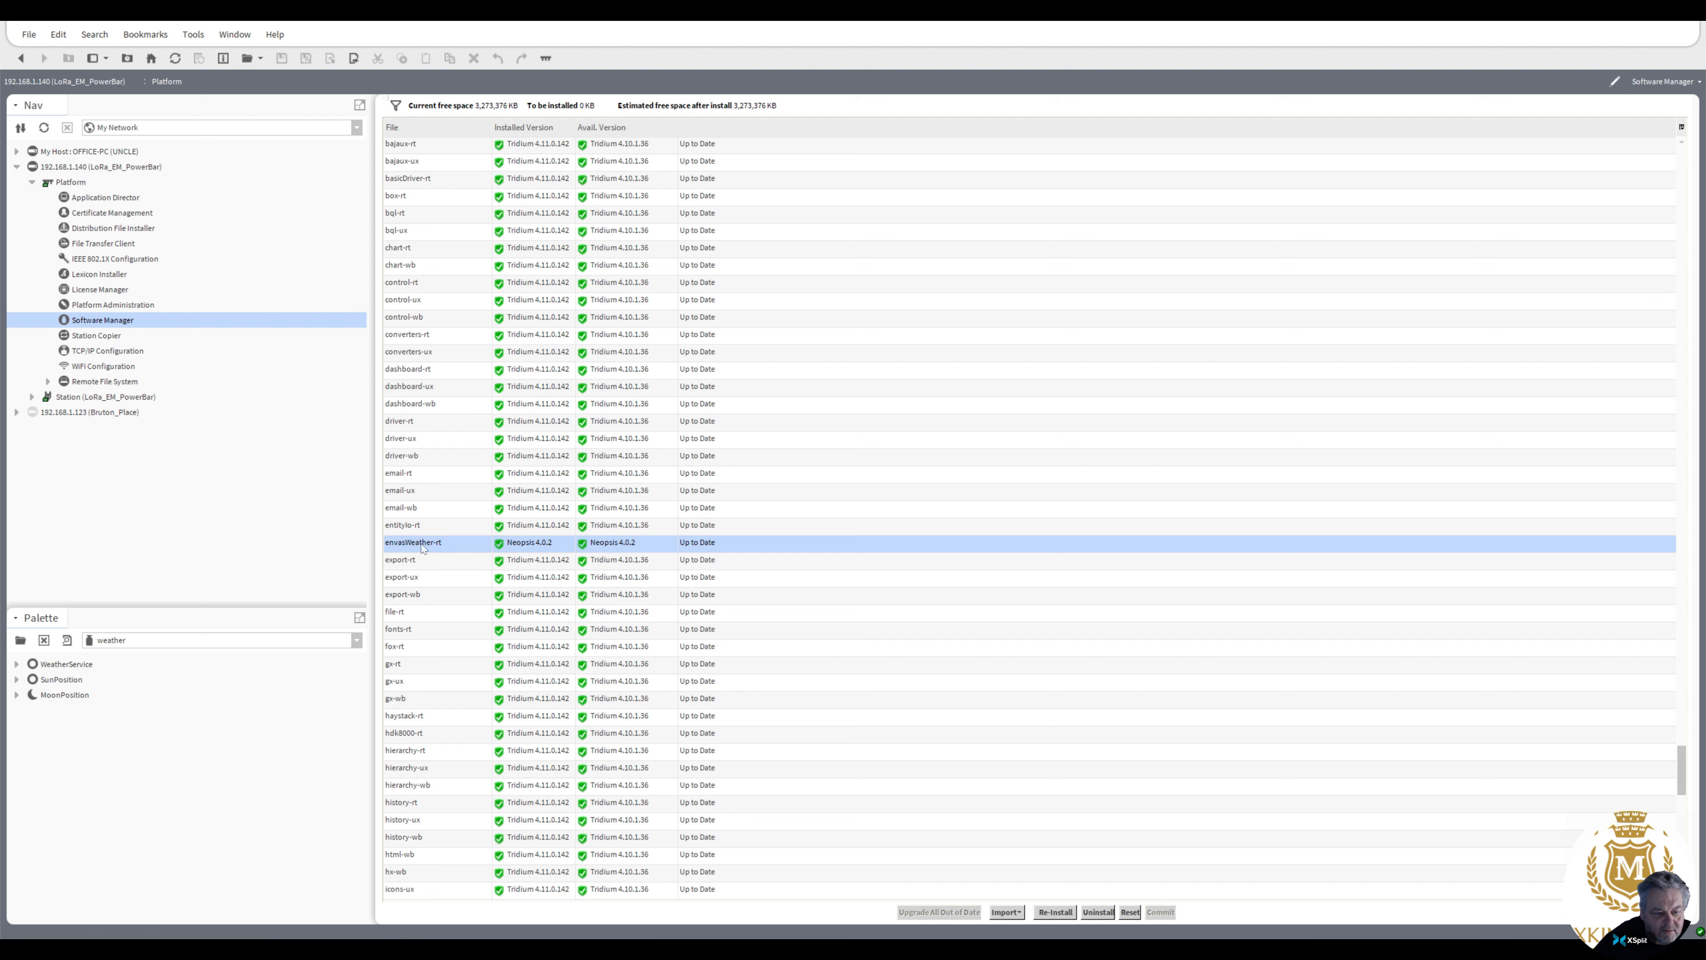
left_click(20, 640)
type("en")
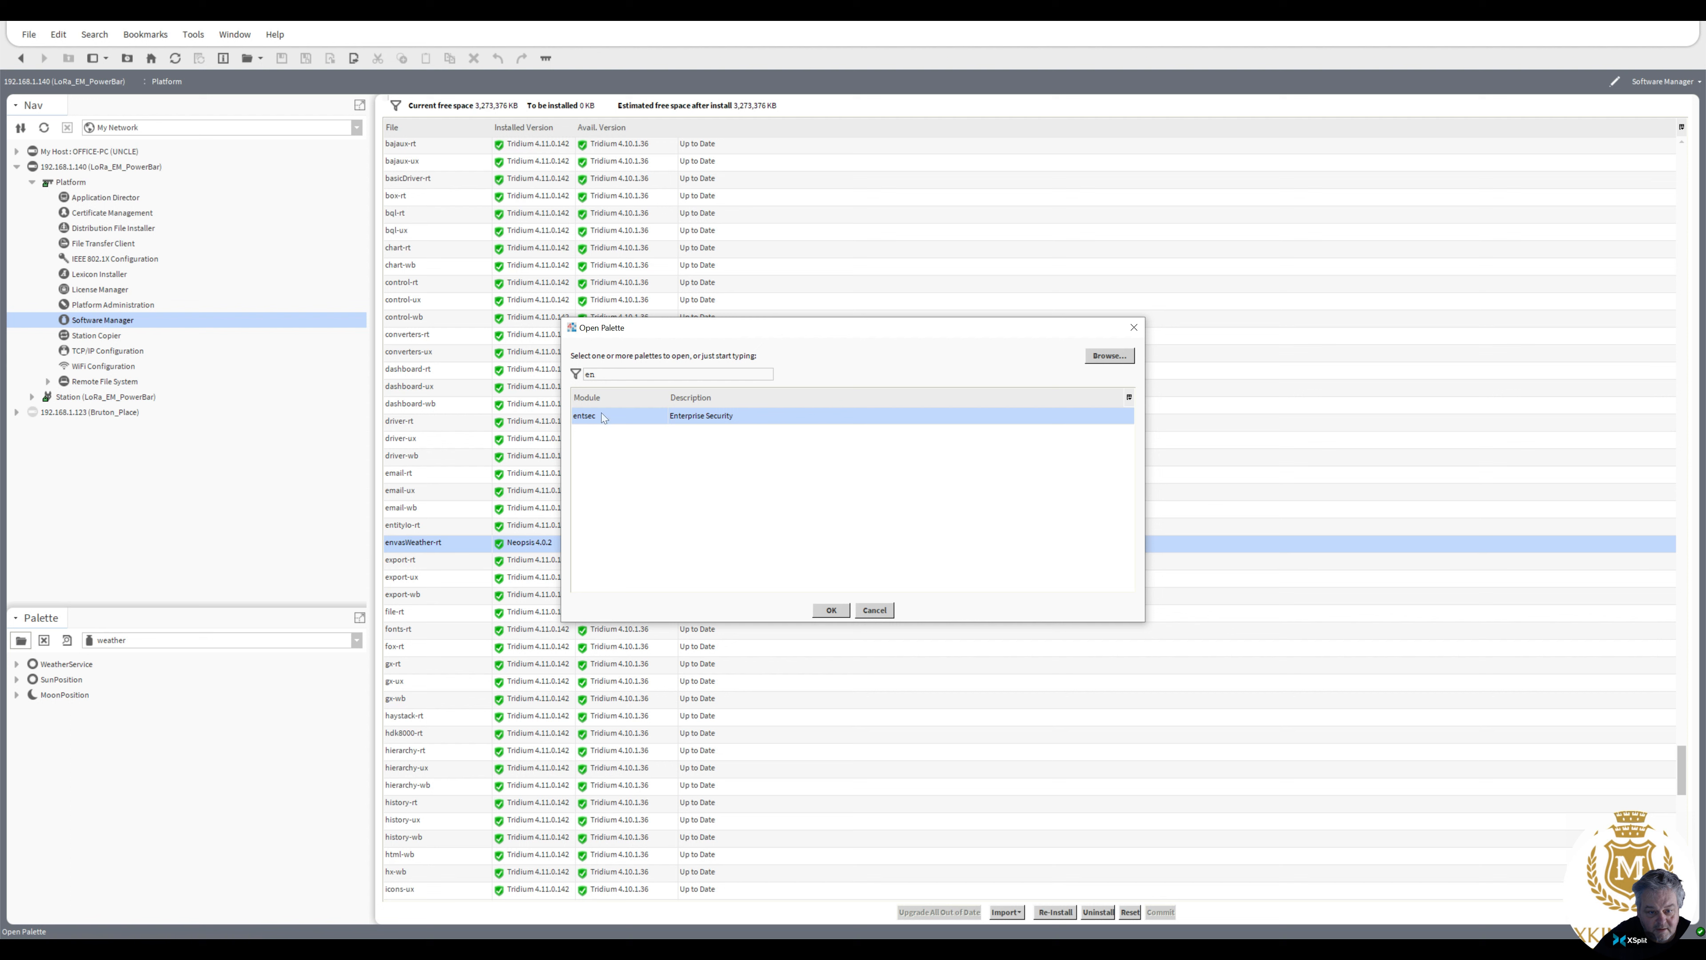
key("BackSpace")
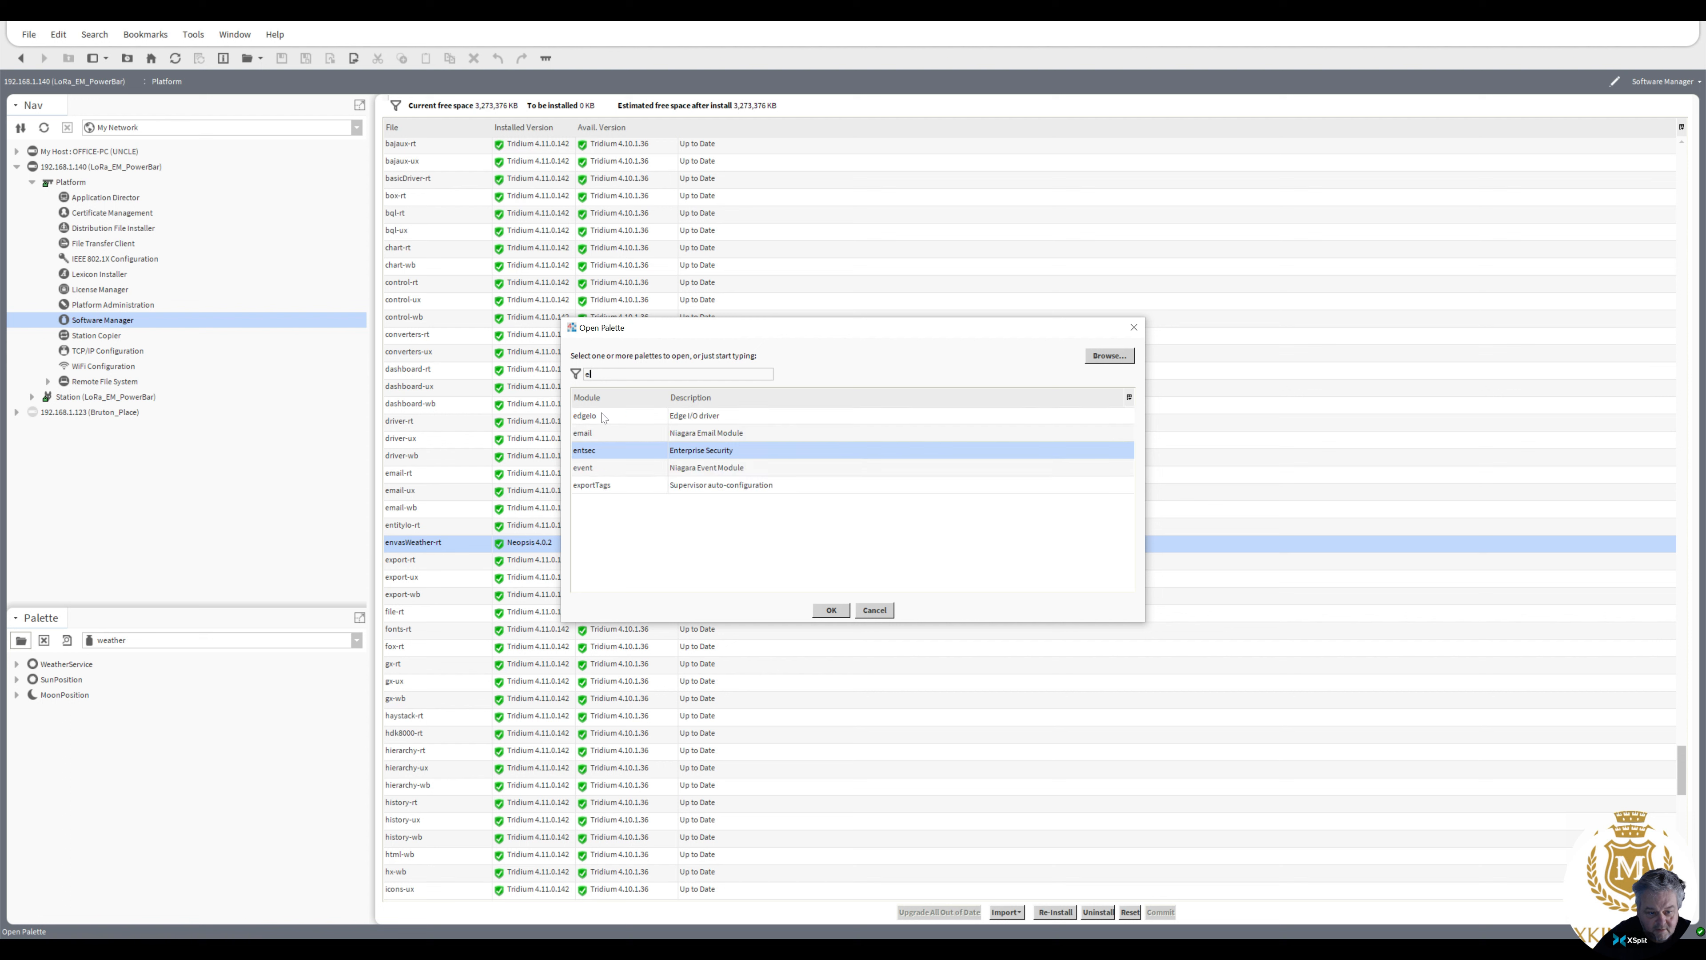
key("BackSpace")
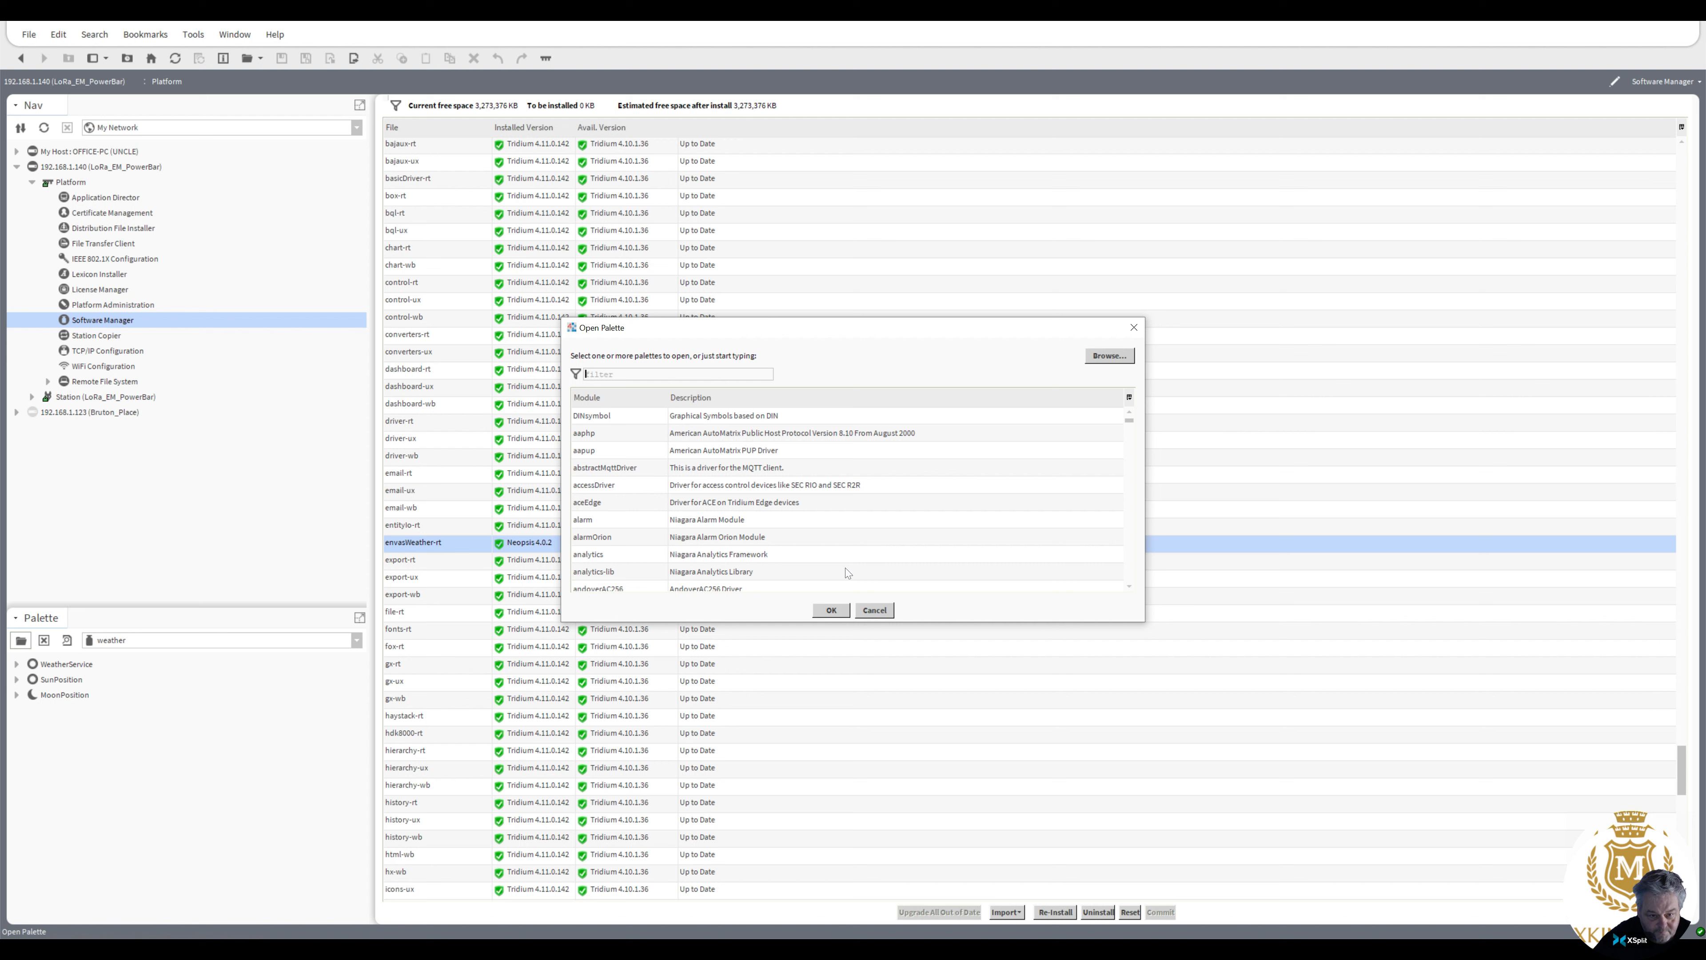
left_click(874, 610)
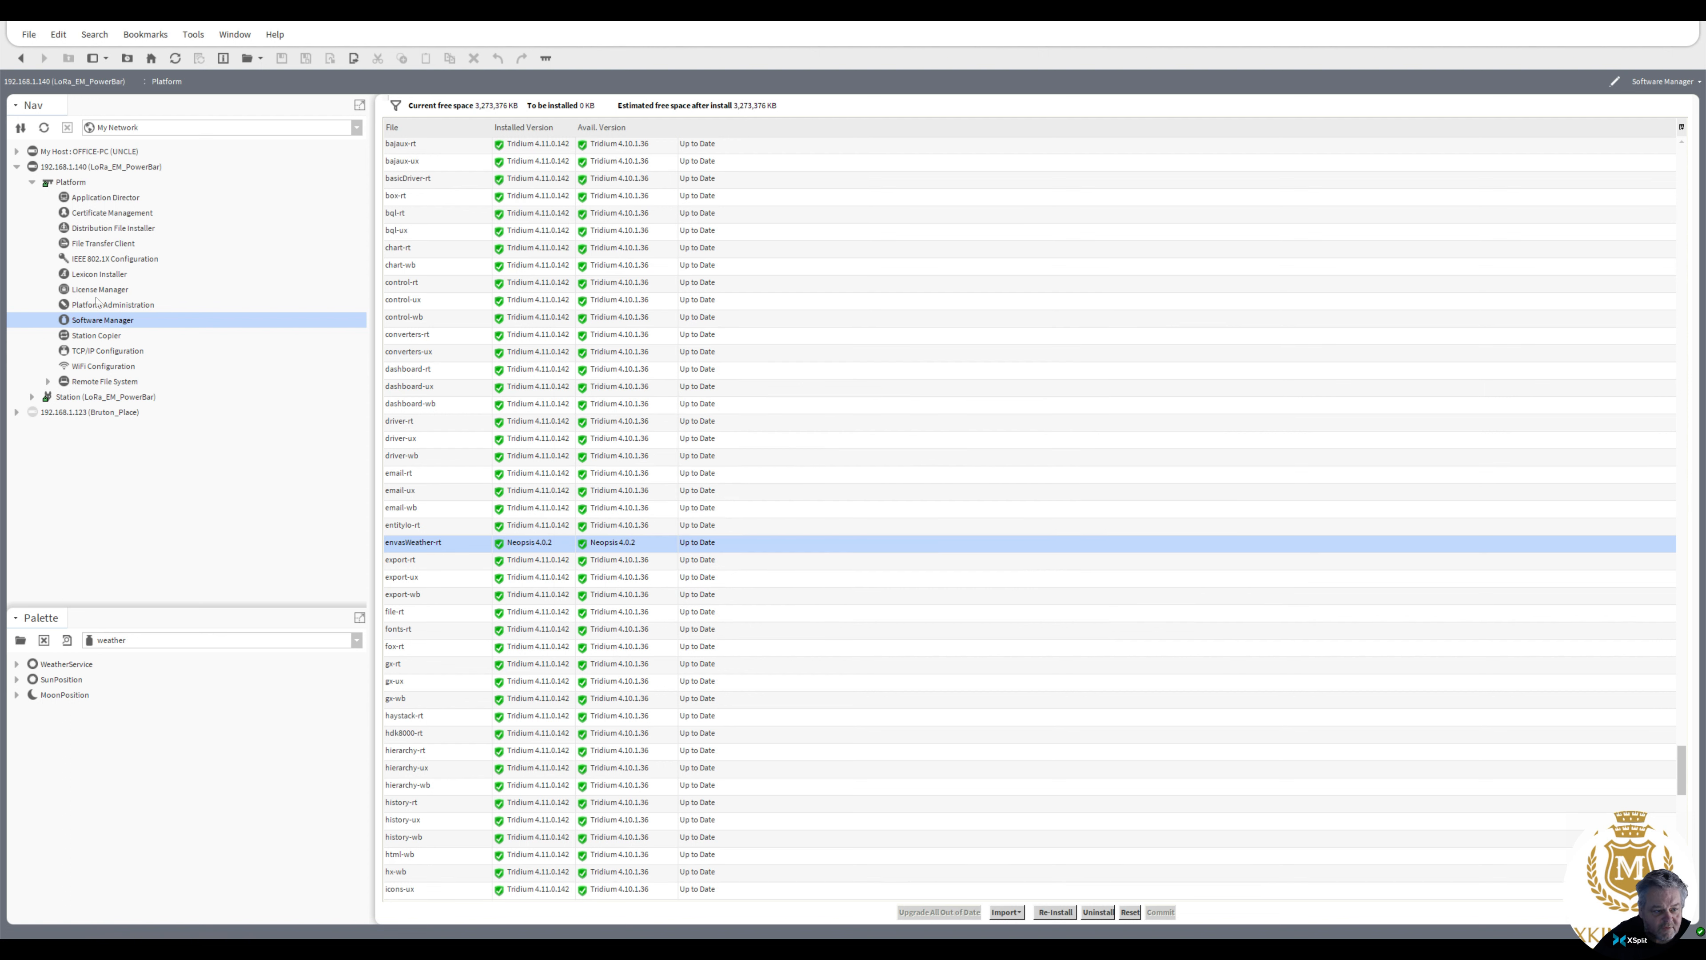
Expand the station's Config > Services and open WeatherService in the Weather Manager view
left_click(31, 396)
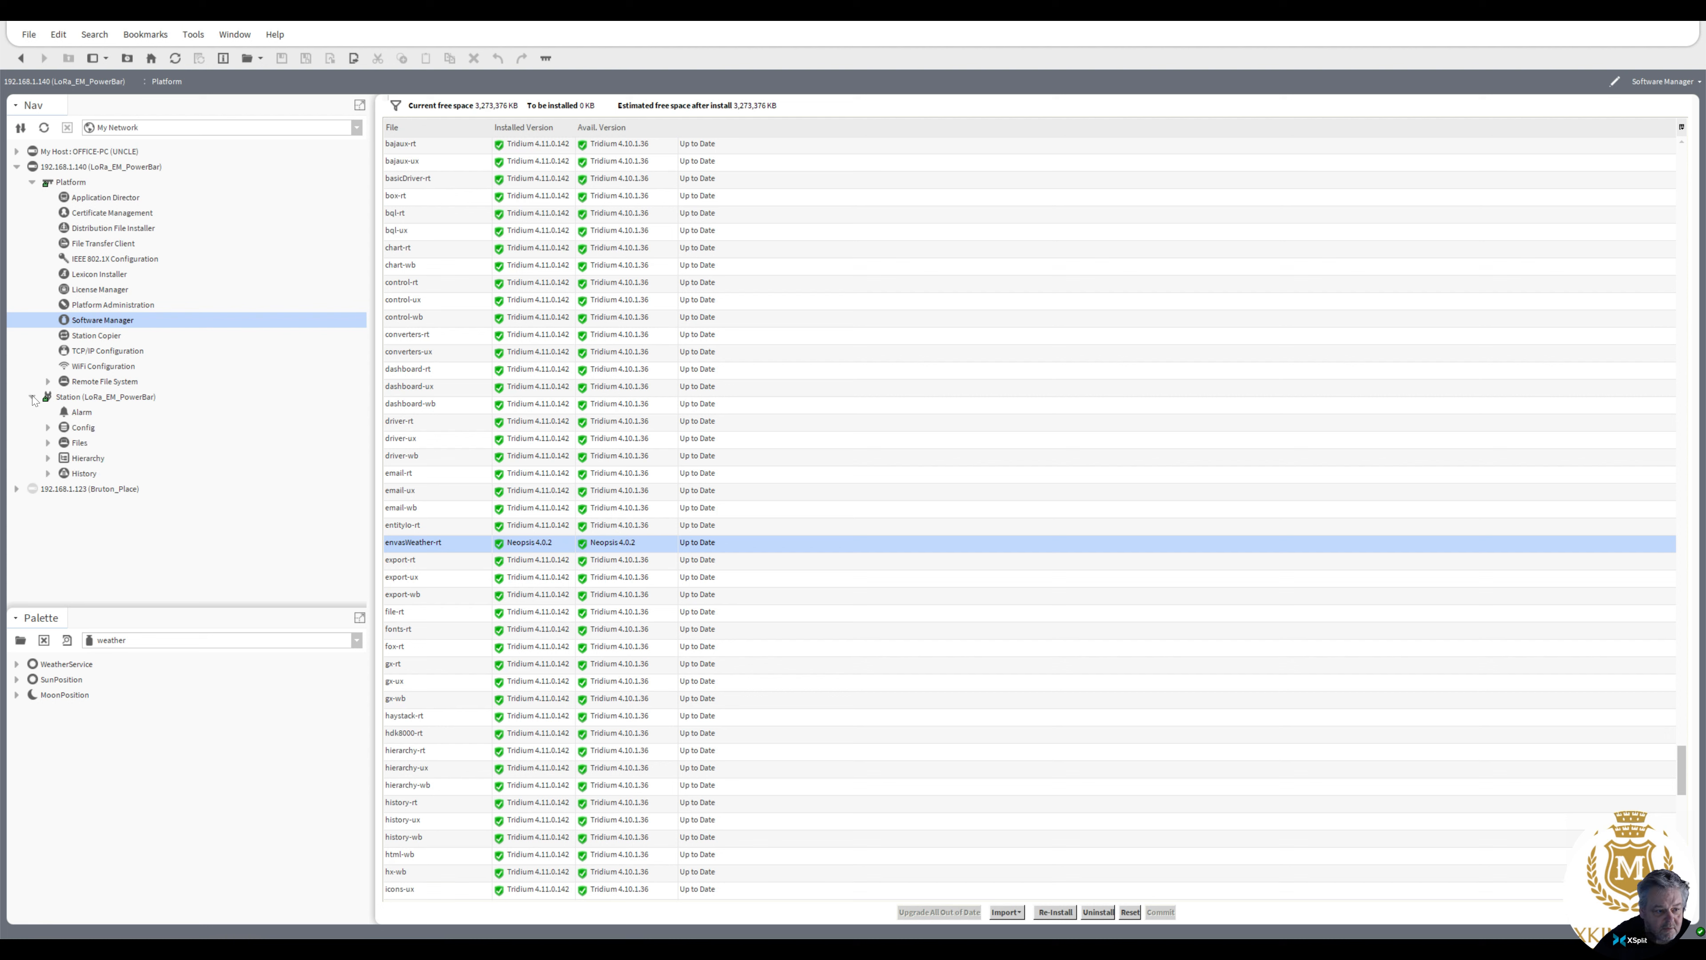
left_click(47, 427)
left_click(64, 443)
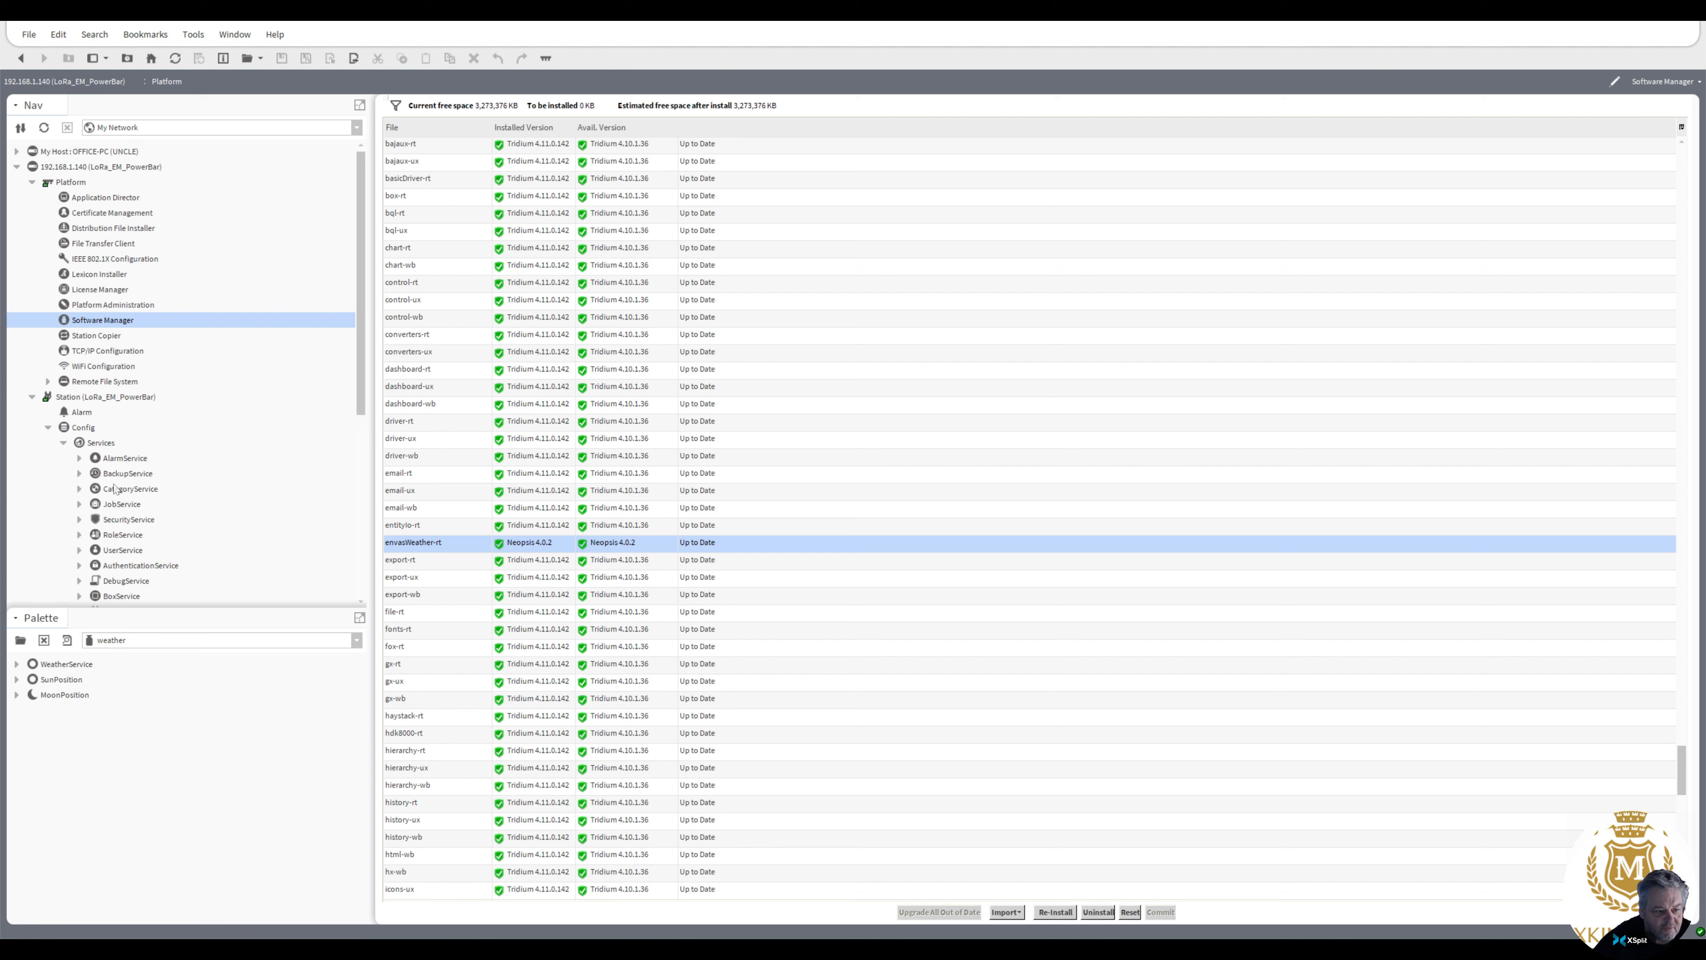
left_click_drag(360, 366, 361, 521)
left_click(124, 522)
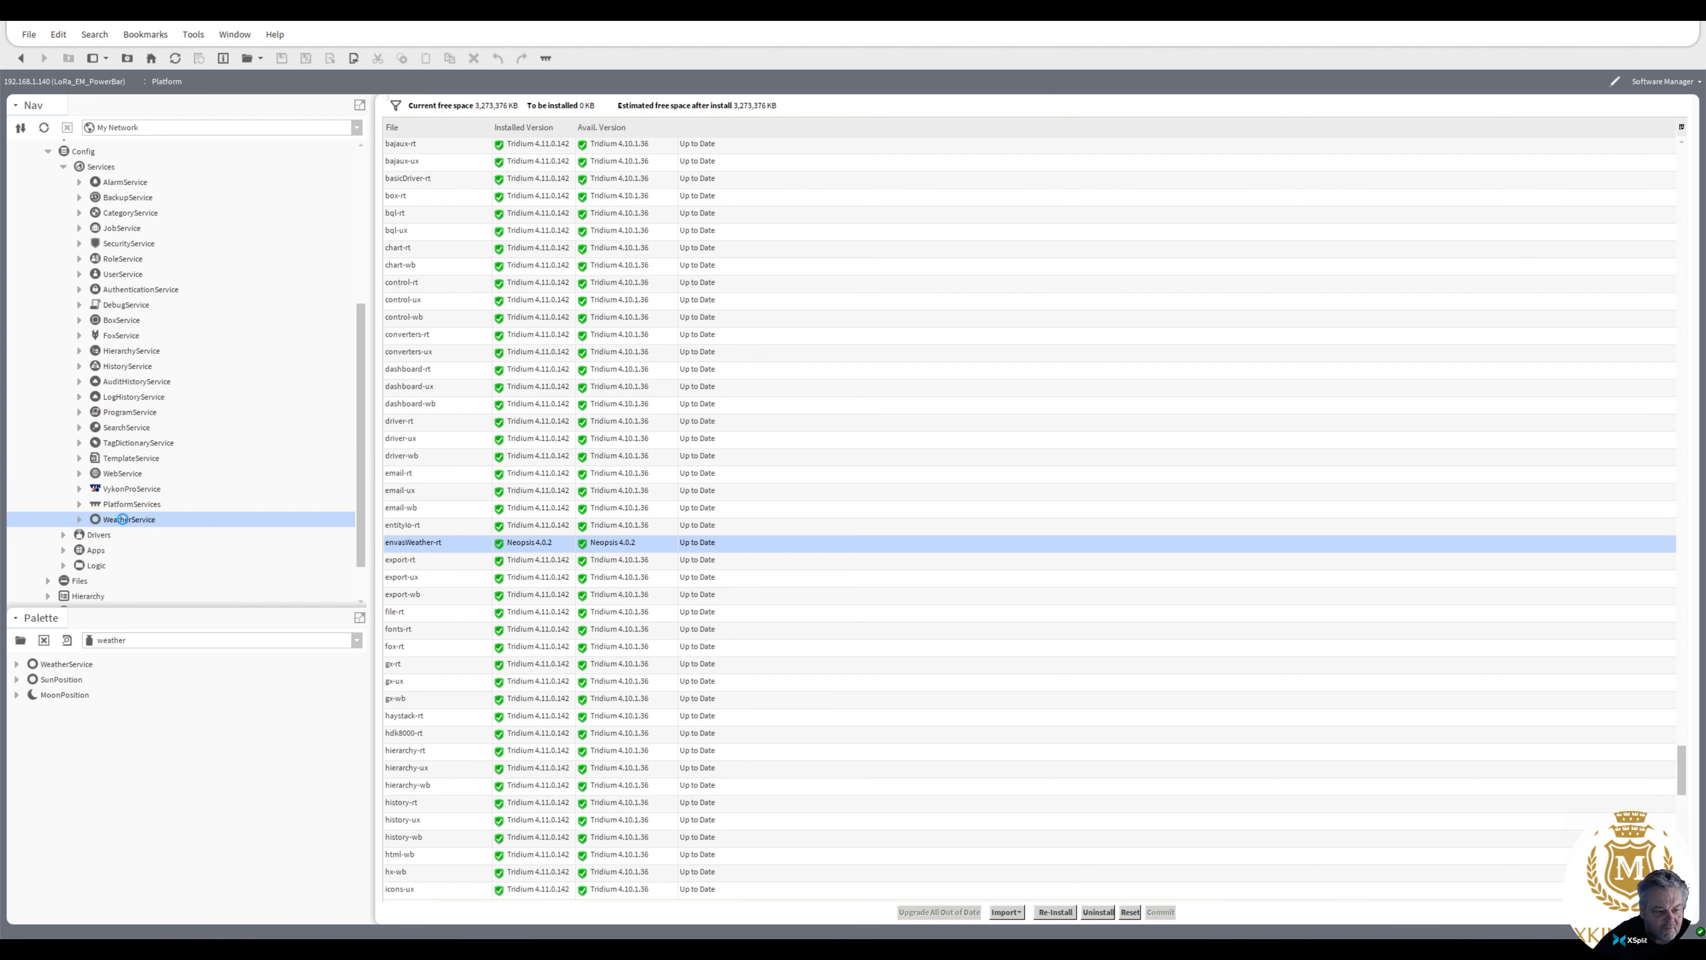
double_click(123, 520)
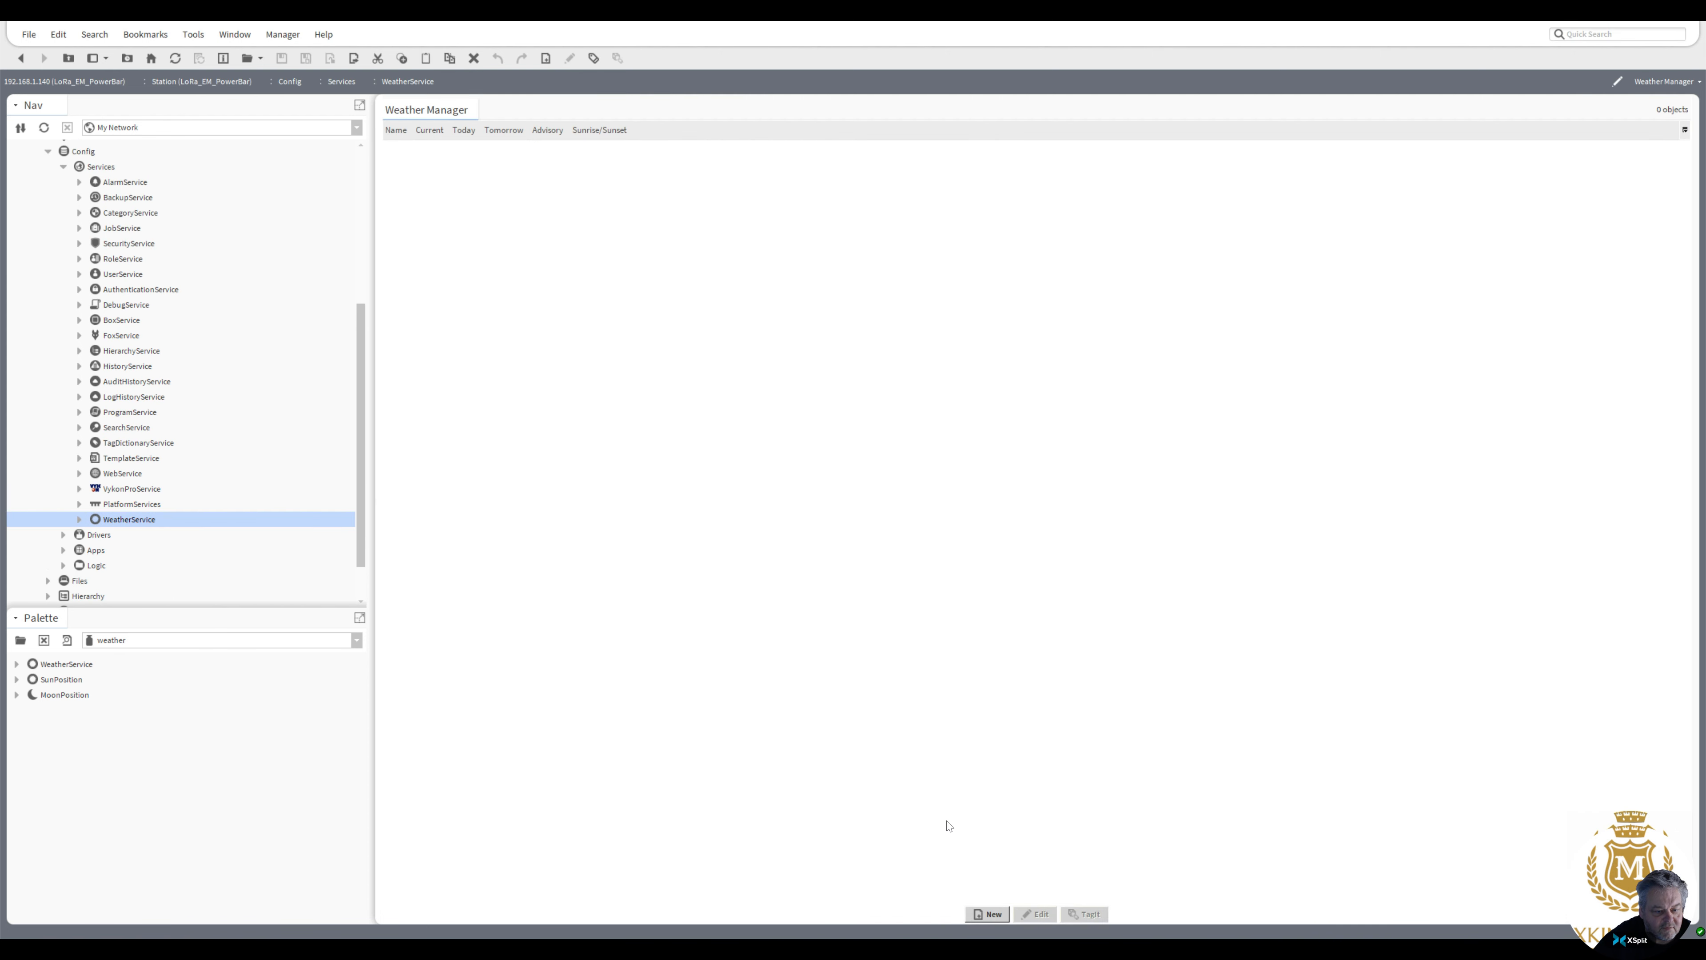
Add one new Nv Owm Provider to the WeatherService
left_click(987, 914)
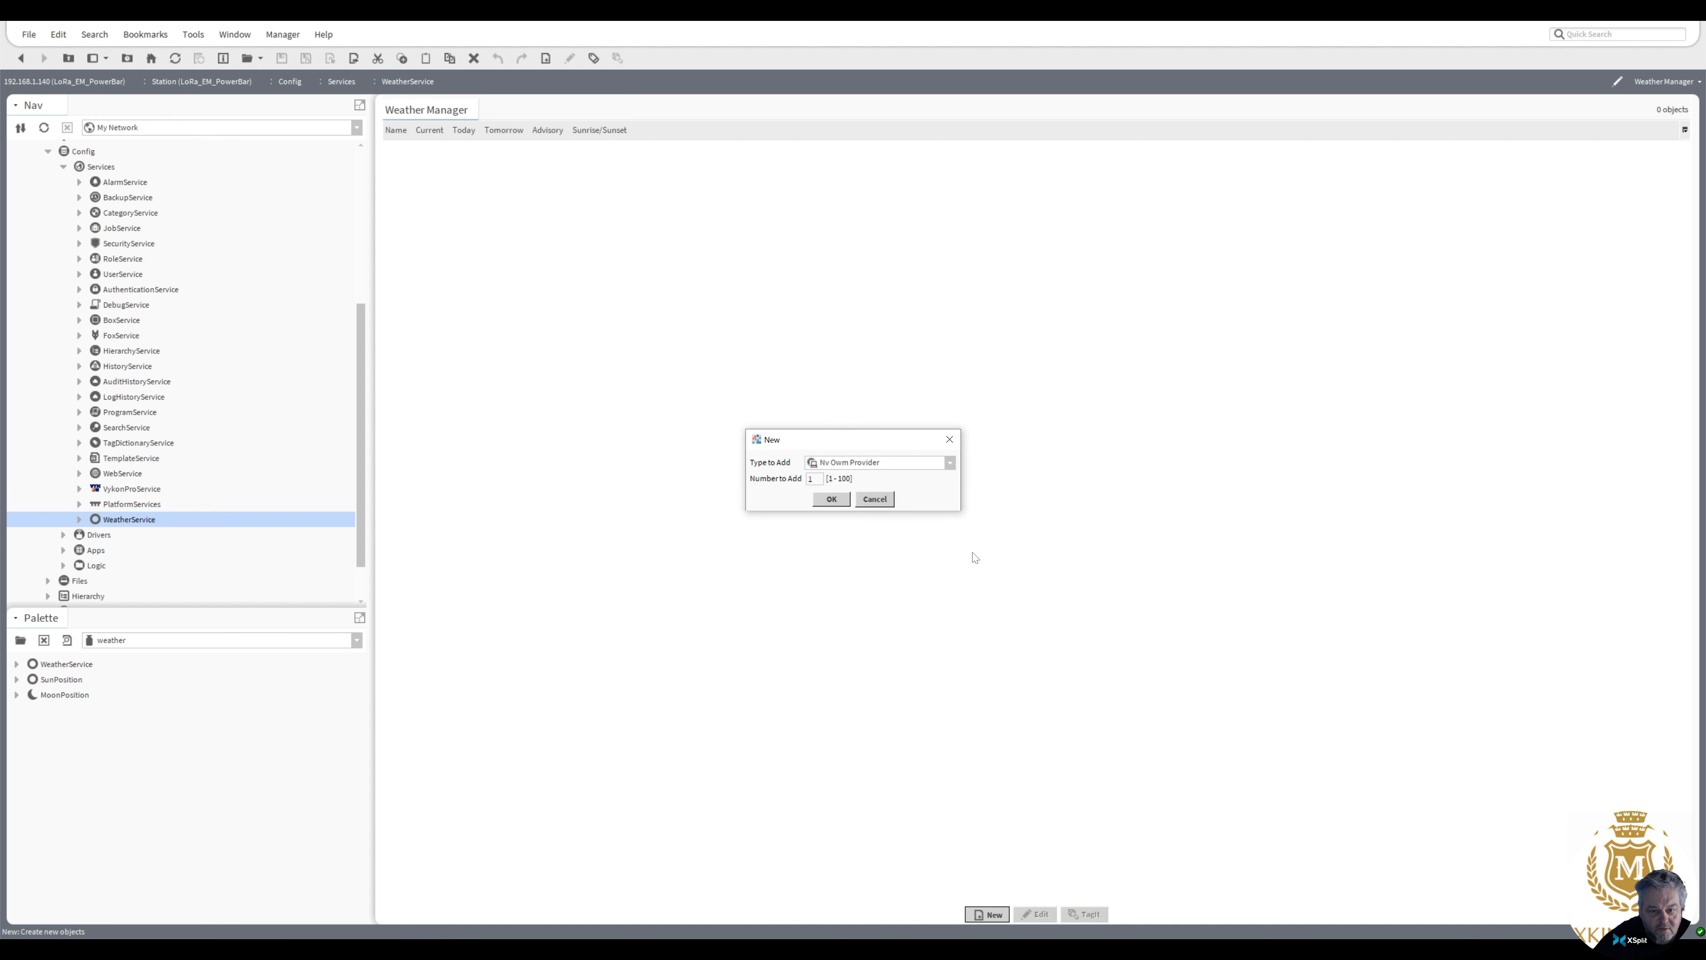
left_click(953, 463)
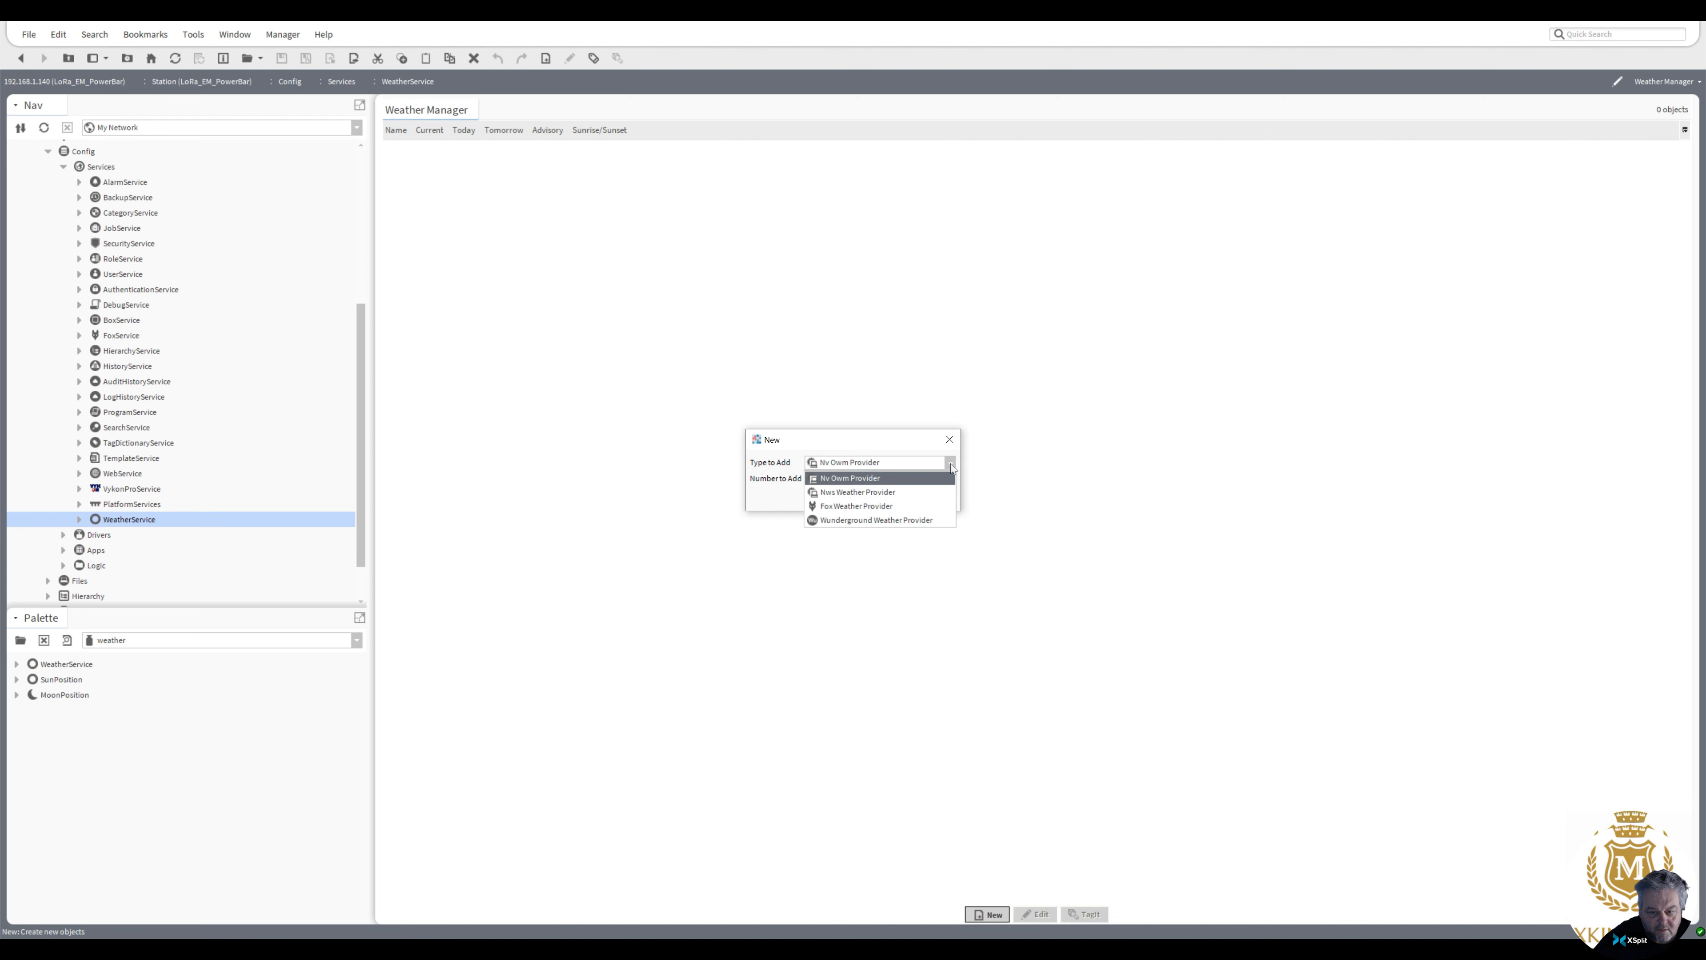
left_click(951, 462)
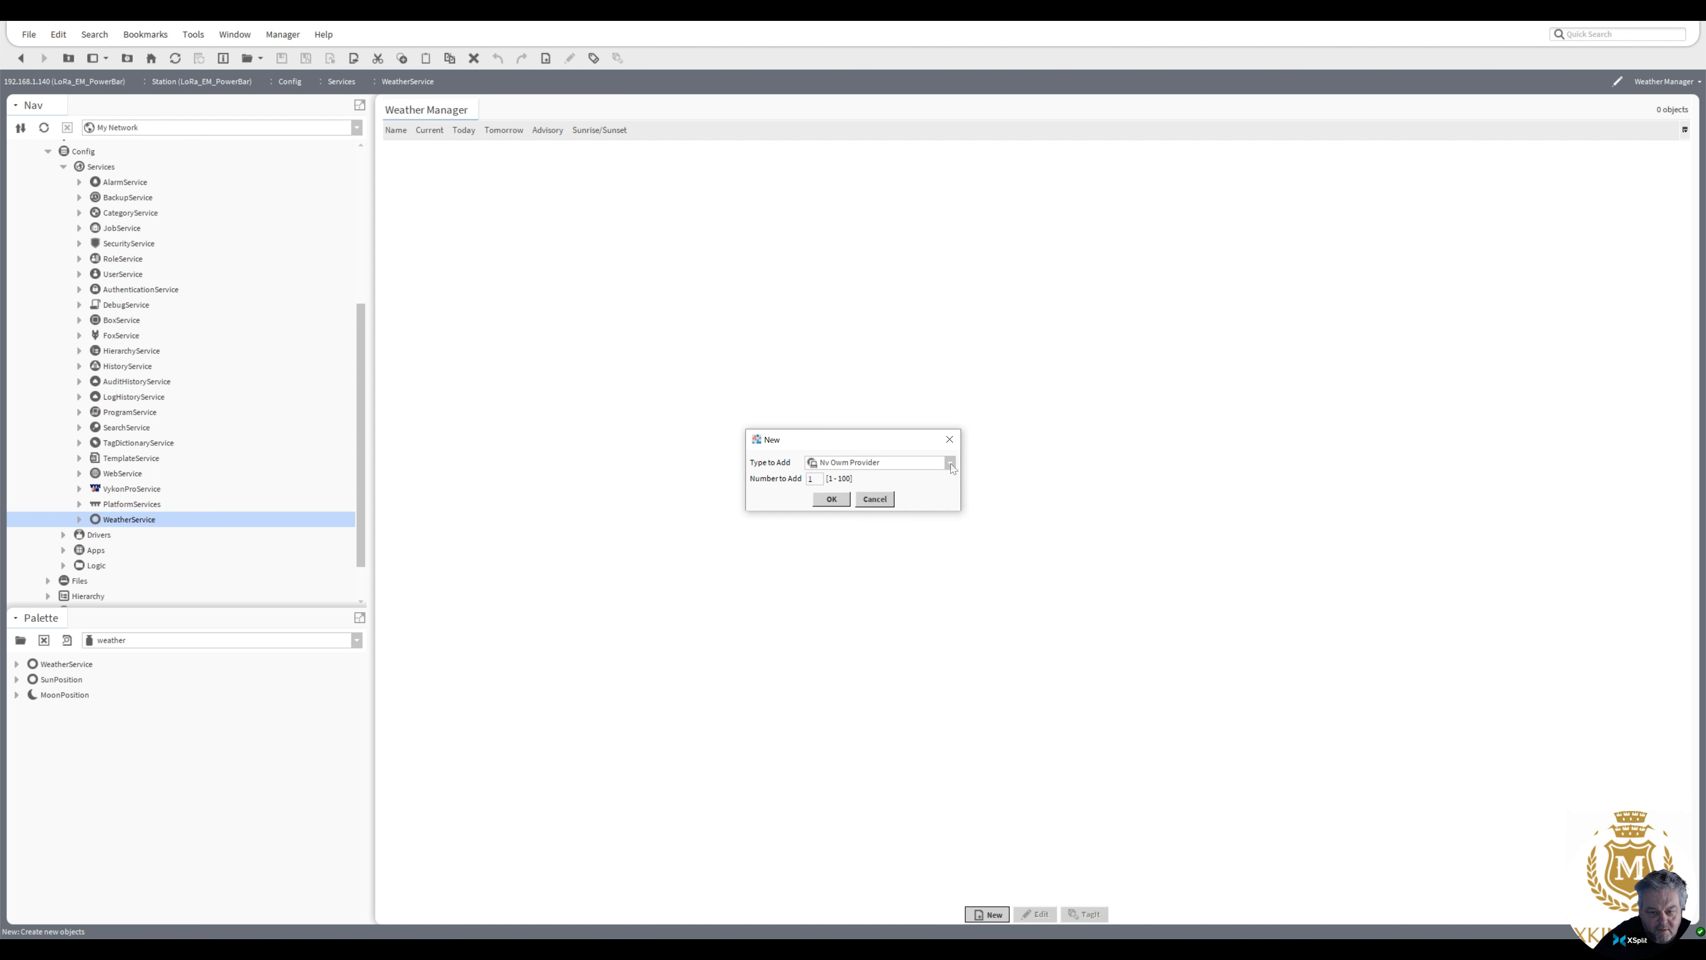
left_click(951, 463)
left_click(878, 479)
left_click(846, 500)
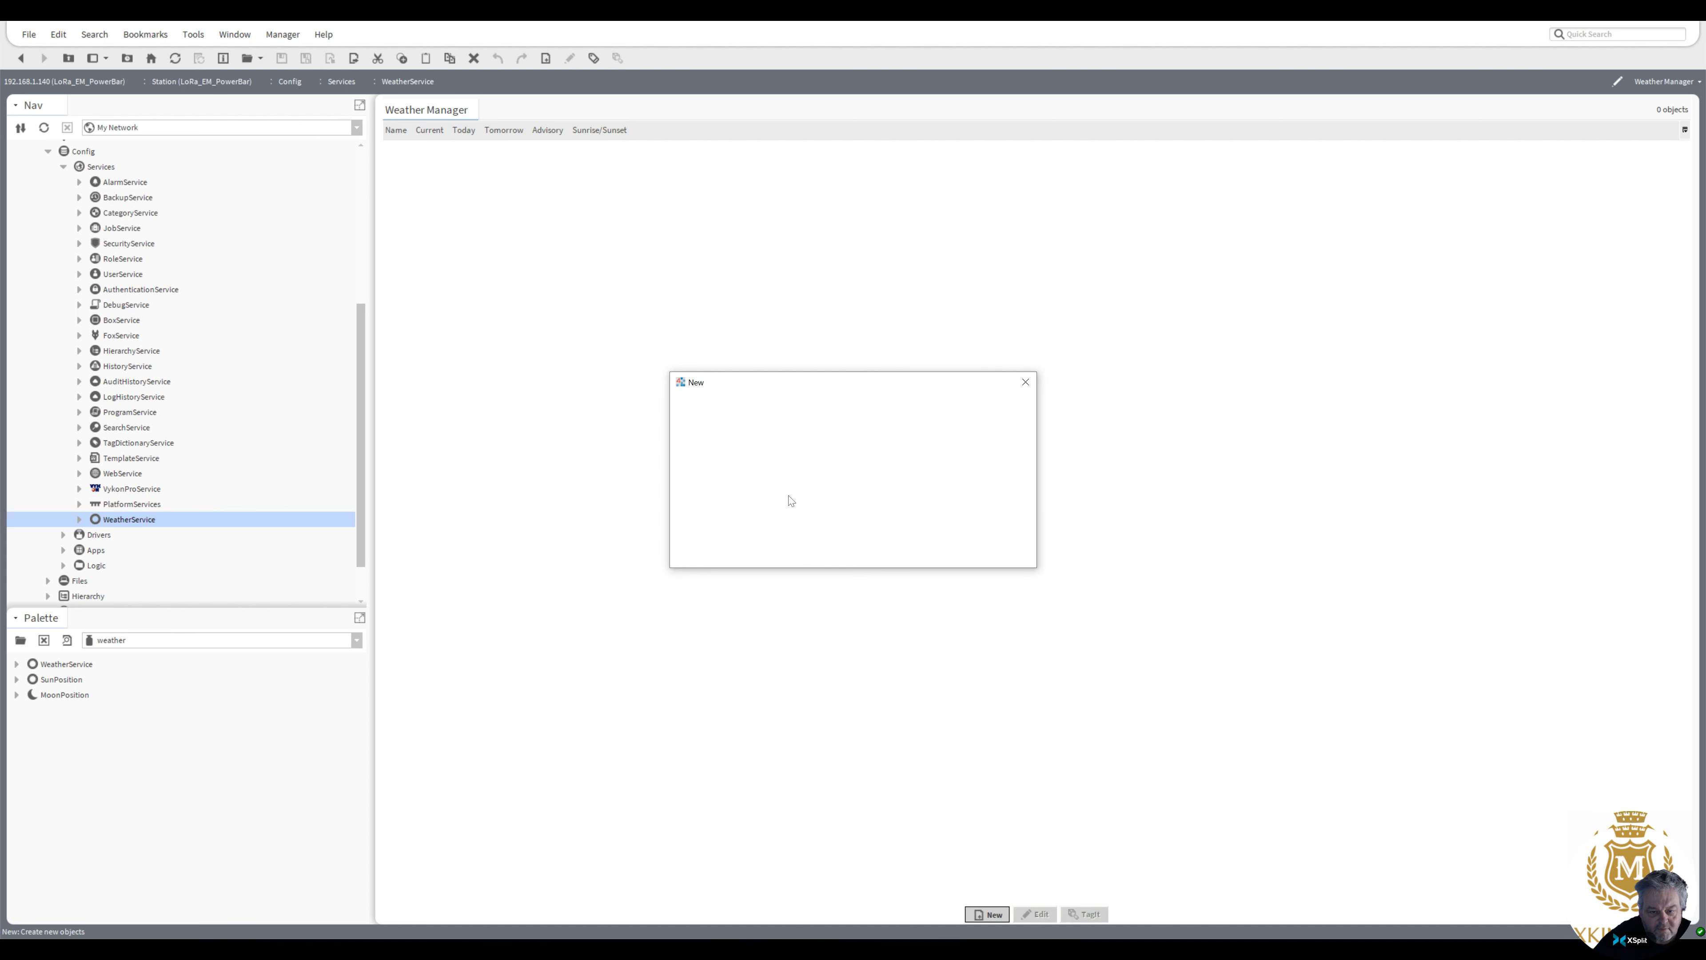
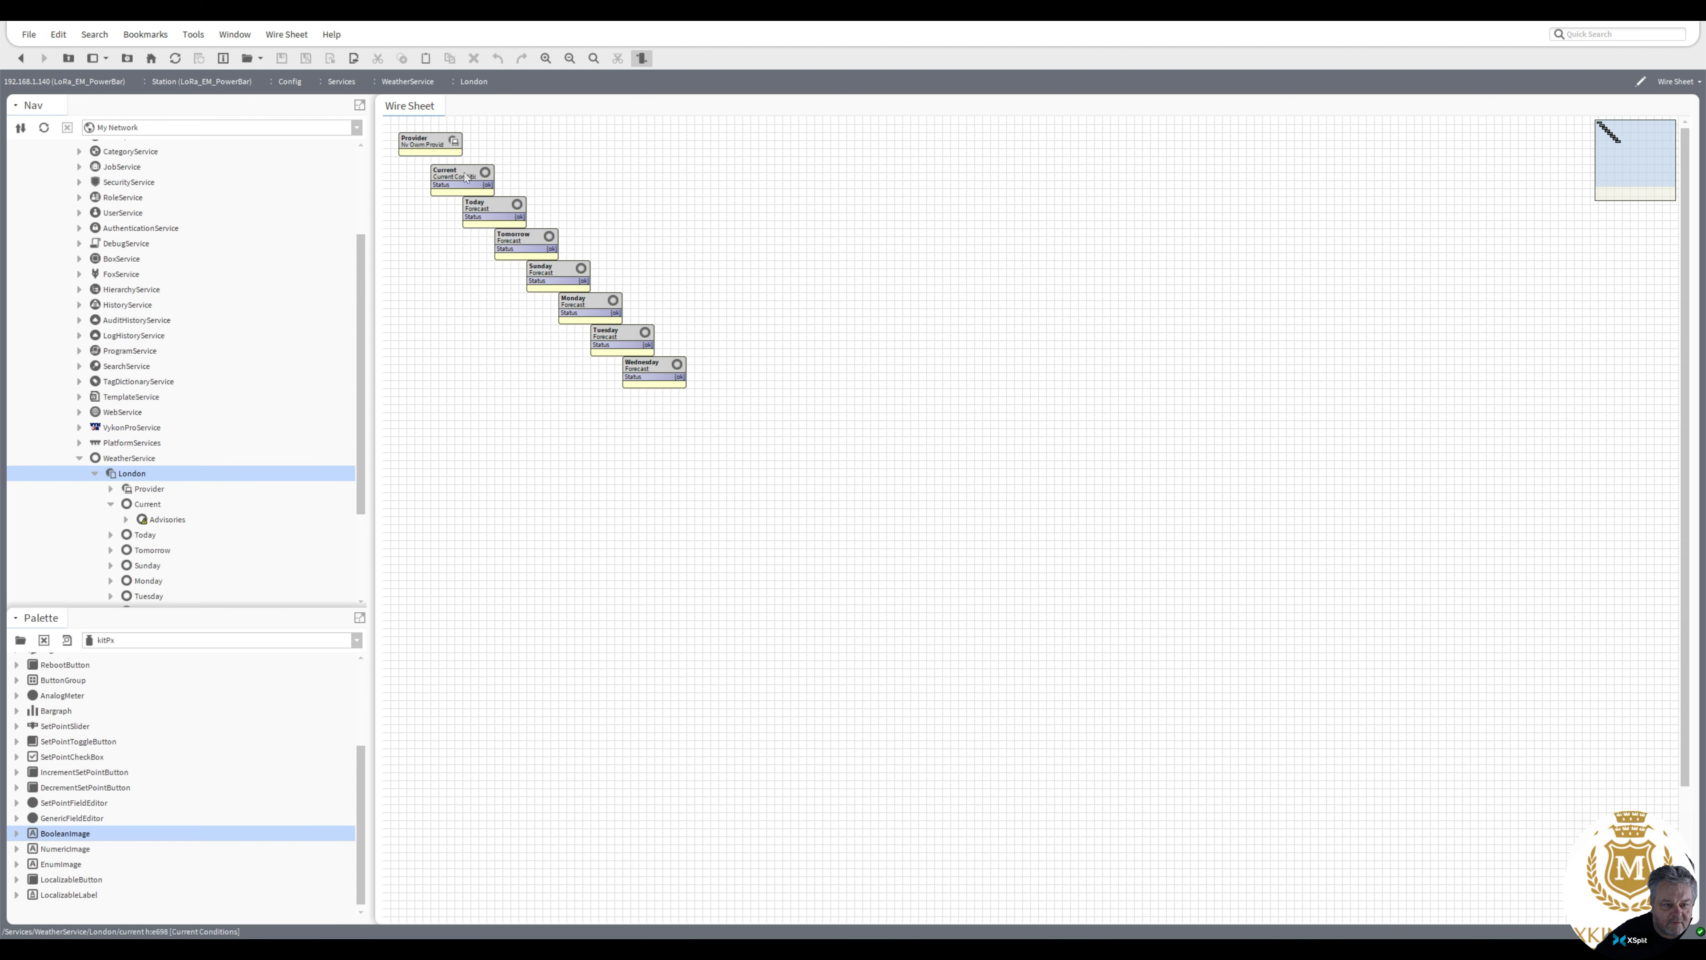
Move the London Current block aside and pin its Temp slot onto the wire sheet
left_click_drag(464, 180, 624, 160)
right_click(627, 165)
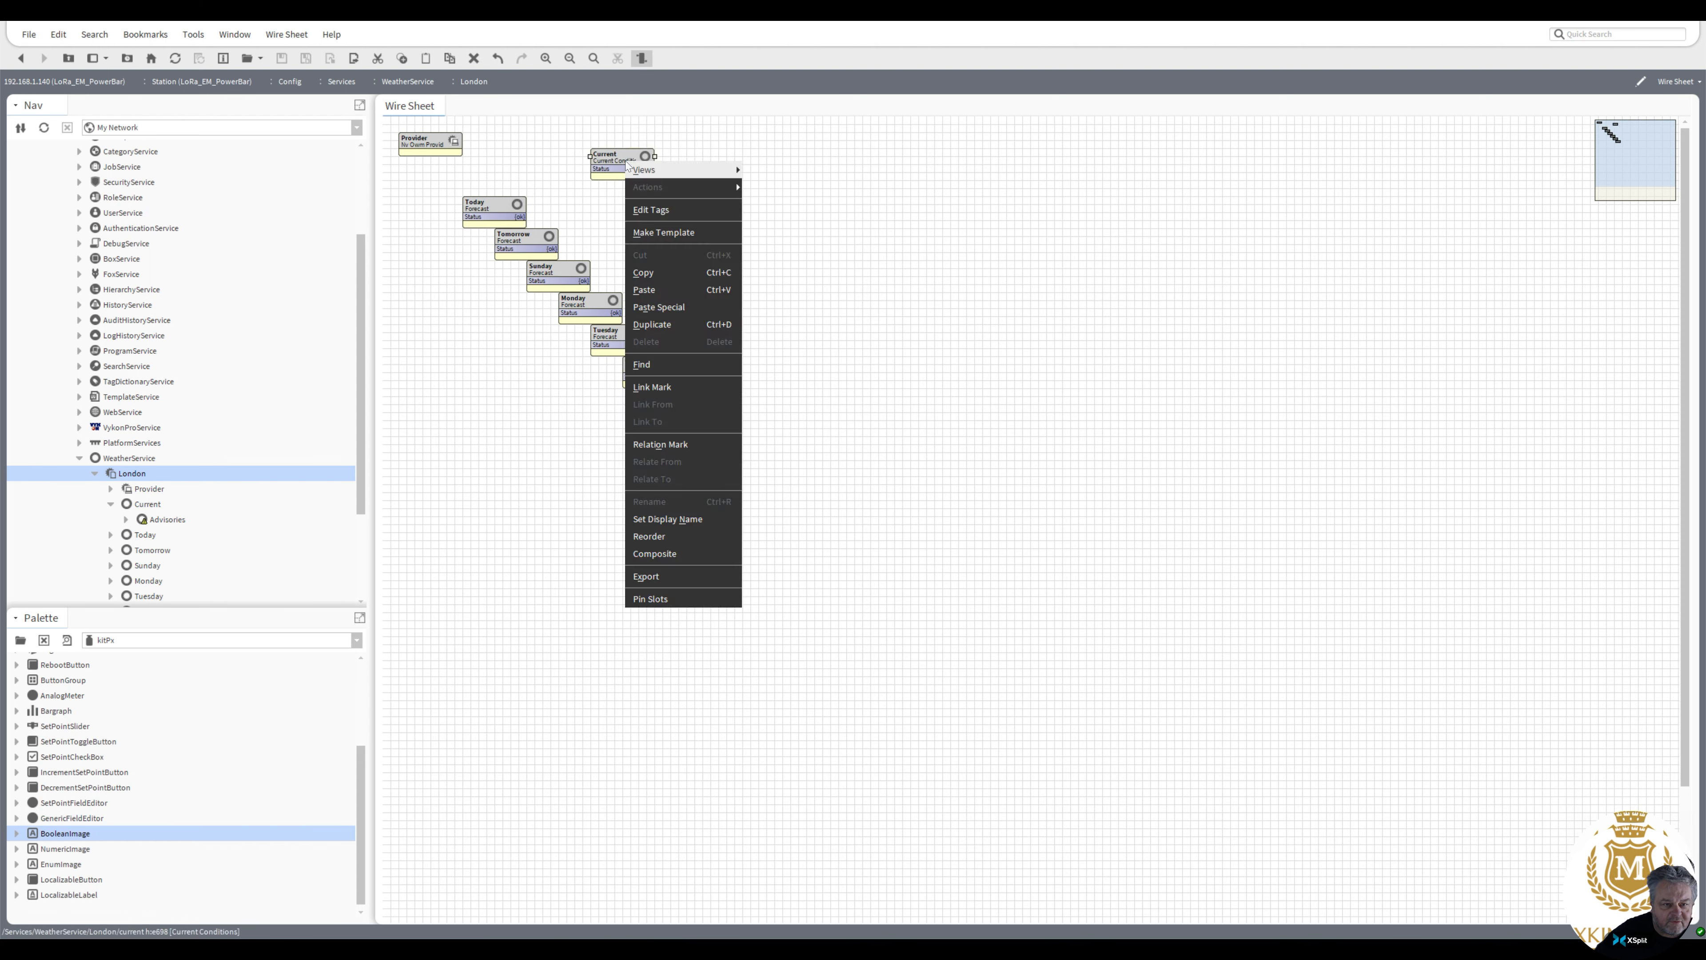
left_click(648, 599)
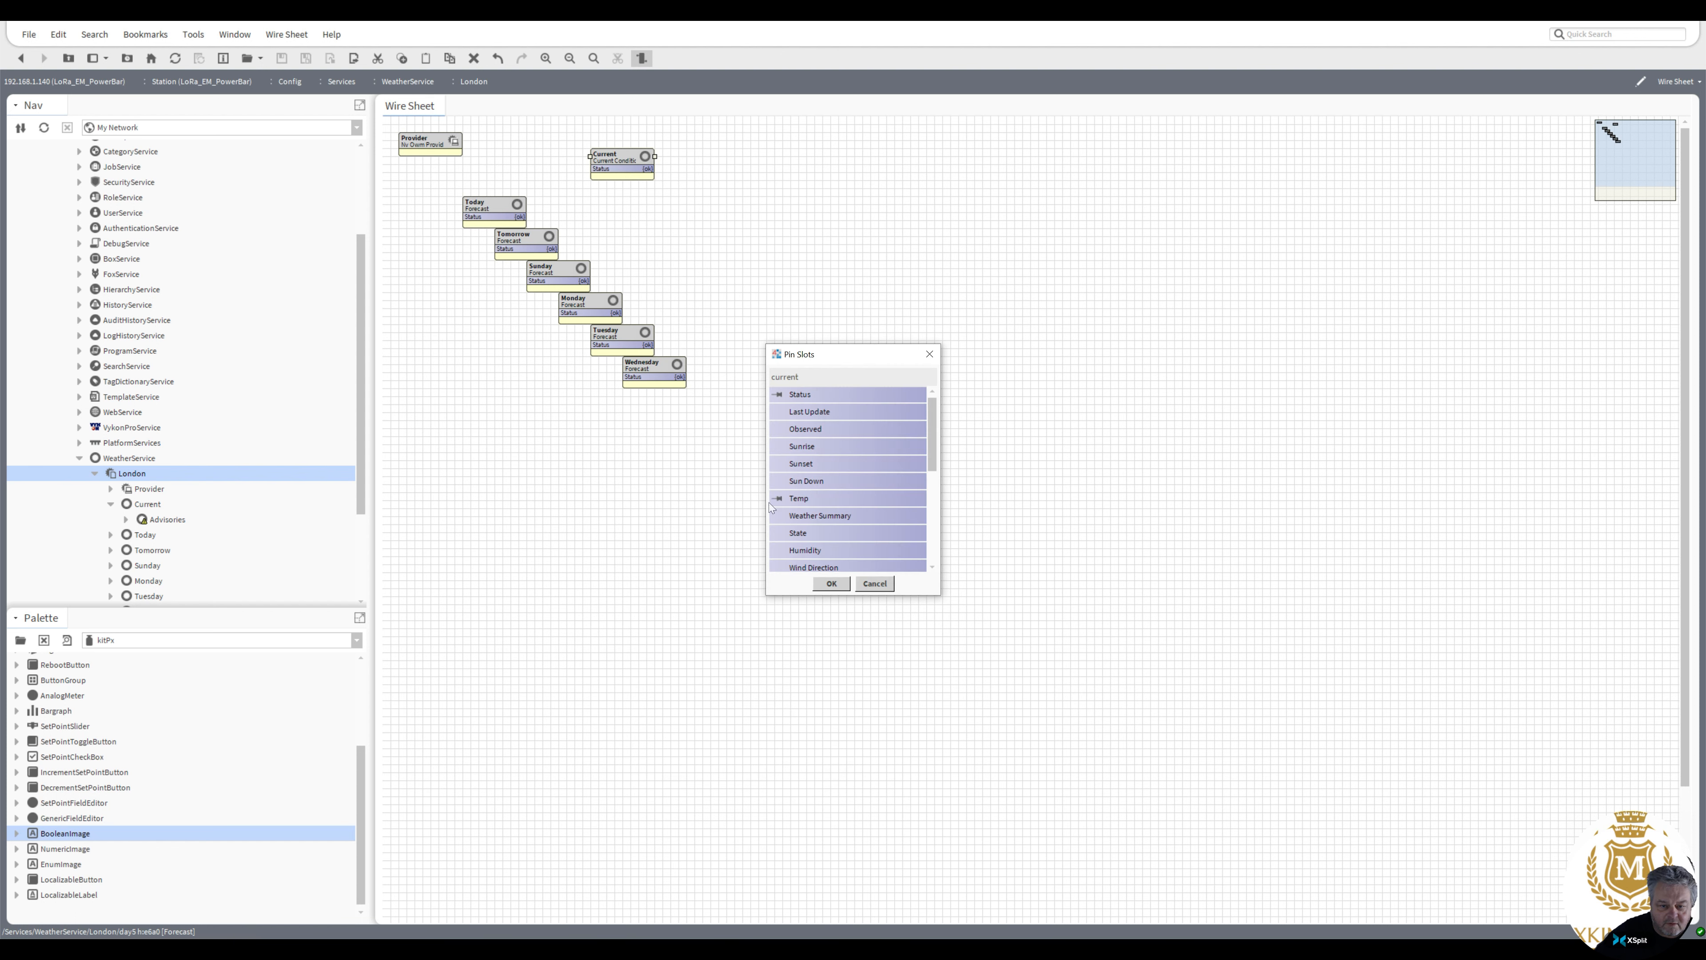
left_click(831, 582)
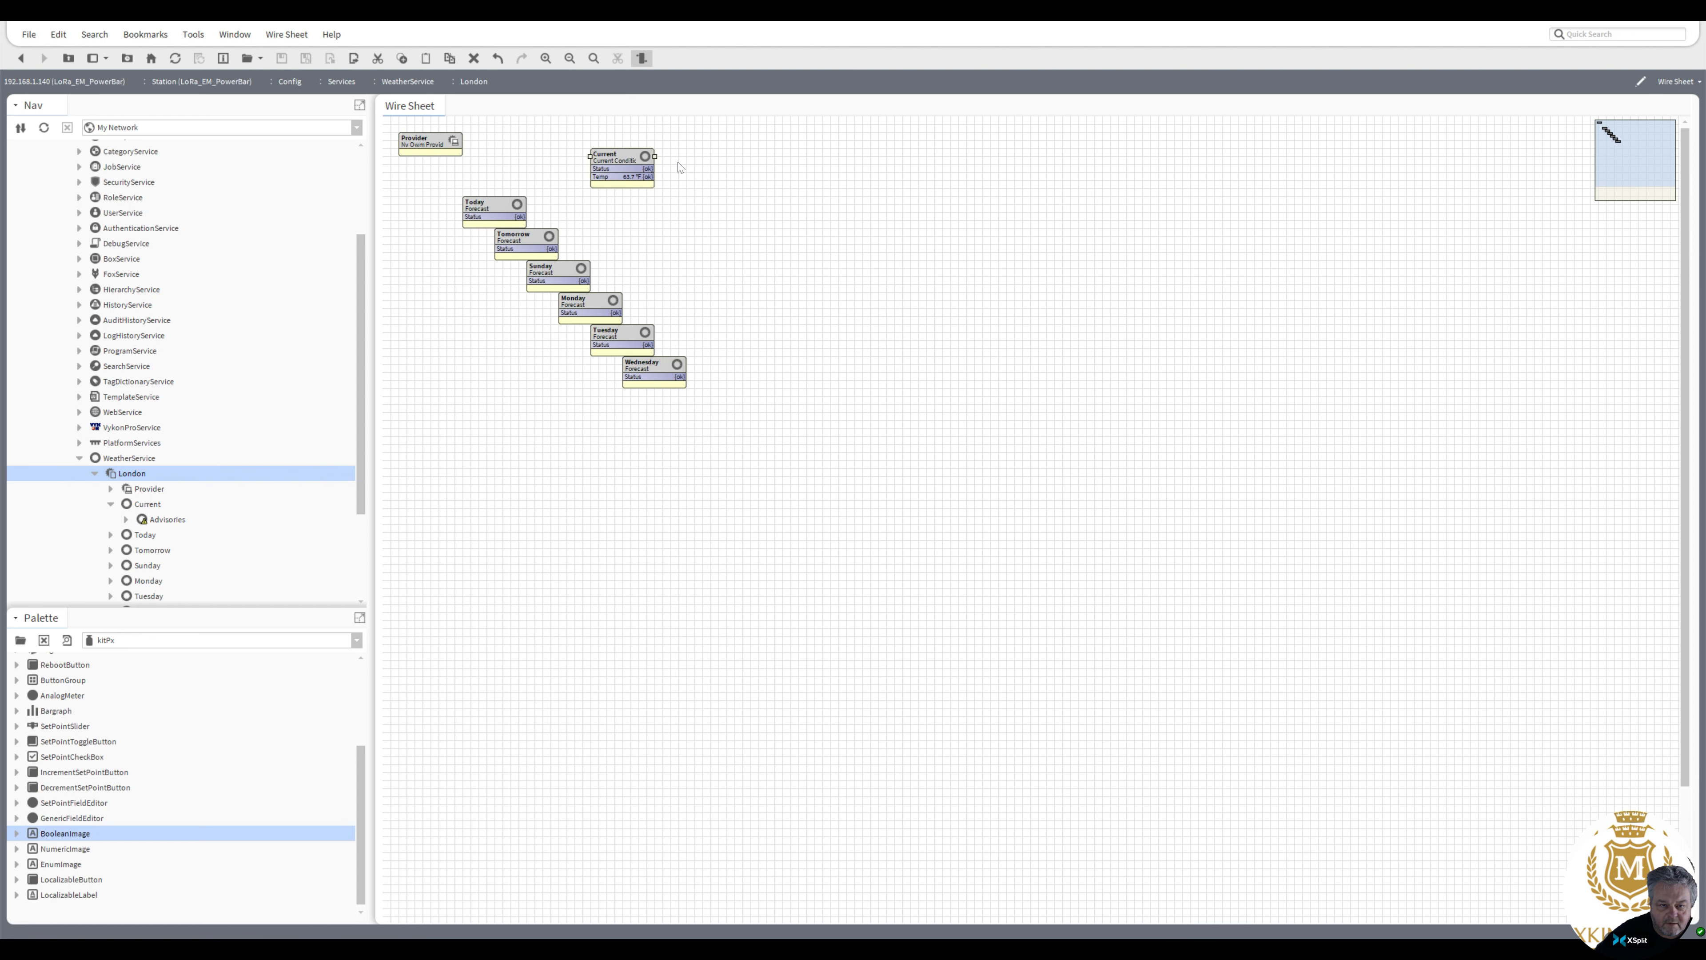
Add a NumericUnitConverter from the kitControl Conversion palette and link the Current Temp slot to its In
left_click_drag(657, 156, 674, 157)
left_click(357, 640)
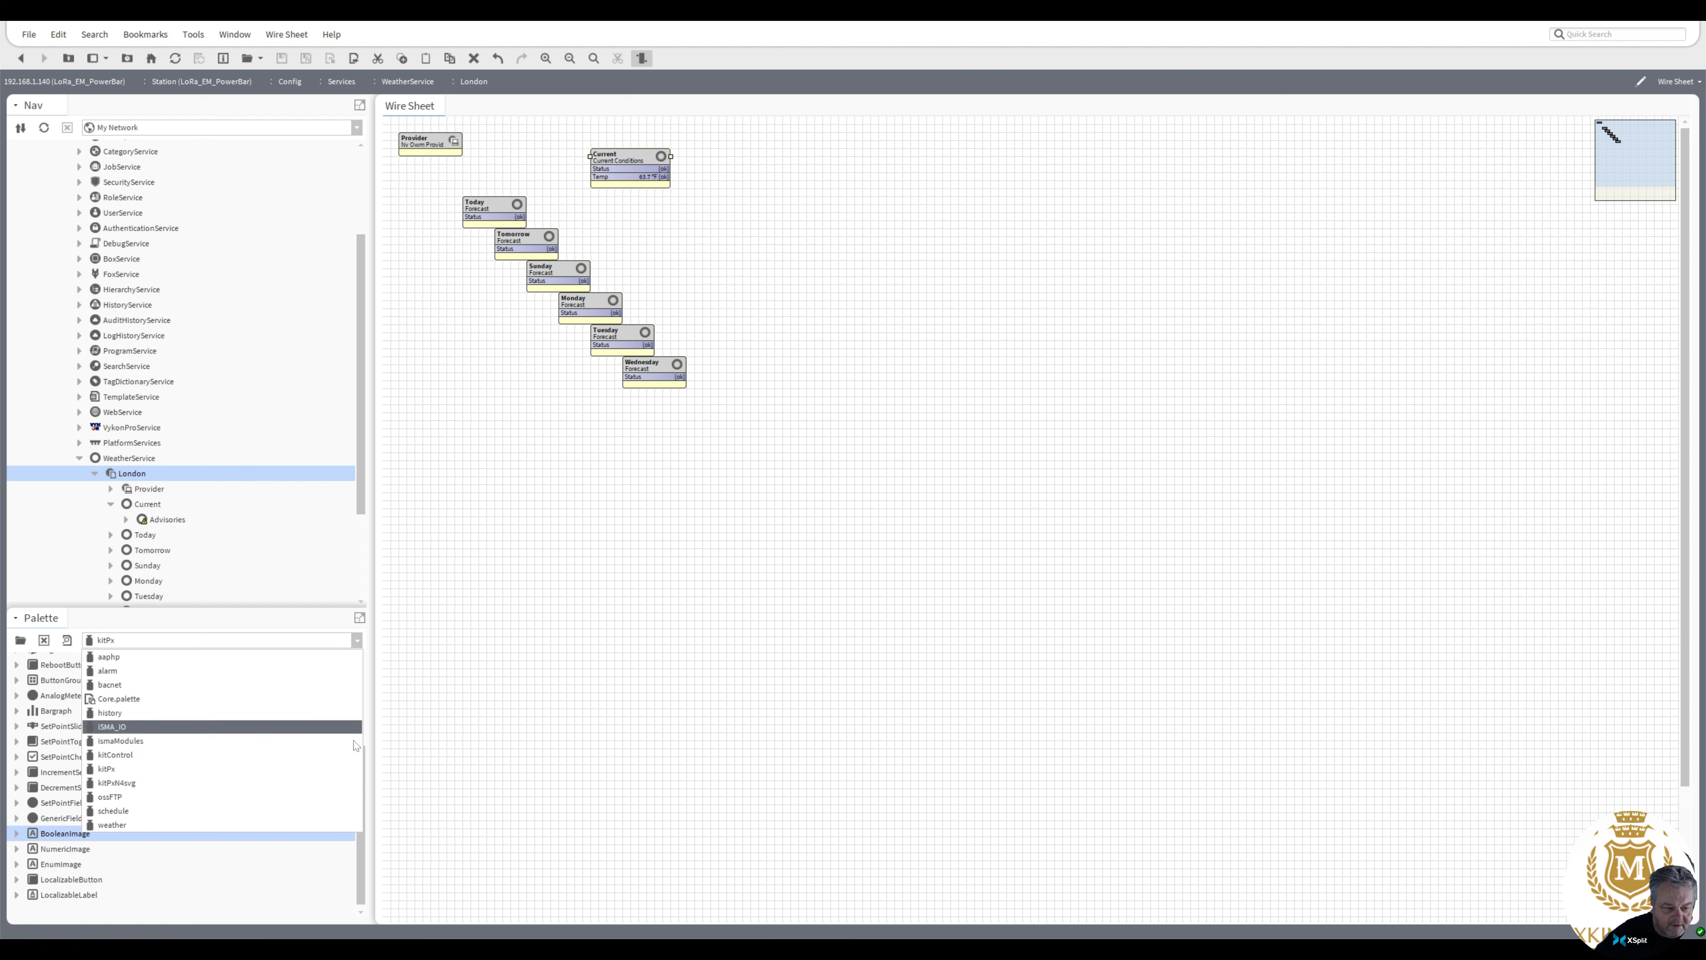
left_click(351, 755)
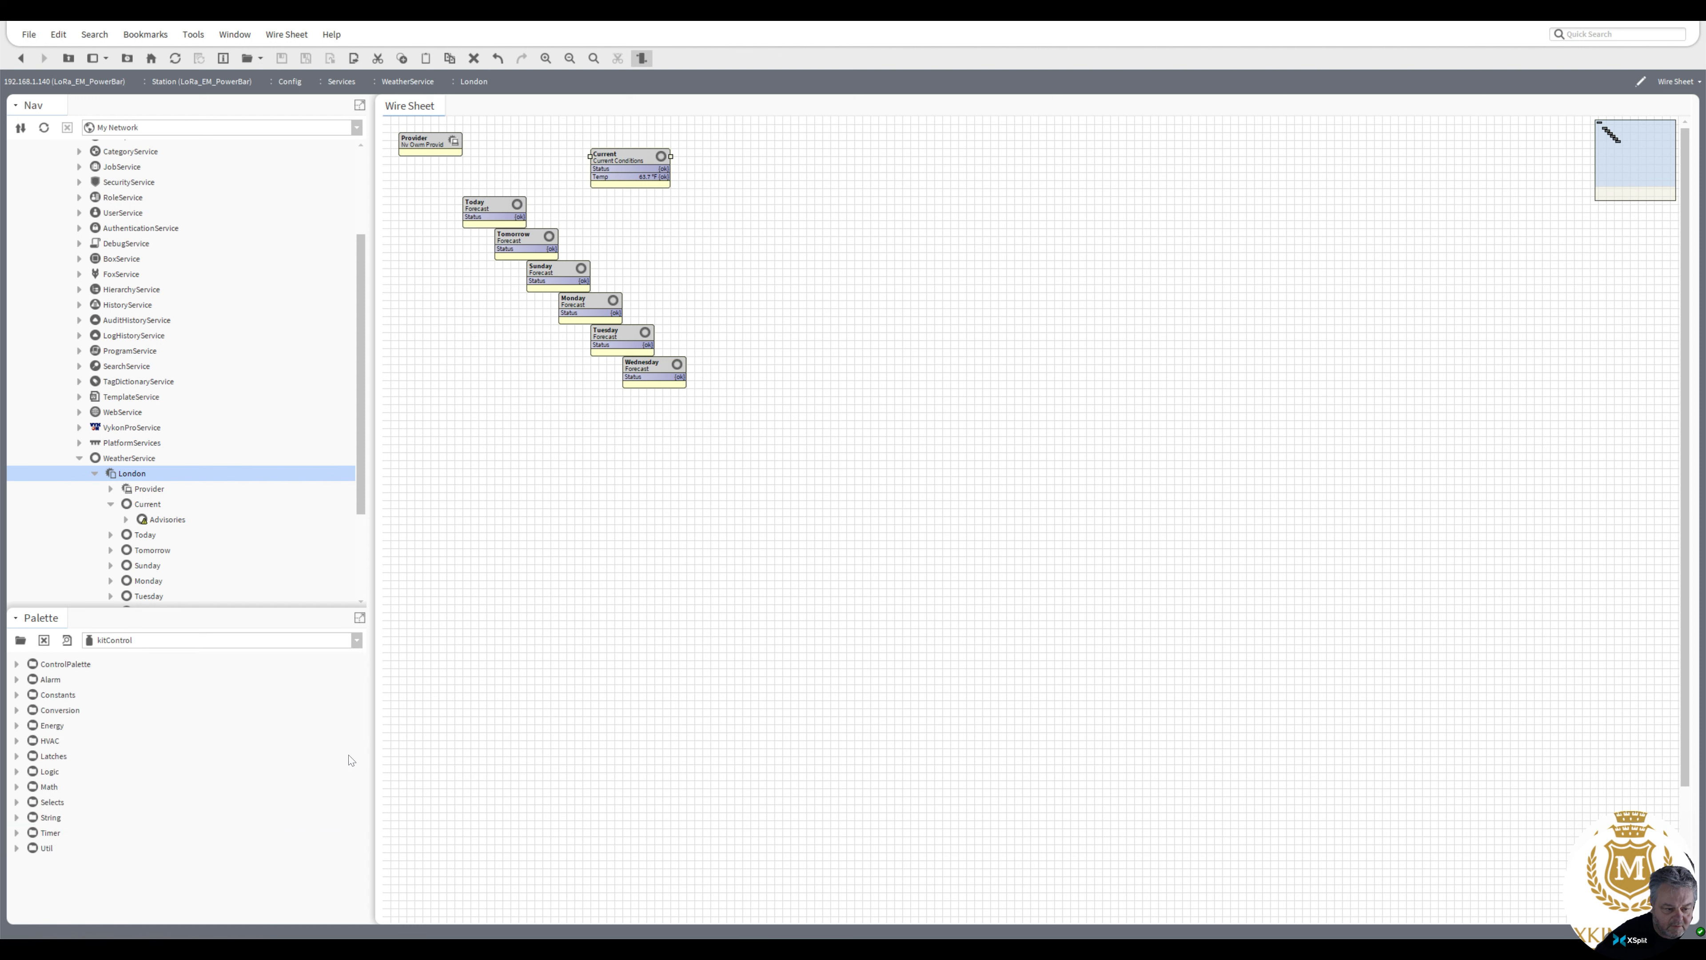
left_click(16, 786)
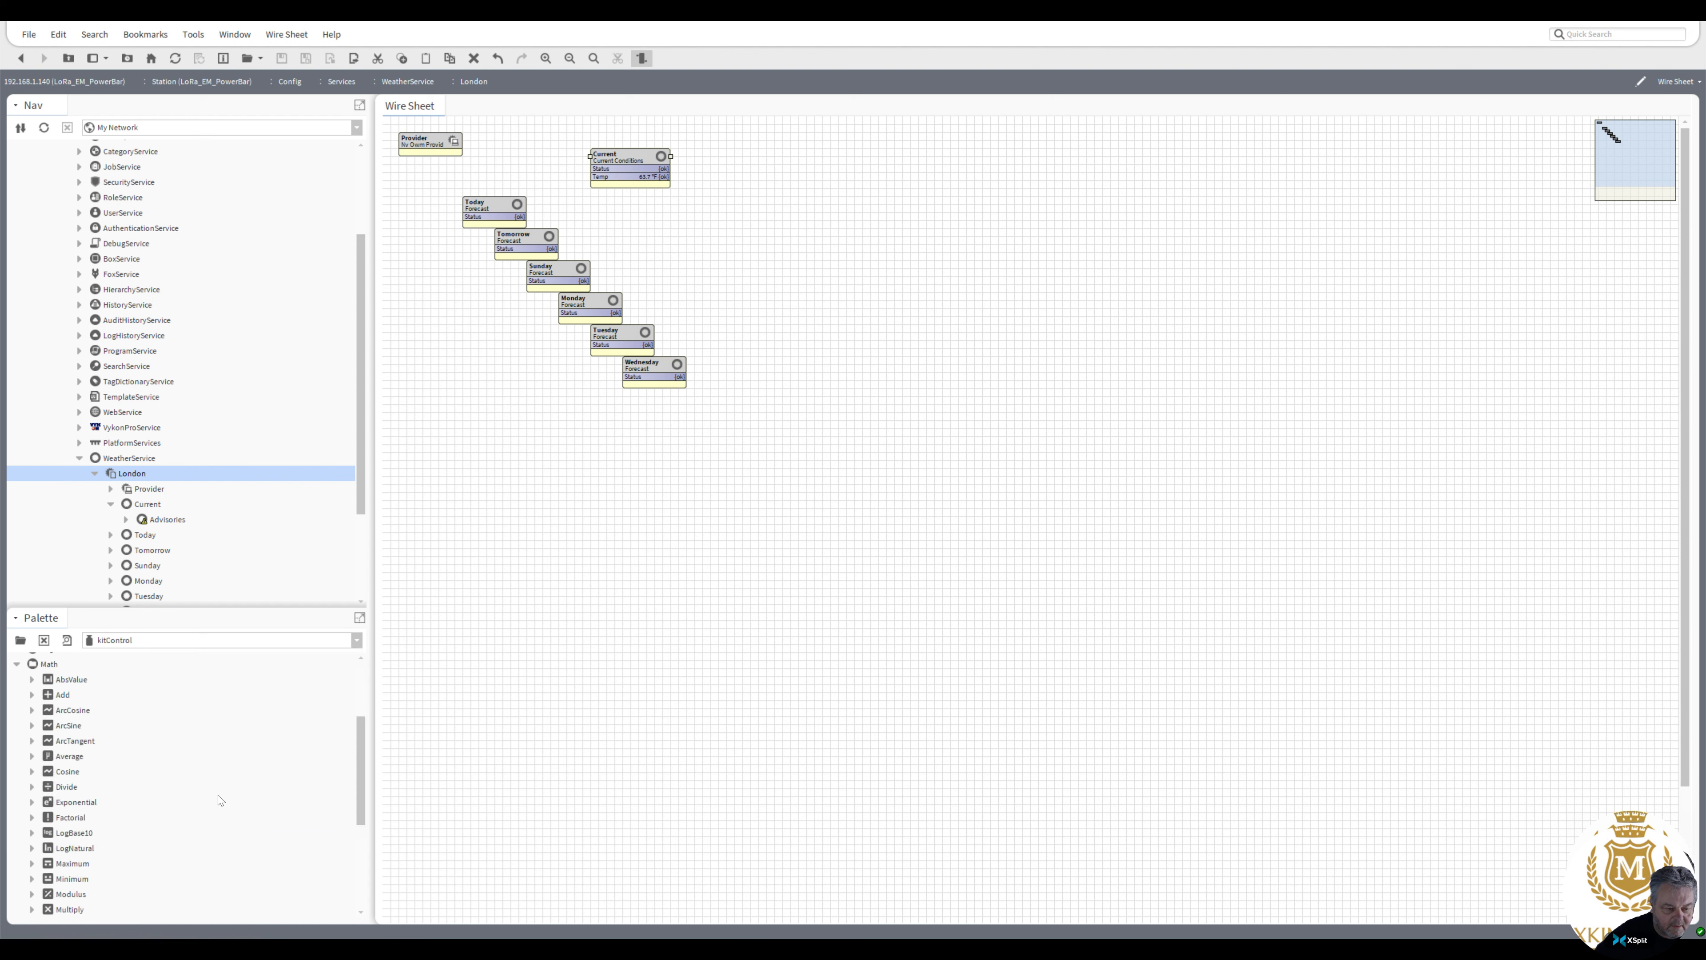
left_click_drag(356, 781, 366, 865)
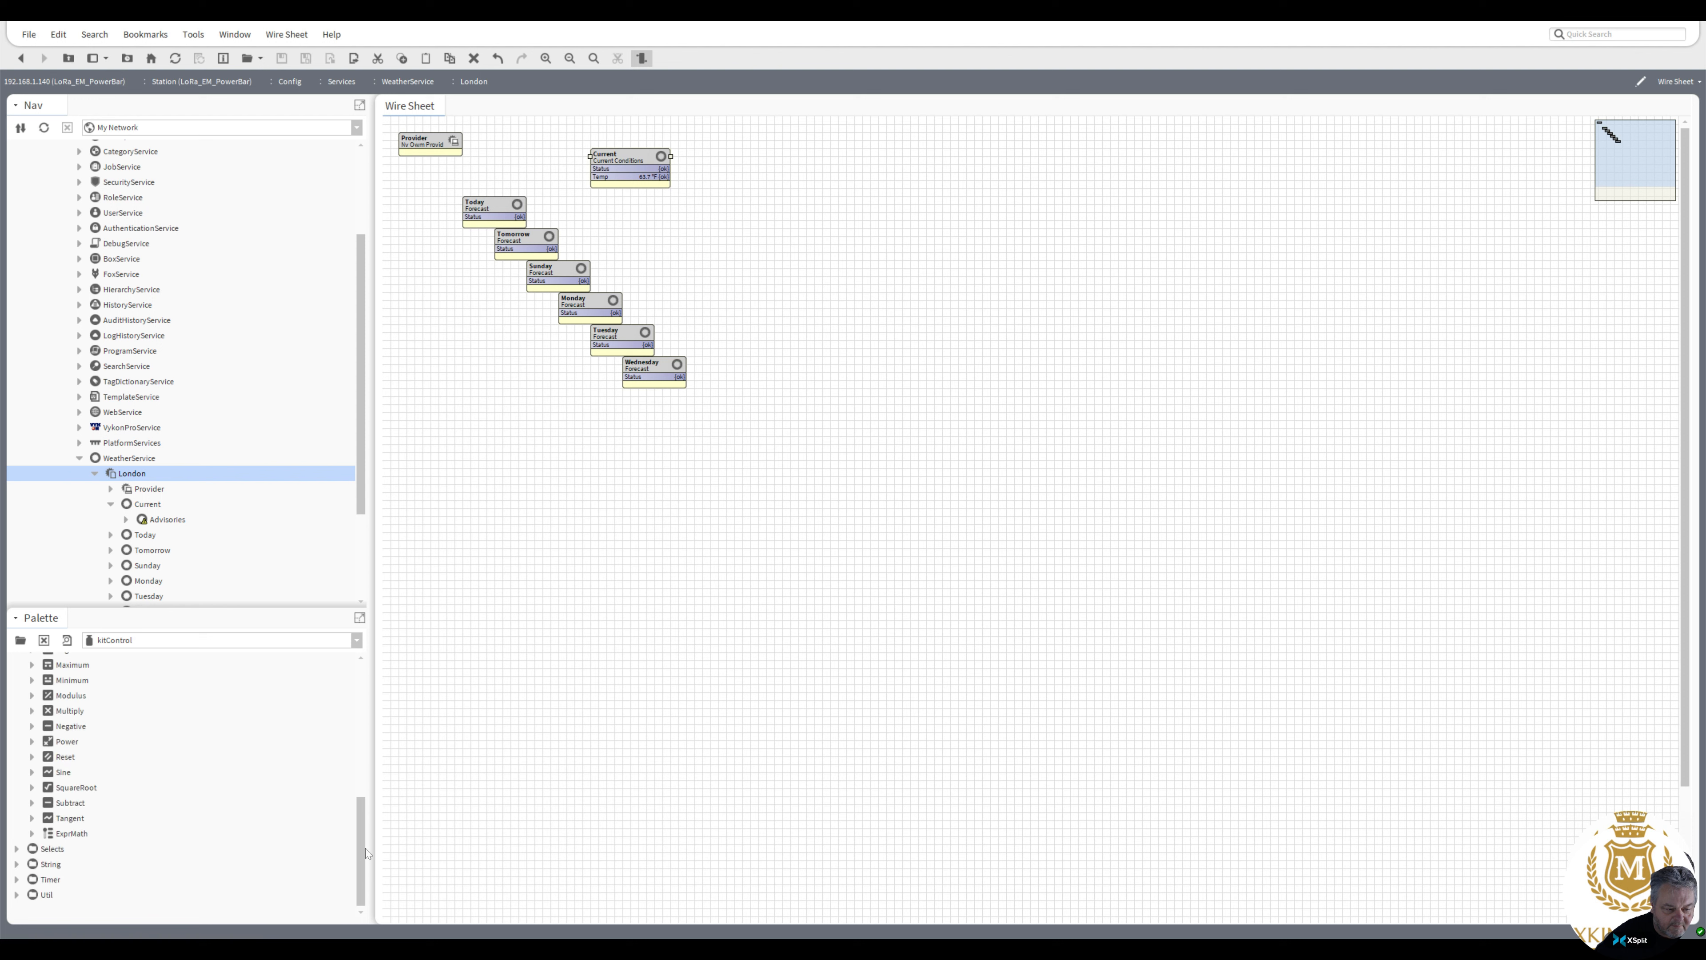
left_click_drag(361, 847, 364, 735)
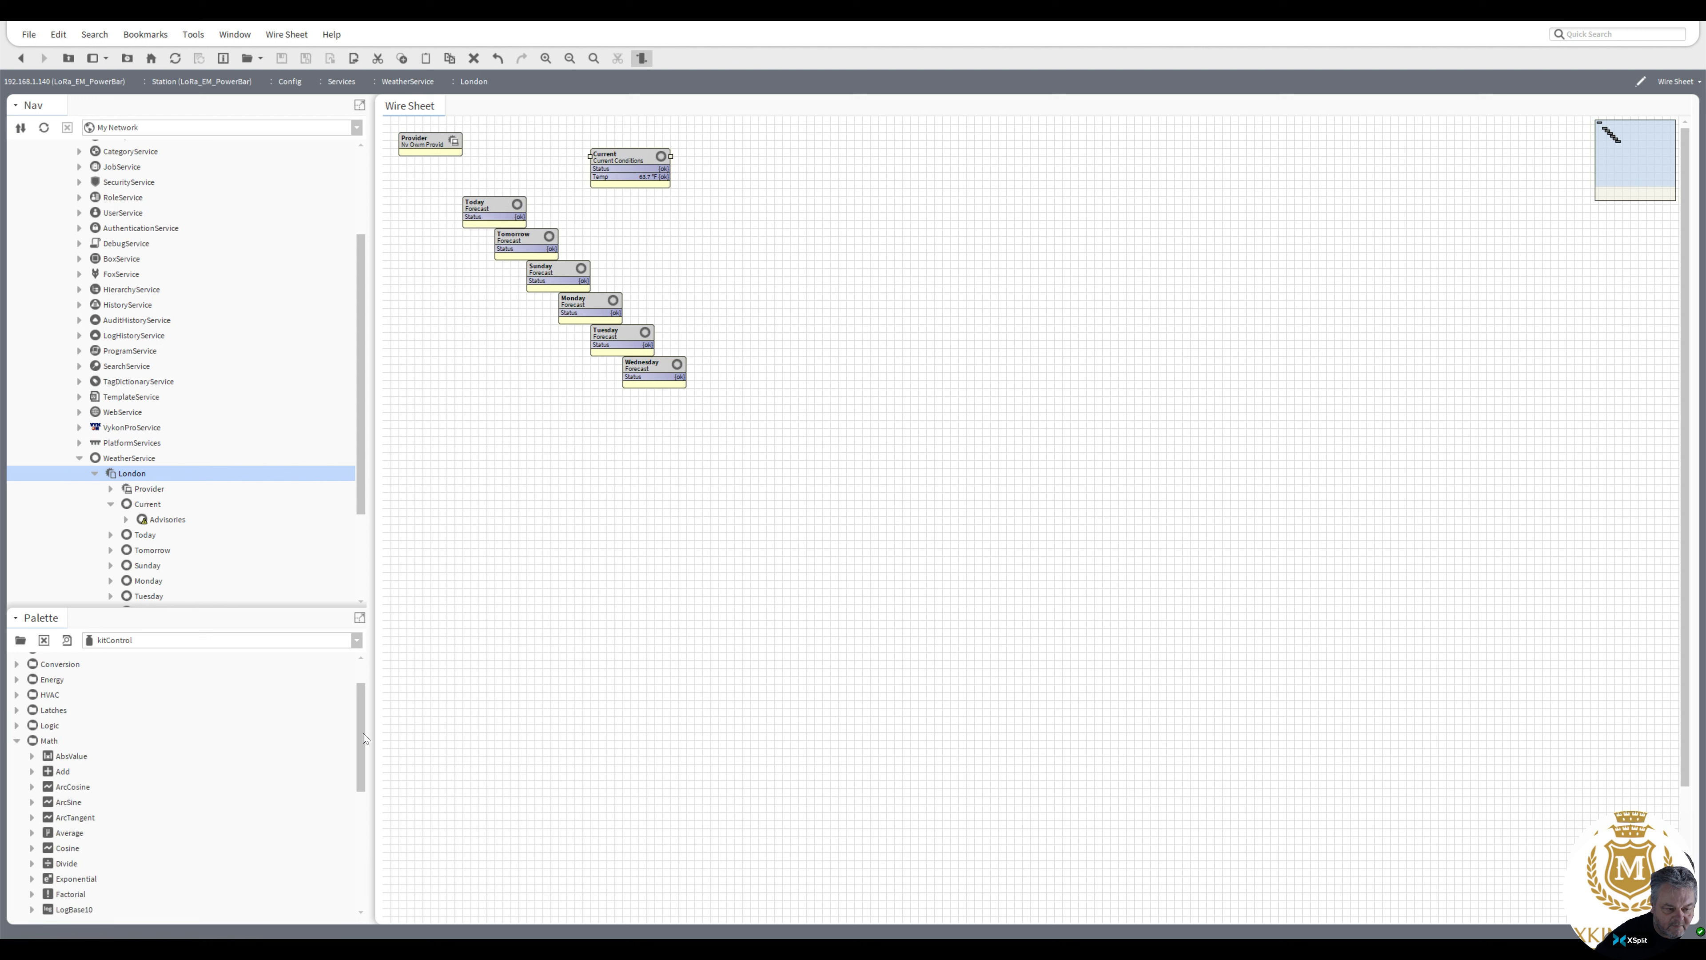
left_click(17, 726)
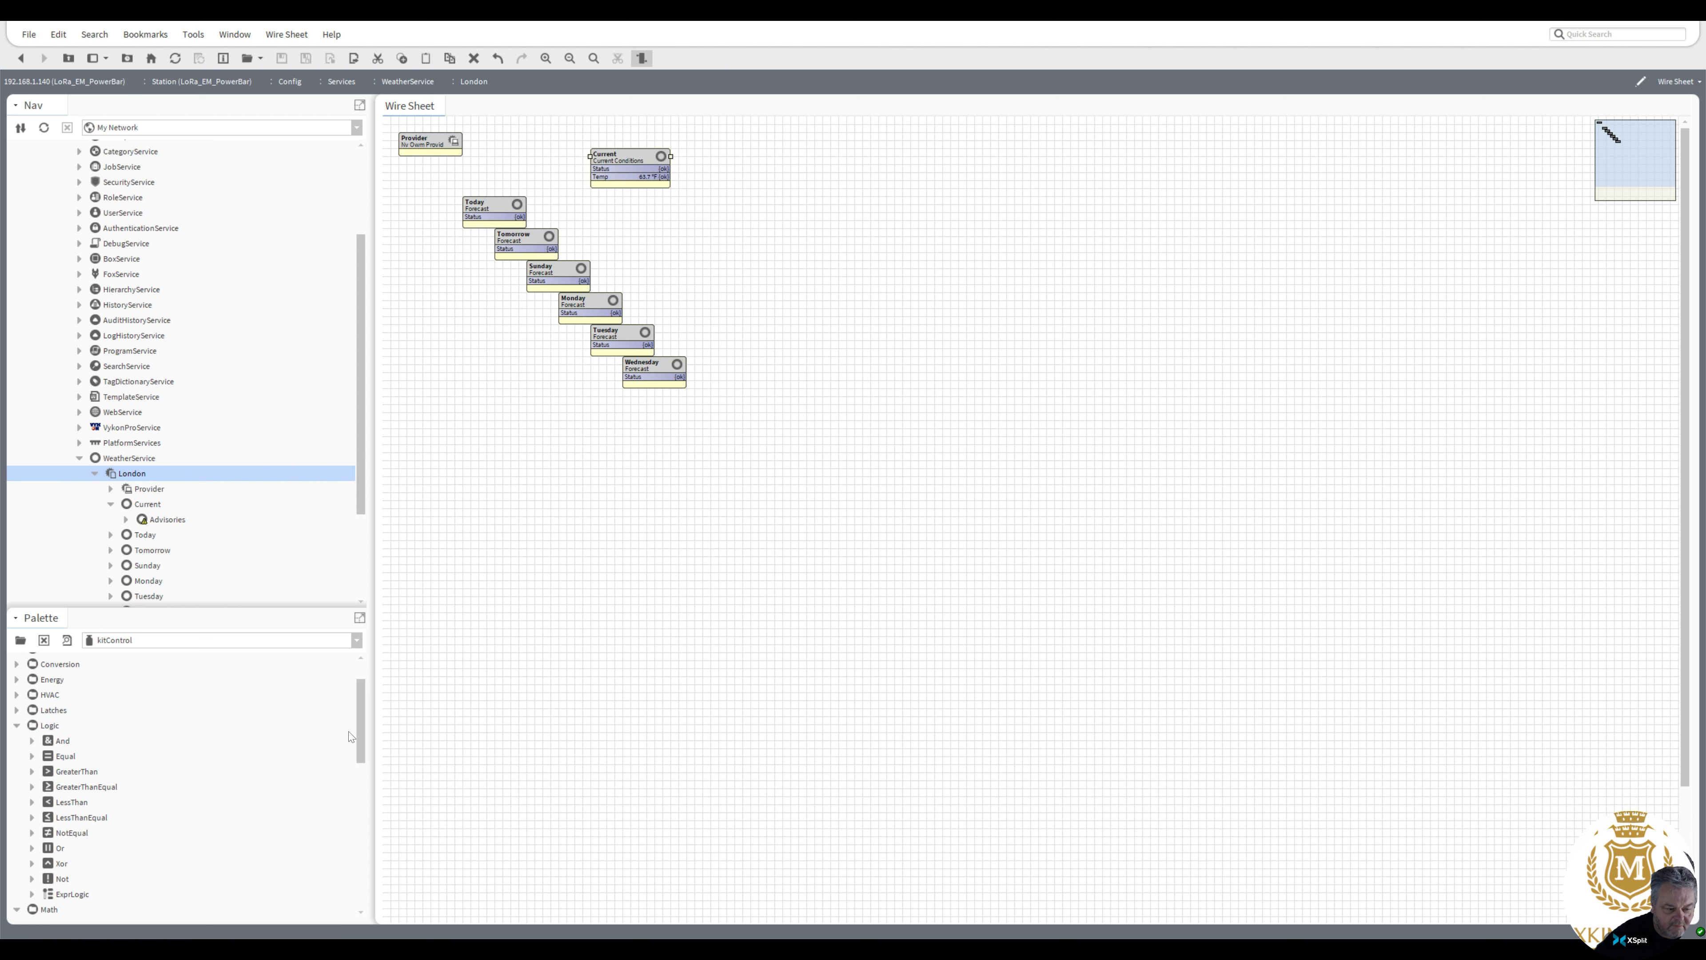
left_click_drag(360, 733, 362, 687)
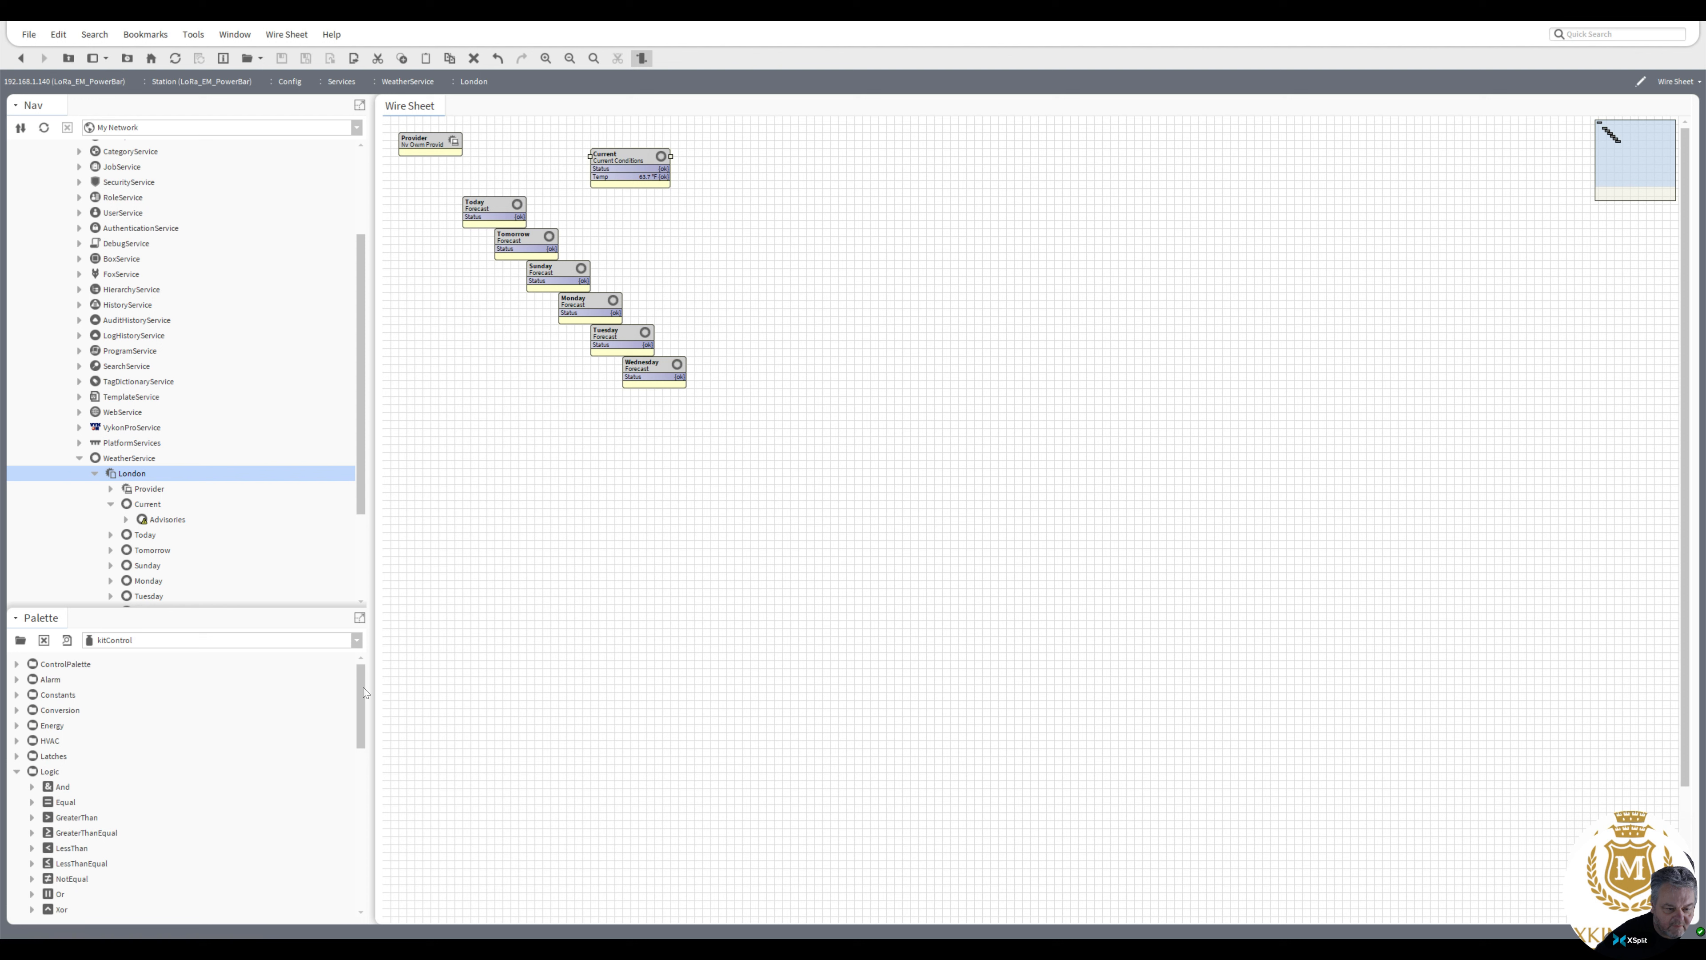
left_click(17, 711)
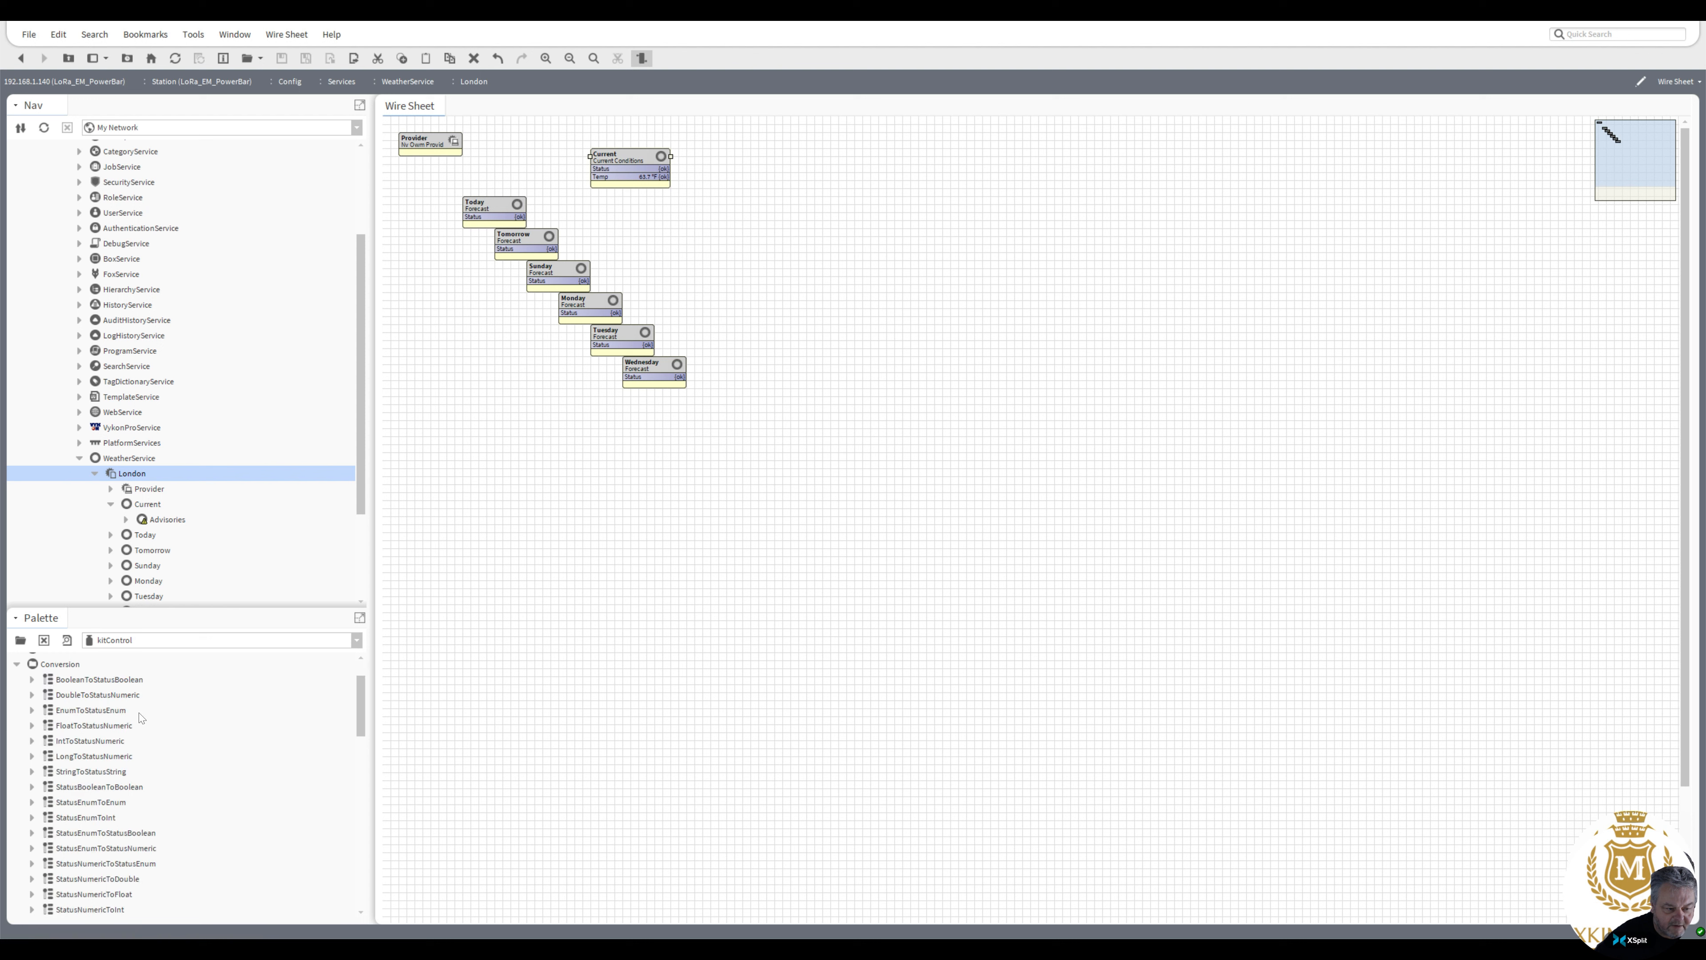
left_click_drag(359, 706, 364, 727)
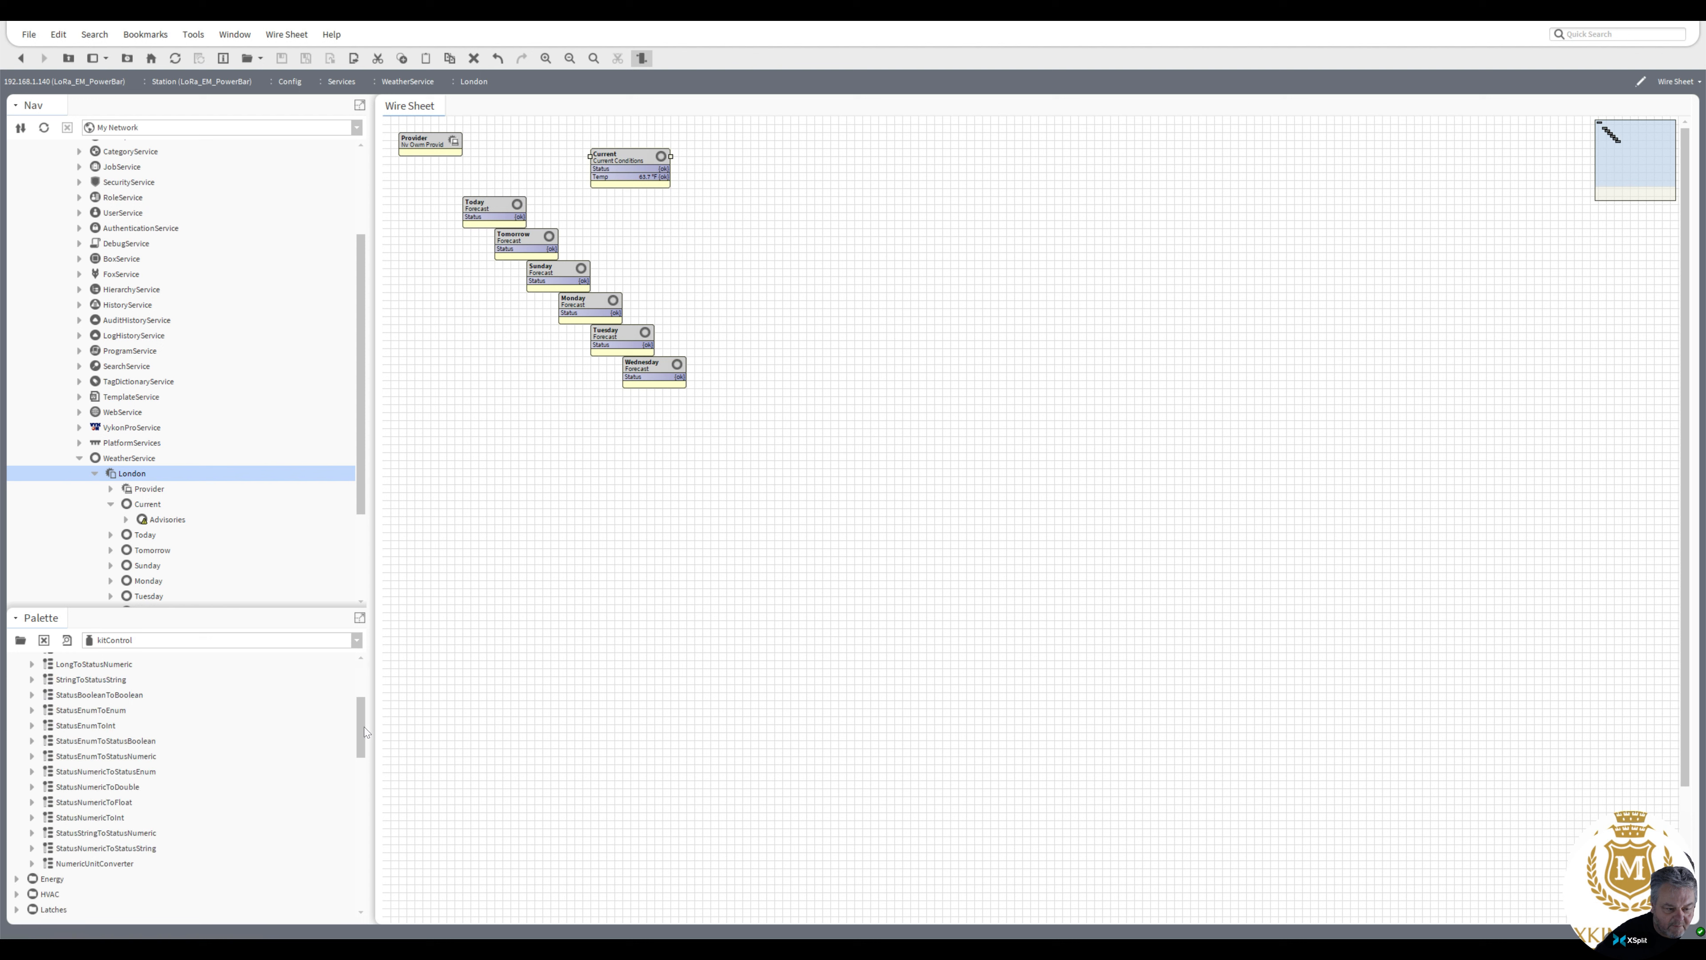
left_click_drag(90, 864, 804, 141)
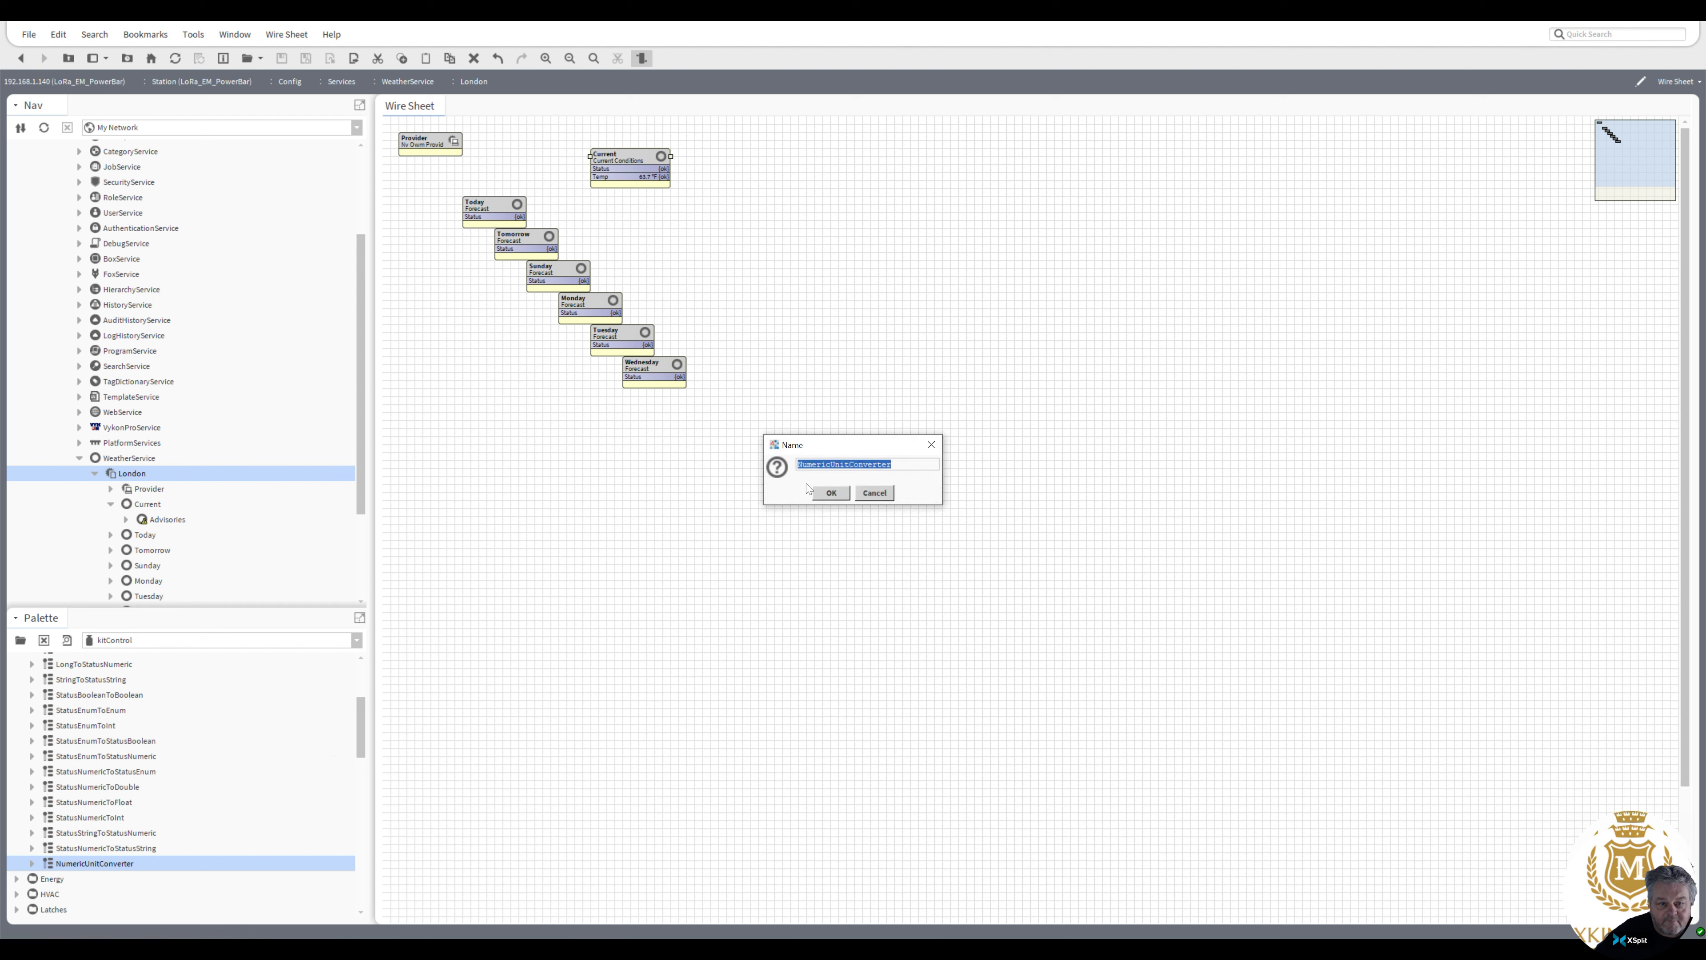
left_click(830, 493)
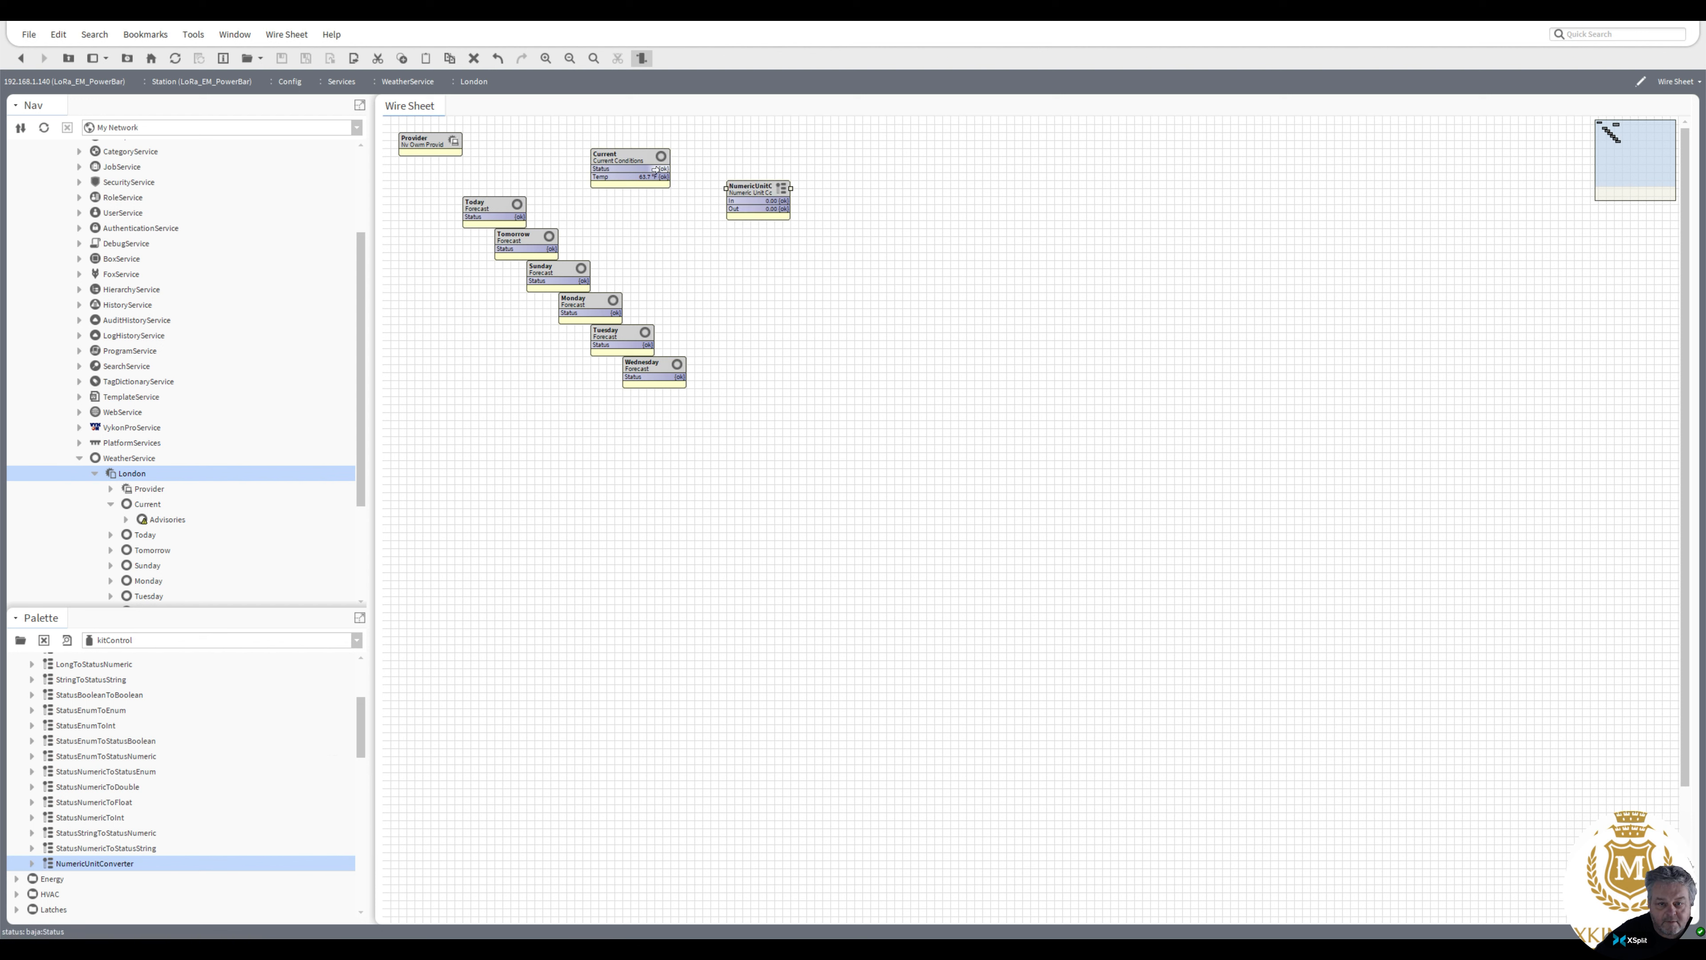
left_click_drag(656, 176, 721, 164)
Set the NumericUnitConverter's Out Facets units to celsius (°C) and save the property sheet
double_click(721, 166)
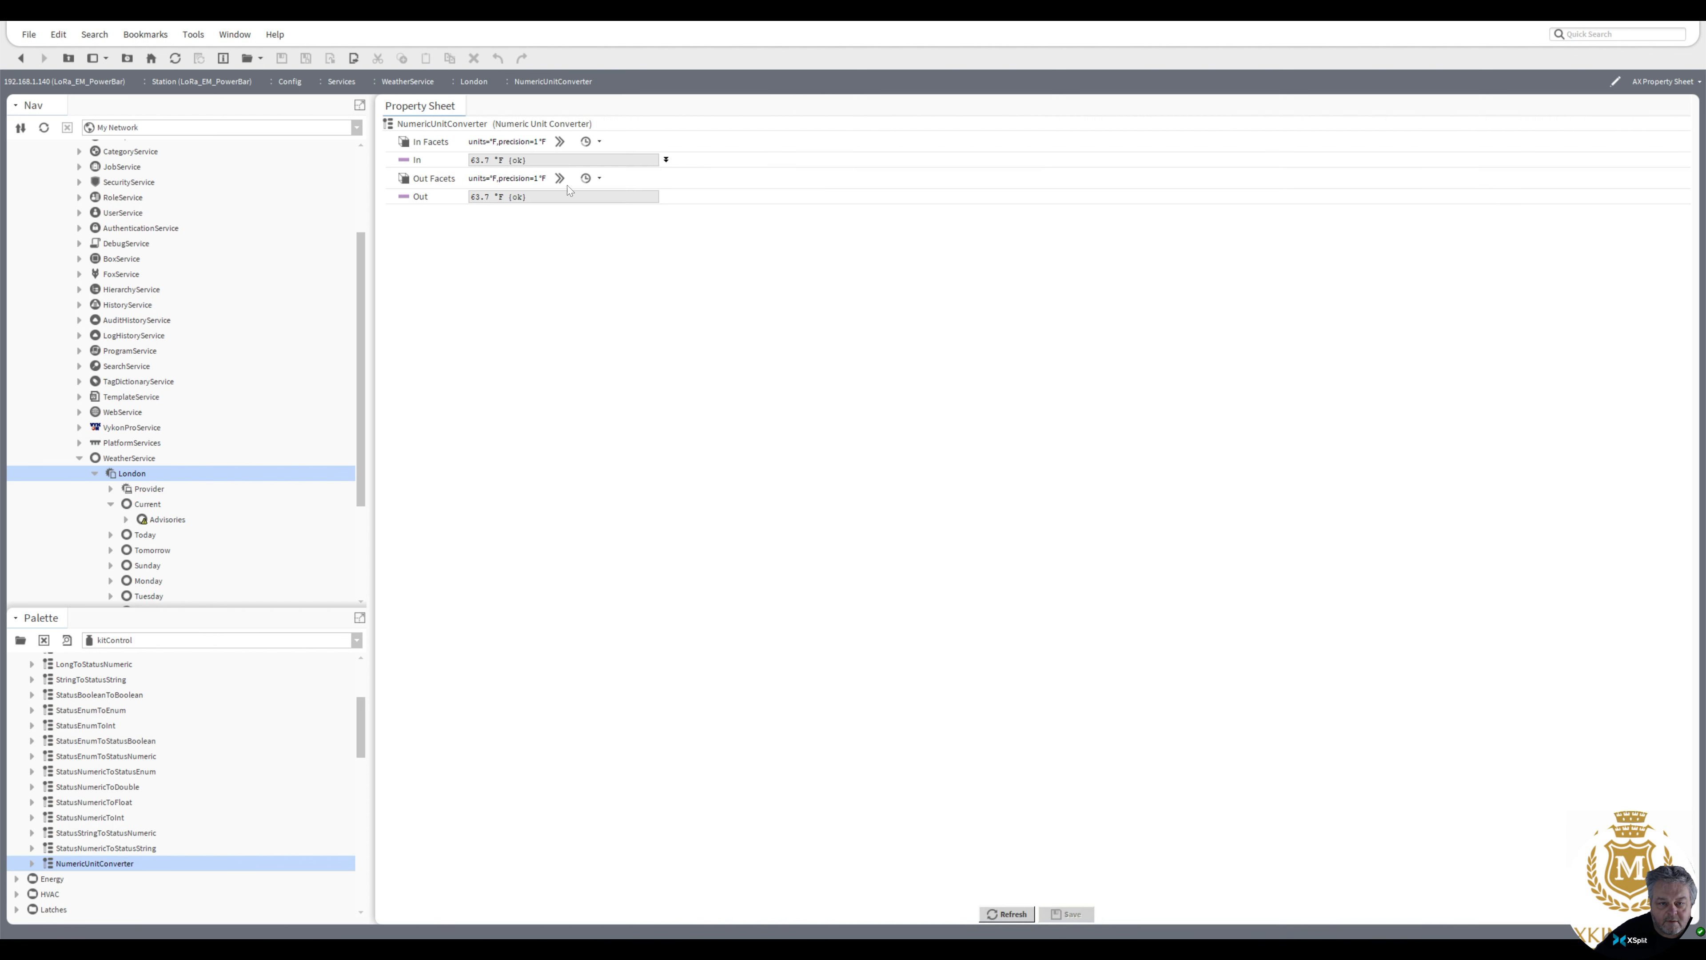
left_click(560, 178)
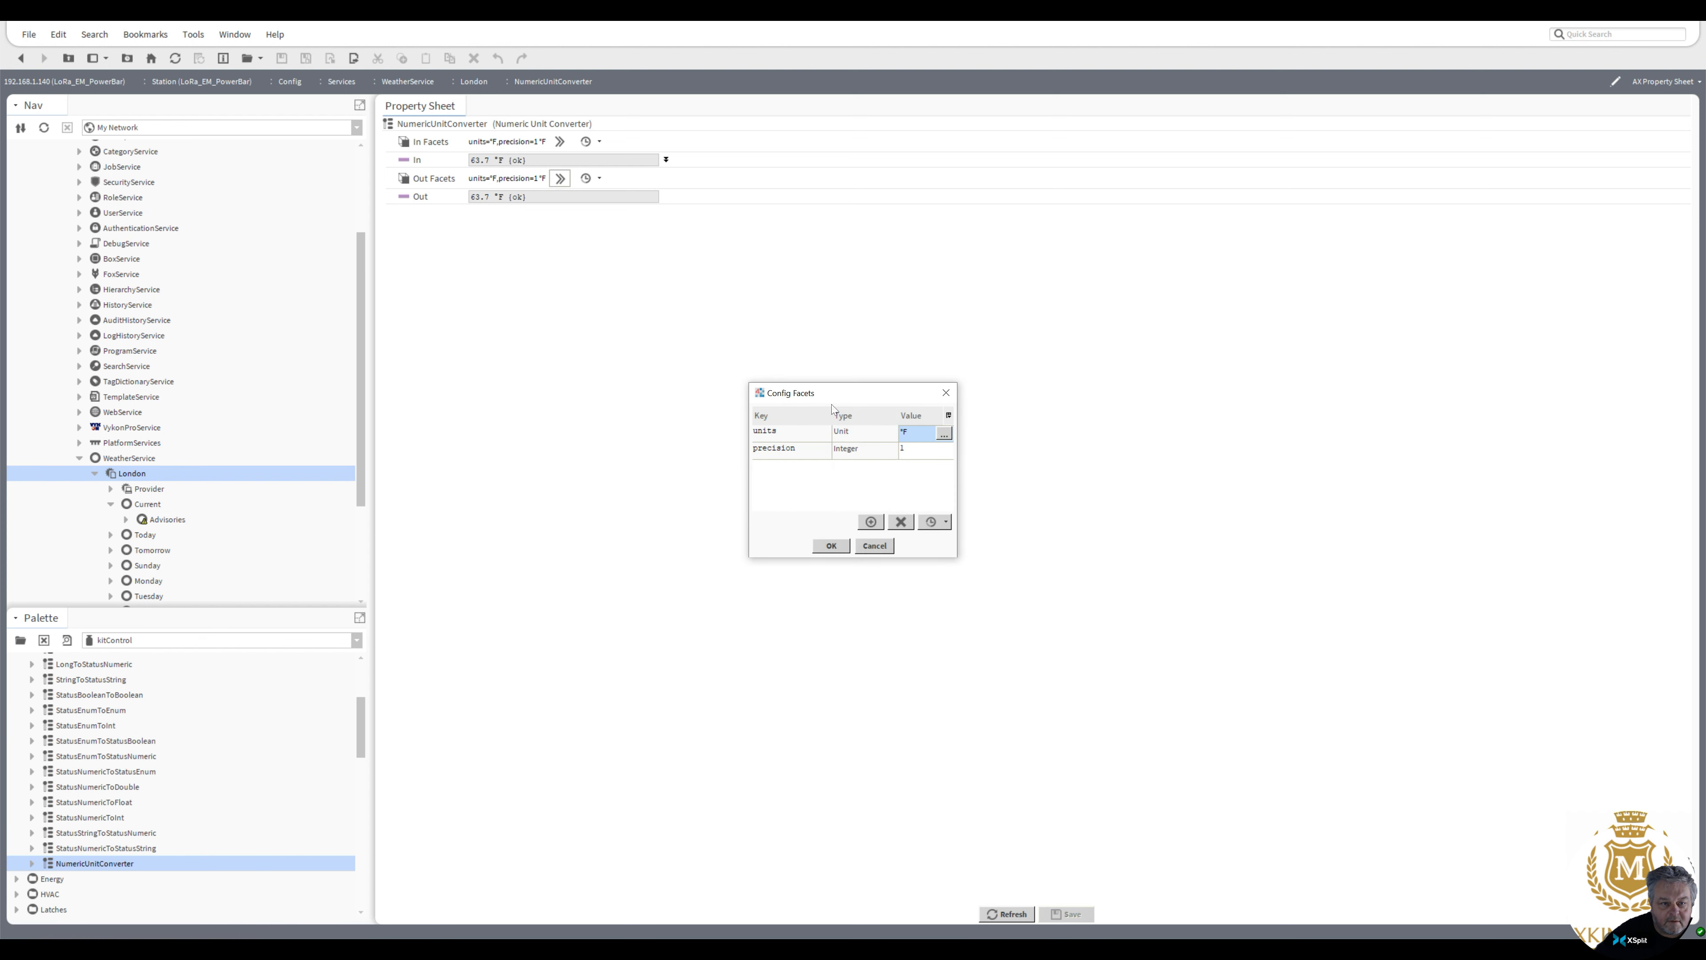
left_click(944, 435)
left_click(952, 469)
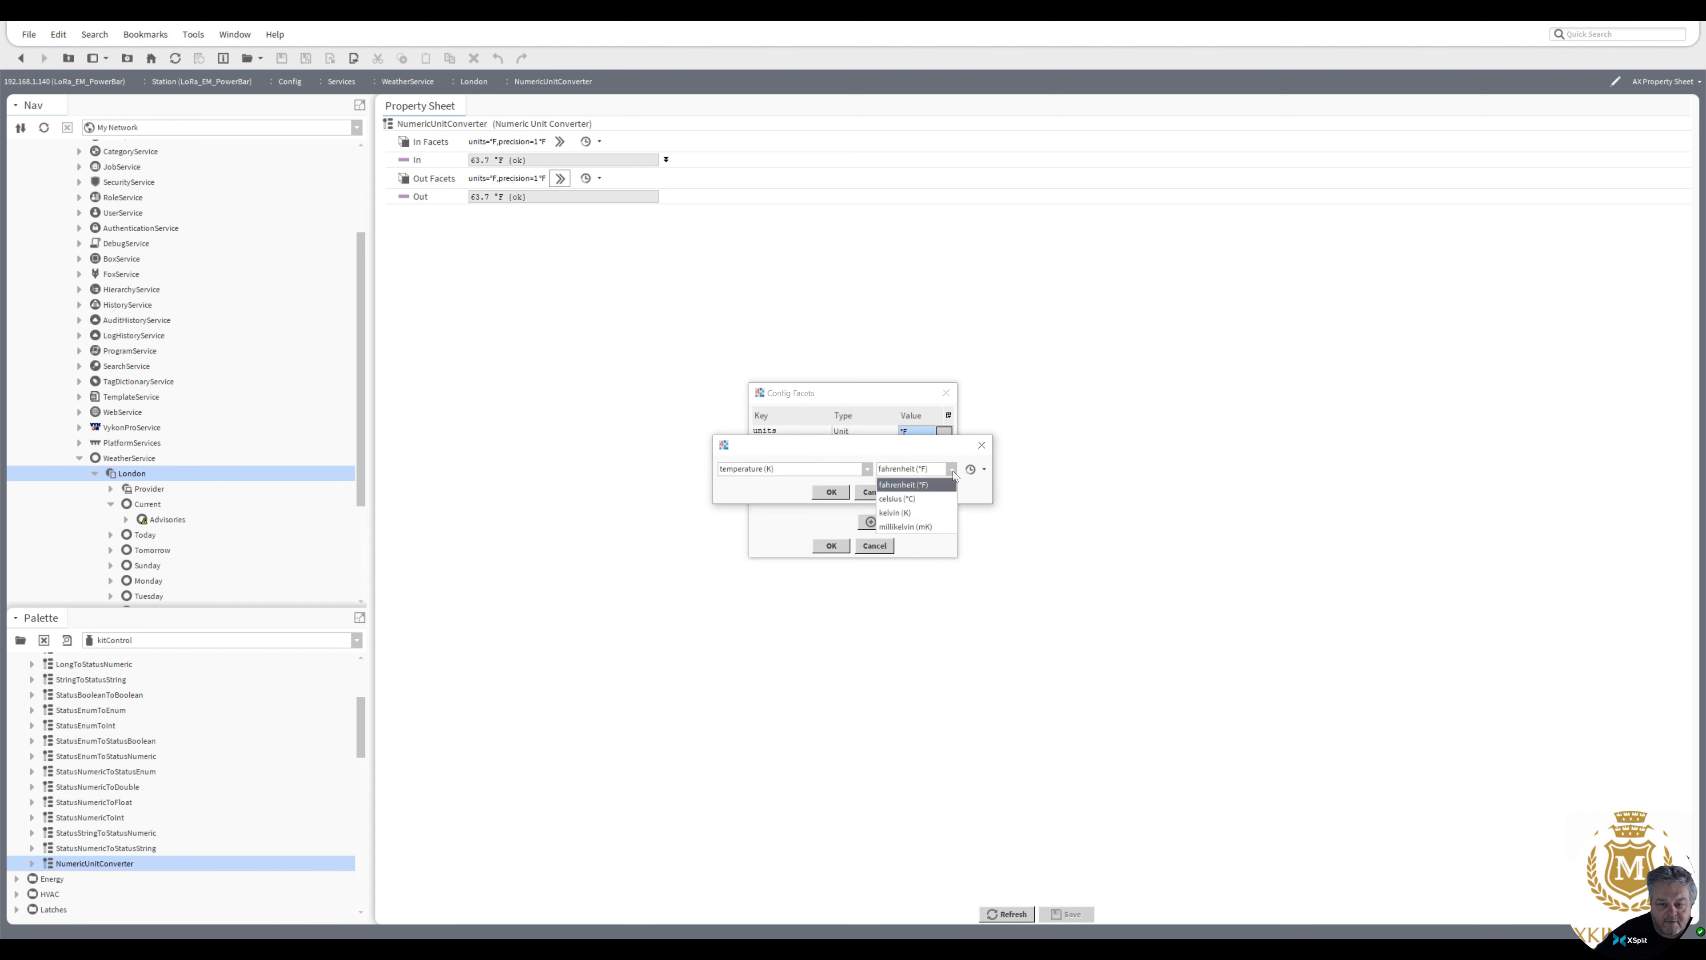
left_click(935, 500)
left_click(833, 492)
left_click(830, 546)
left_click(1069, 916)
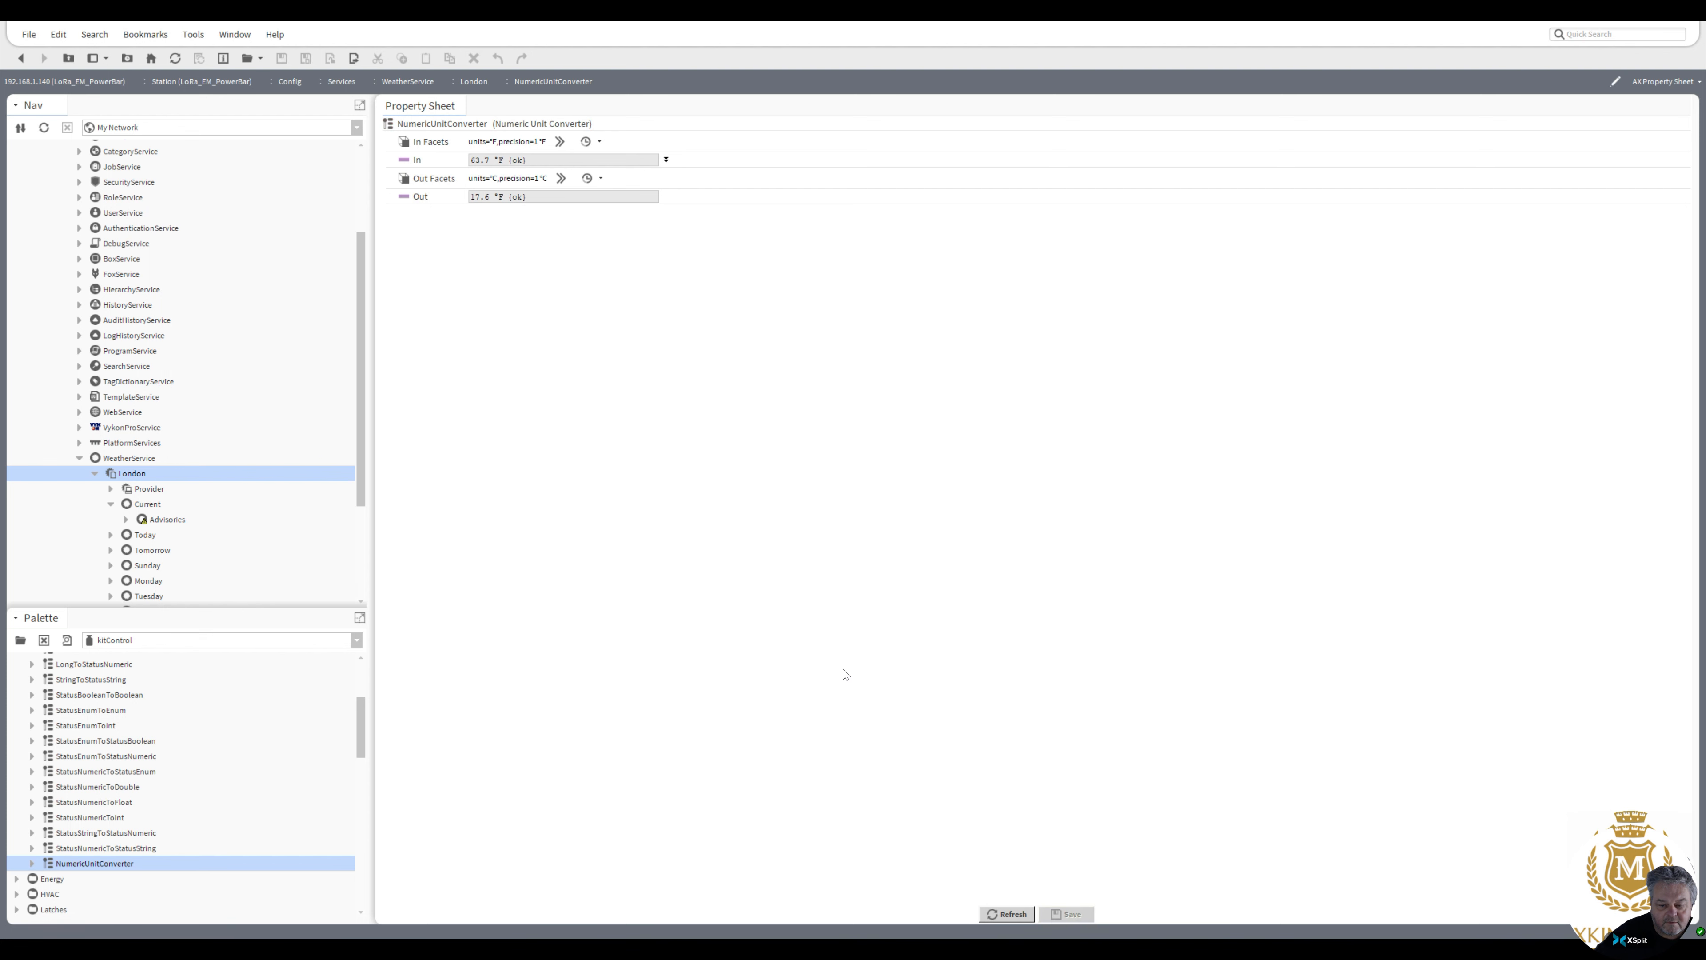
Link the NumericUnitConverter's Out to the OAT input of the Optimiser in the Logic folder
left_click(20, 58)
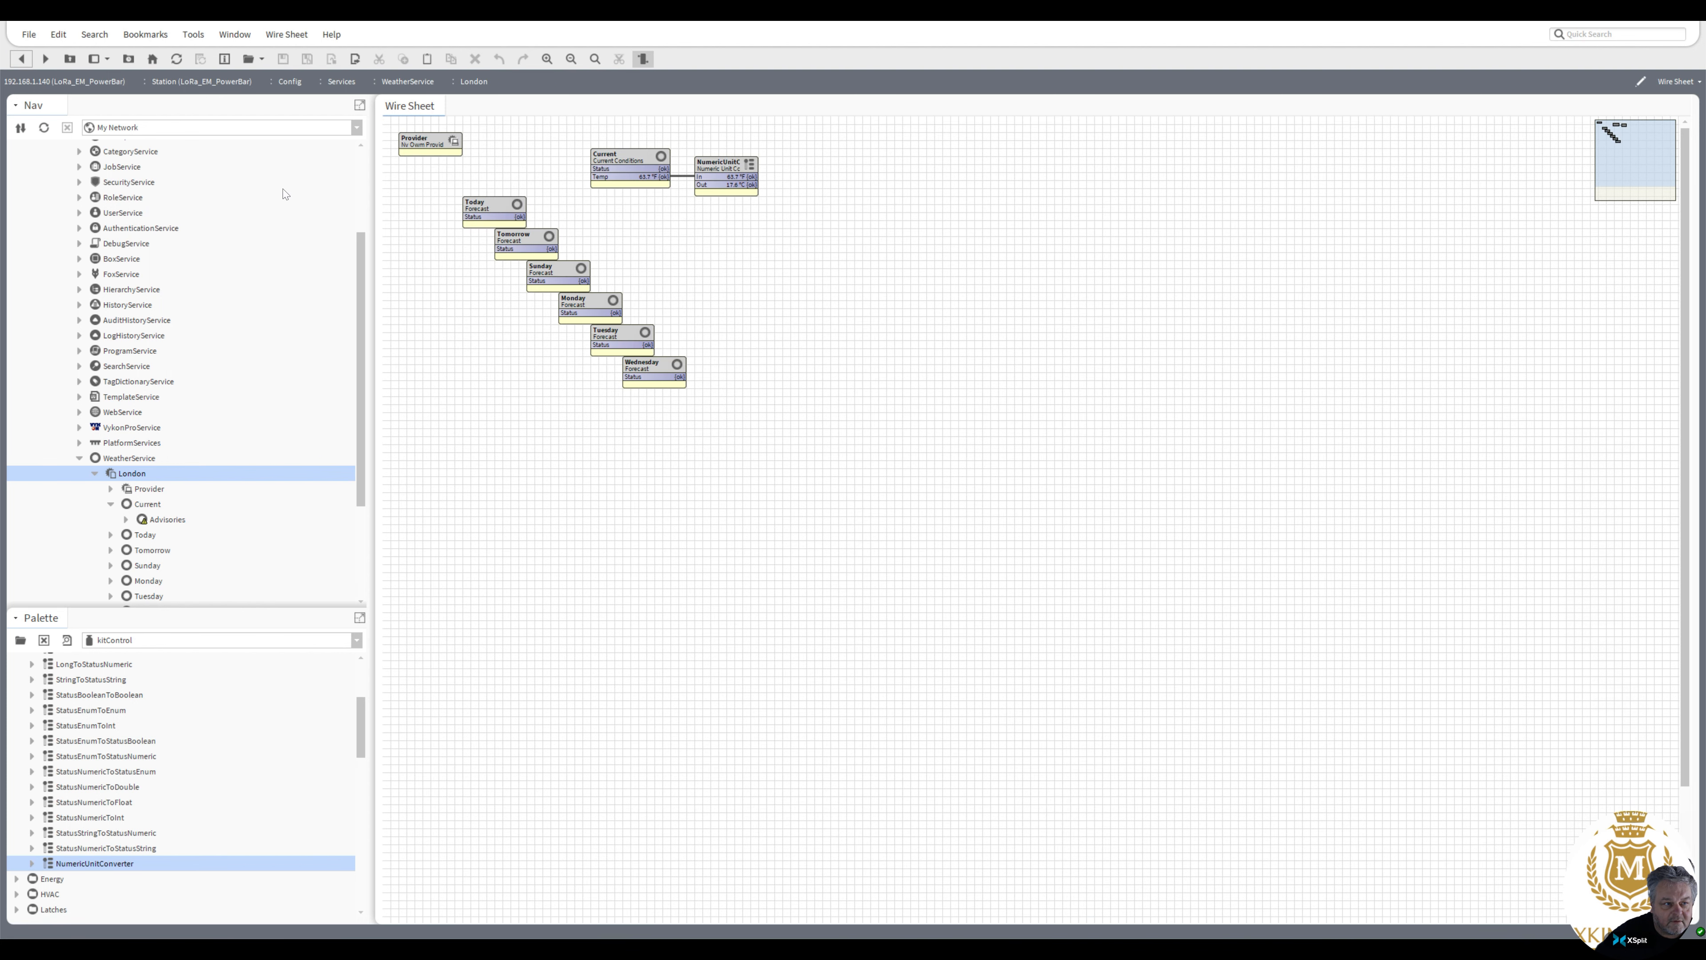
right_click(733, 166)
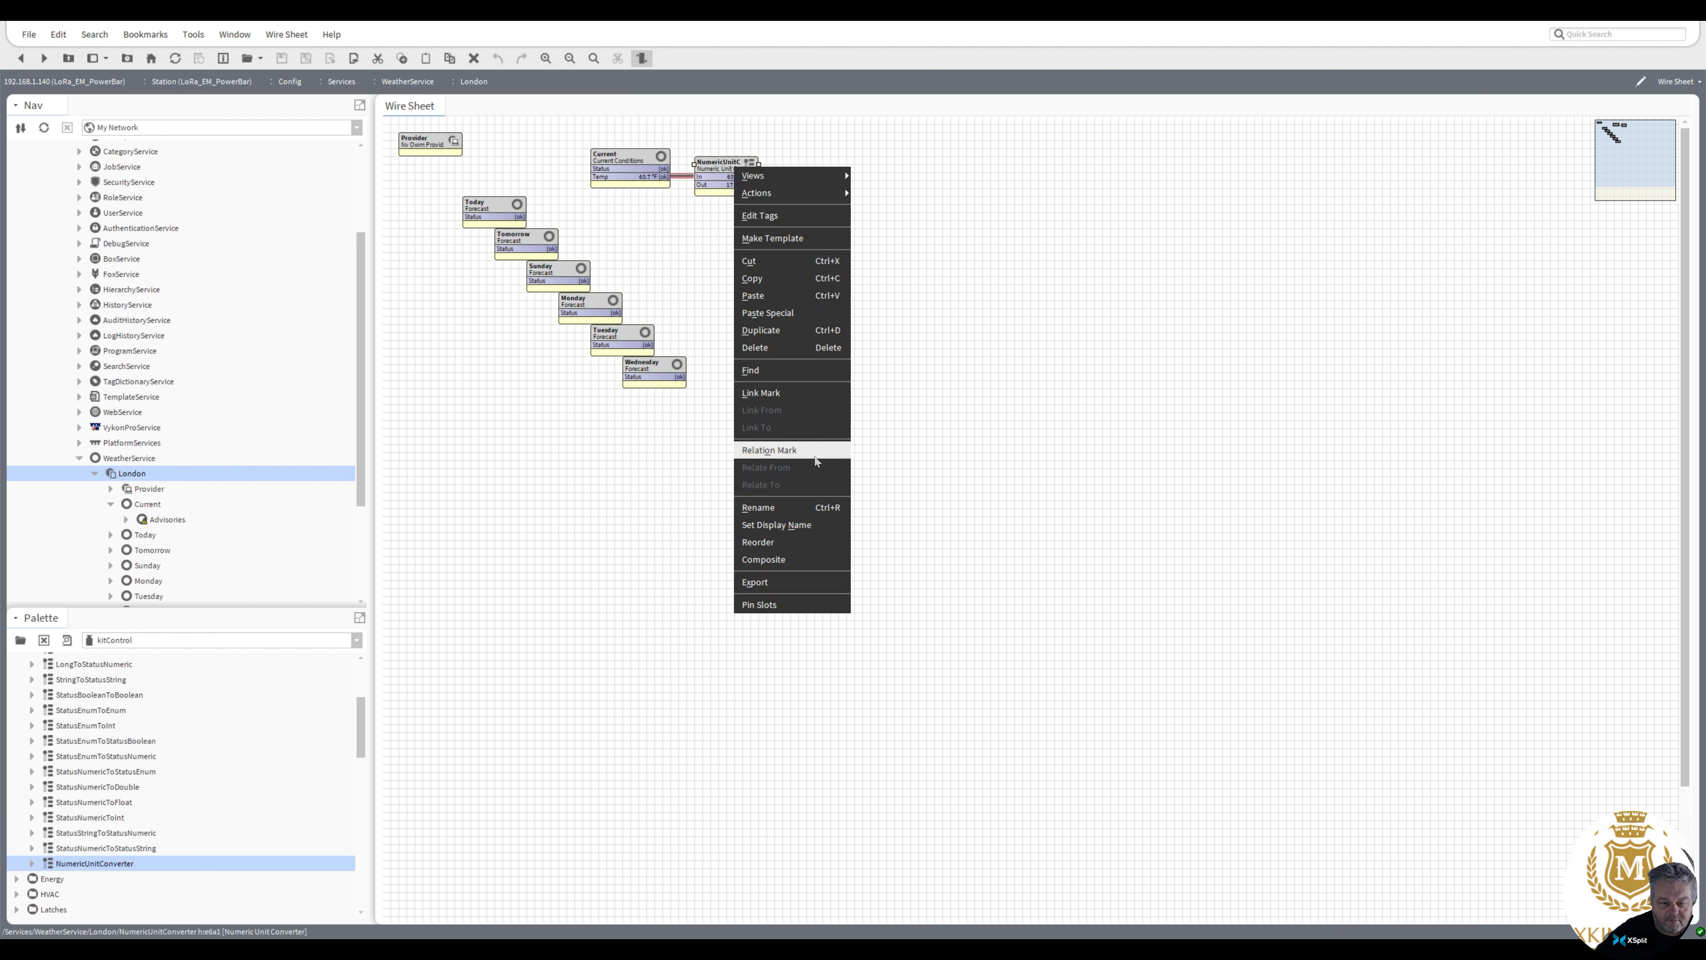
left_click(801, 393)
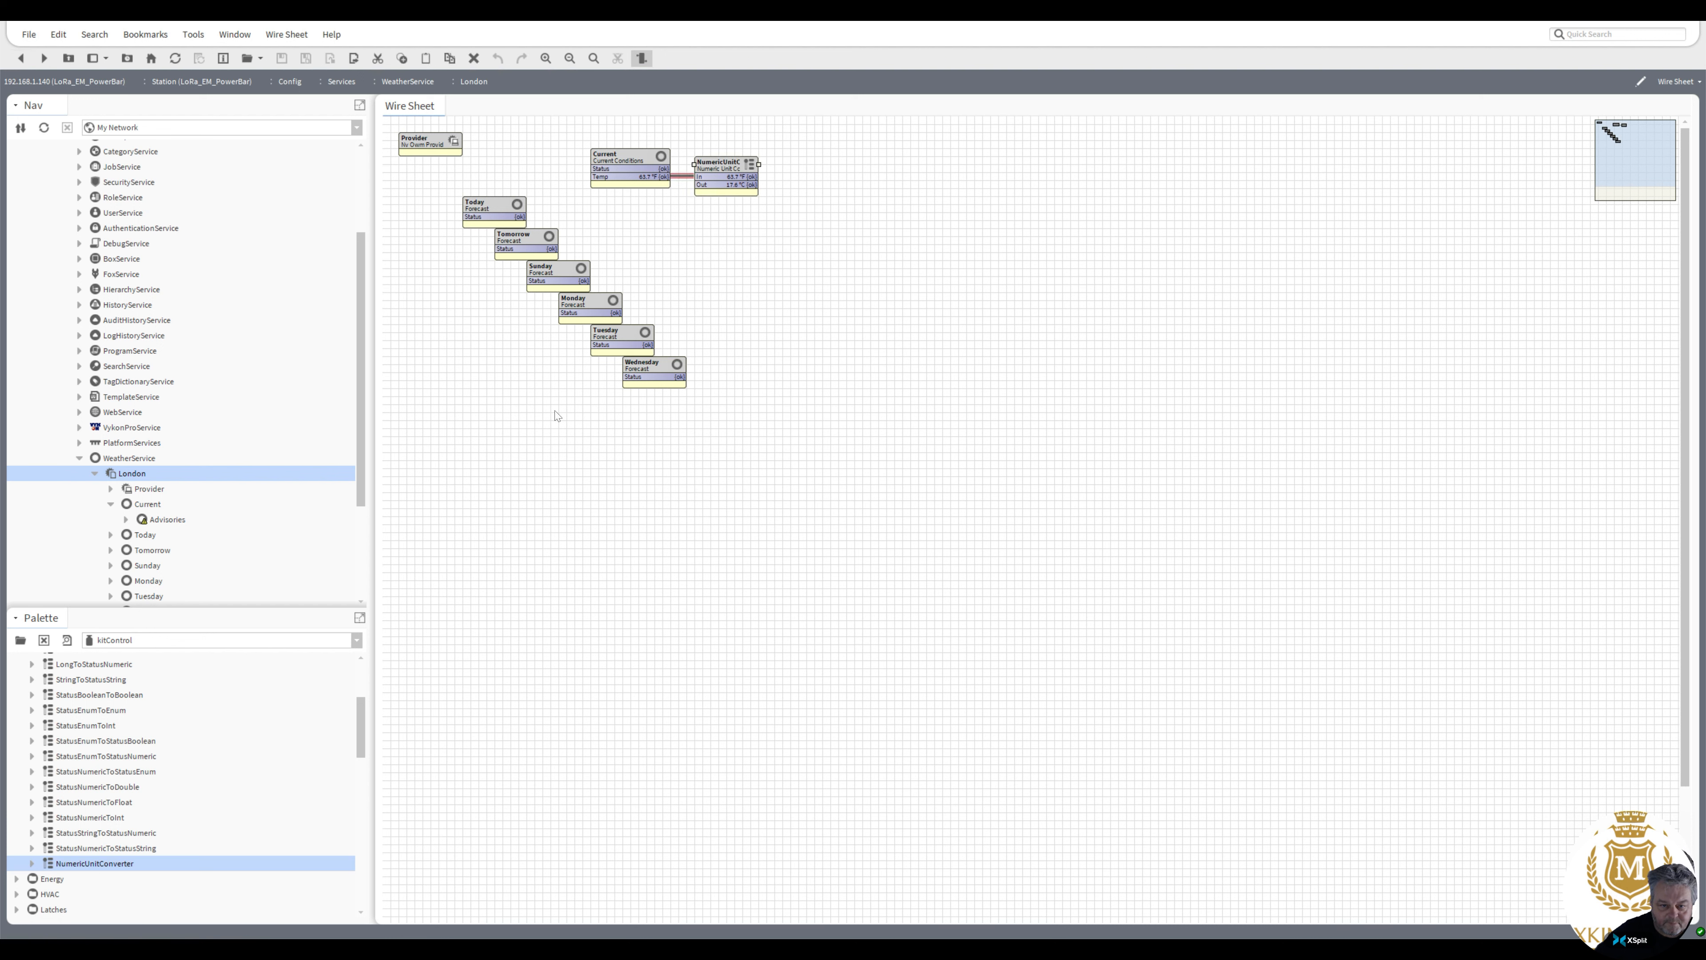
left_click_drag(359, 420, 354, 517)
left_click(63, 523)
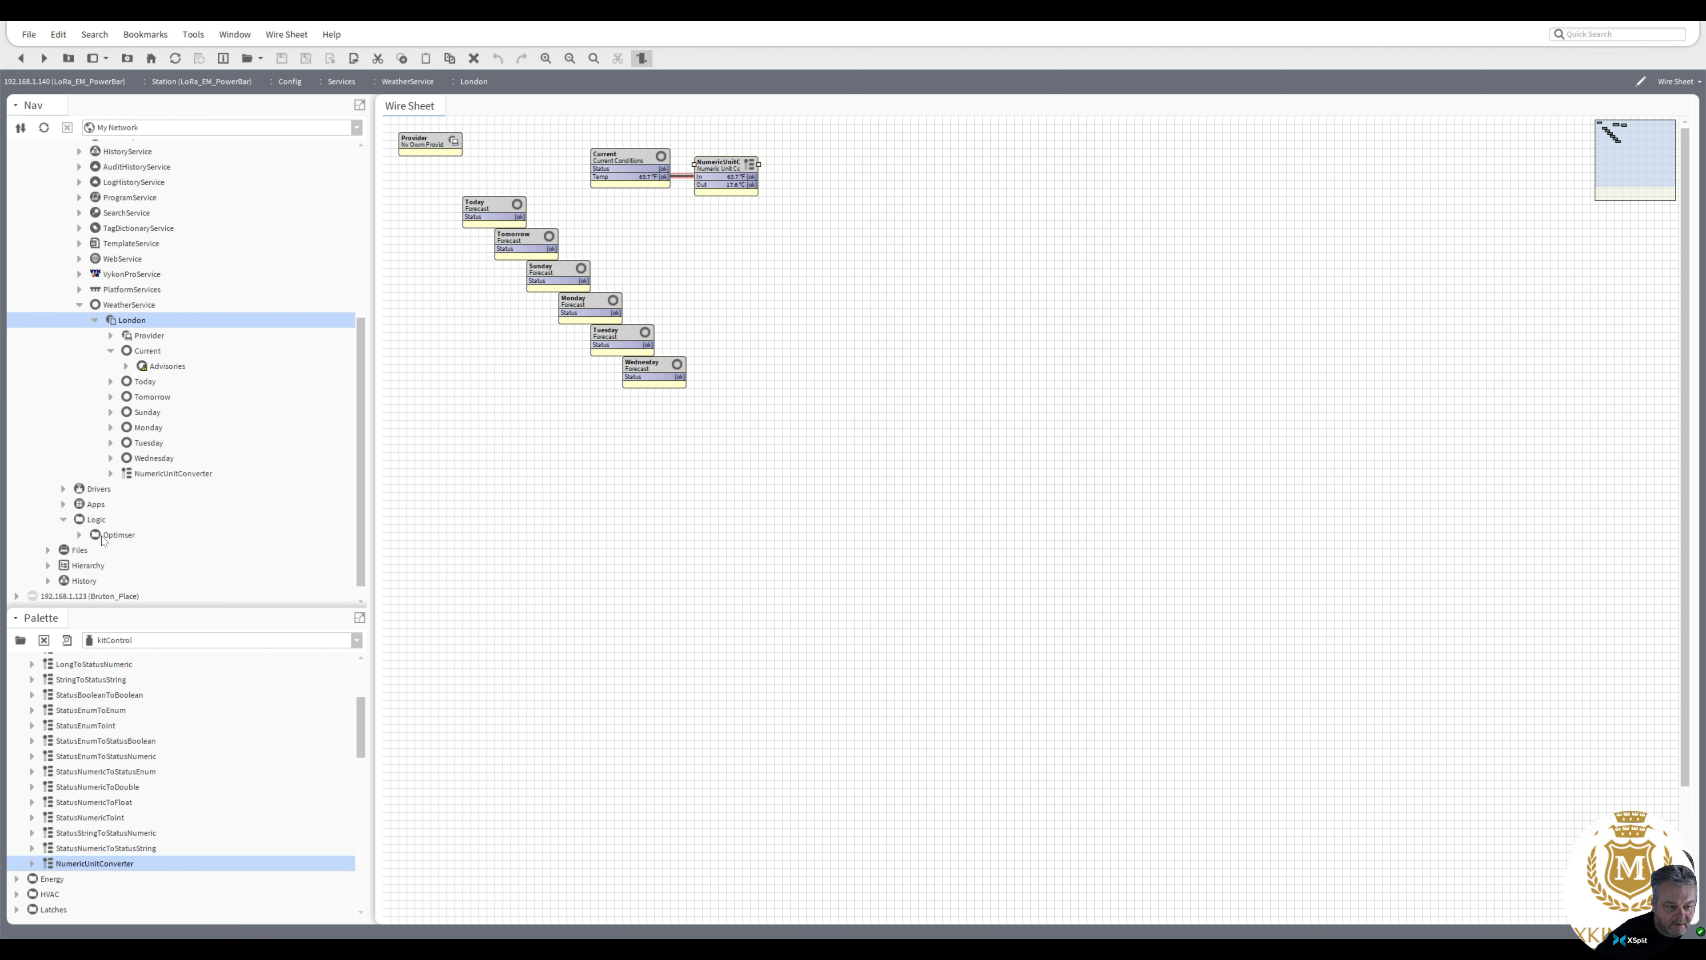
double_click(96, 519)
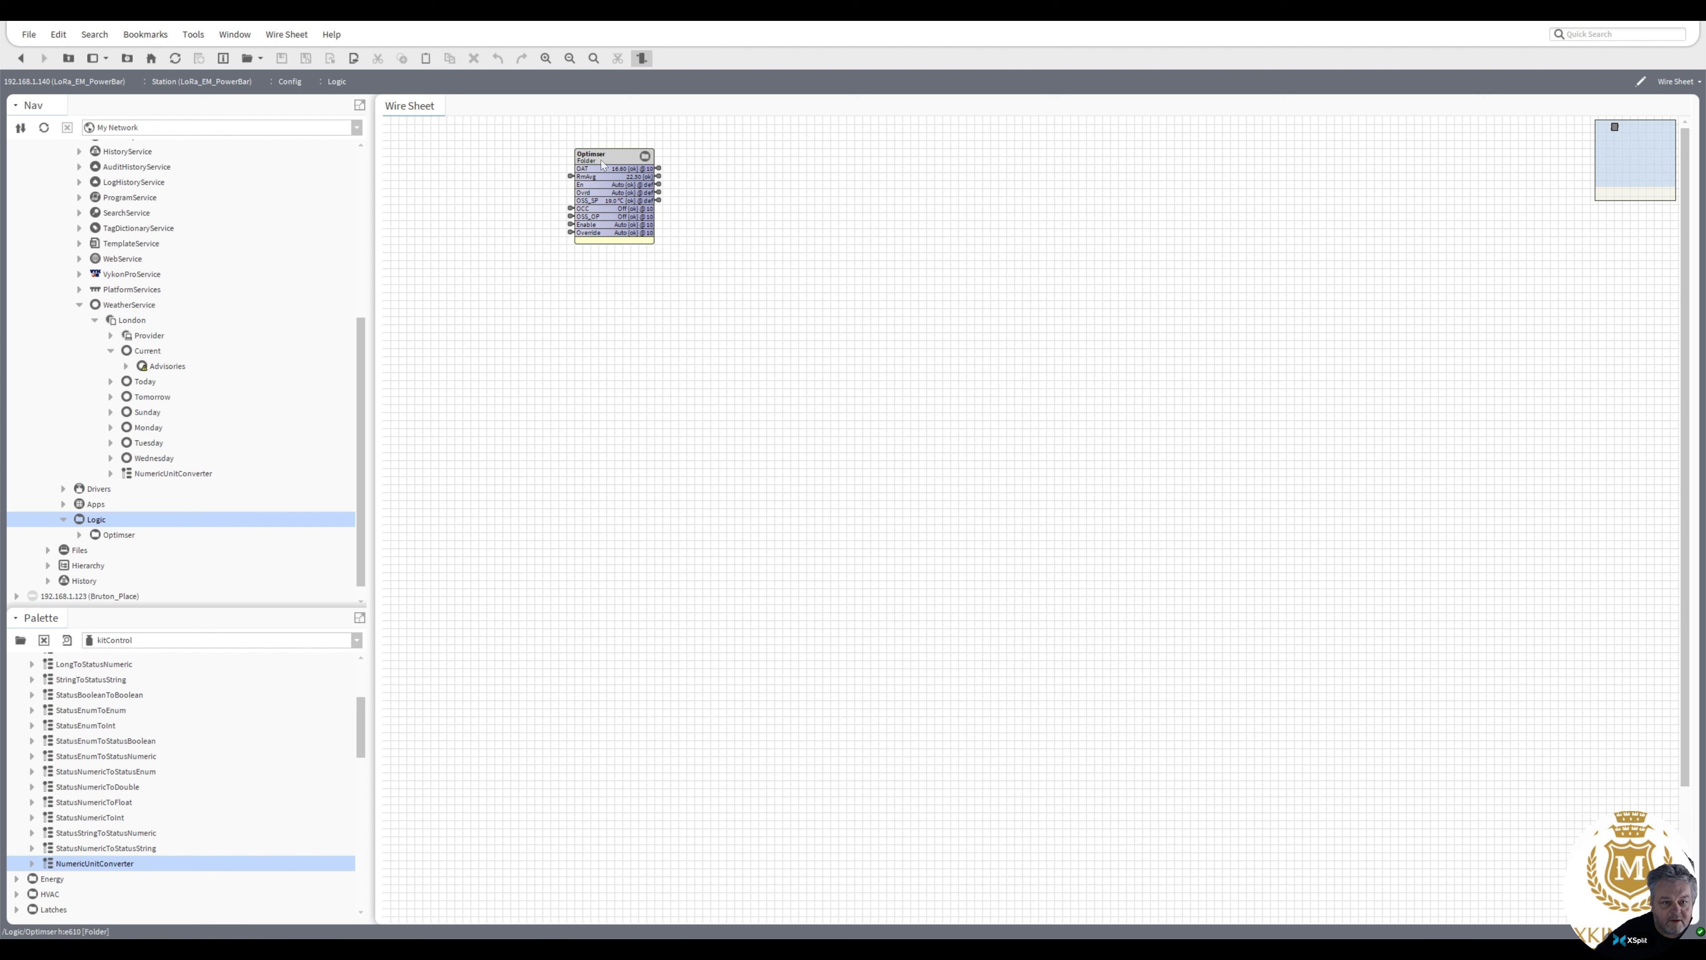
right_click(602, 159)
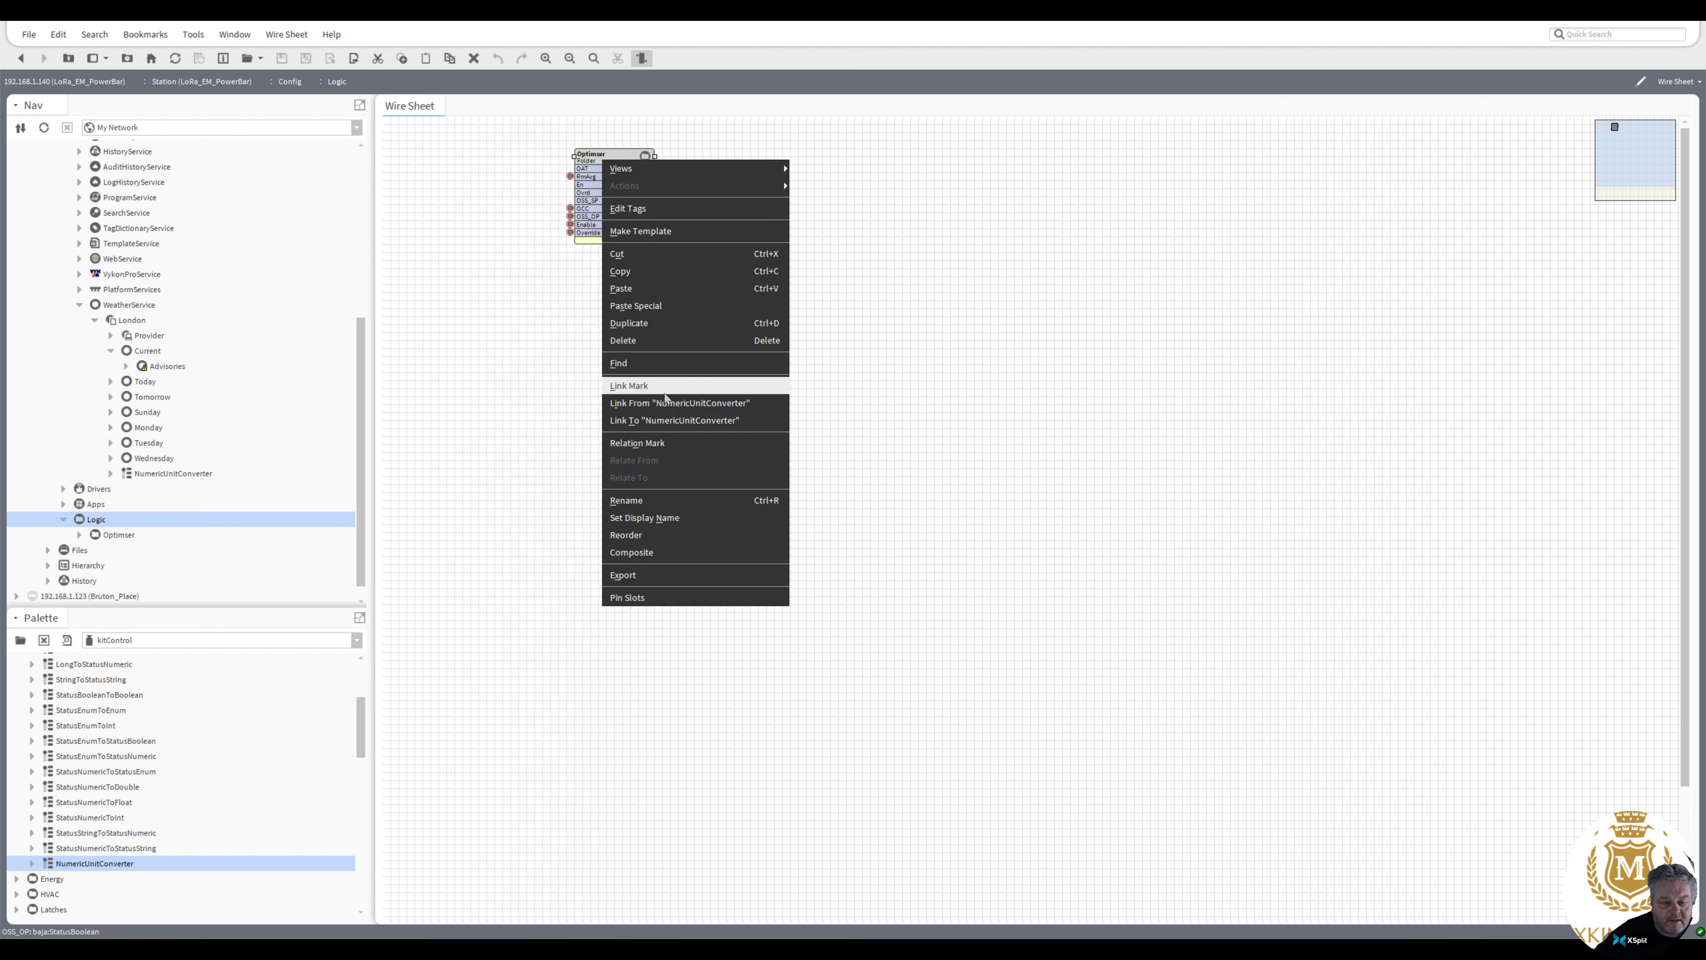
left_click(678, 403)
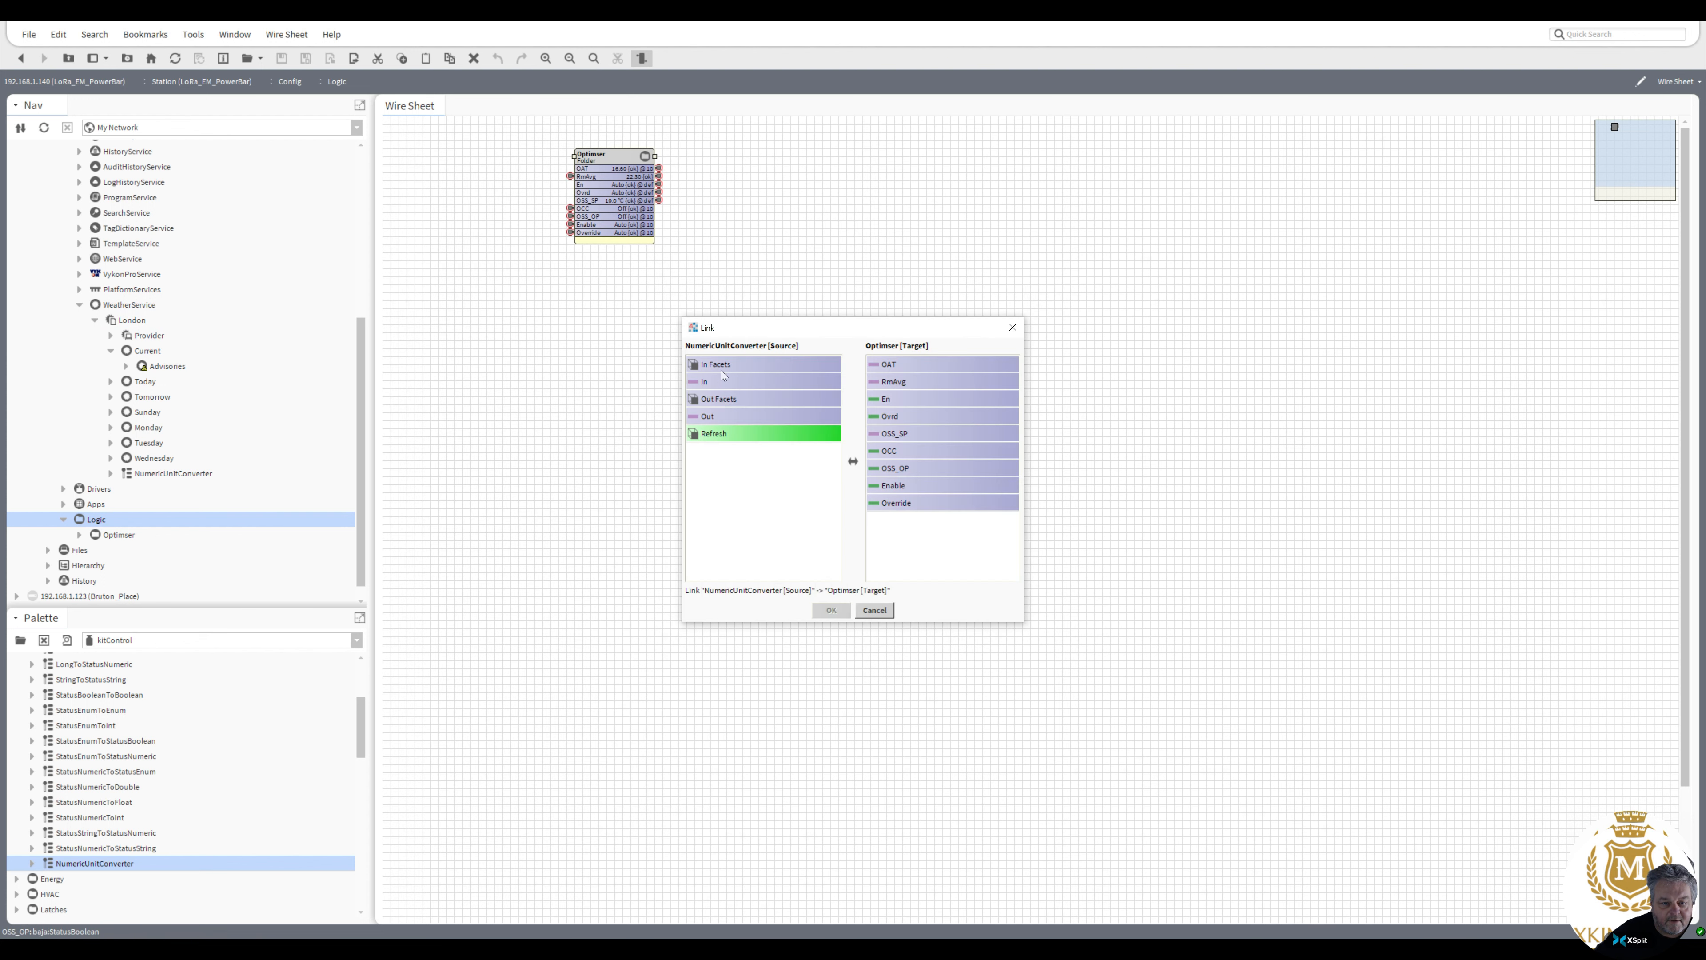
left_click(704, 417)
left_click(889, 364)
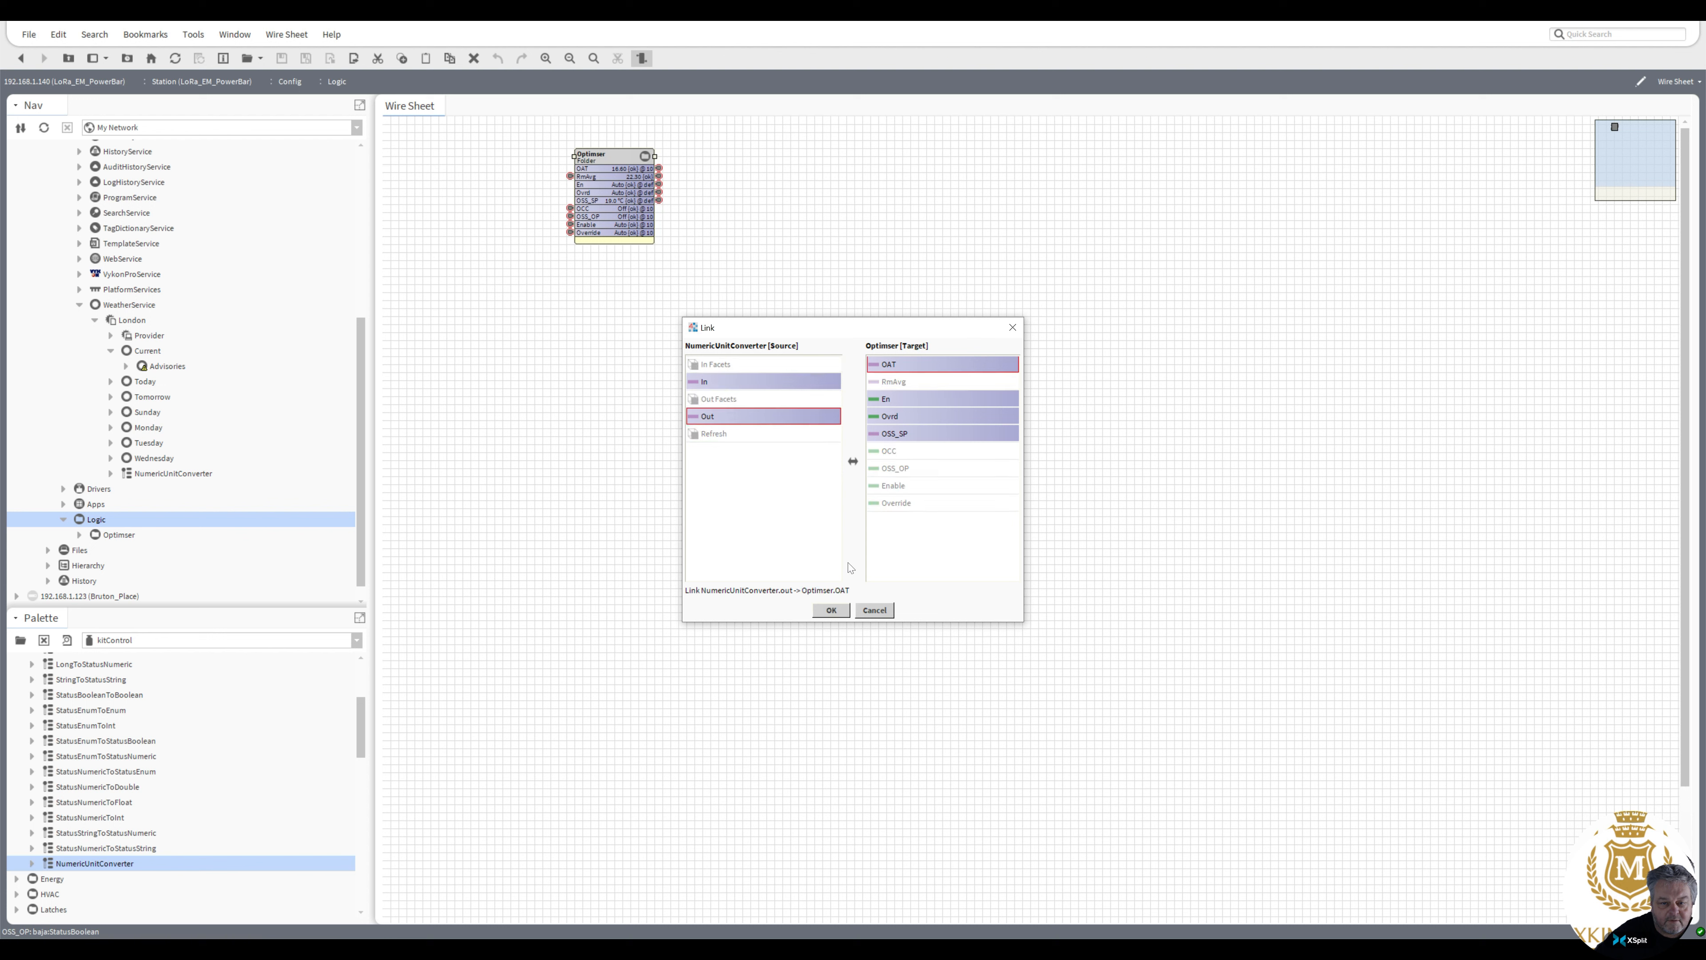
left_click(831, 610)
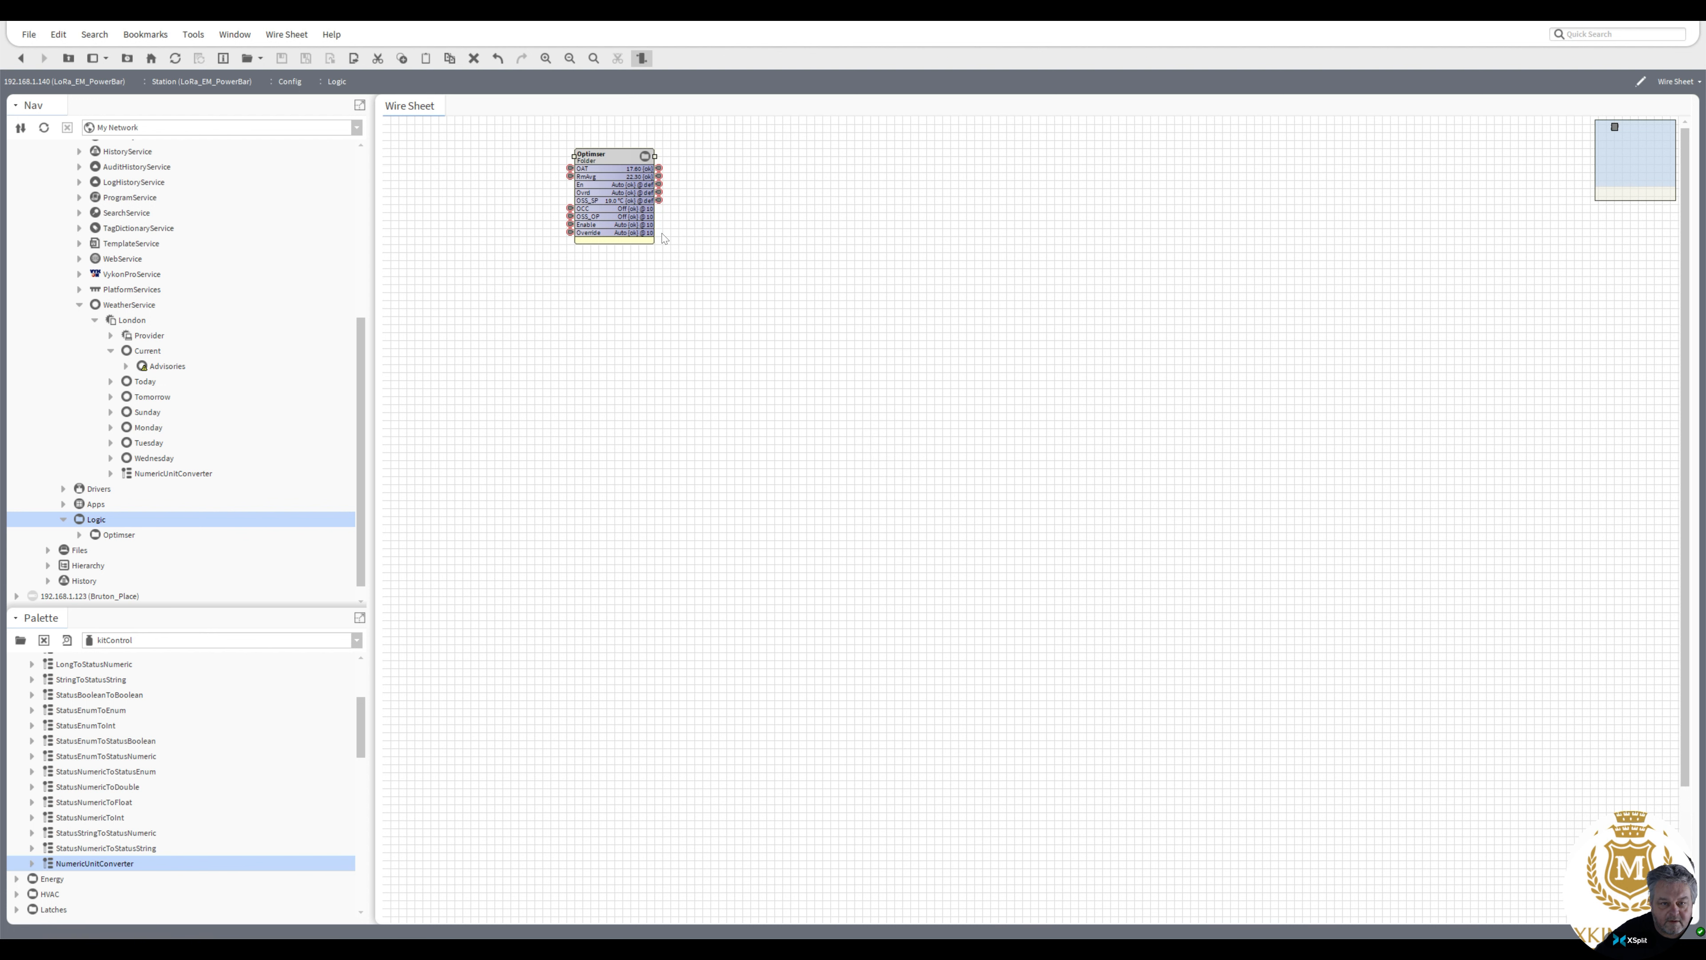
Open the Optimiser's BooleanSchedule and add a Sunday event from 6:00 AM to 12:30 PM
double_click(607, 159)
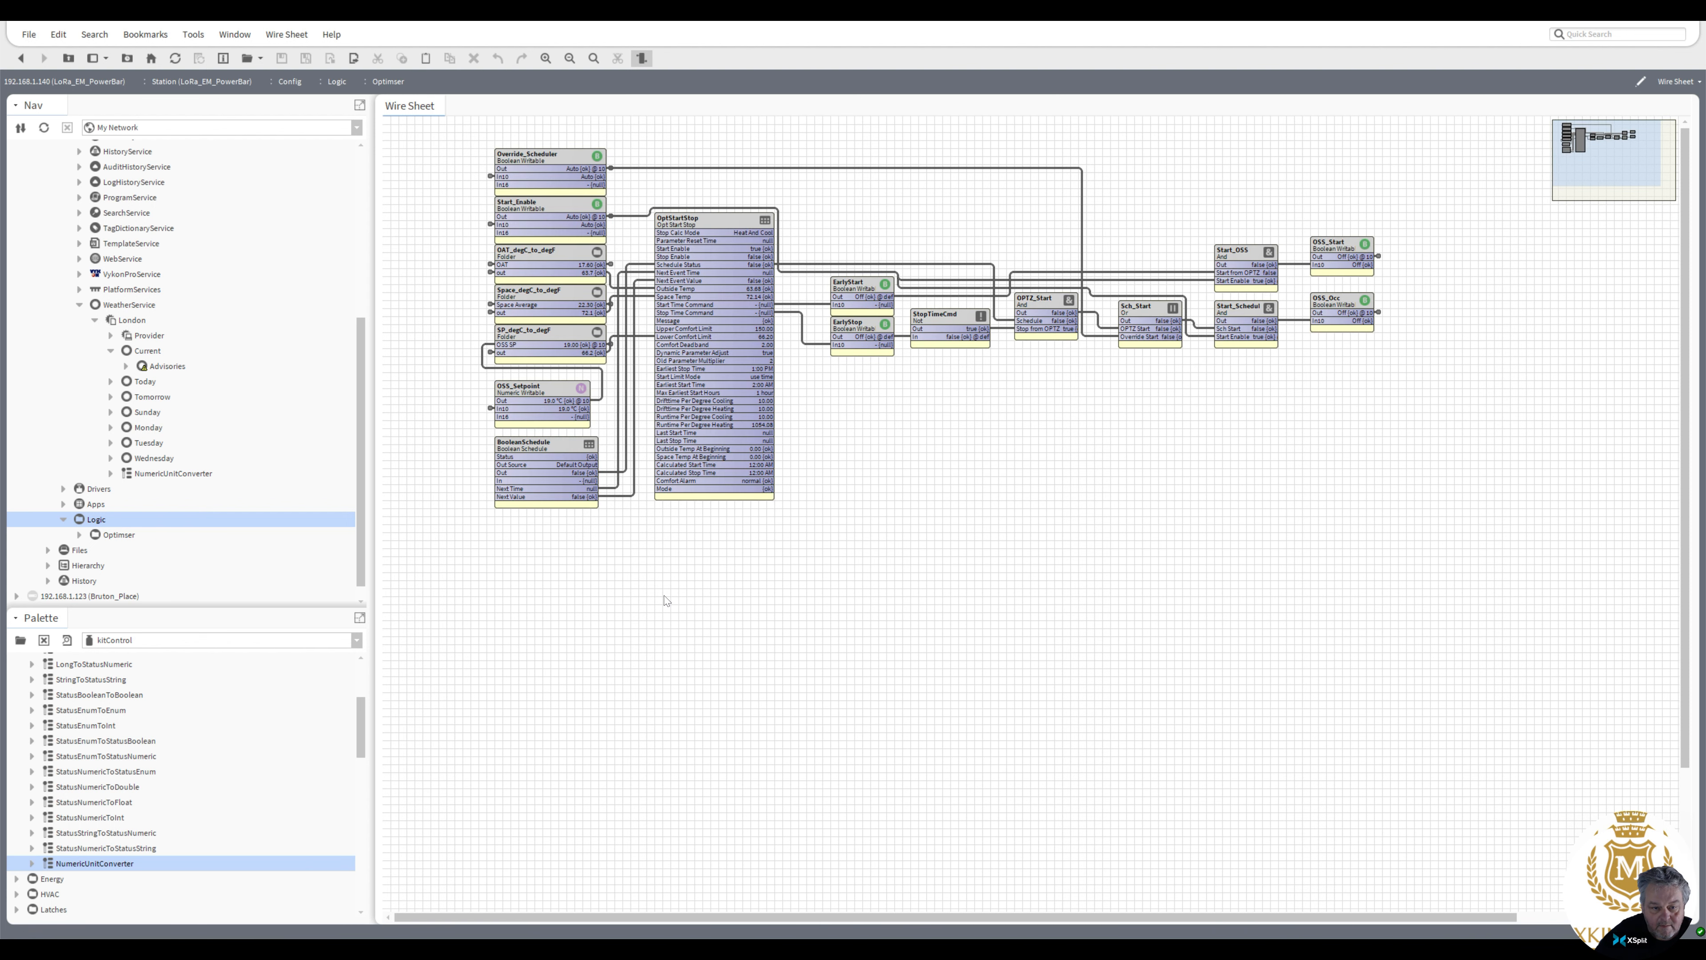
double_click(537, 448)
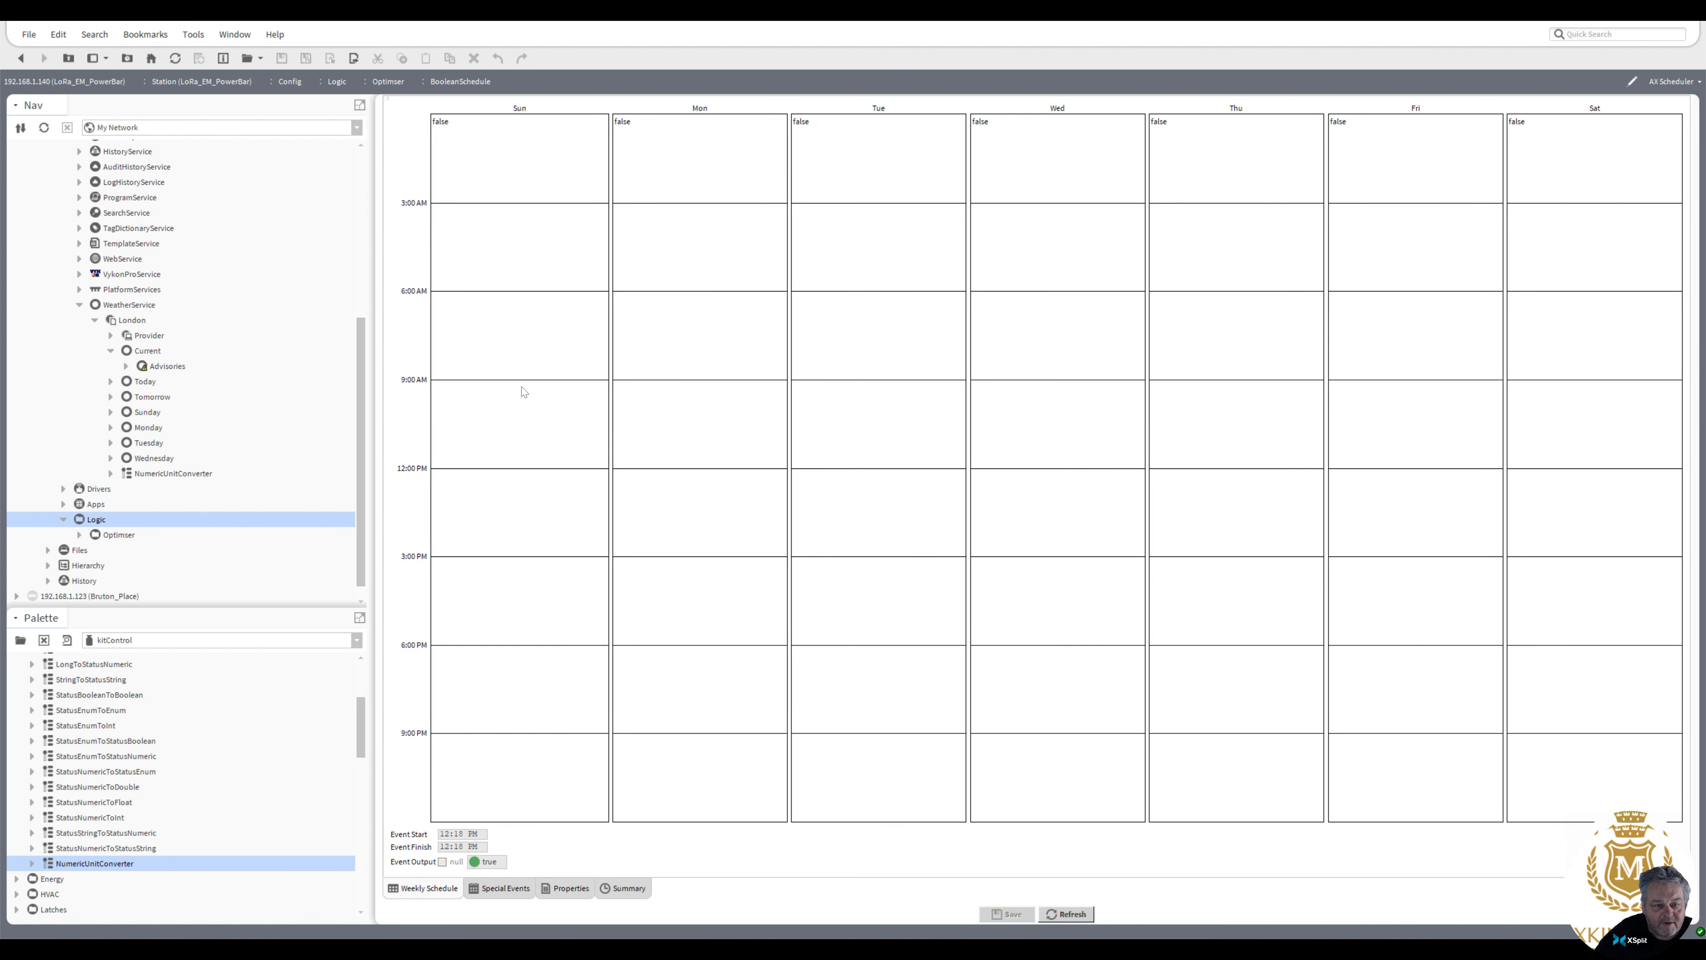
left_click_drag(515, 297, 521, 485)
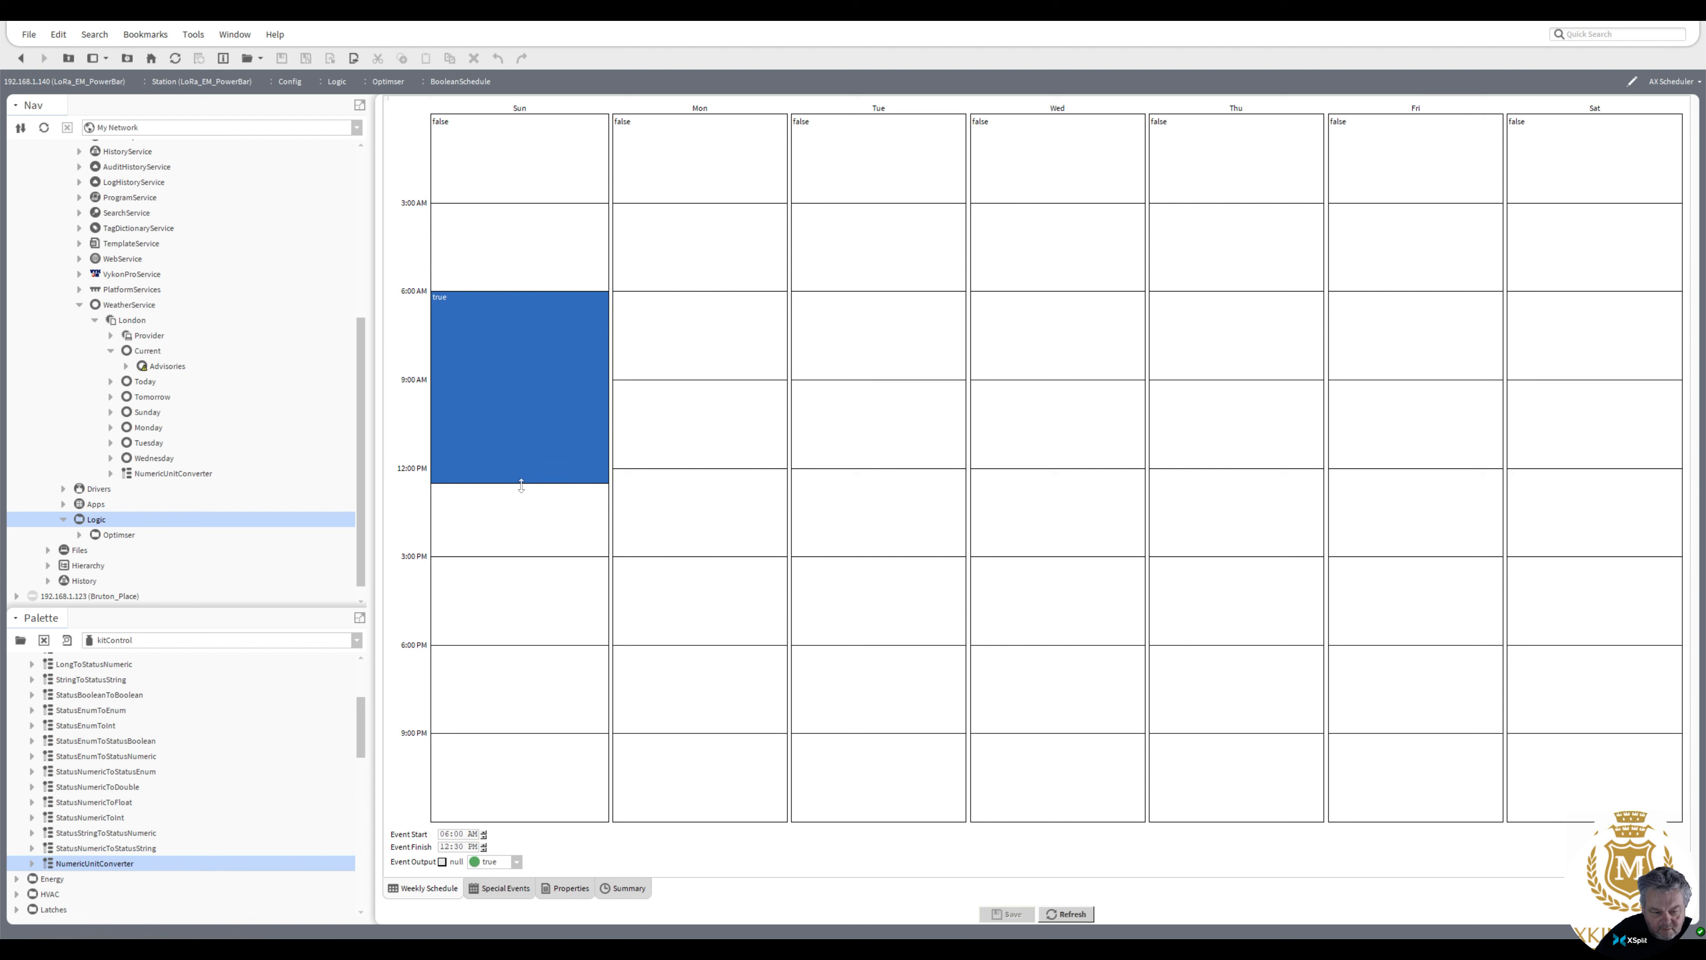
Apply the Sunday event to Monday through Friday, paste it onto Saturday, and save the schedule
right_click(523, 418)
left_click(560, 460)
right_click(530, 408)
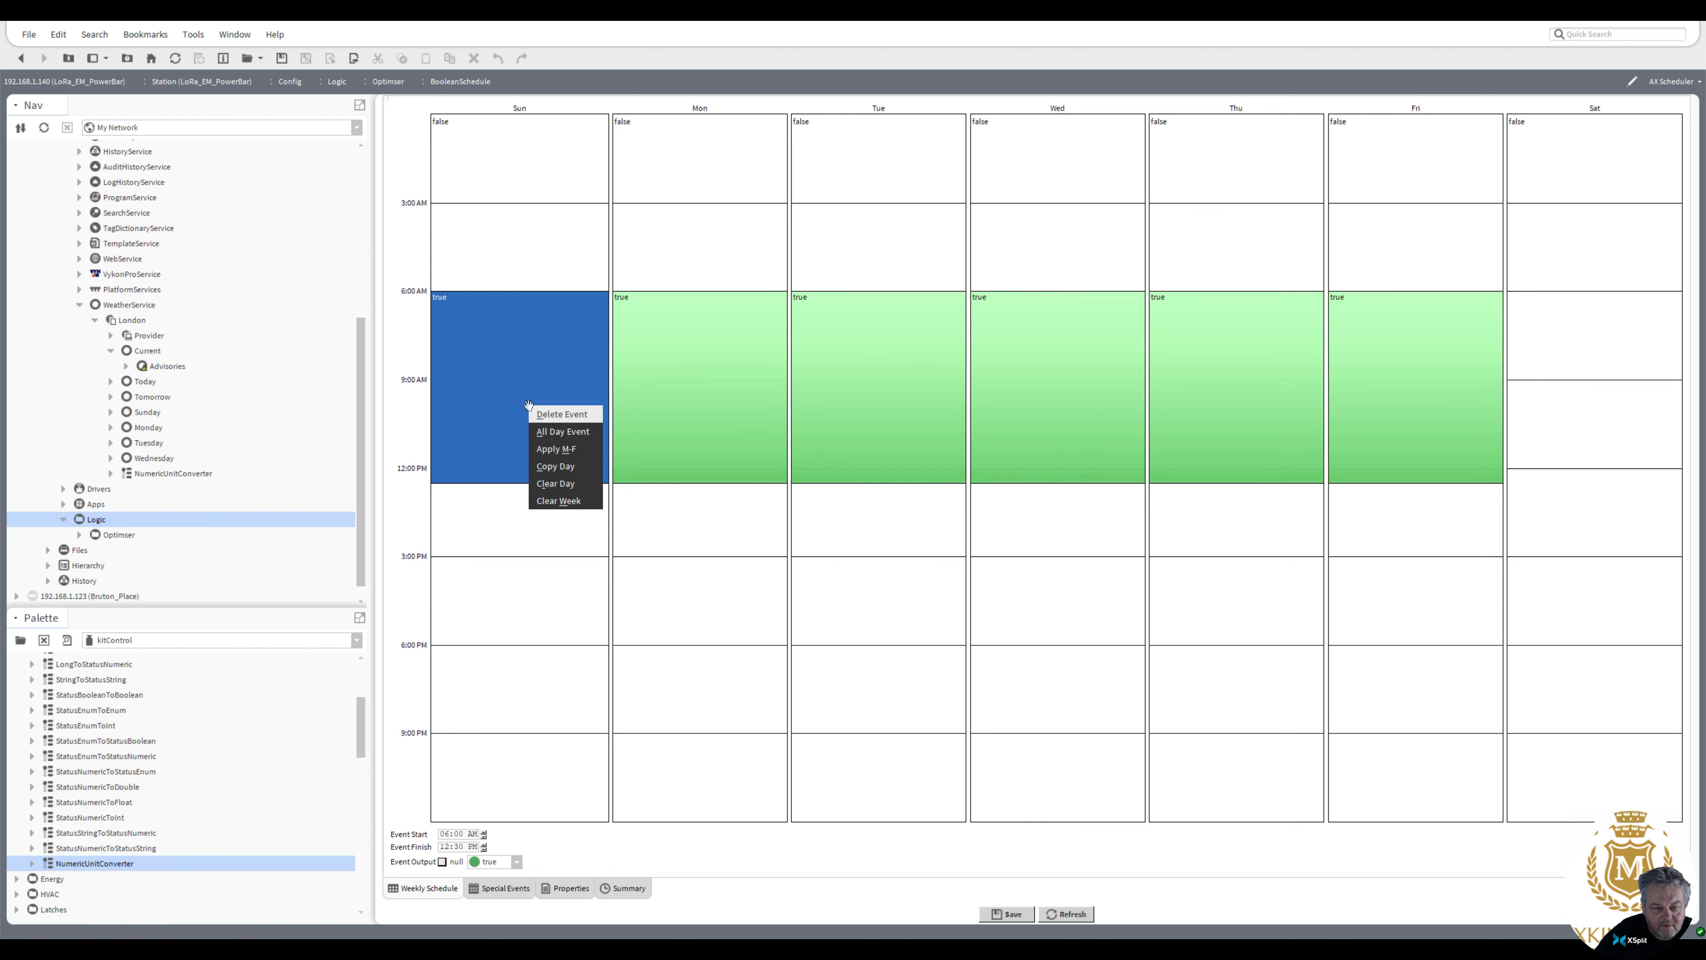
left_click(561, 473)
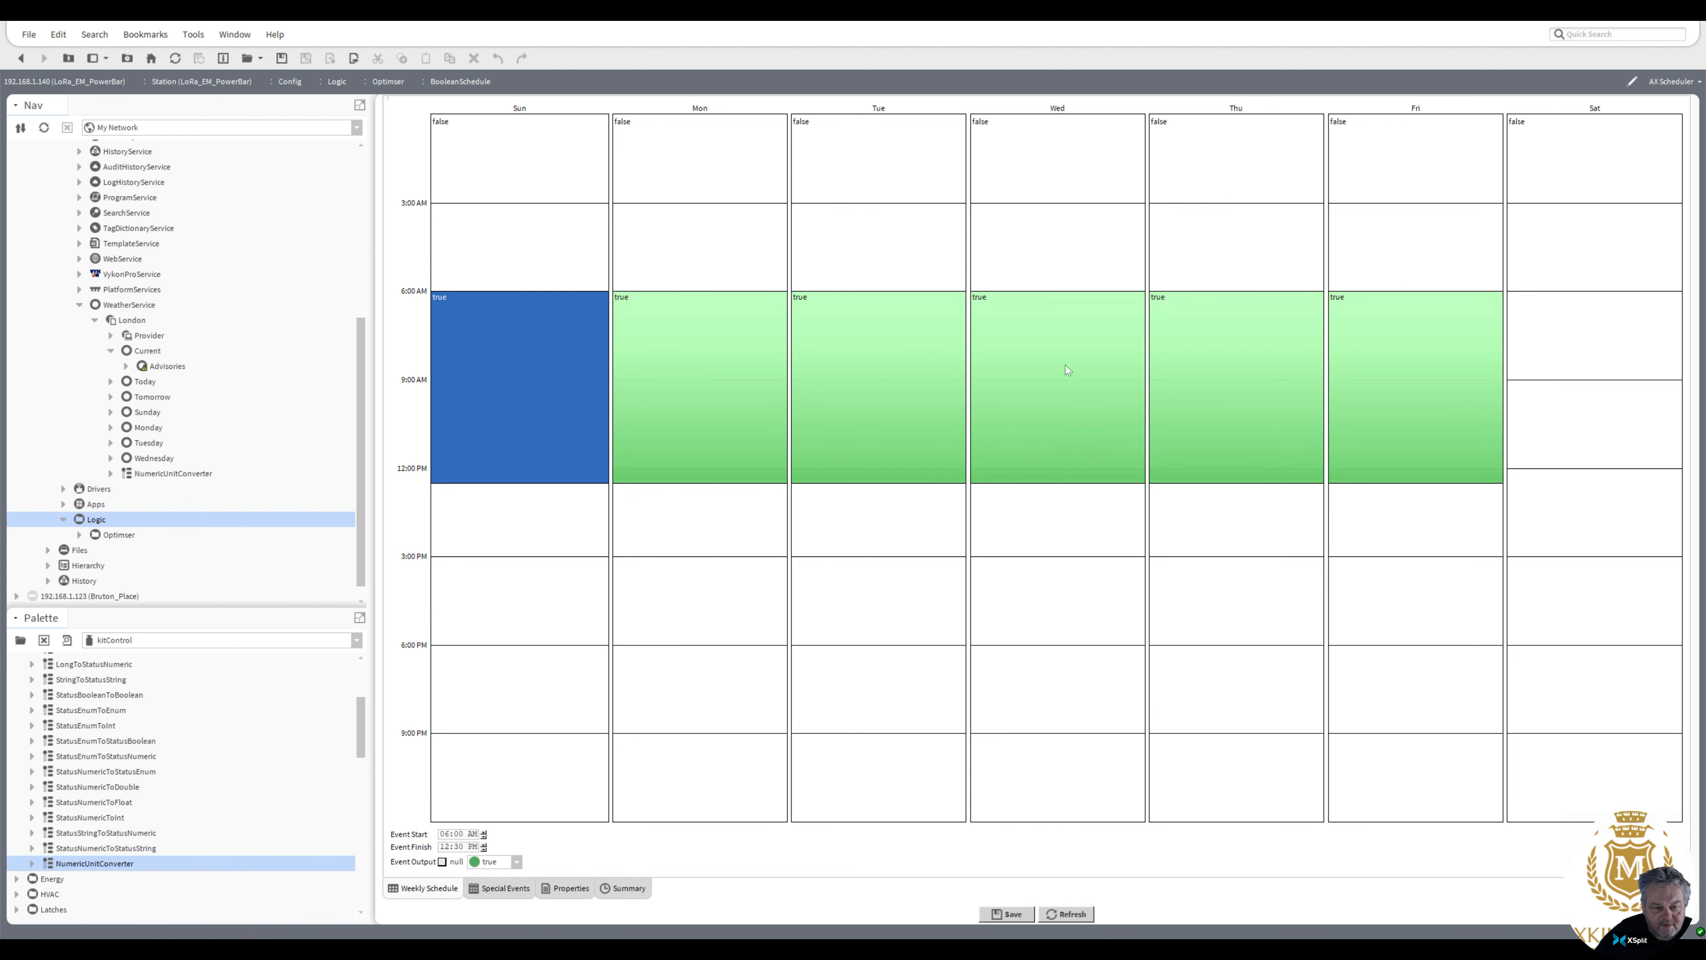
right_click(1535, 343)
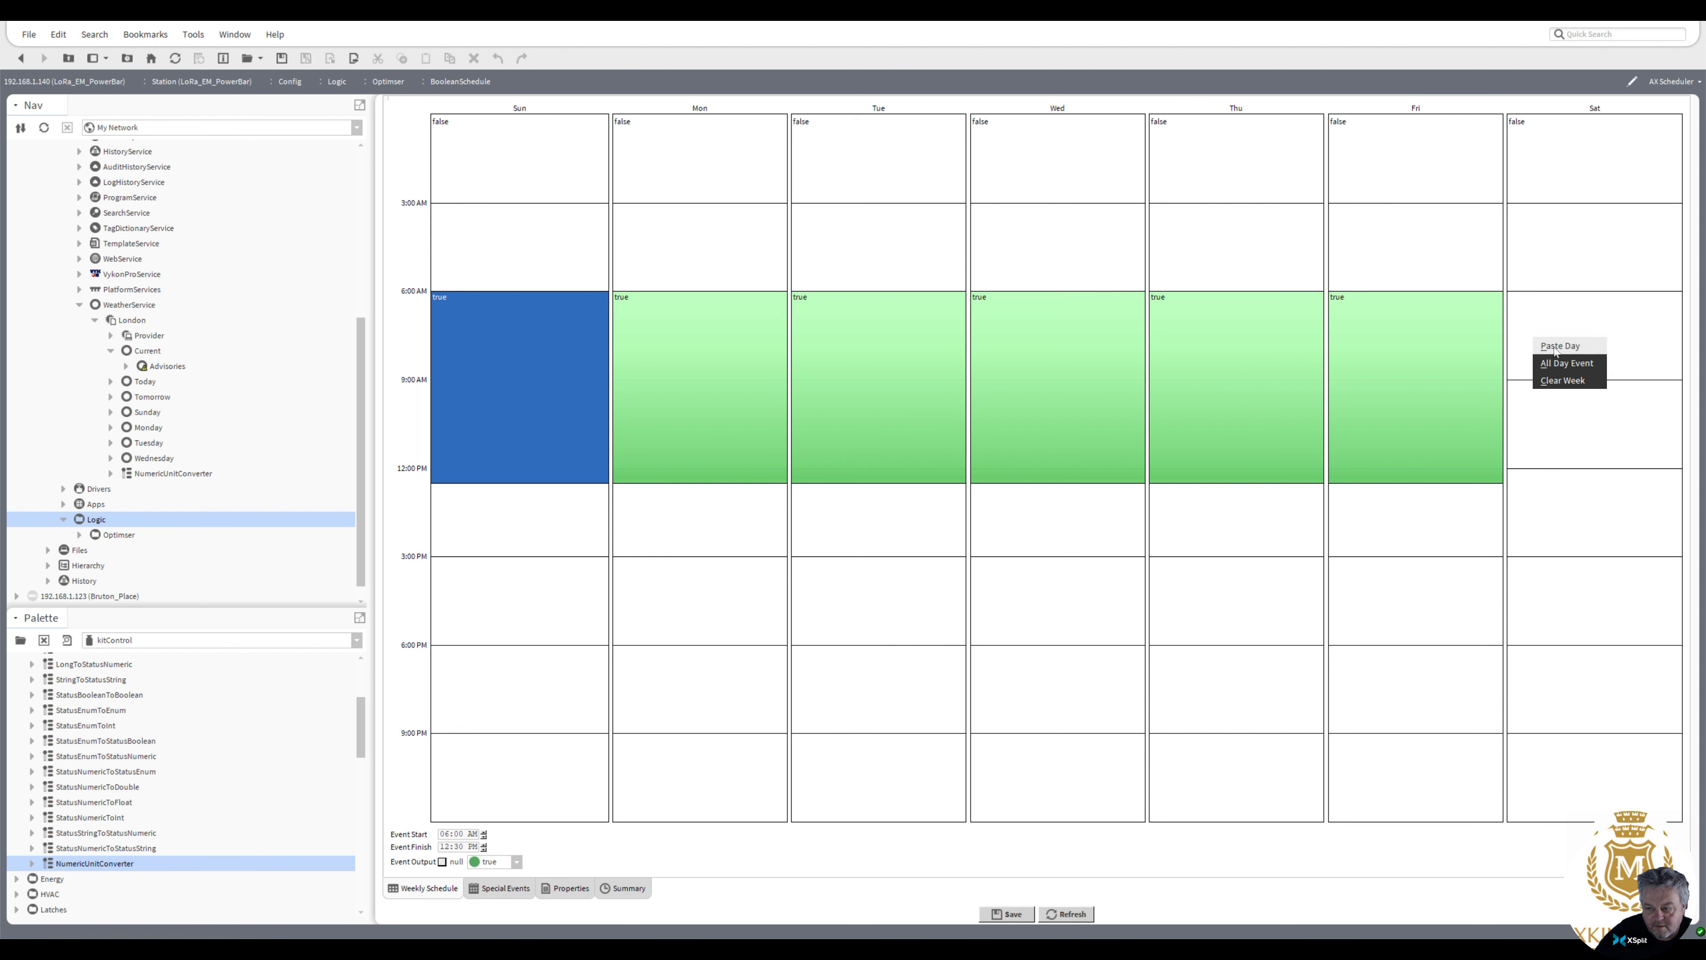
left_click(1551, 365)
left_click(1007, 914)
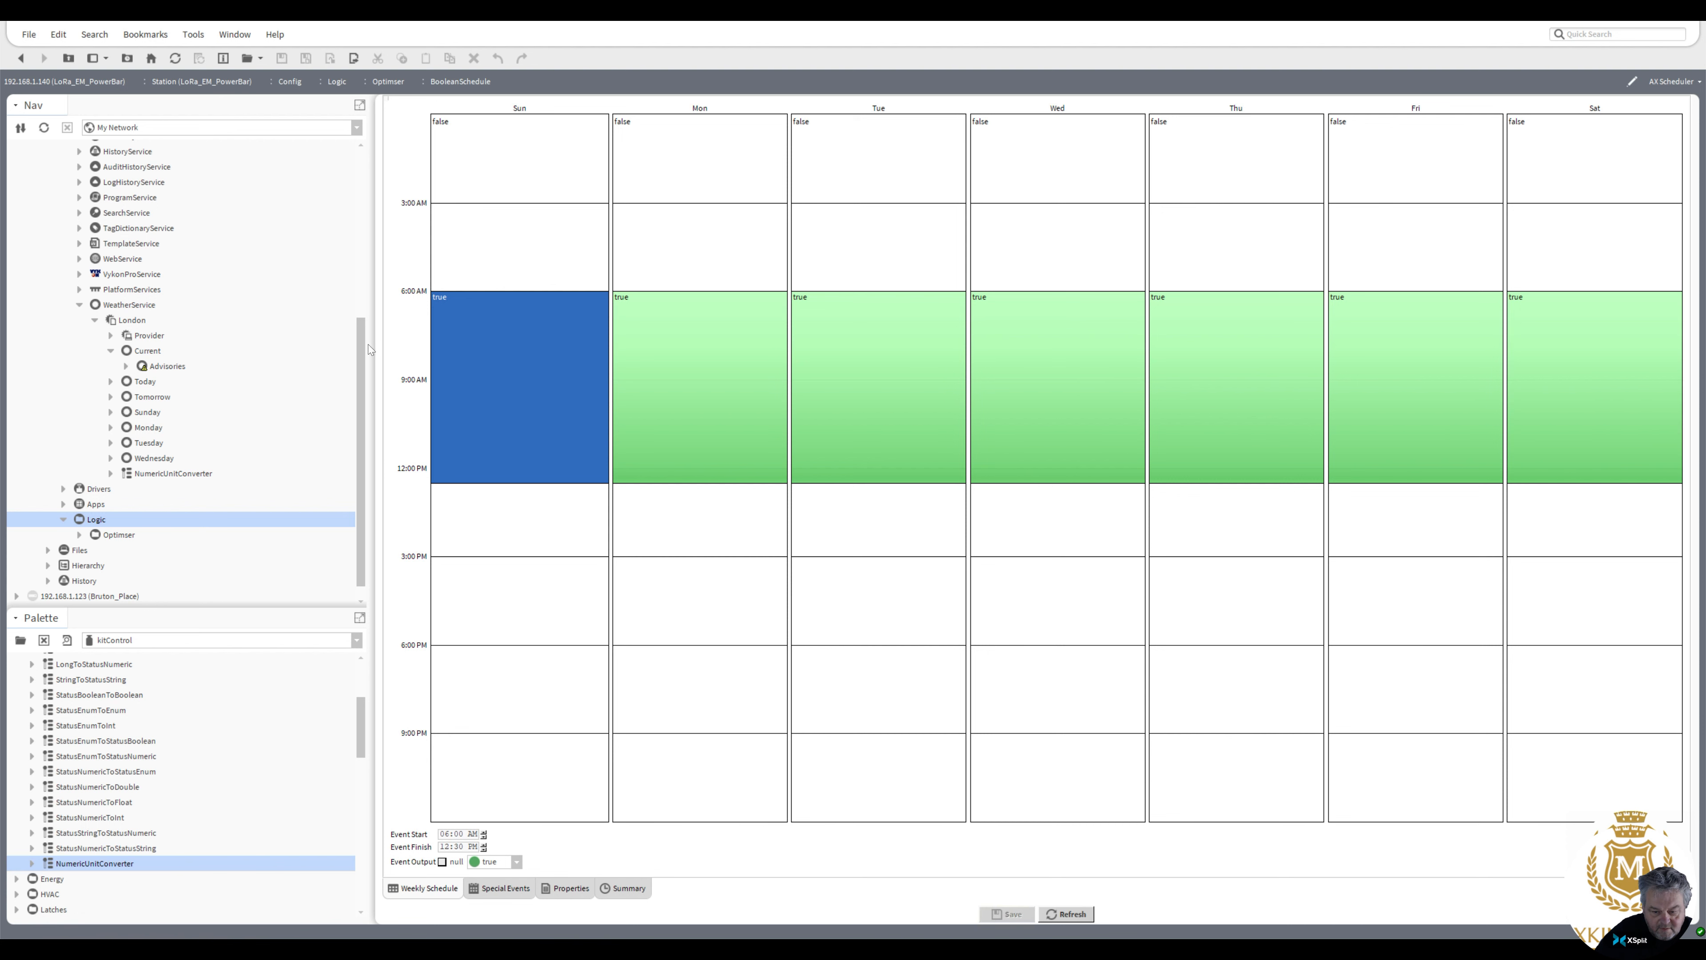
left_click(21, 59)
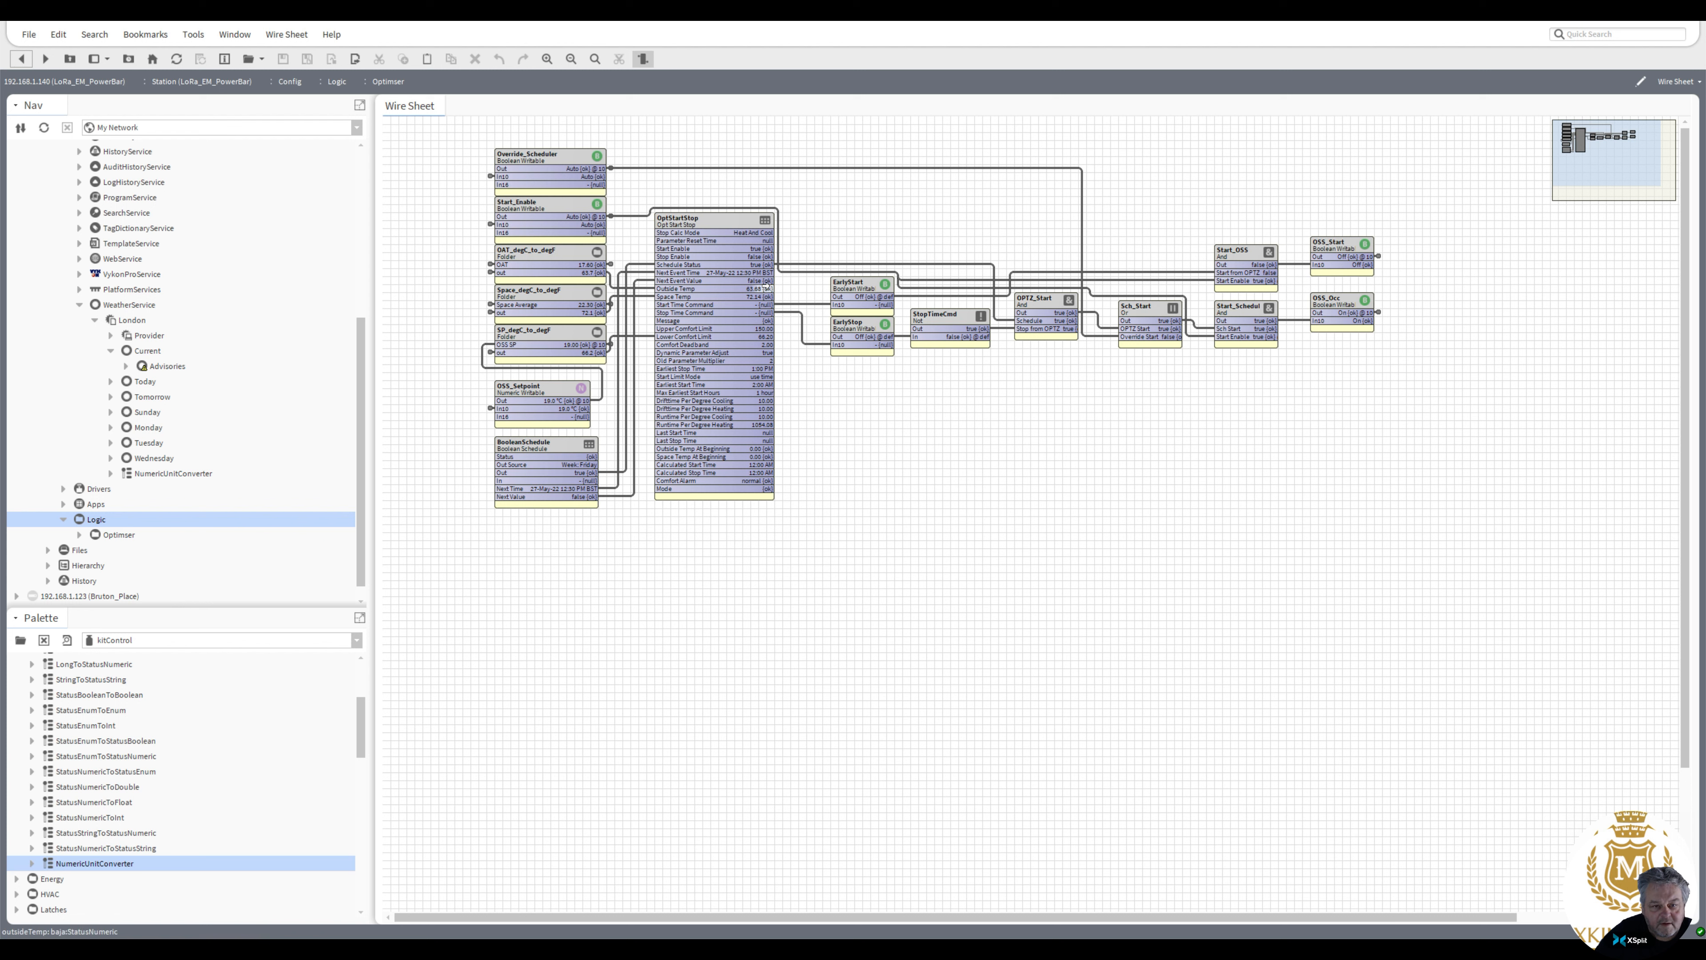
Inspect the links between the schedule, start/stop and OSS output blocks on the Optimiser wire sheet
left_click(1342, 312)
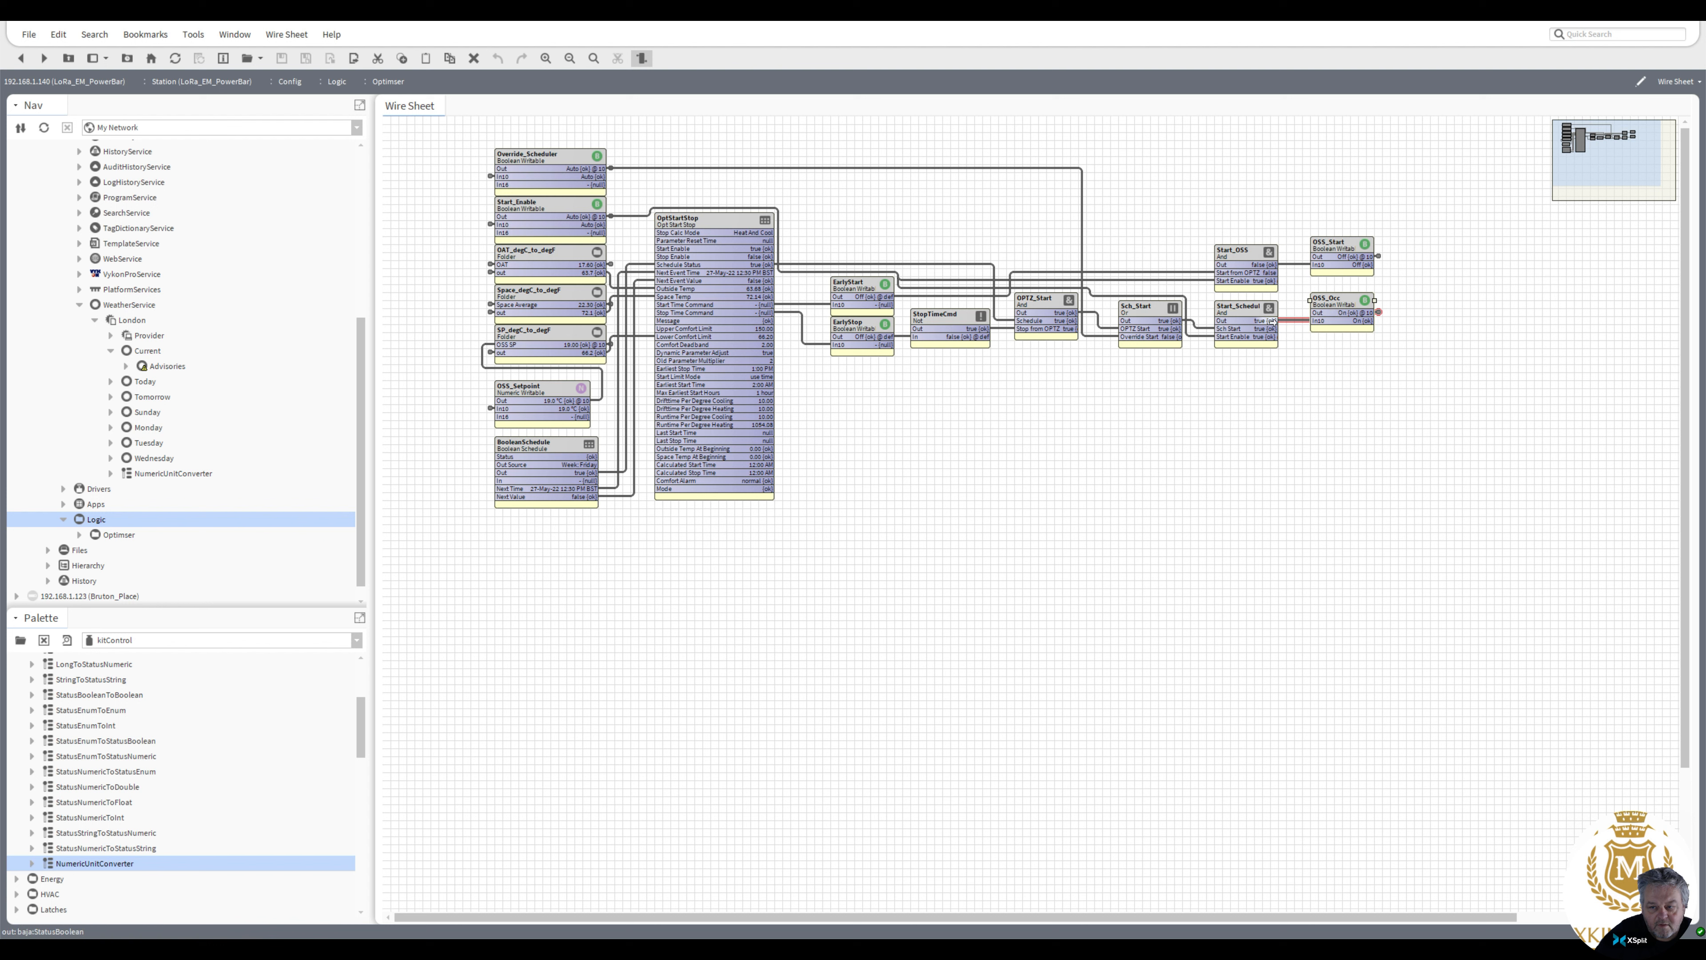
left_click(1205, 328)
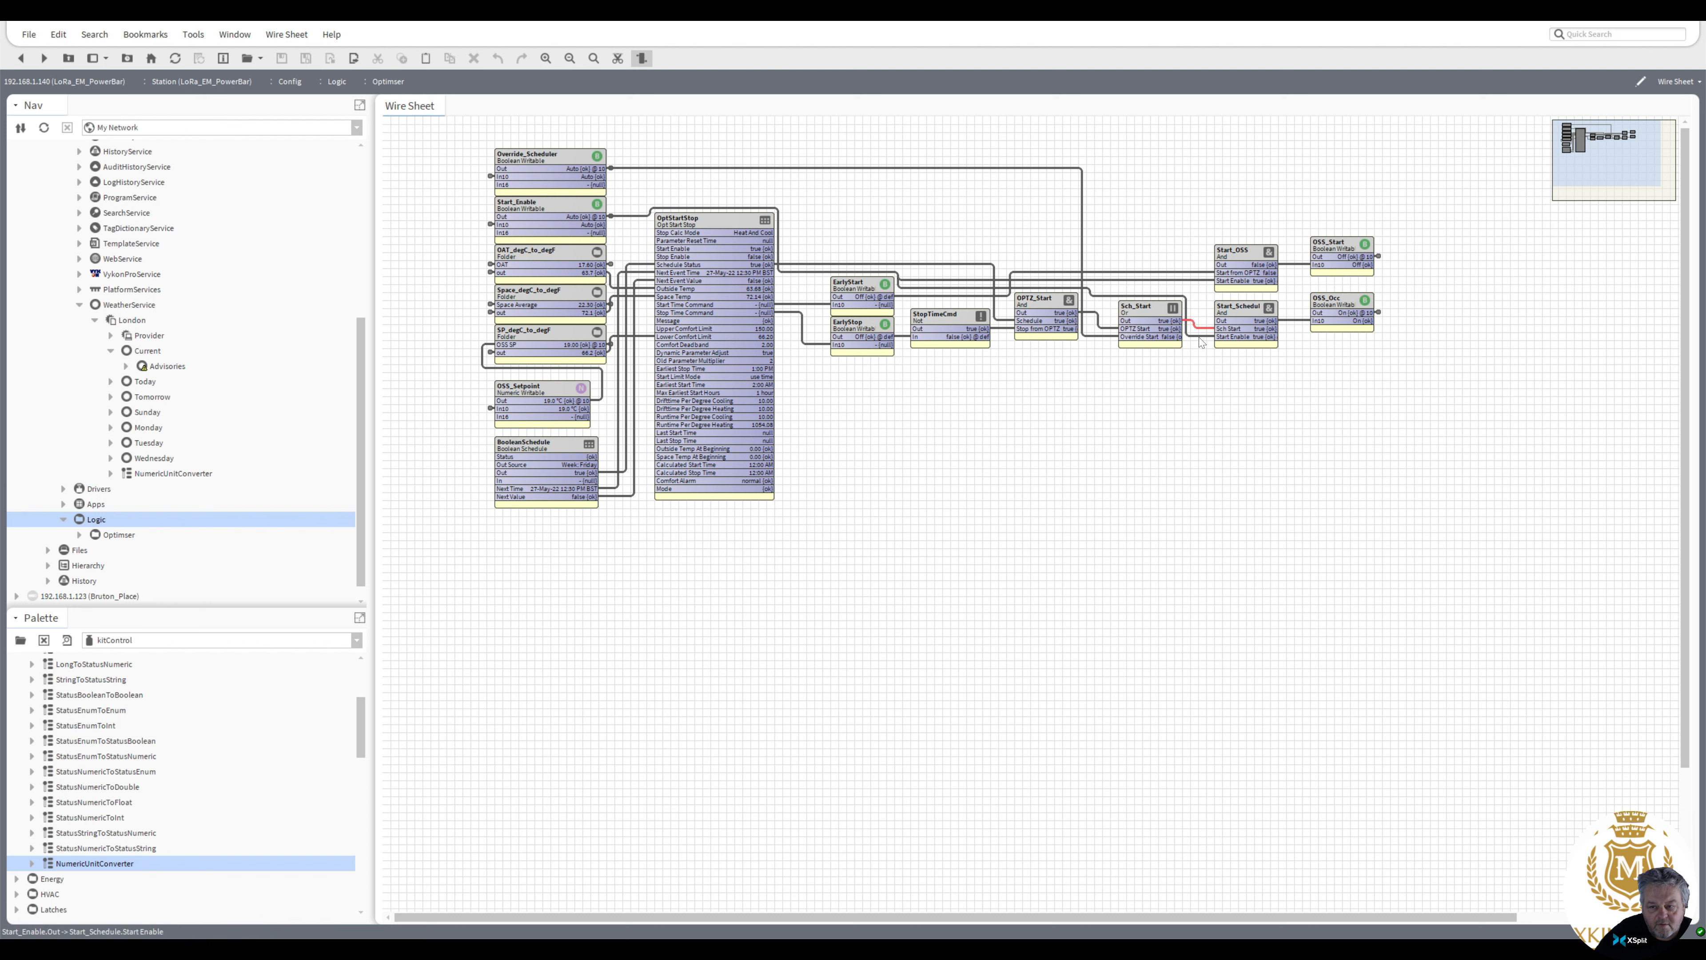
left_click(1198, 338)
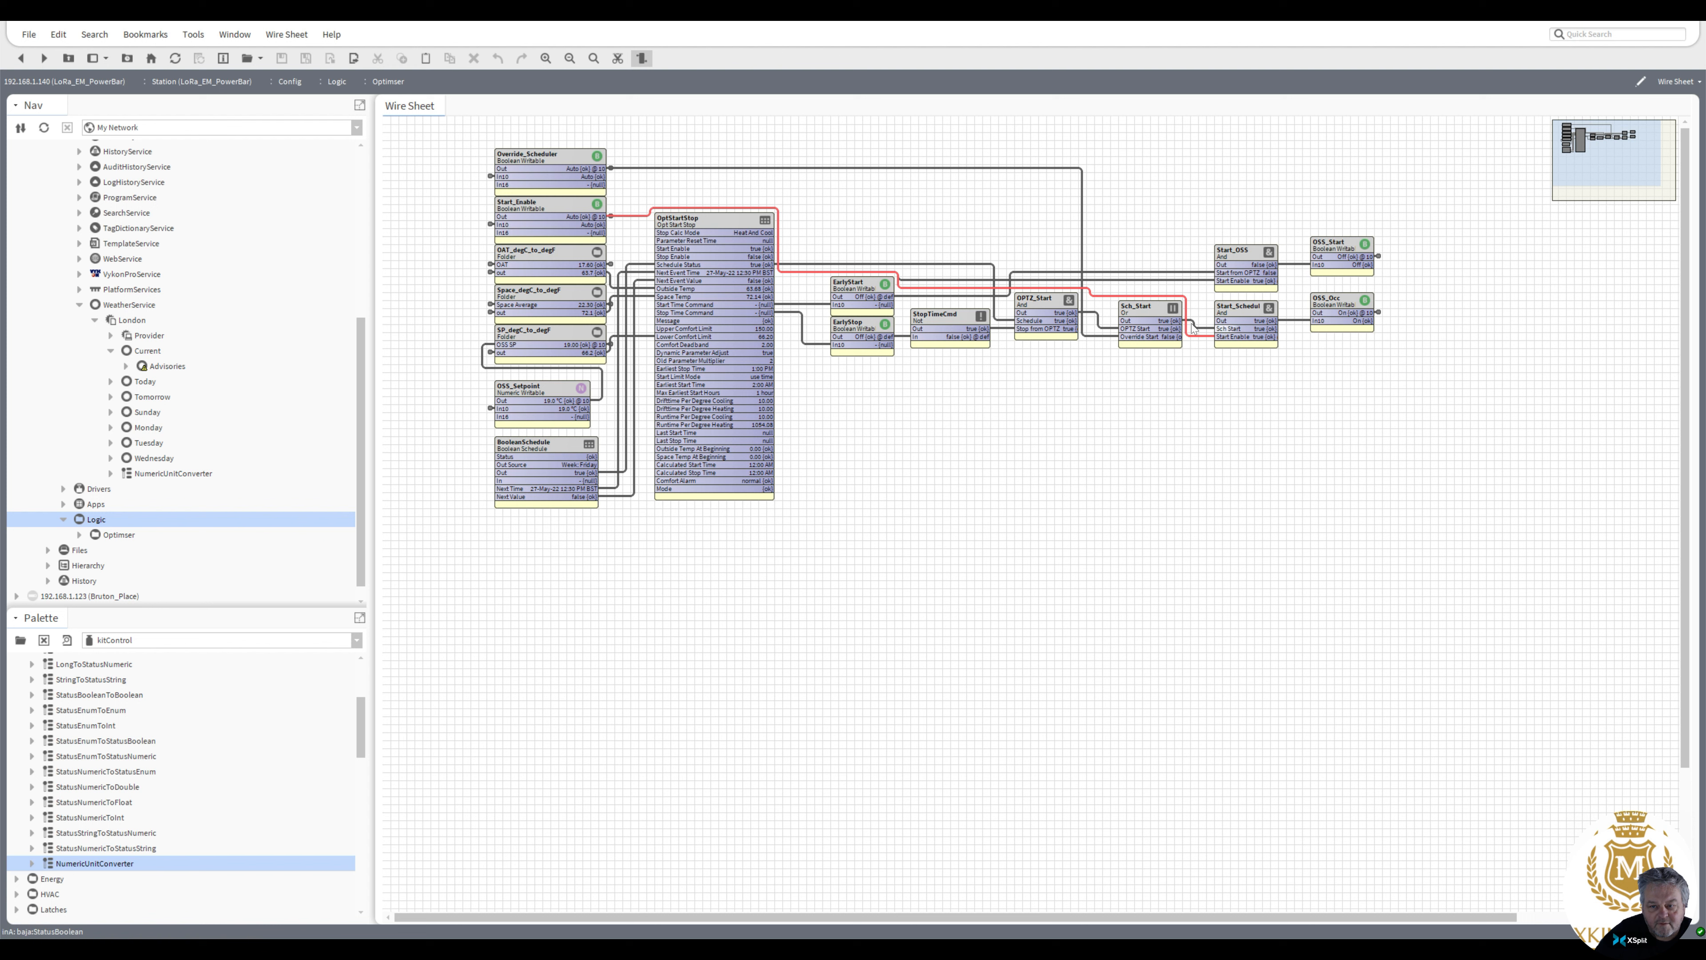
left_click(1205, 332)
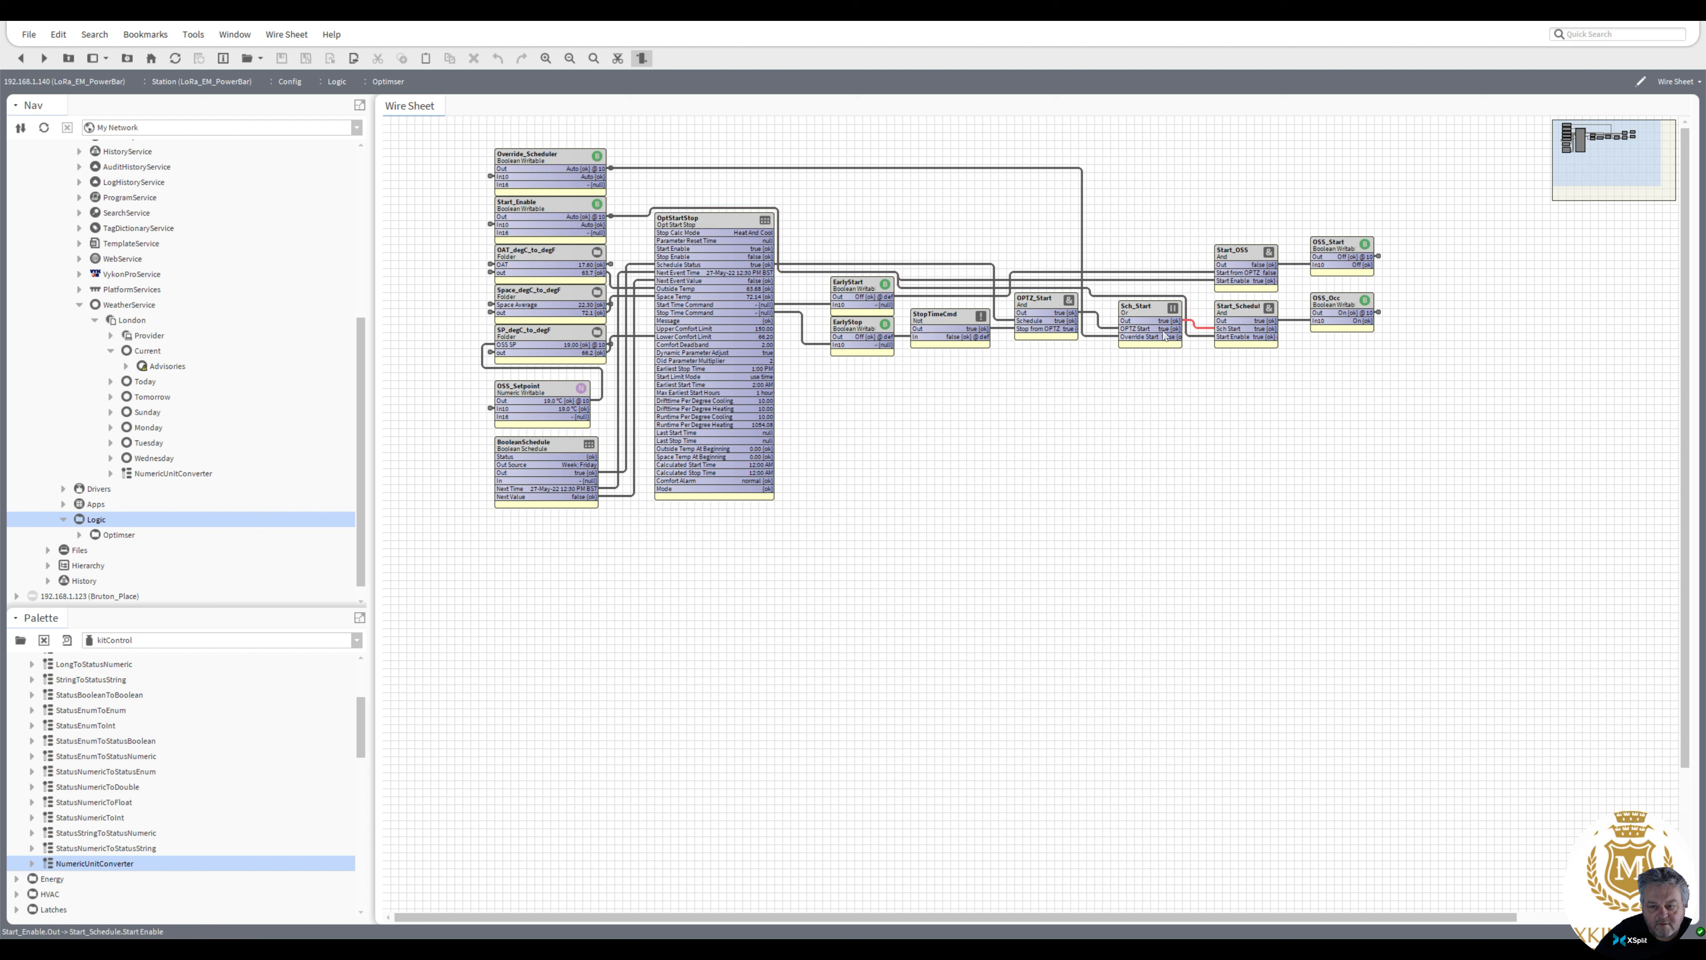
left_click(1105, 329)
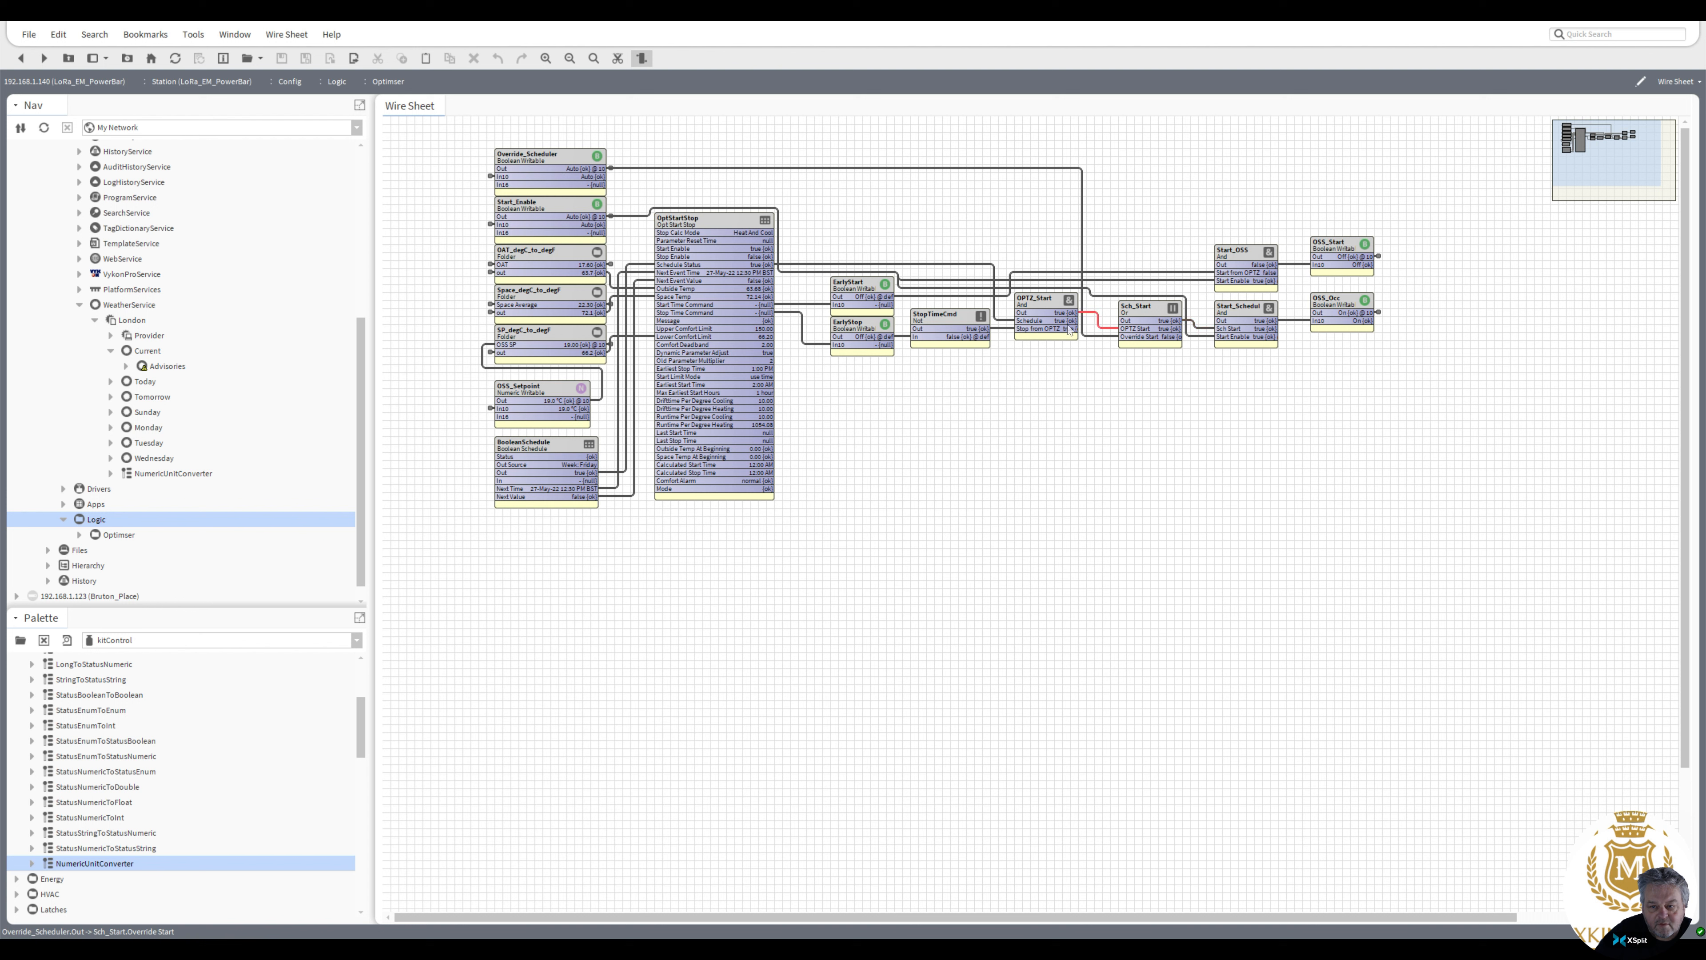
left_click(1009, 325)
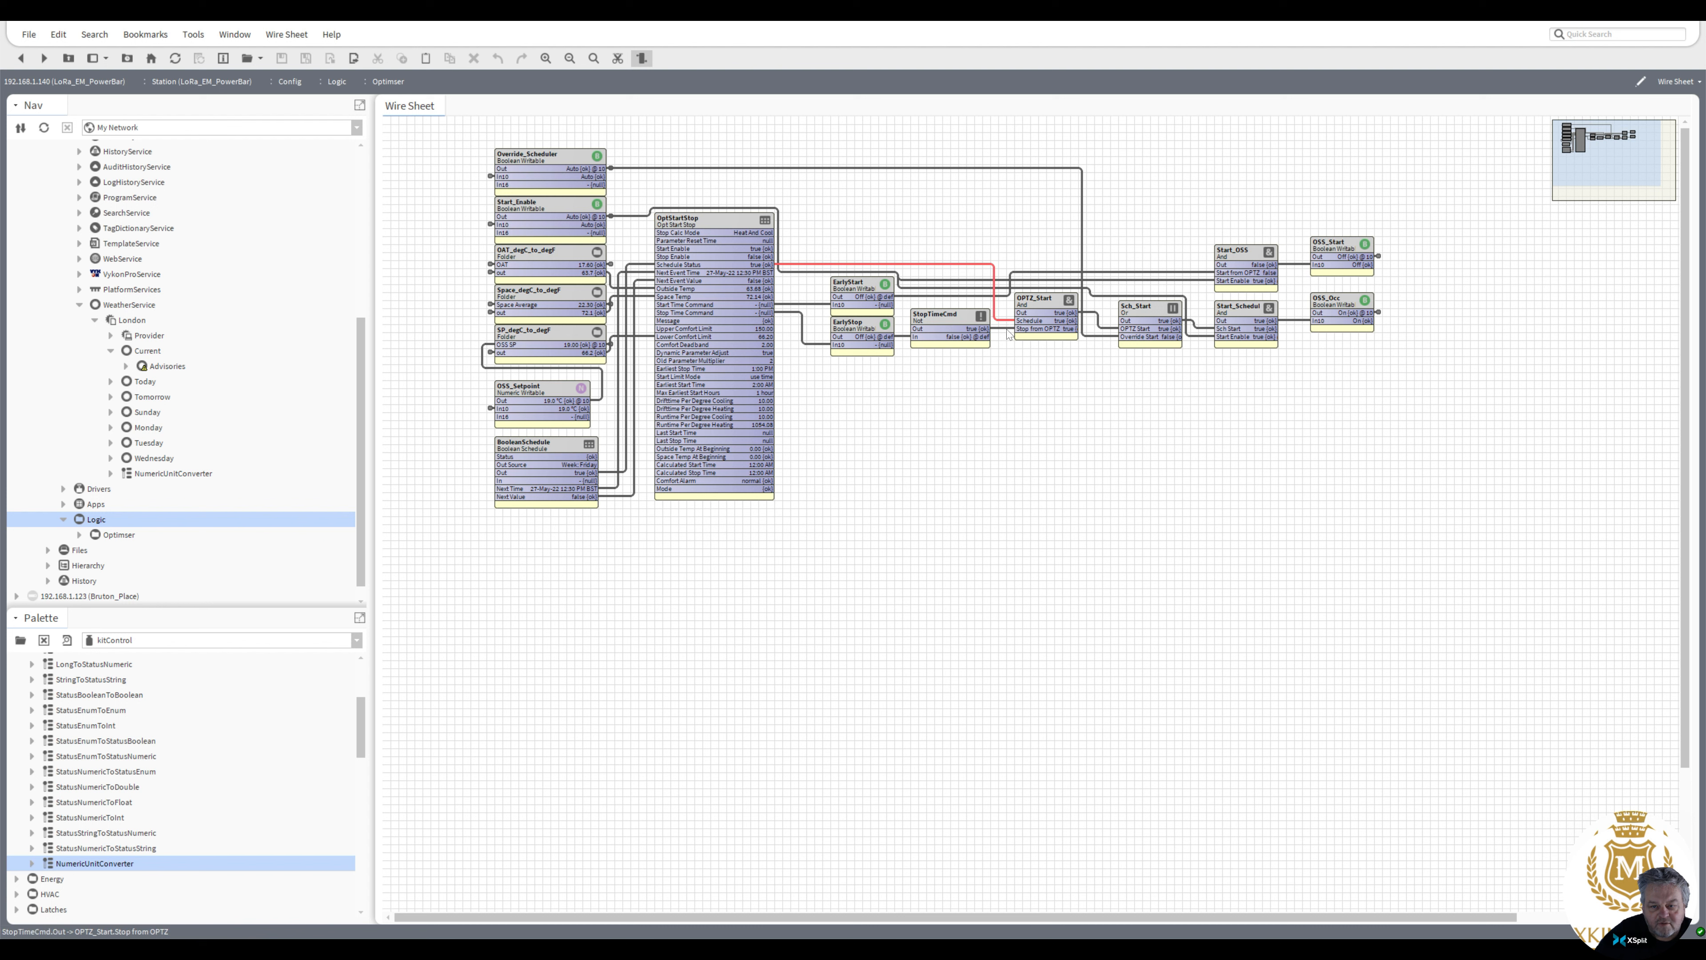
left_click(1007, 329)
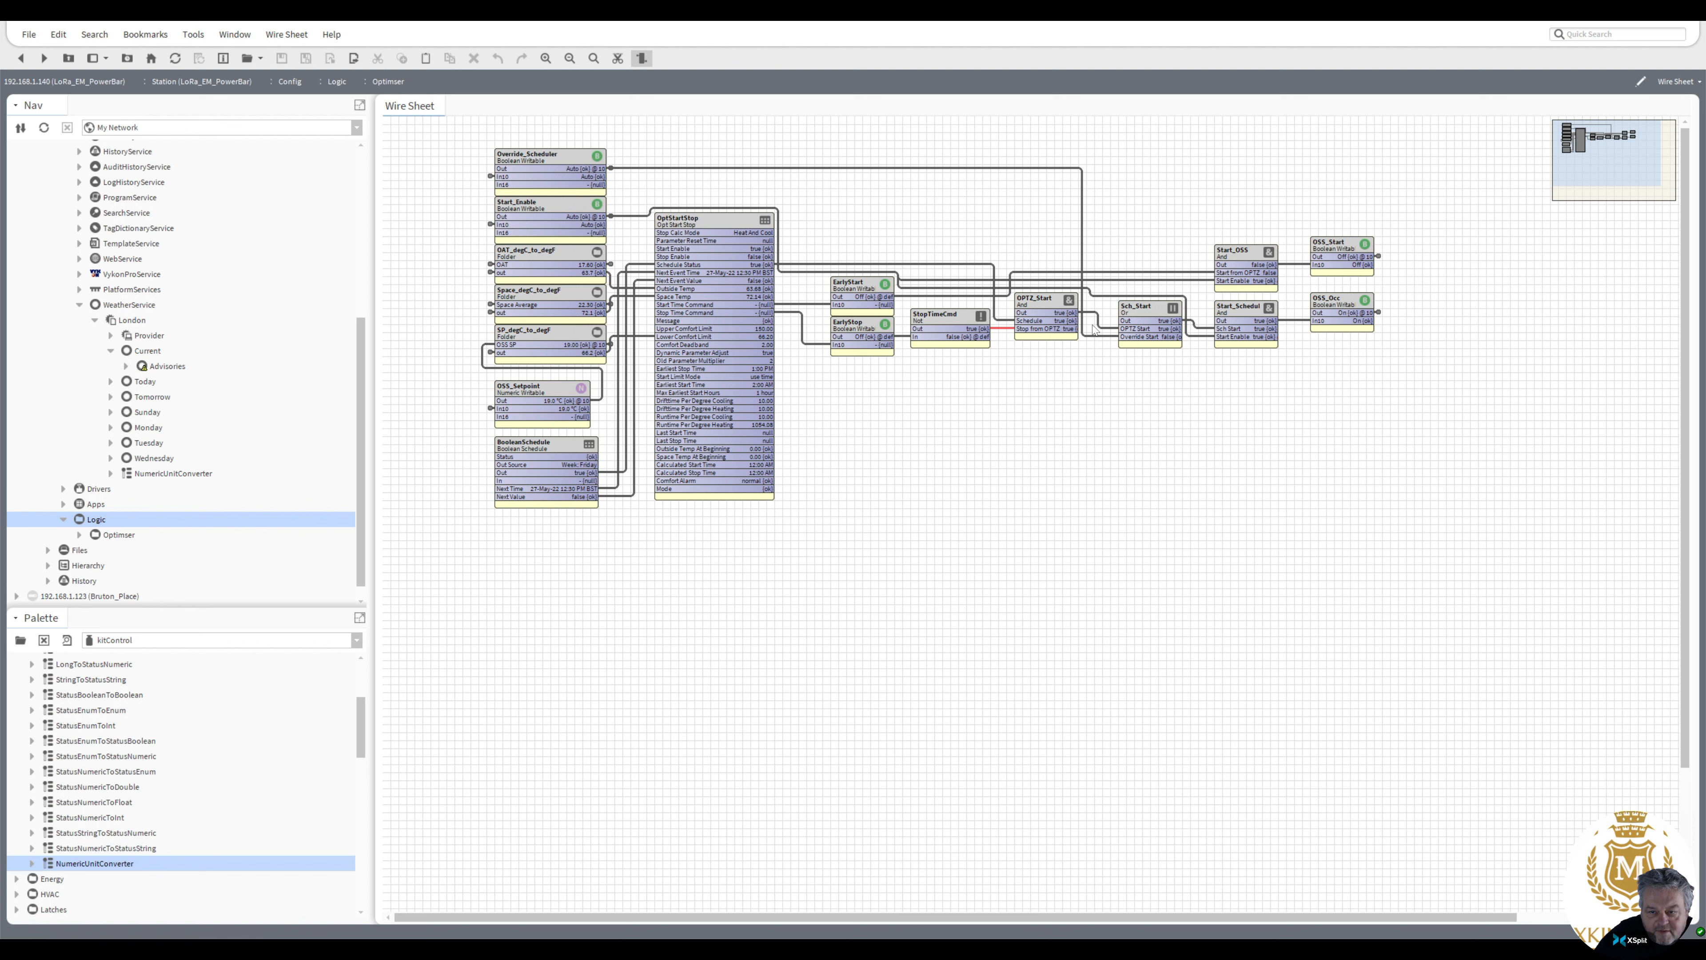
left_click(1112, 331)
left_click(1100, 336)
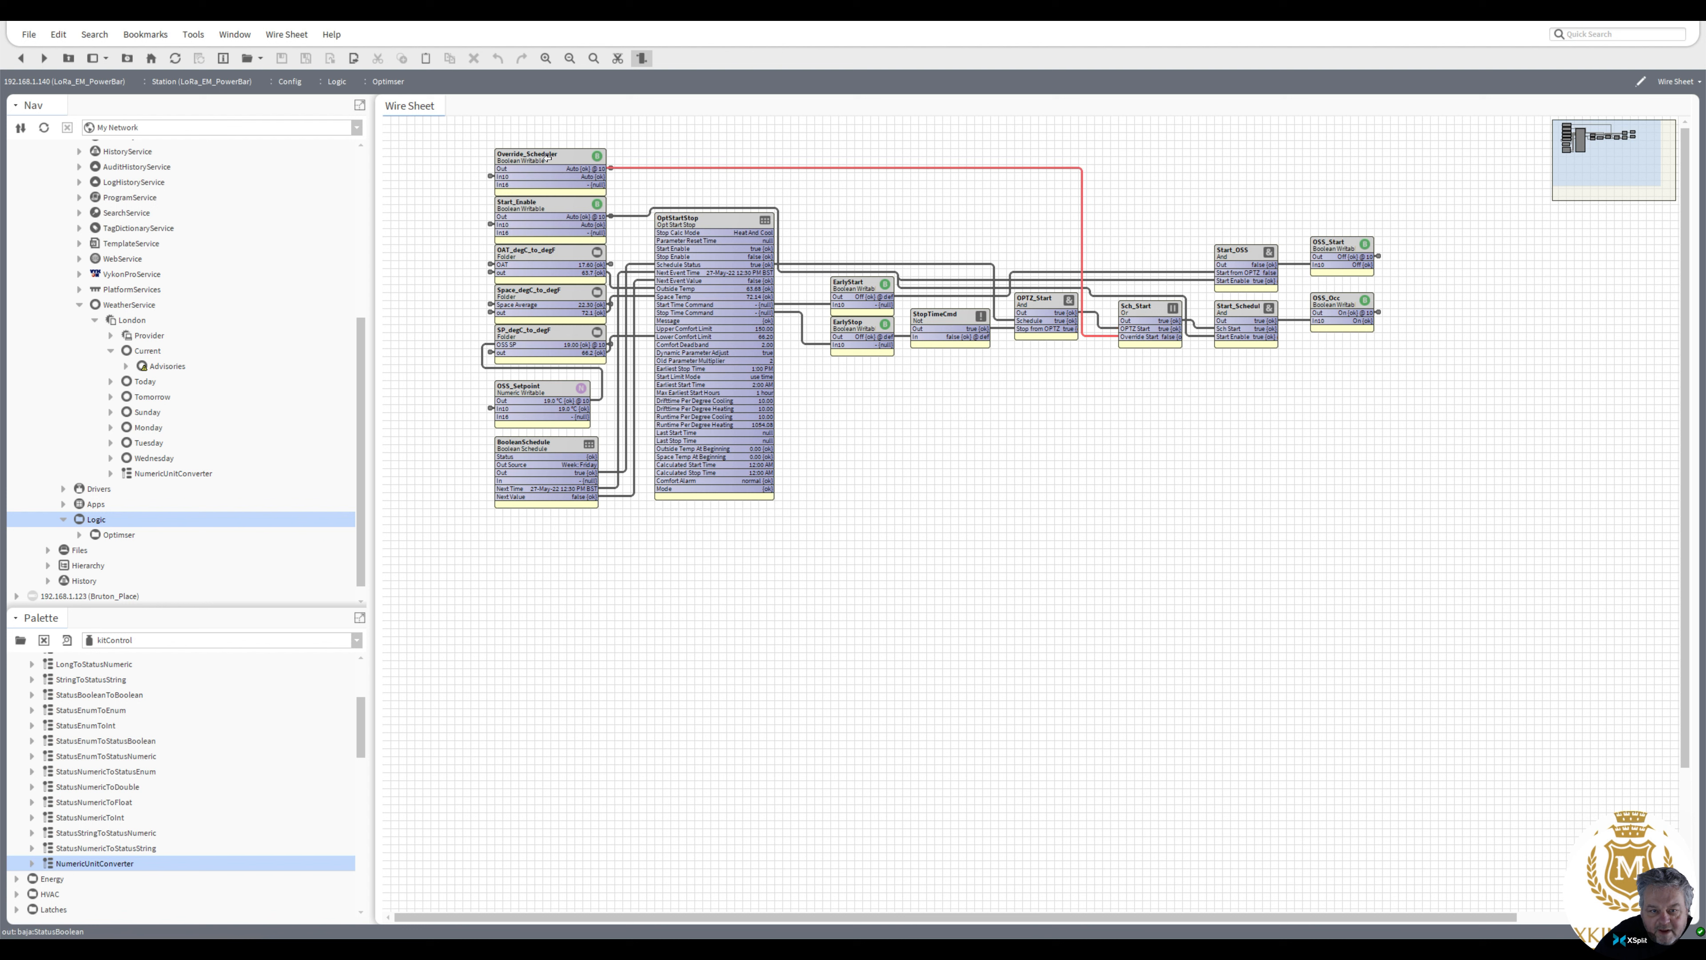
left_click(1200, 328)
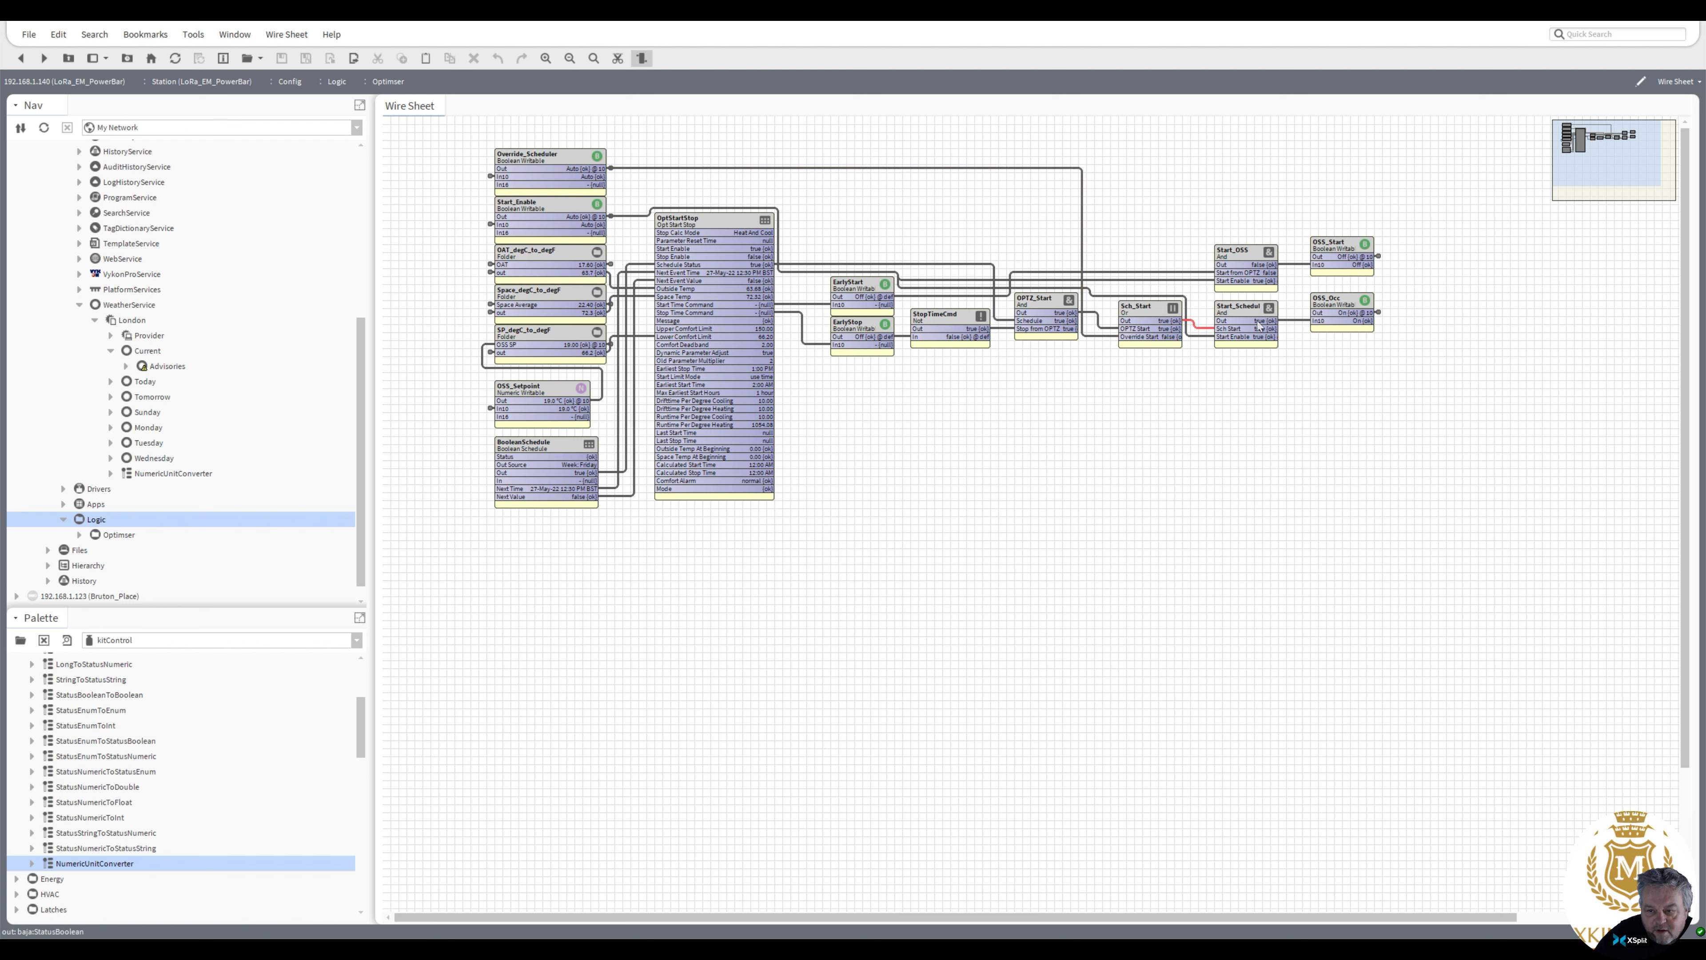
left_click(1349, 307)
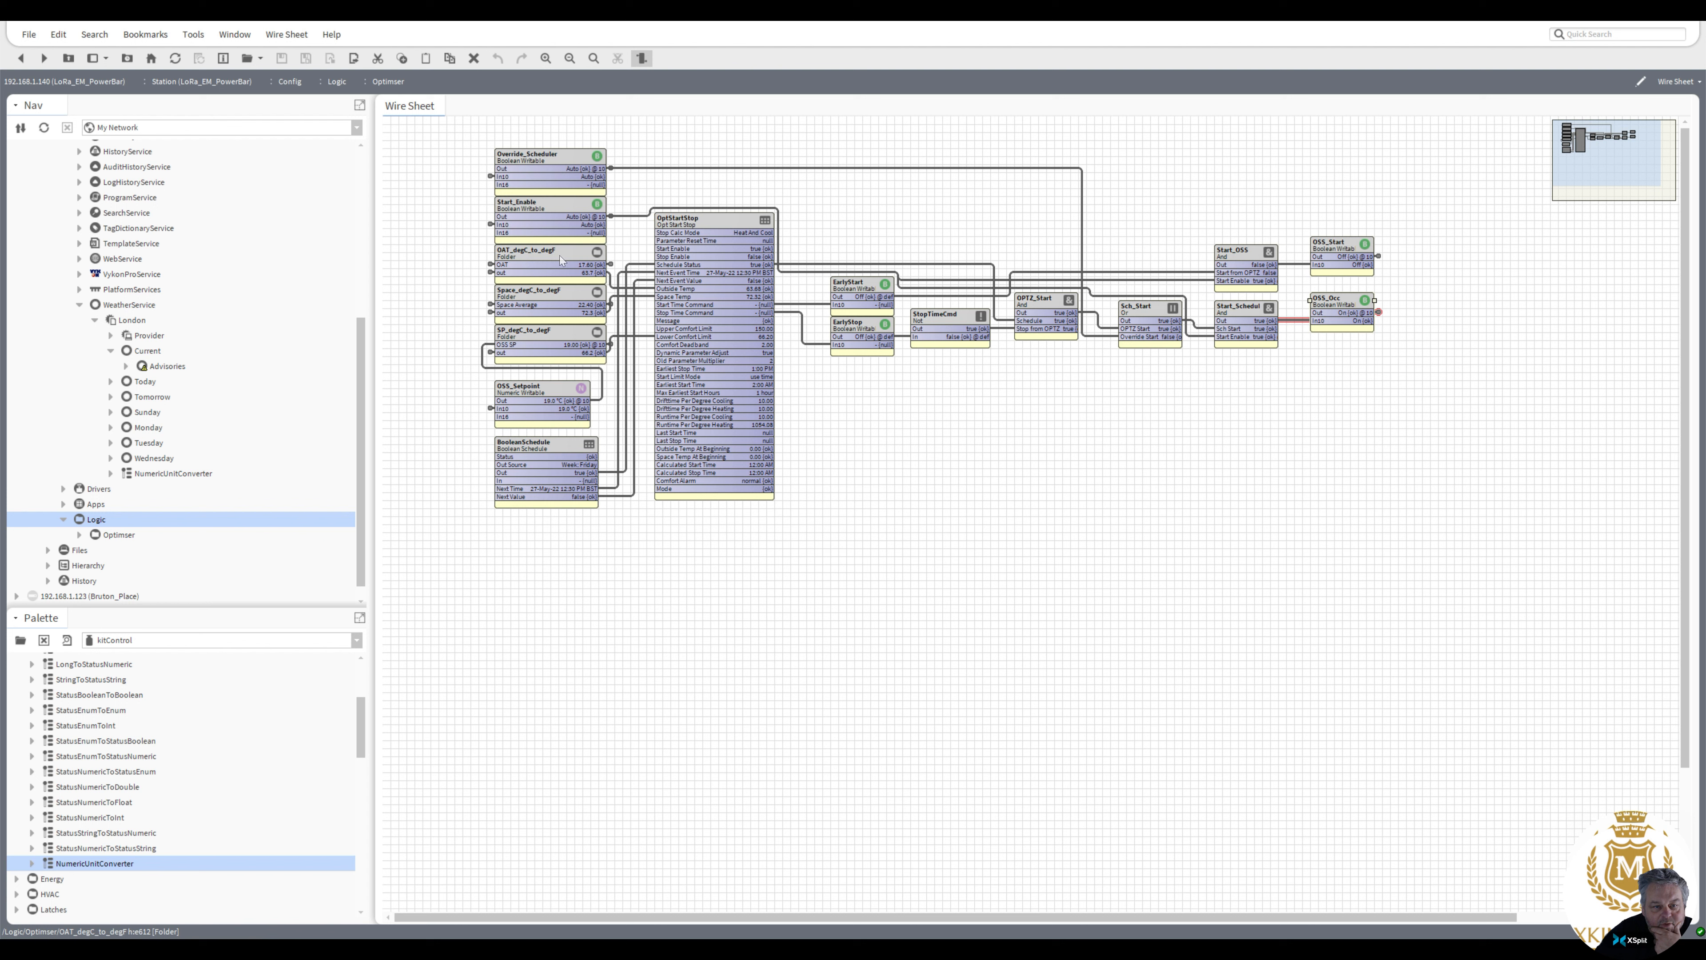
Set the OptStartStop block's Stop Calc Mode to Heat Only and save its property sheet
left_click(700, 222)
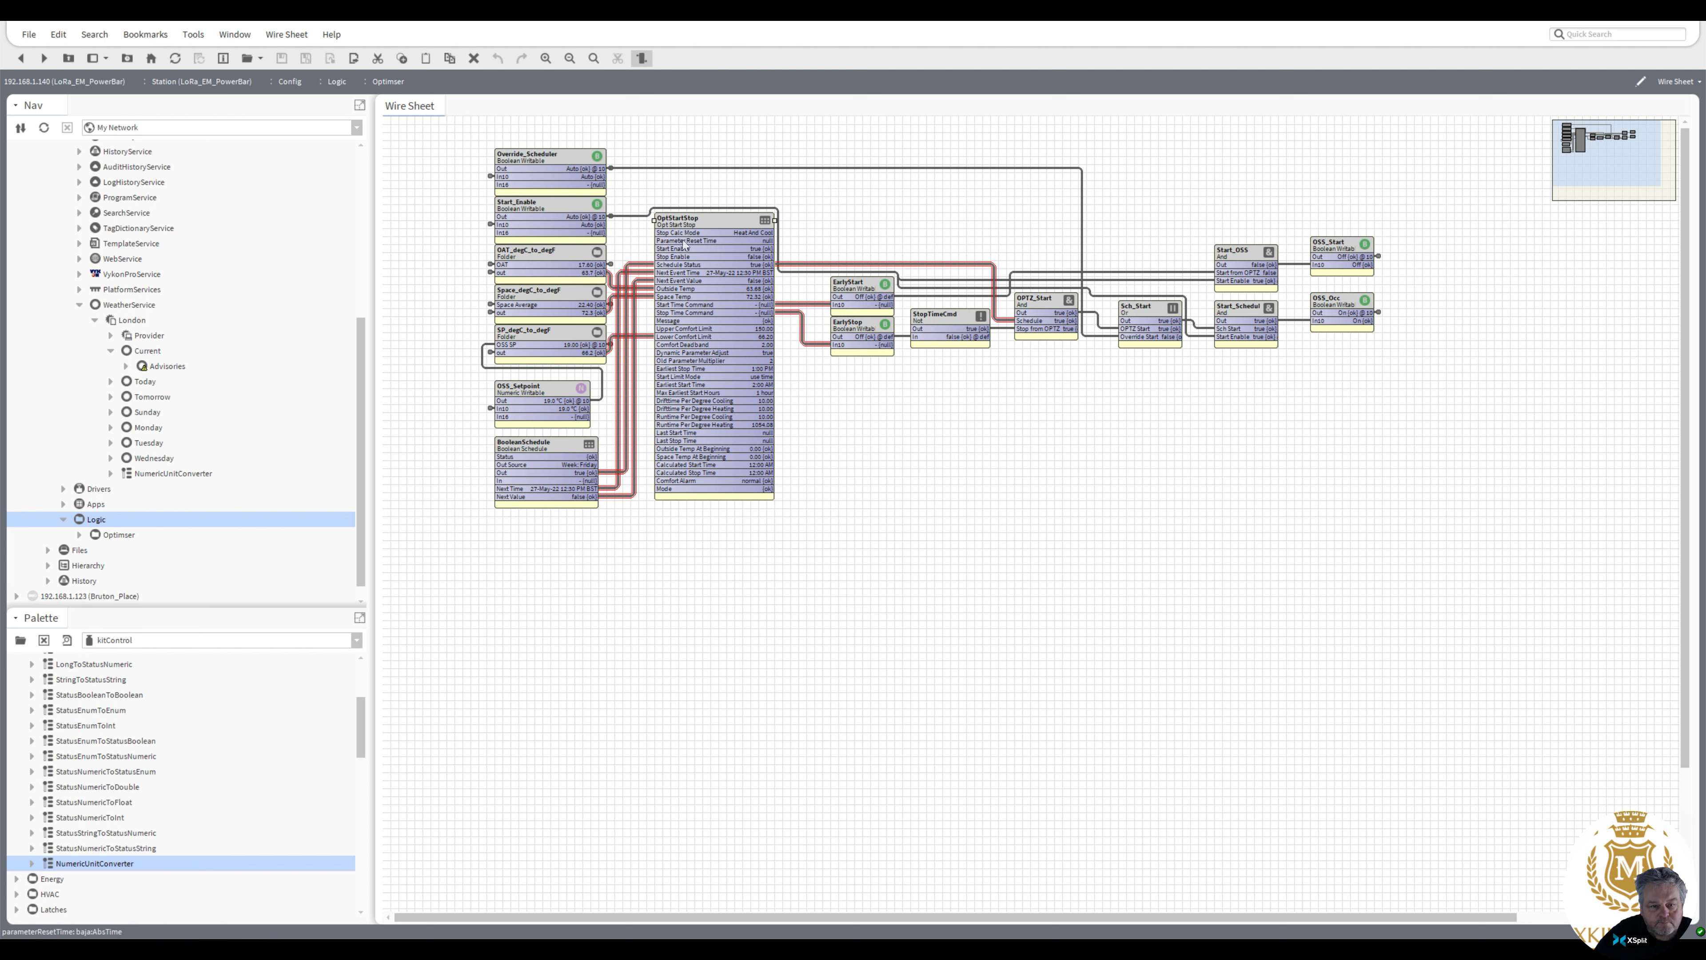
double_click(703, 221)
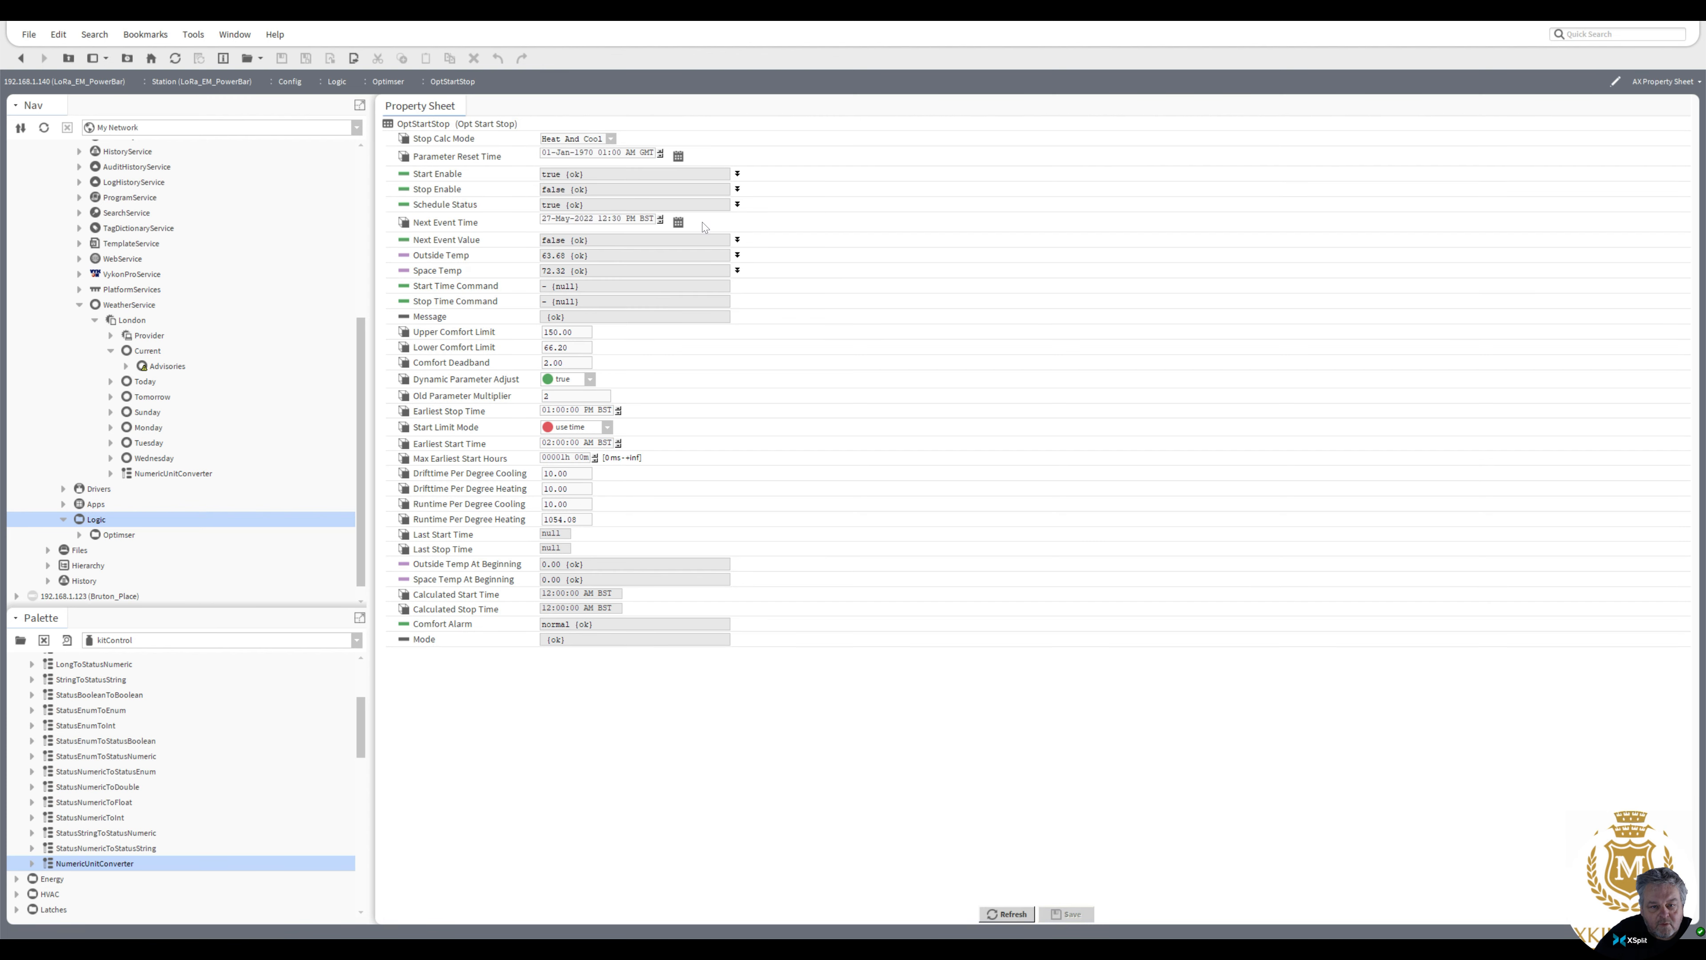
left_click(610, 139)
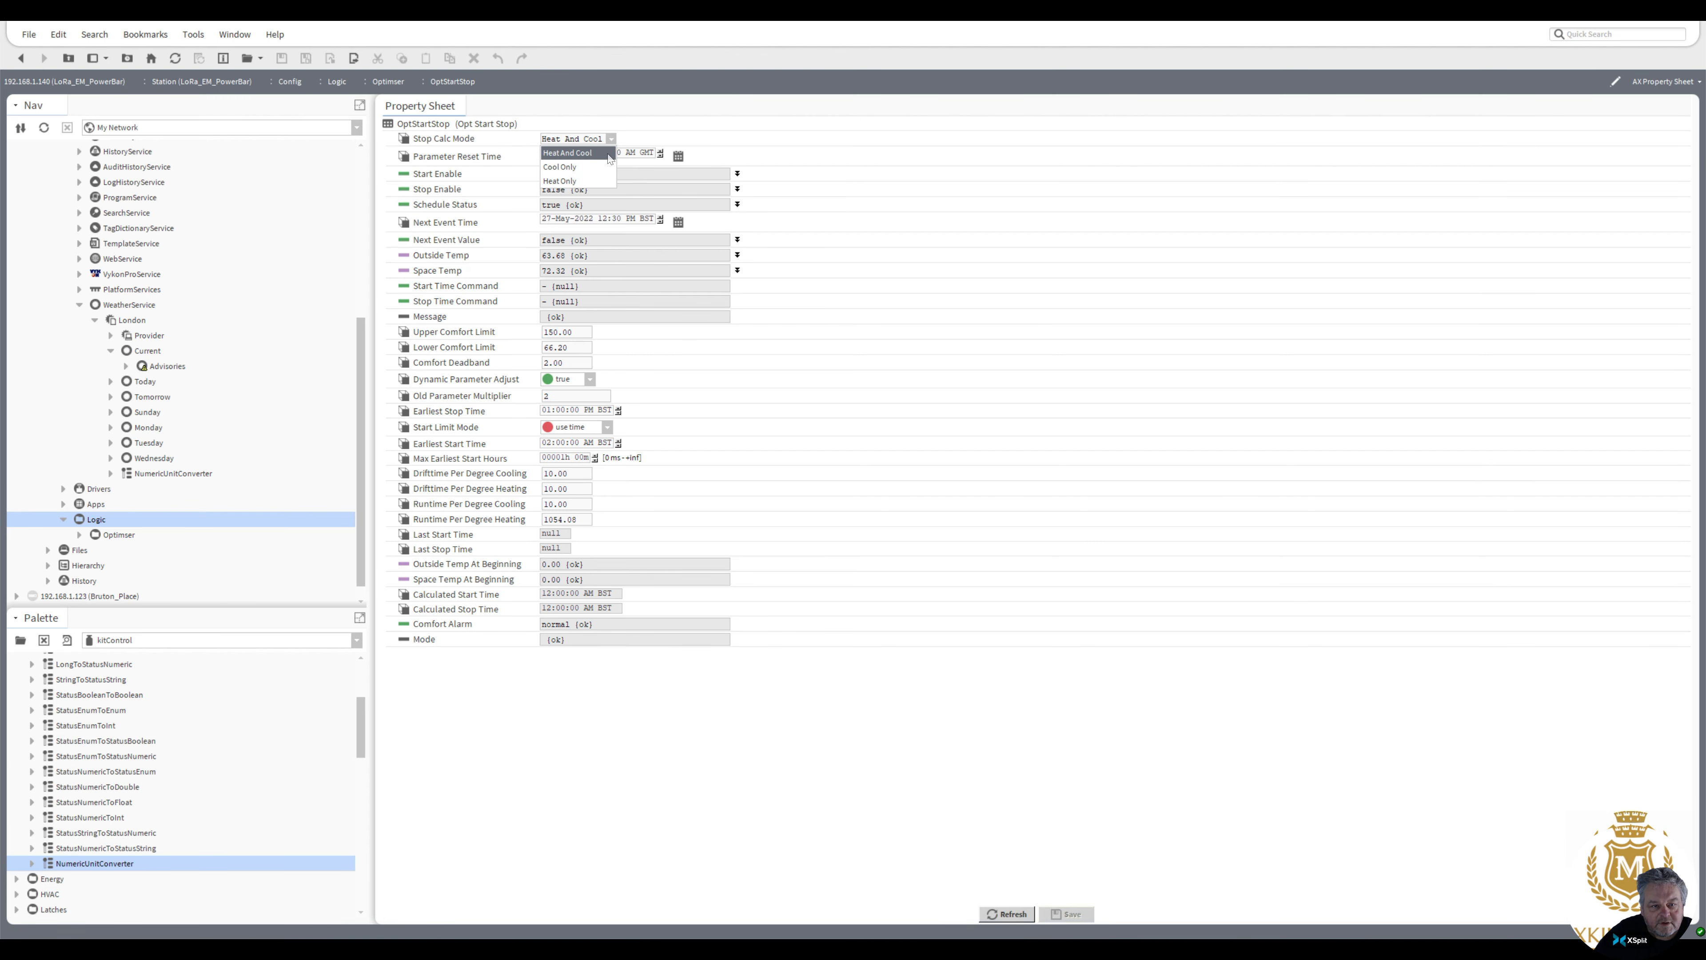
left_click(564, 181)
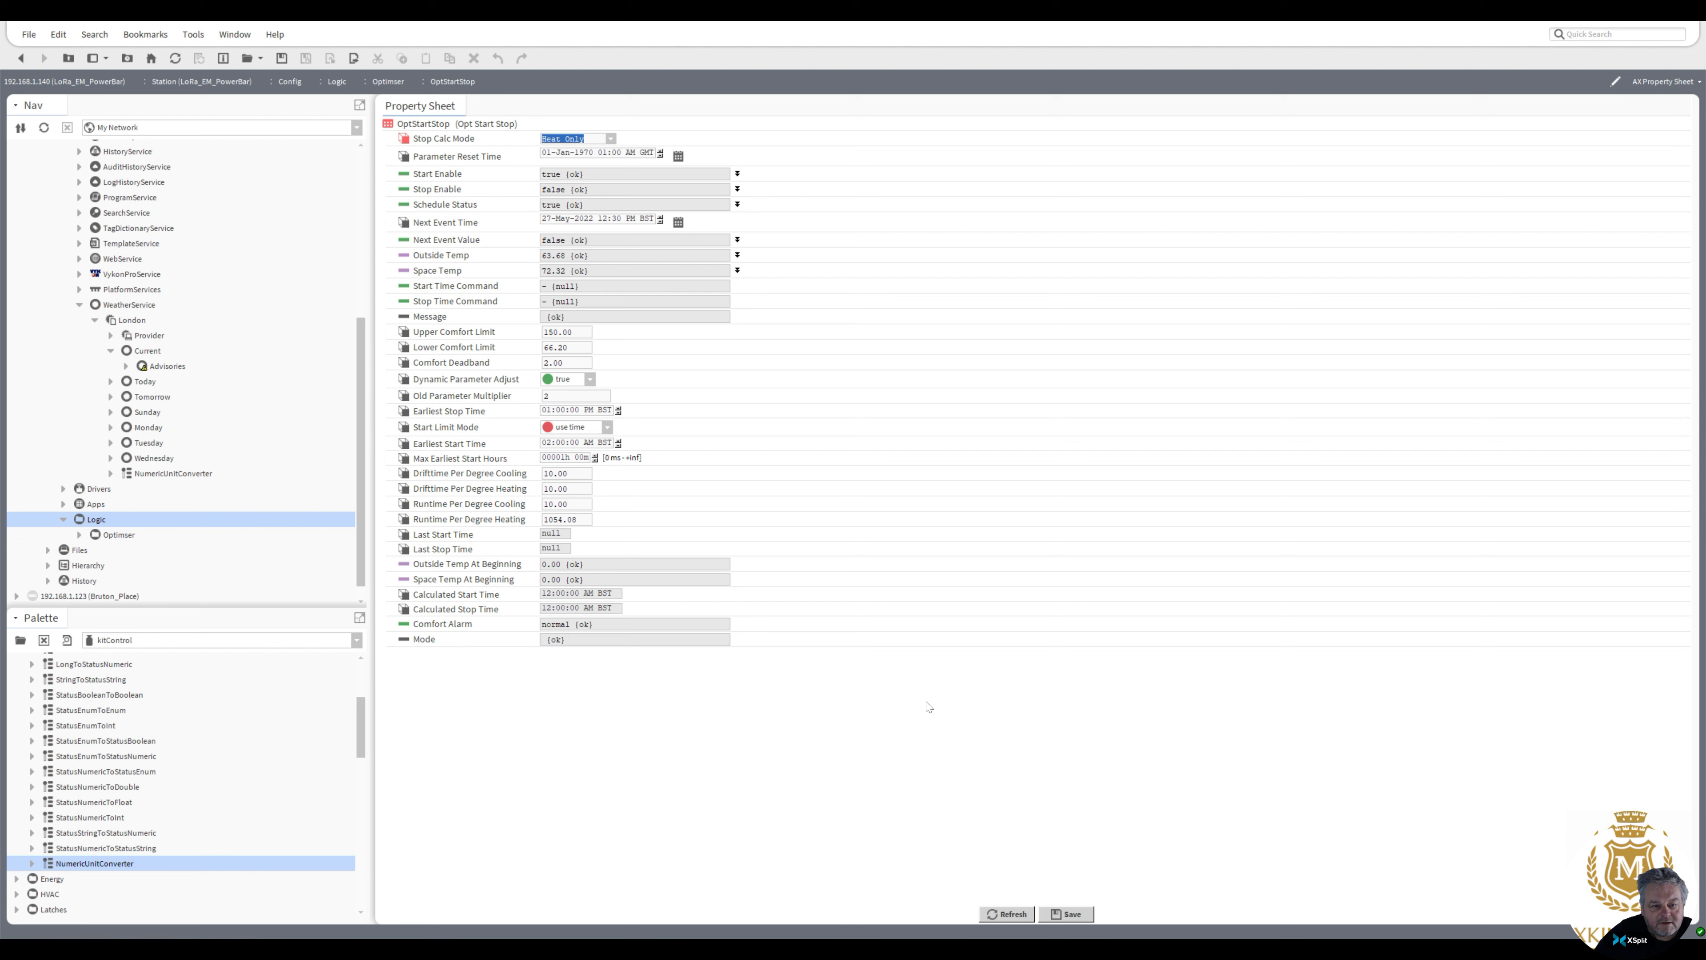
key("ctrl+s")
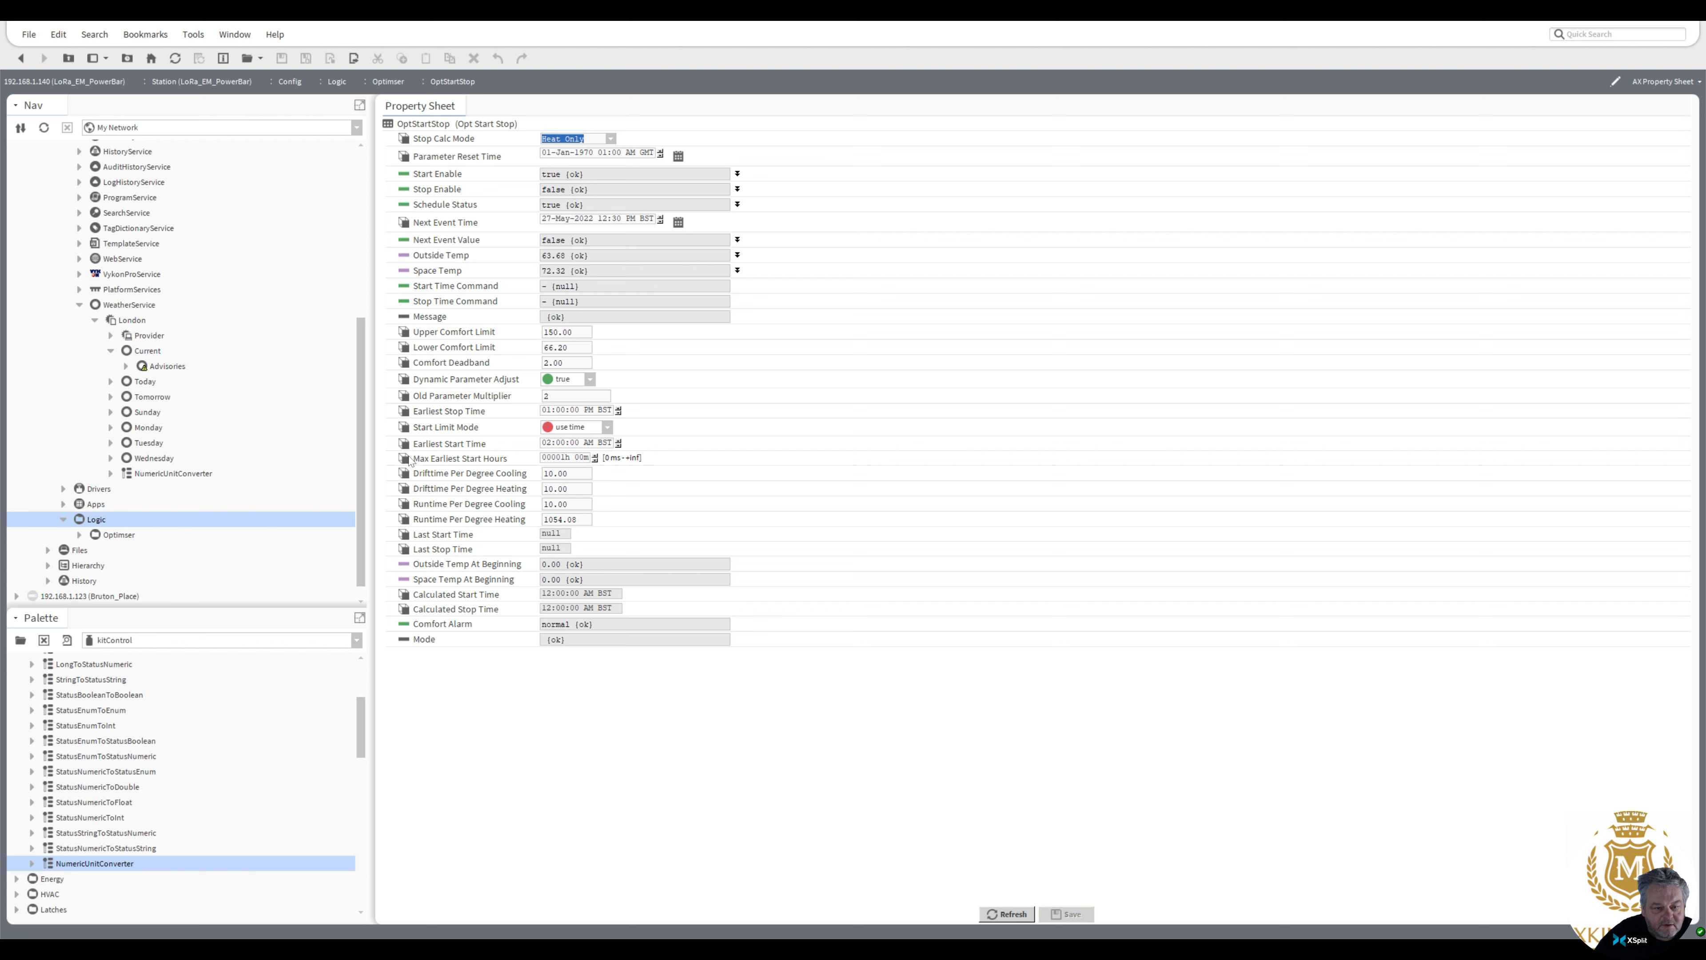
Add an OptimizedStartStop block from the Energy palette to the Optimiser wire sheet, keeping its default name, and position it
left_click(21, 58)
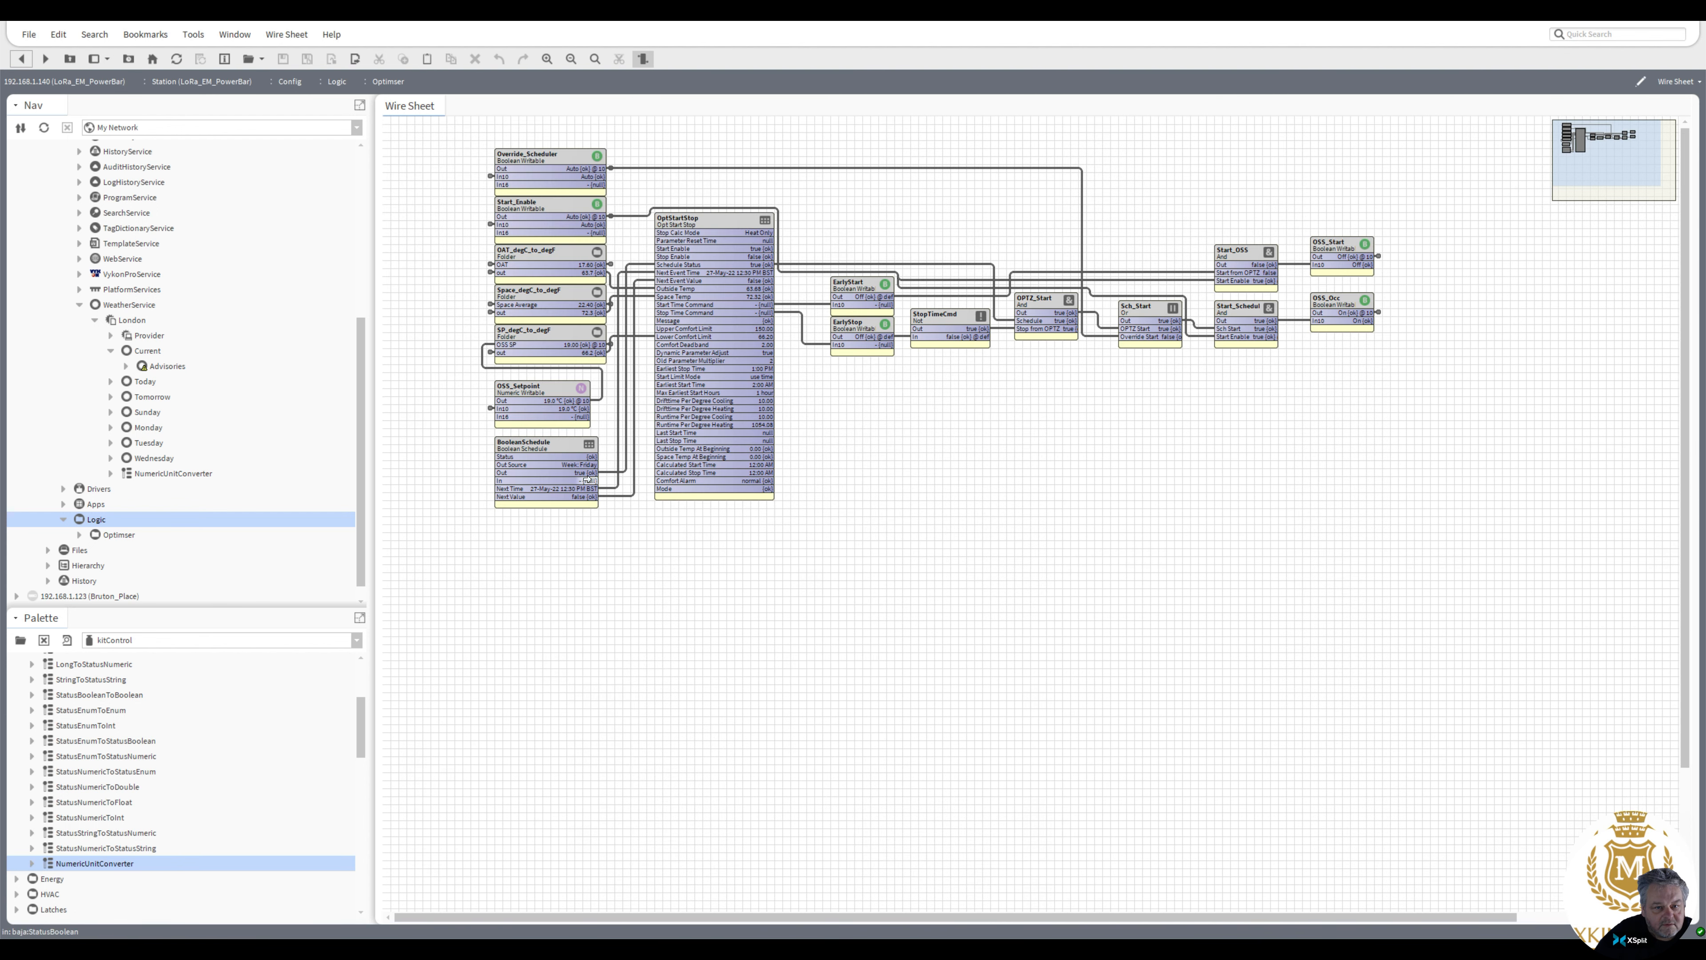
left_click(694, 223)
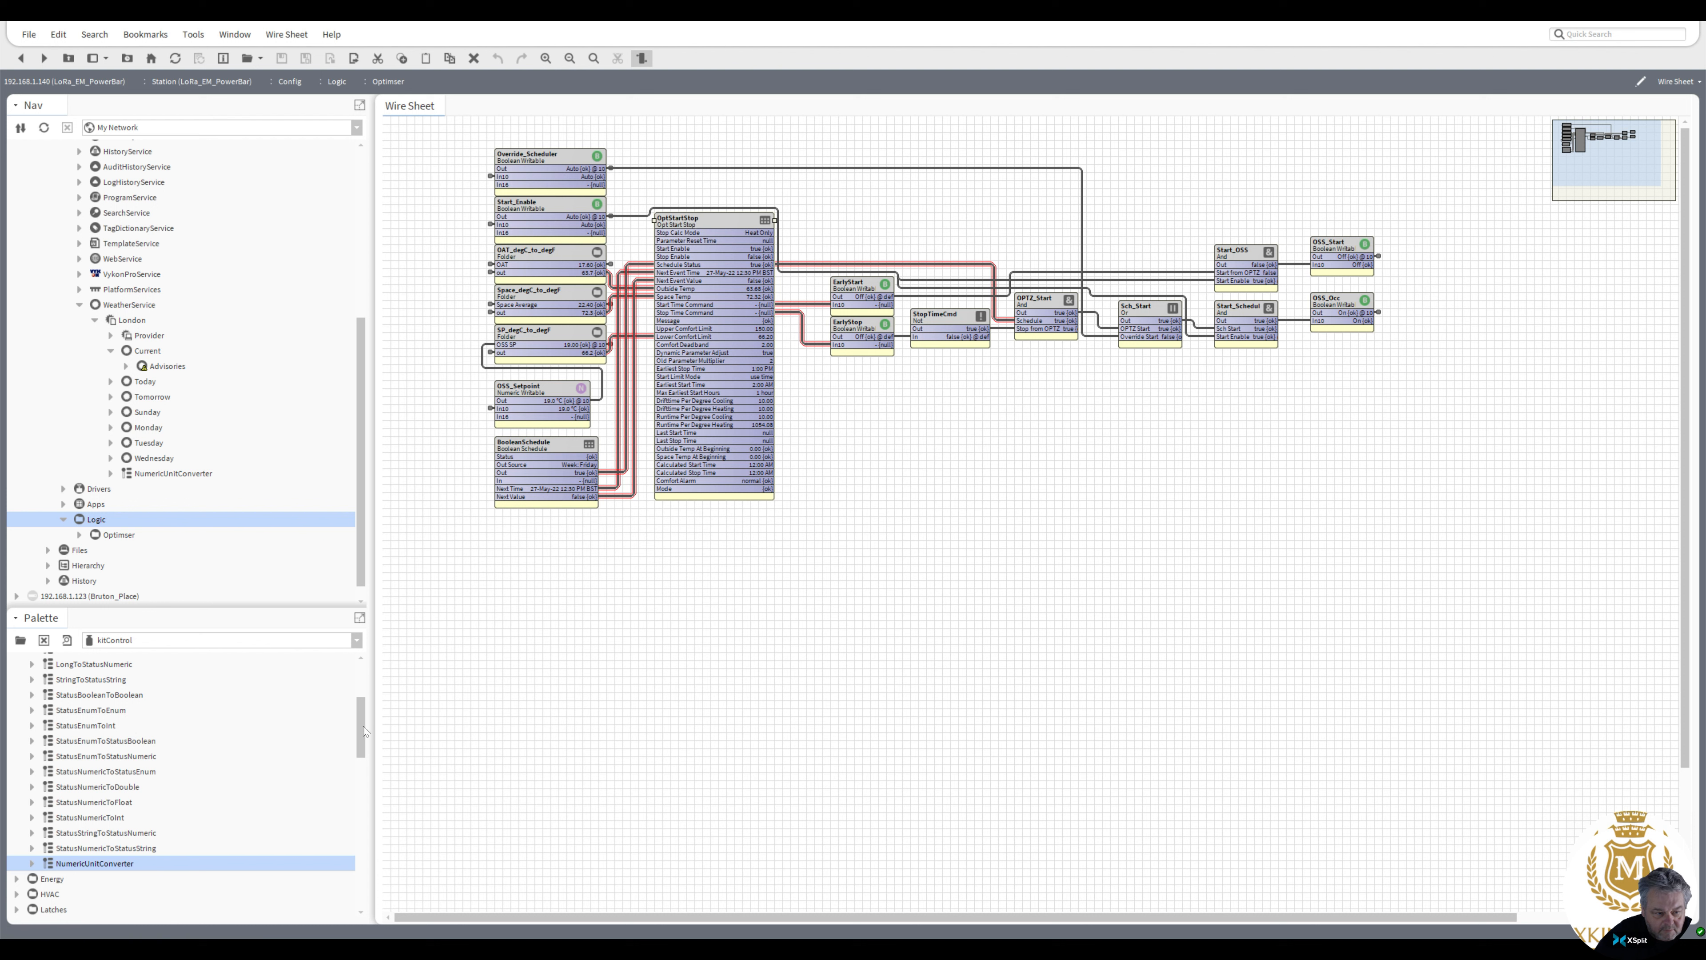
left_click_drag(360, 731, 363, 675)
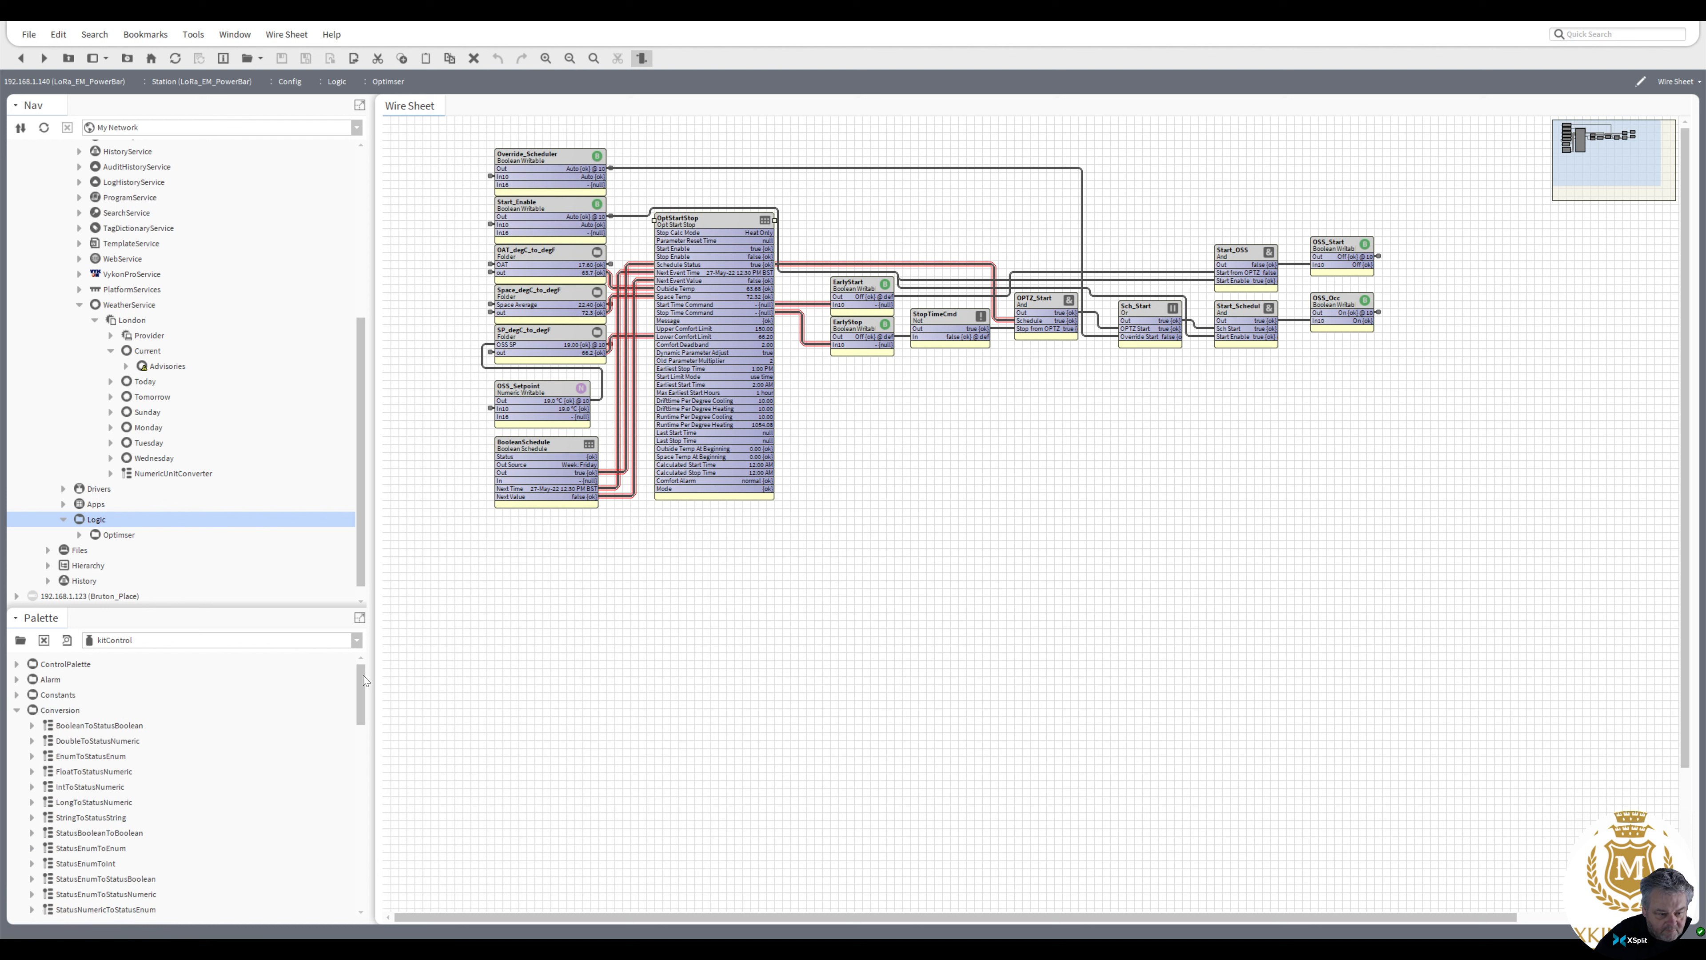
left_click(17, 711)
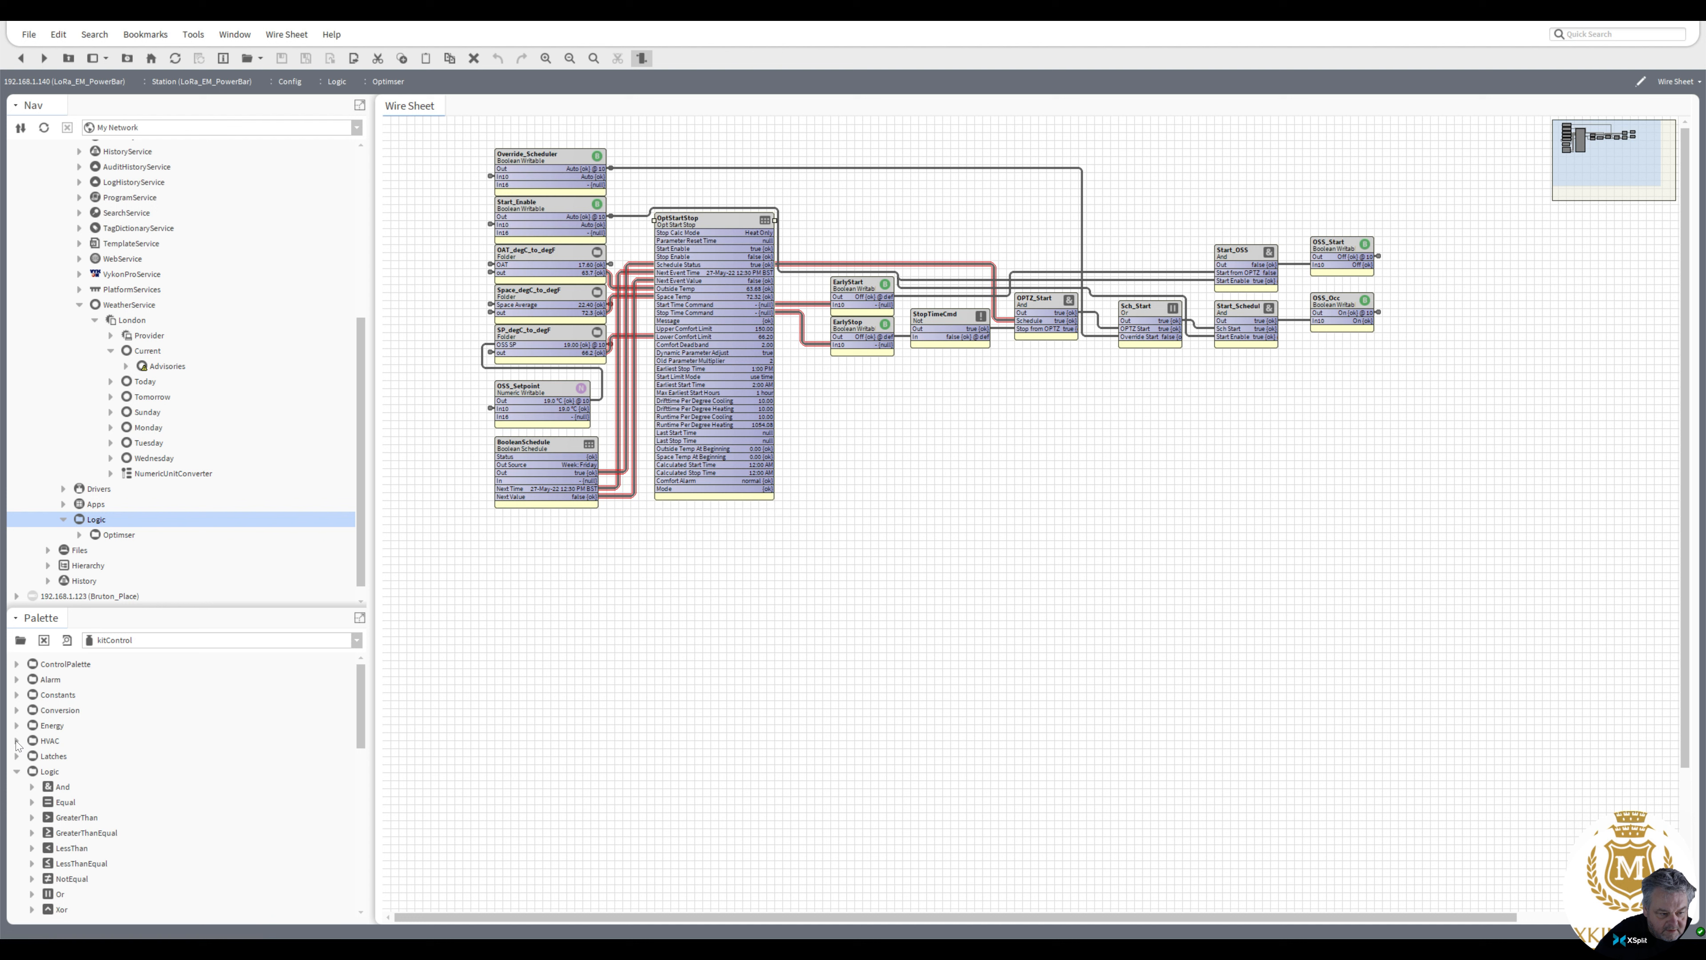
left_click(16, 726)
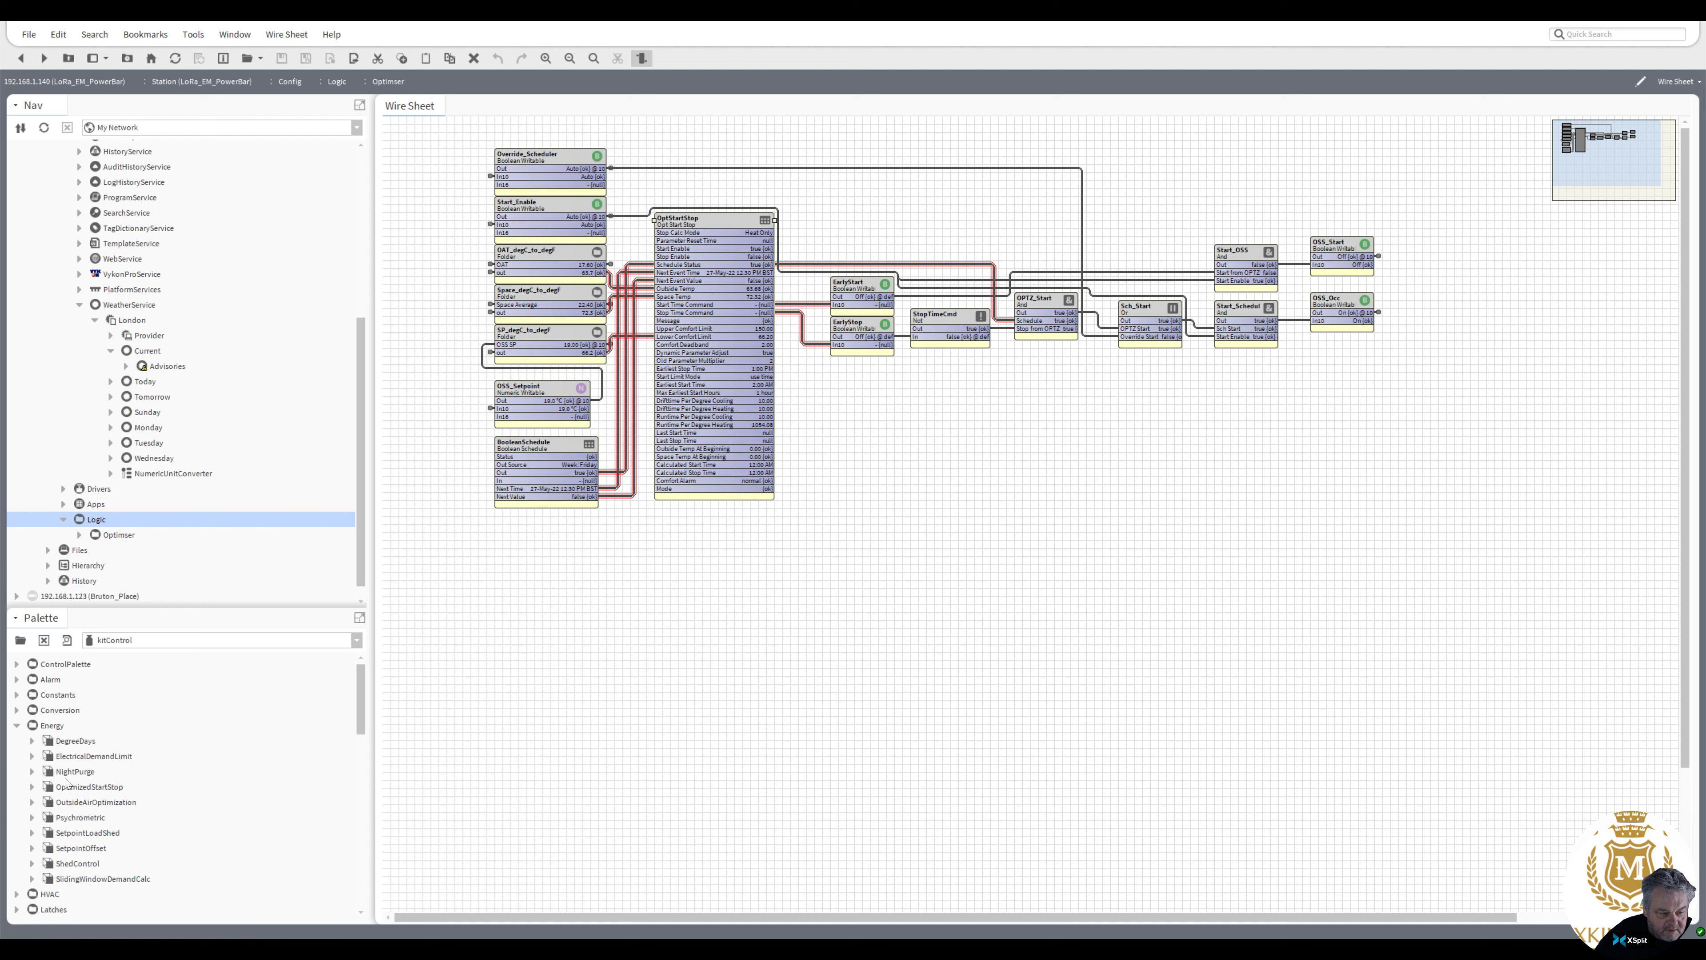
left_click(77, 790)
left_click_drag(77, 790, 887, 556)
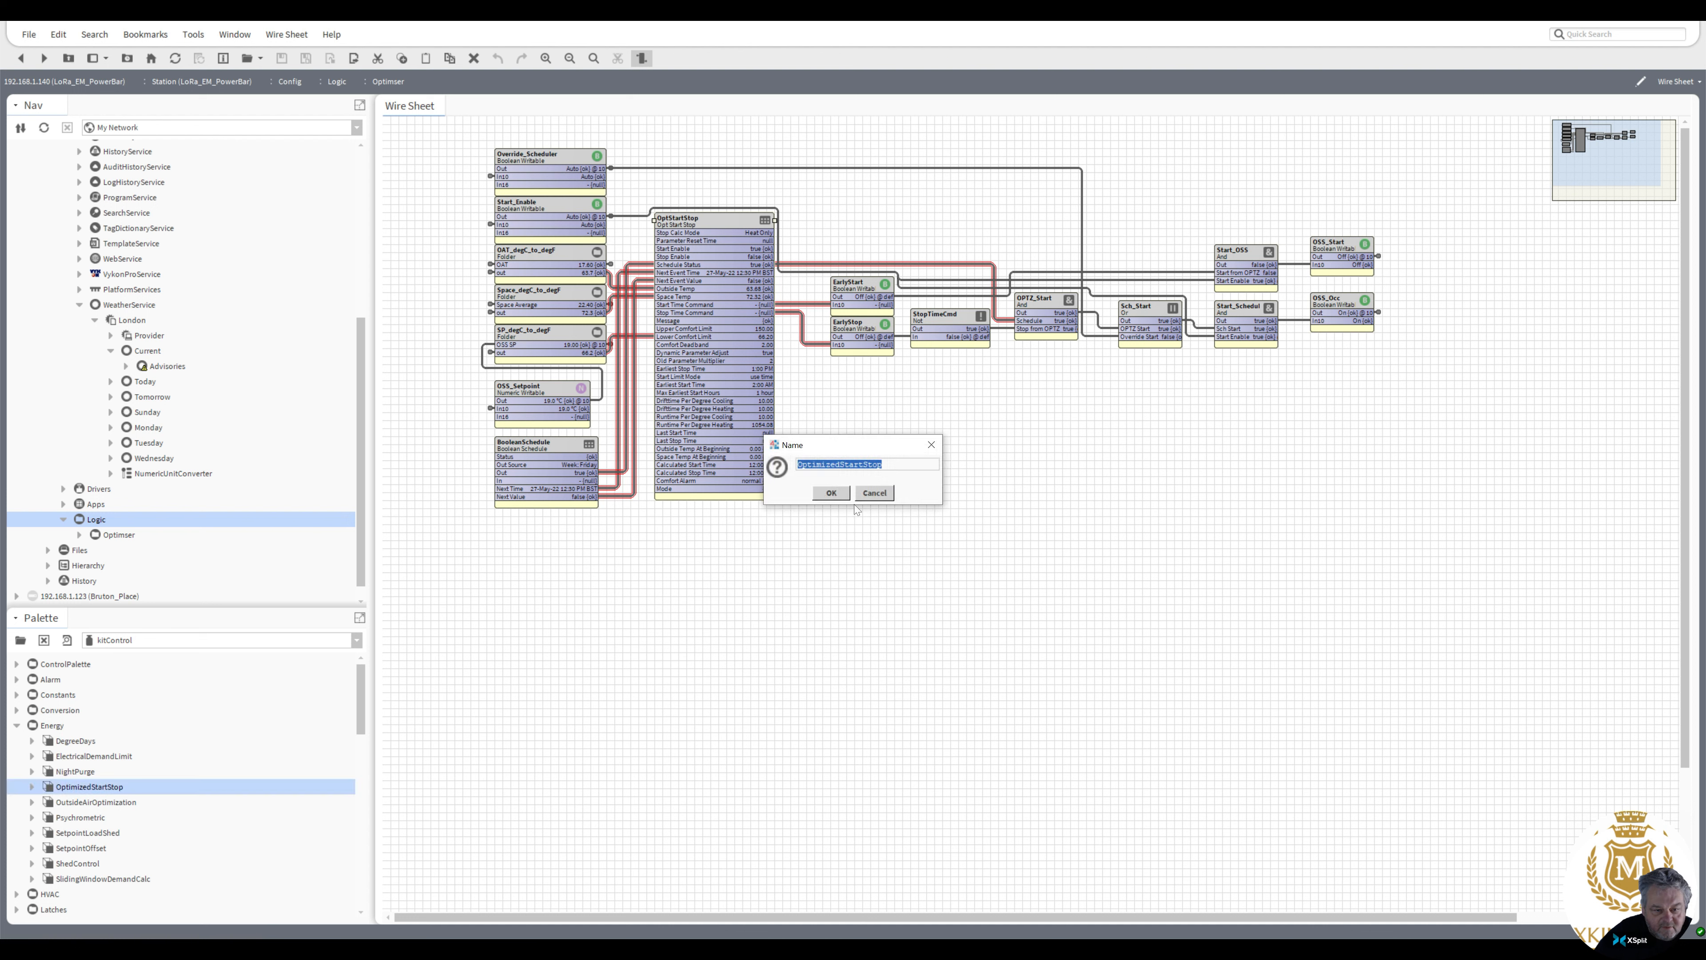
left_click(836, 493)
left_click_drag(947, 569, 915, 379)
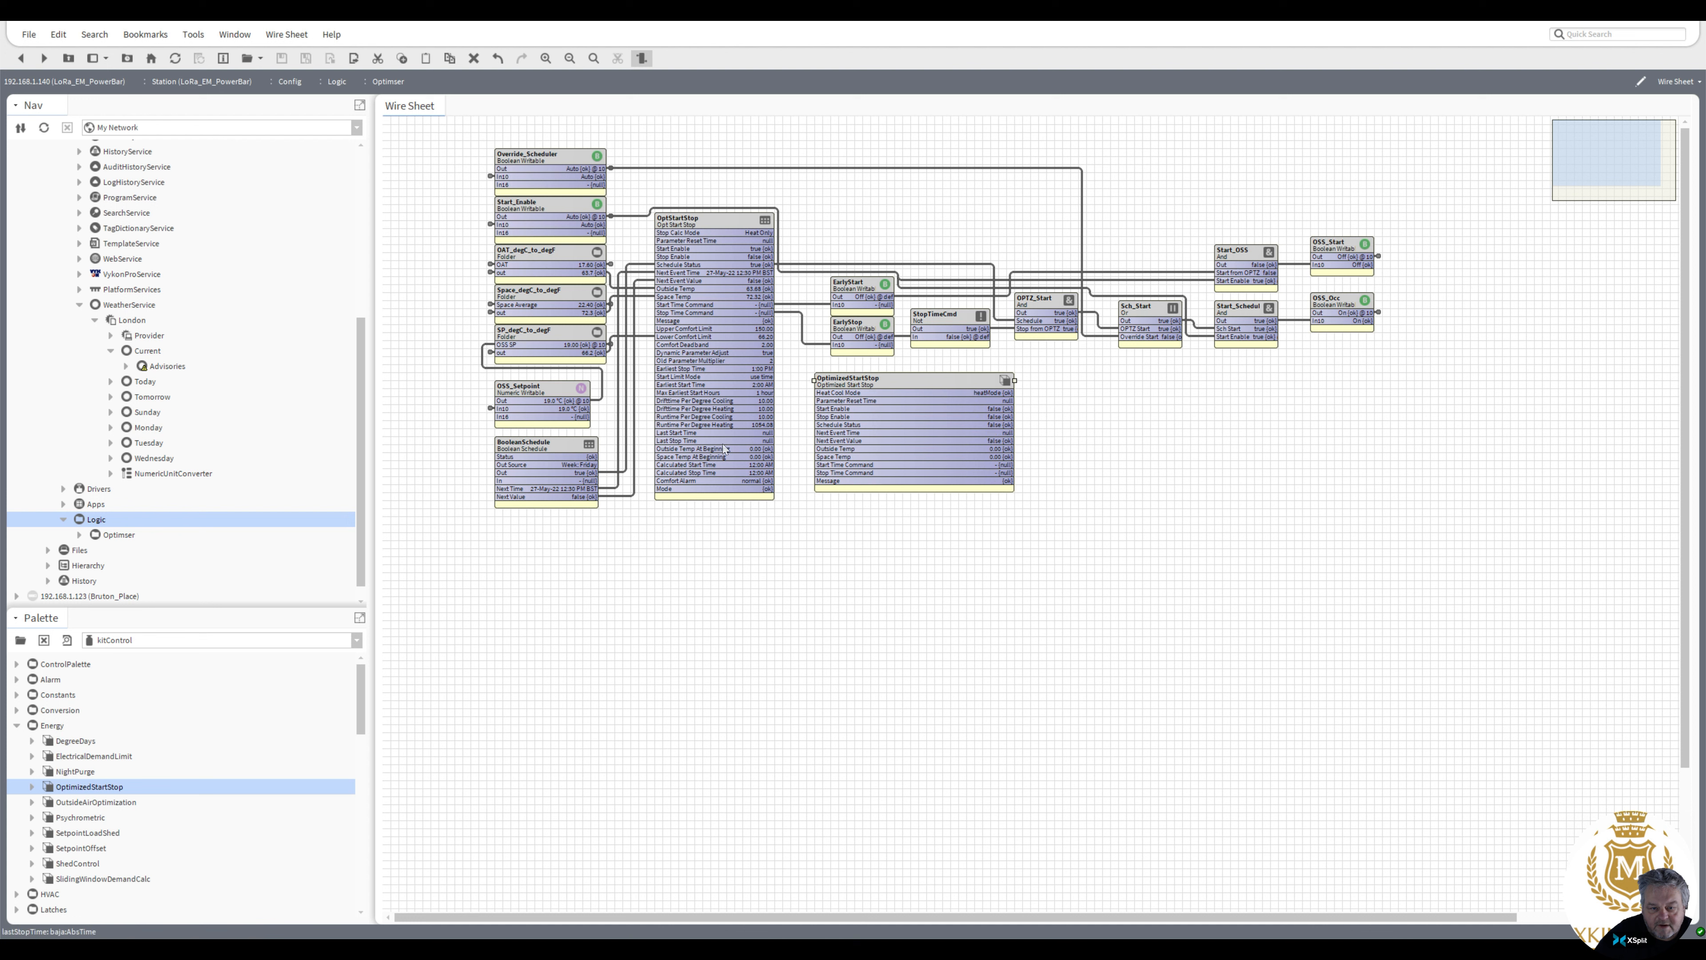
Pin the OptimizedStartStop's remaining slots, from Next Event Time down to Program Mode, onto the block
right_click(881, 382)
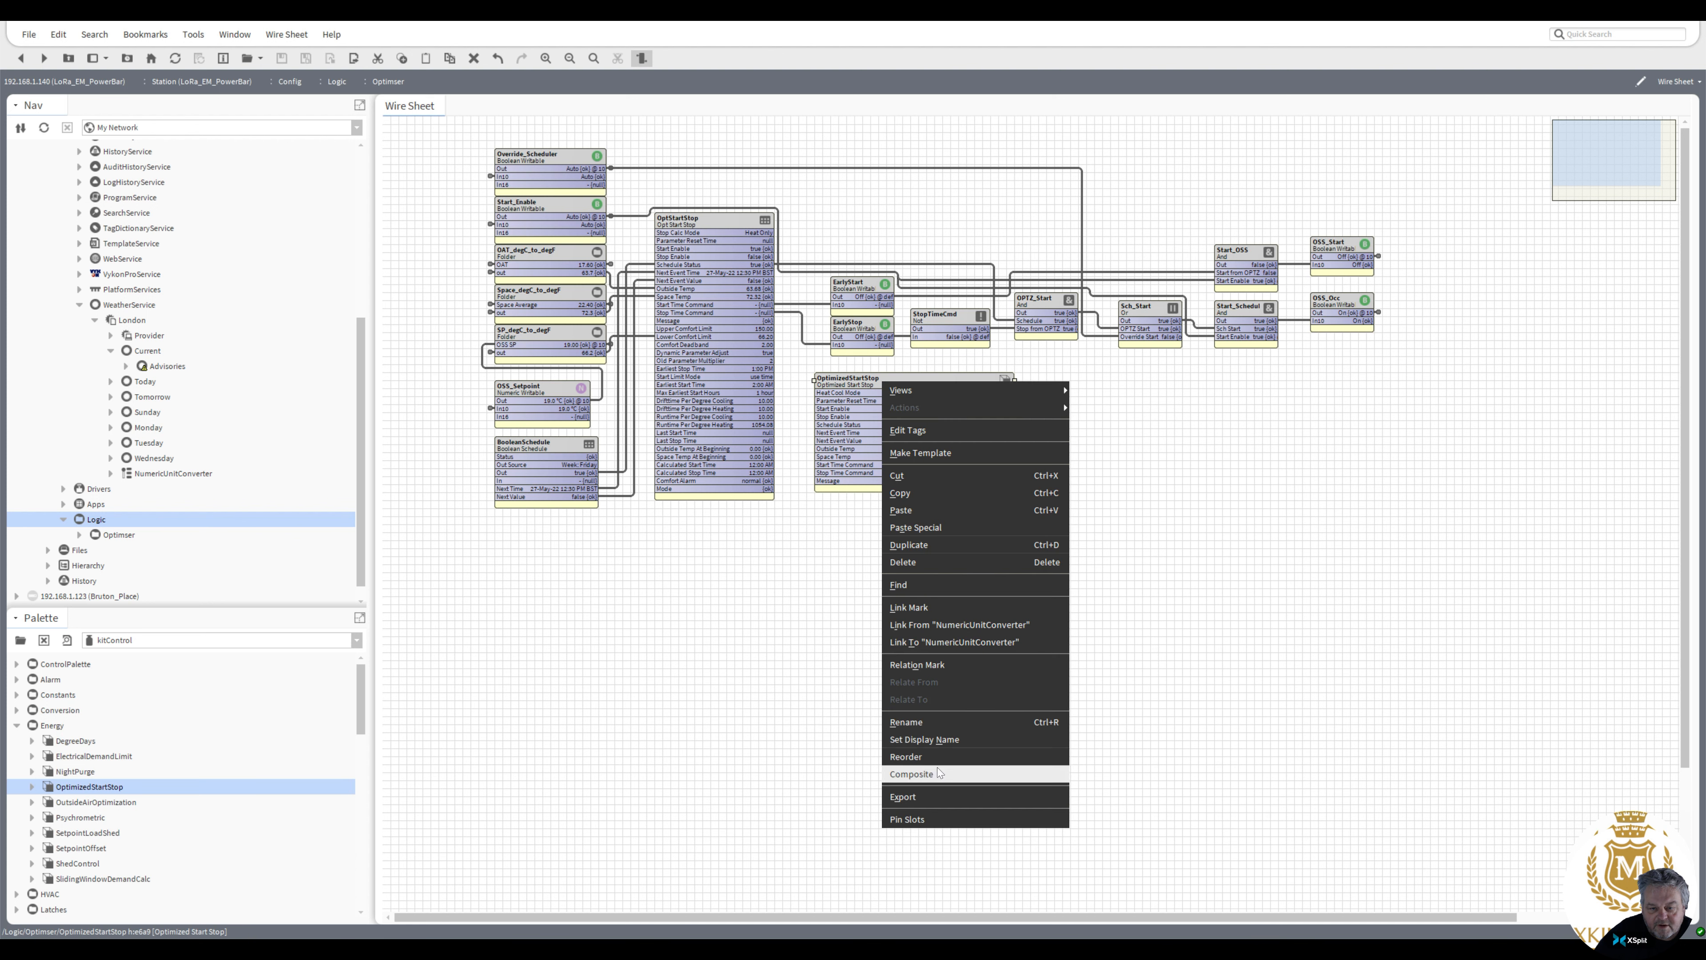
left_click(940, 813)
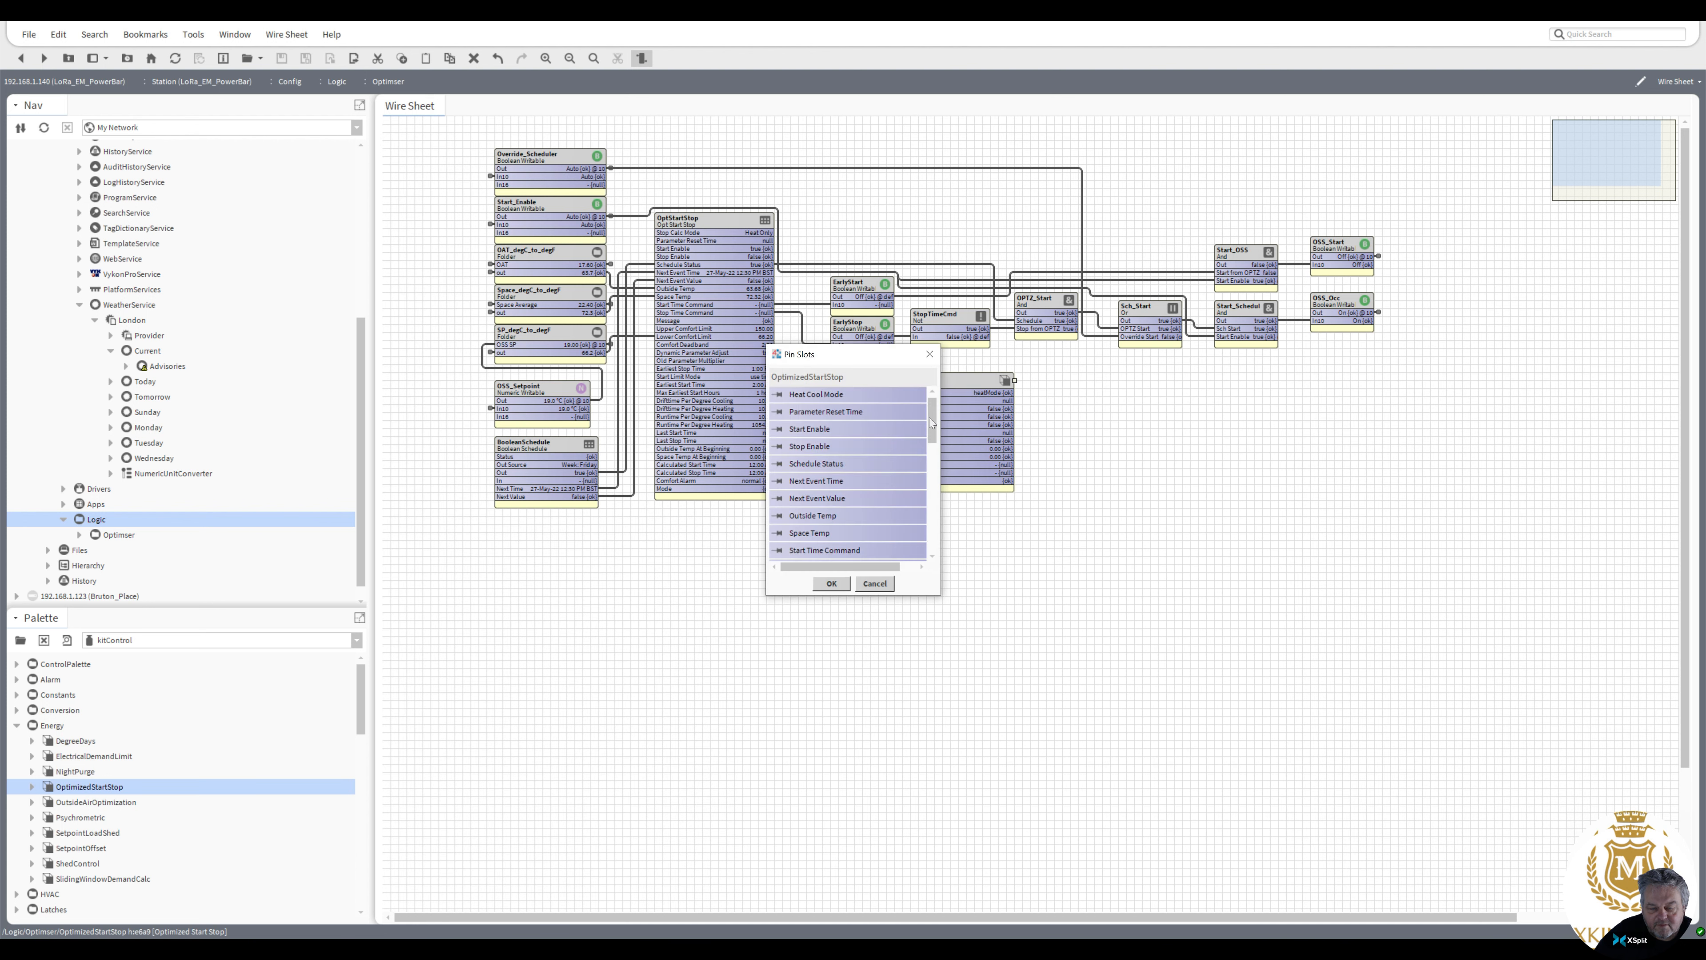
left_click_drag(941, 456, 942, 461)
left_click(779, 480)
left_click(779, 498)
left_click(779, 516)
left_click(779, 533)
left_click(779, 550)
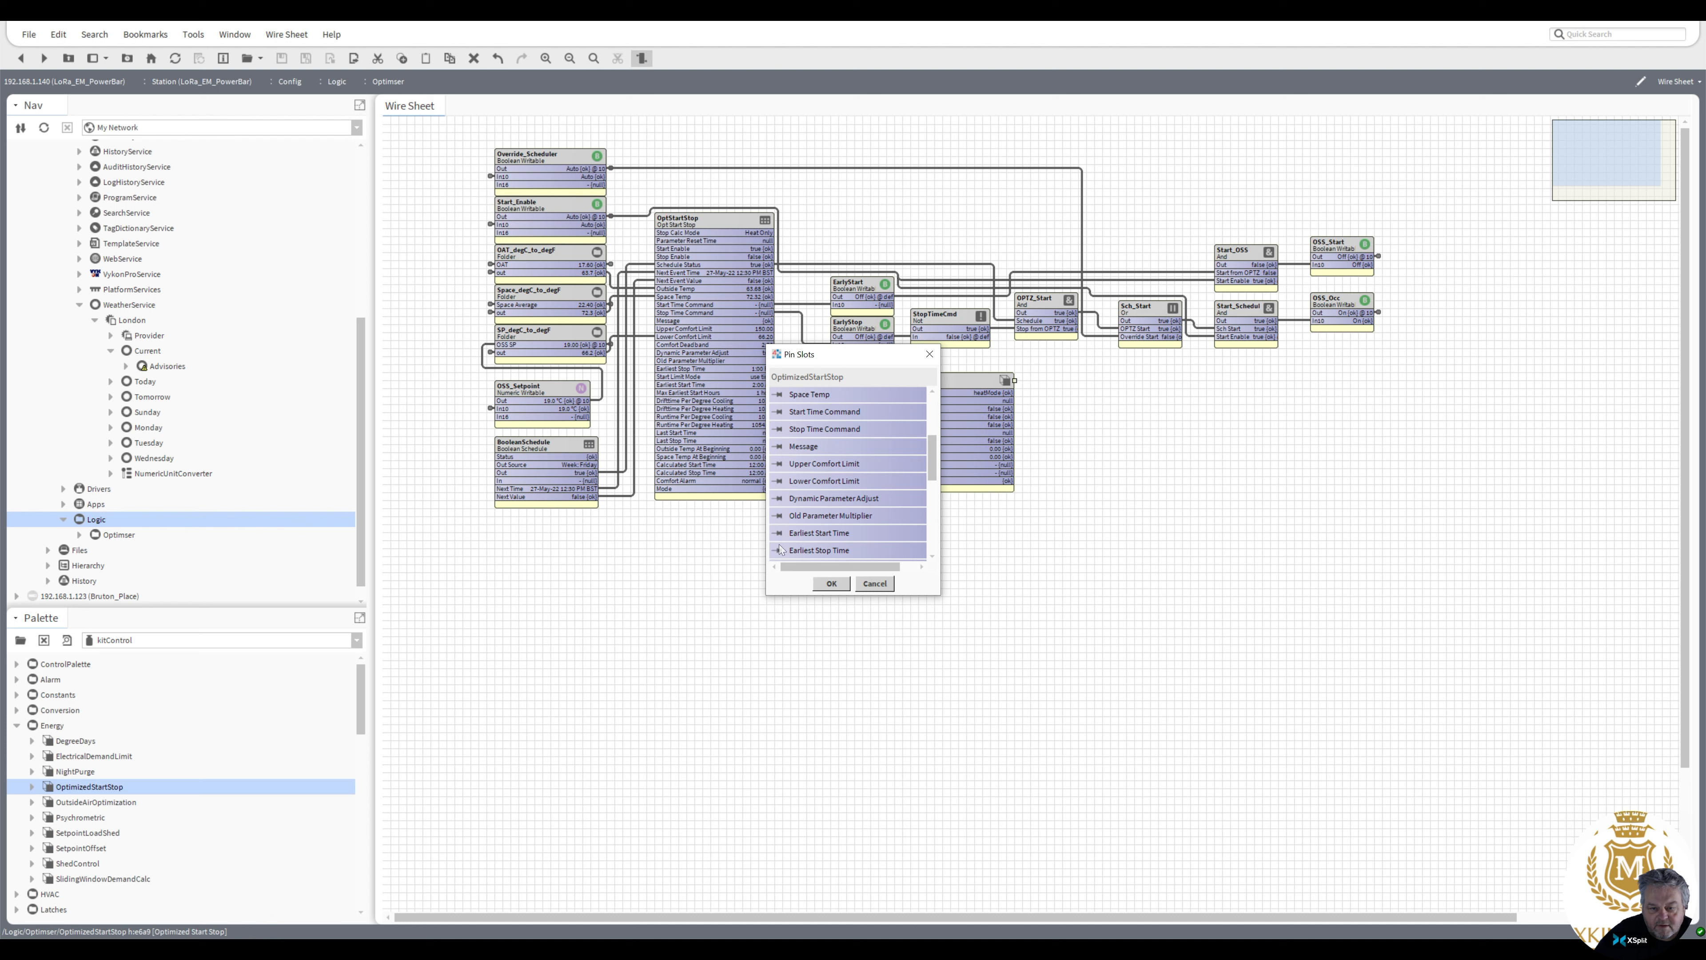
left_click_drag(935, 464, 935, 496)
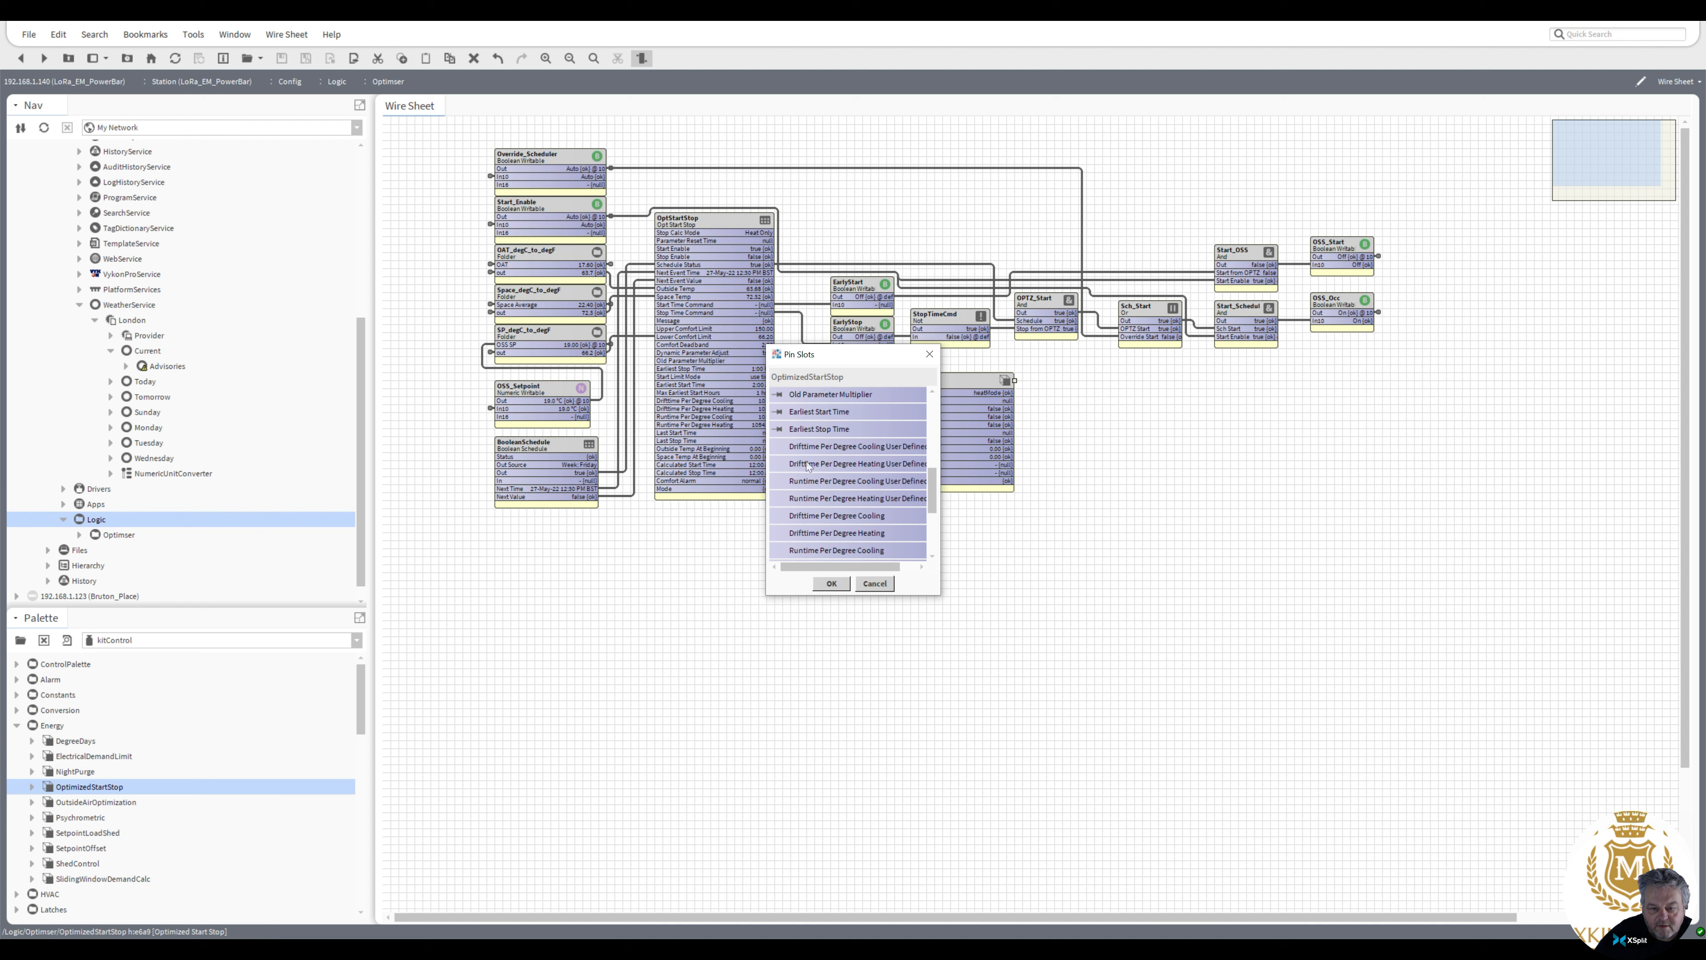
left_click(780, 447)
left_click(781, 464)
left_click(781, 498)
left_click(780, 515)
left_click(780, 532)
left_click(781, 549)
scroll(894, 511, "down", 3)
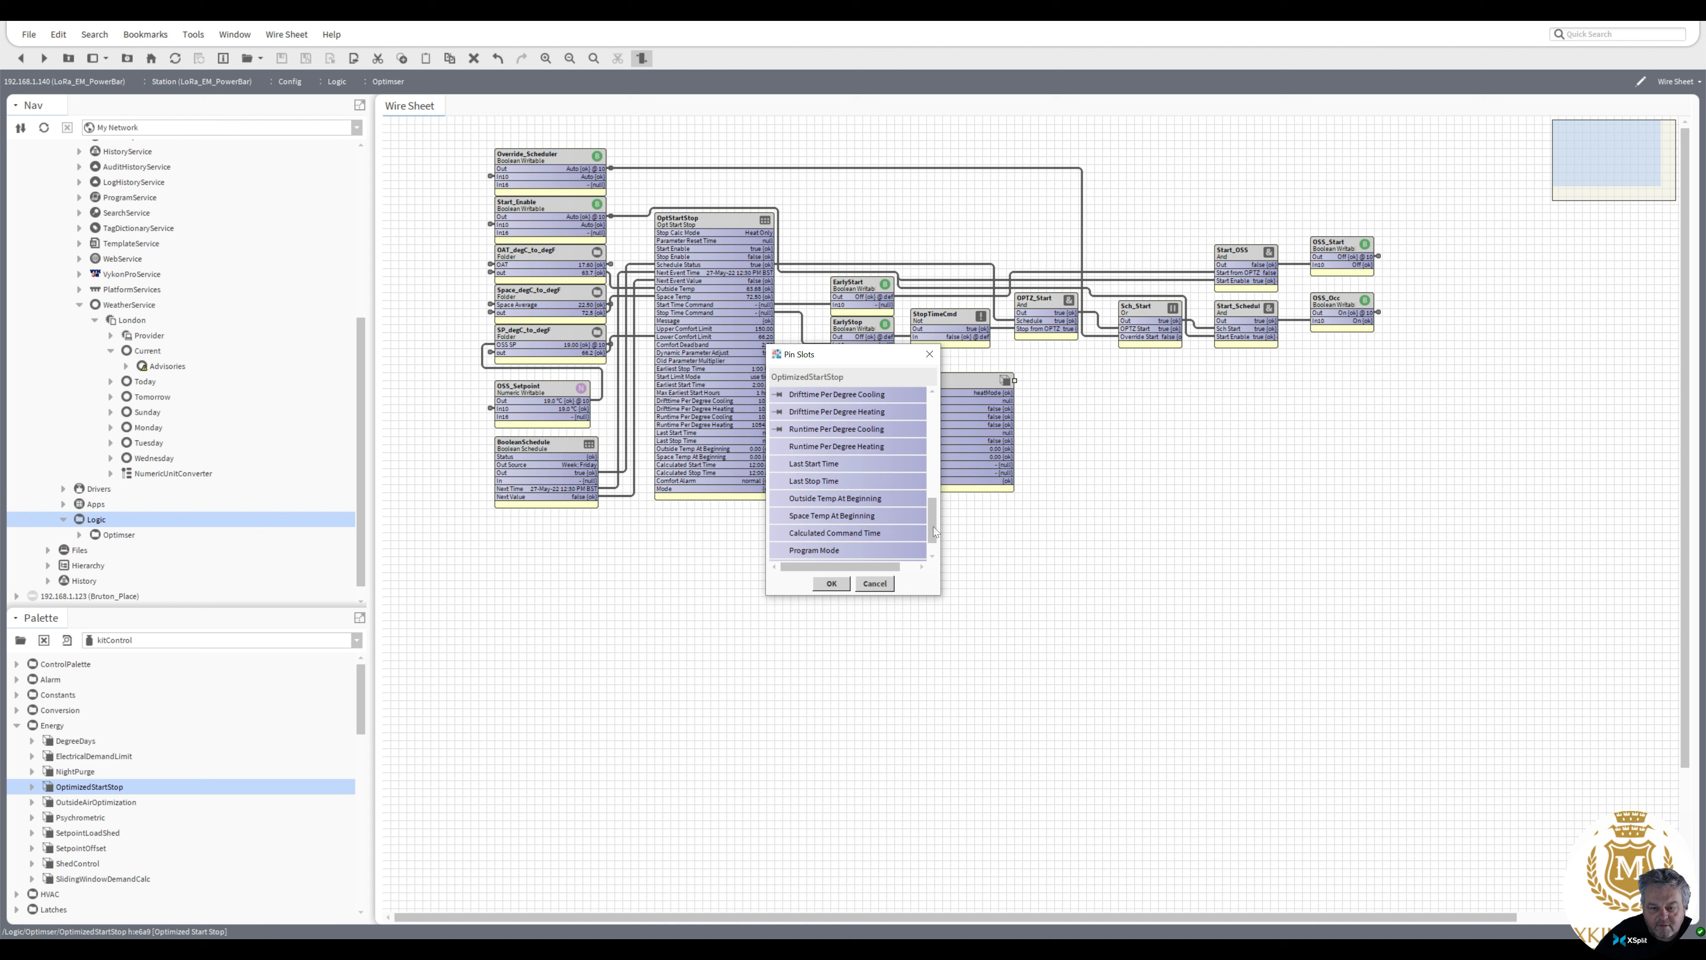
left_click(780, 430)
left_click(781, 447)
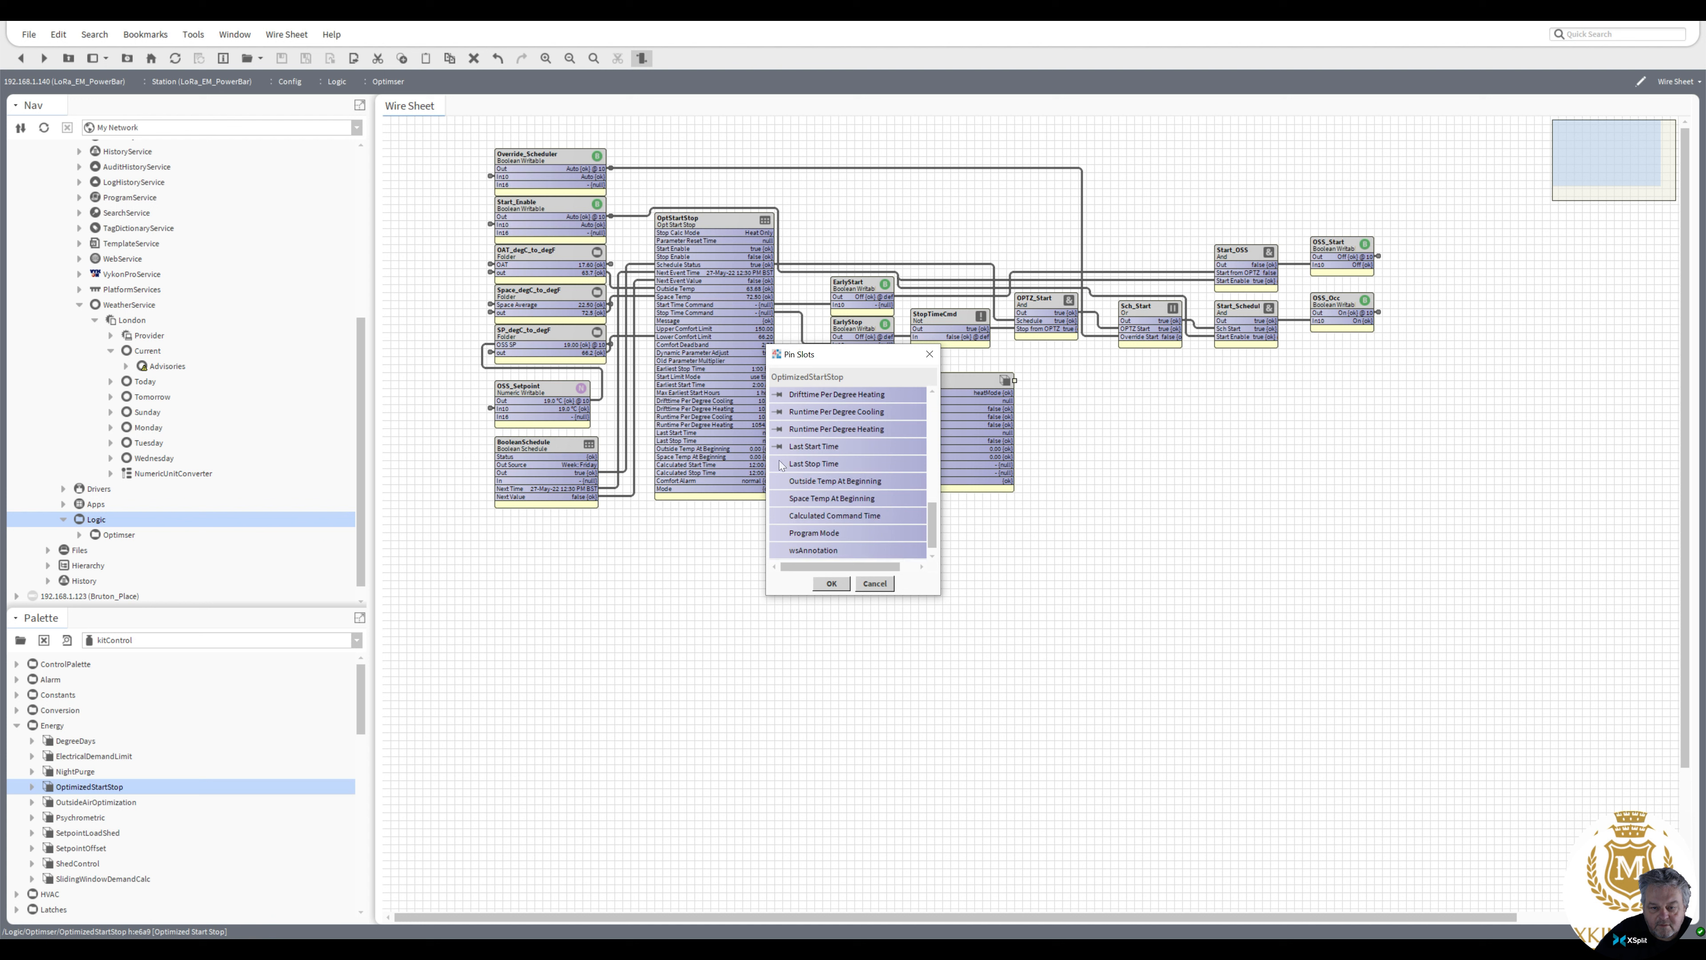
left_click(781, 464)
left_click(780, 481)
left_click(780, 498)
left_click(780, 515)
left_click(781, 533)
left_click(843, 590)
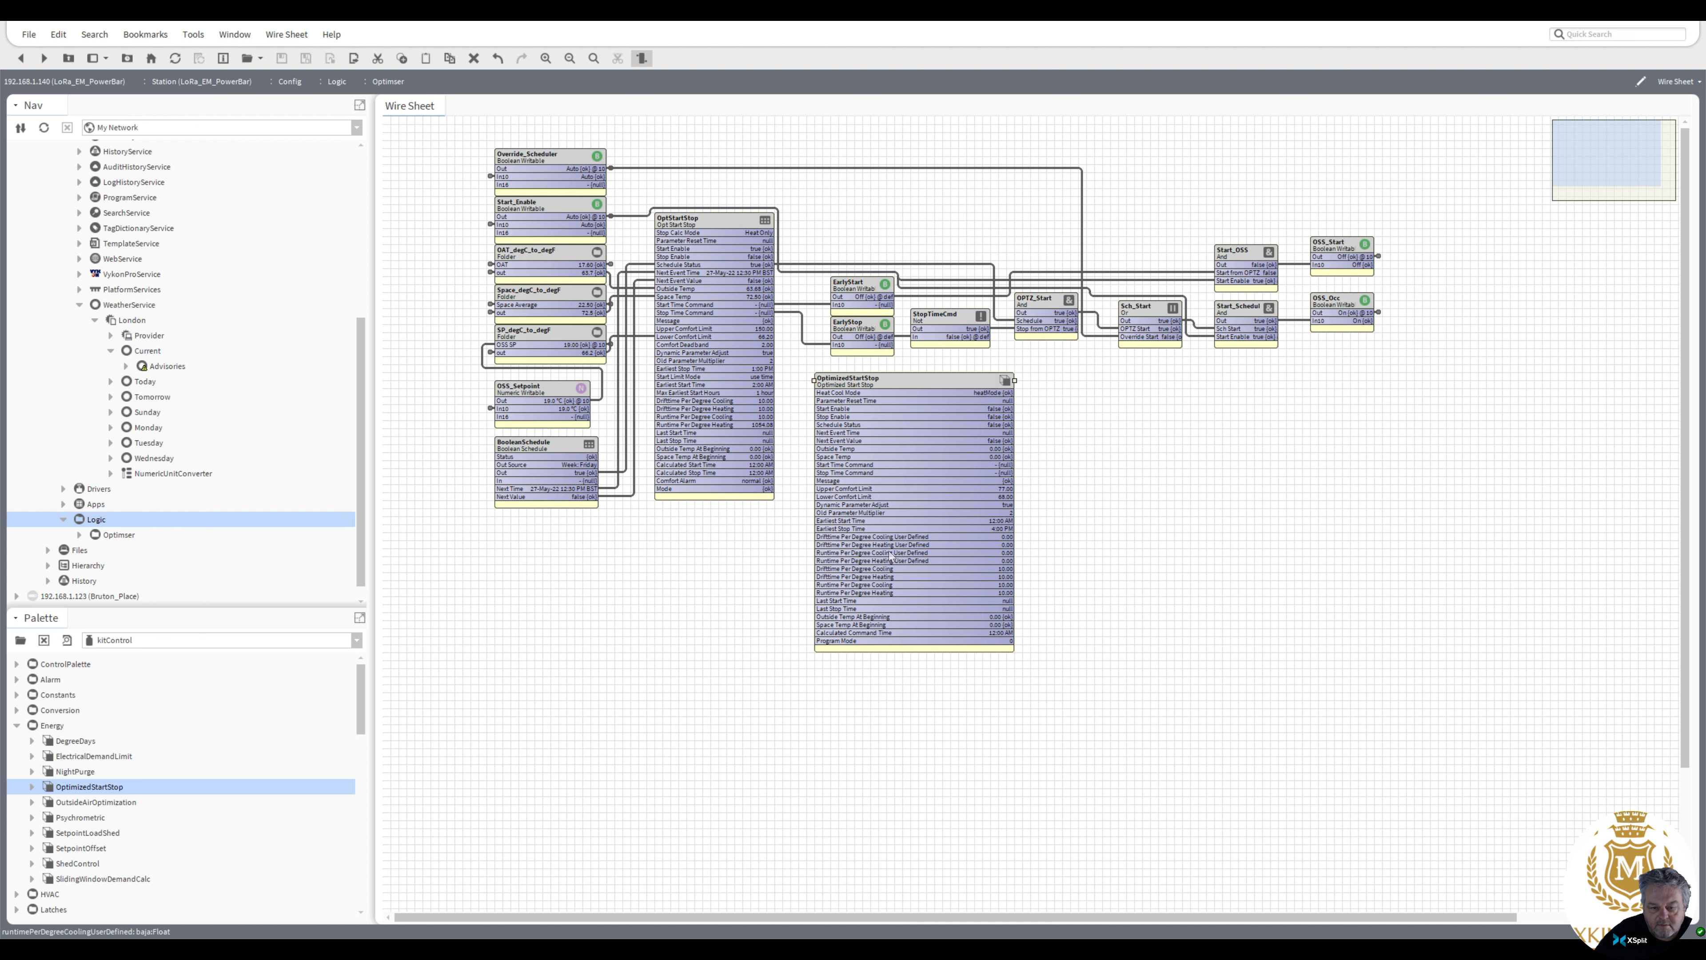
Review the OptimizedStartStop's pinned slots and move the block below the existing Optimiser logic
left_click_drag(910, 379, 878, 221)
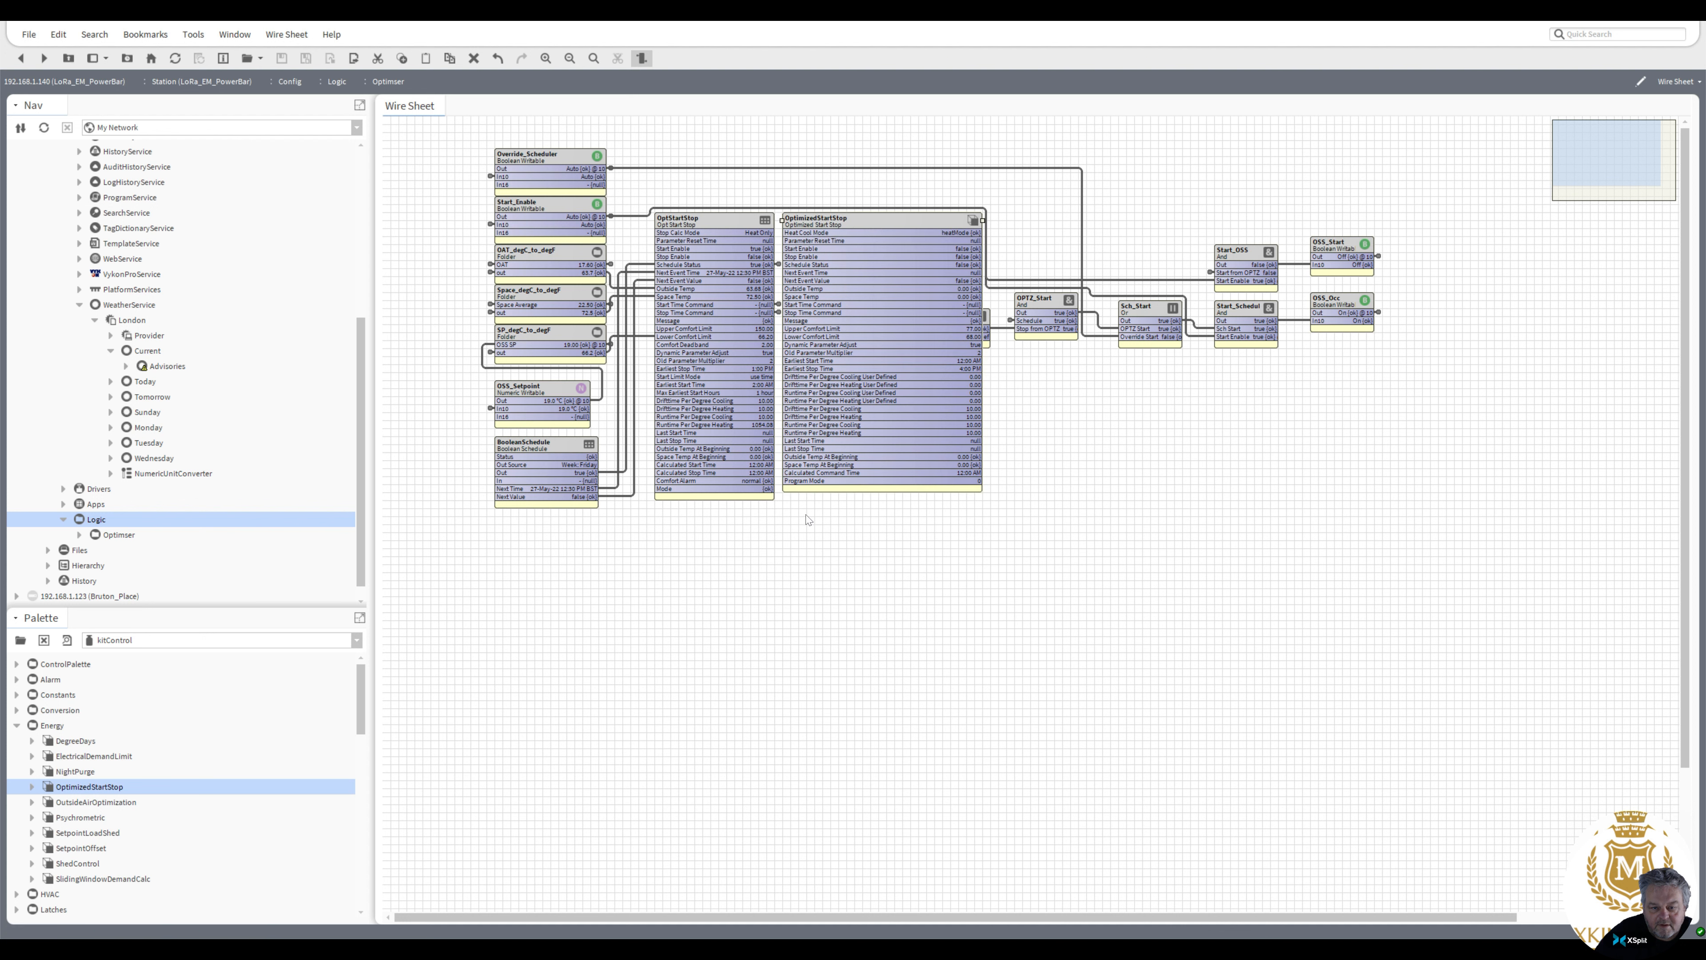
right_click(840, 220)
left_click(873, 524)
left_click_drag(931, 416, 931, 531)
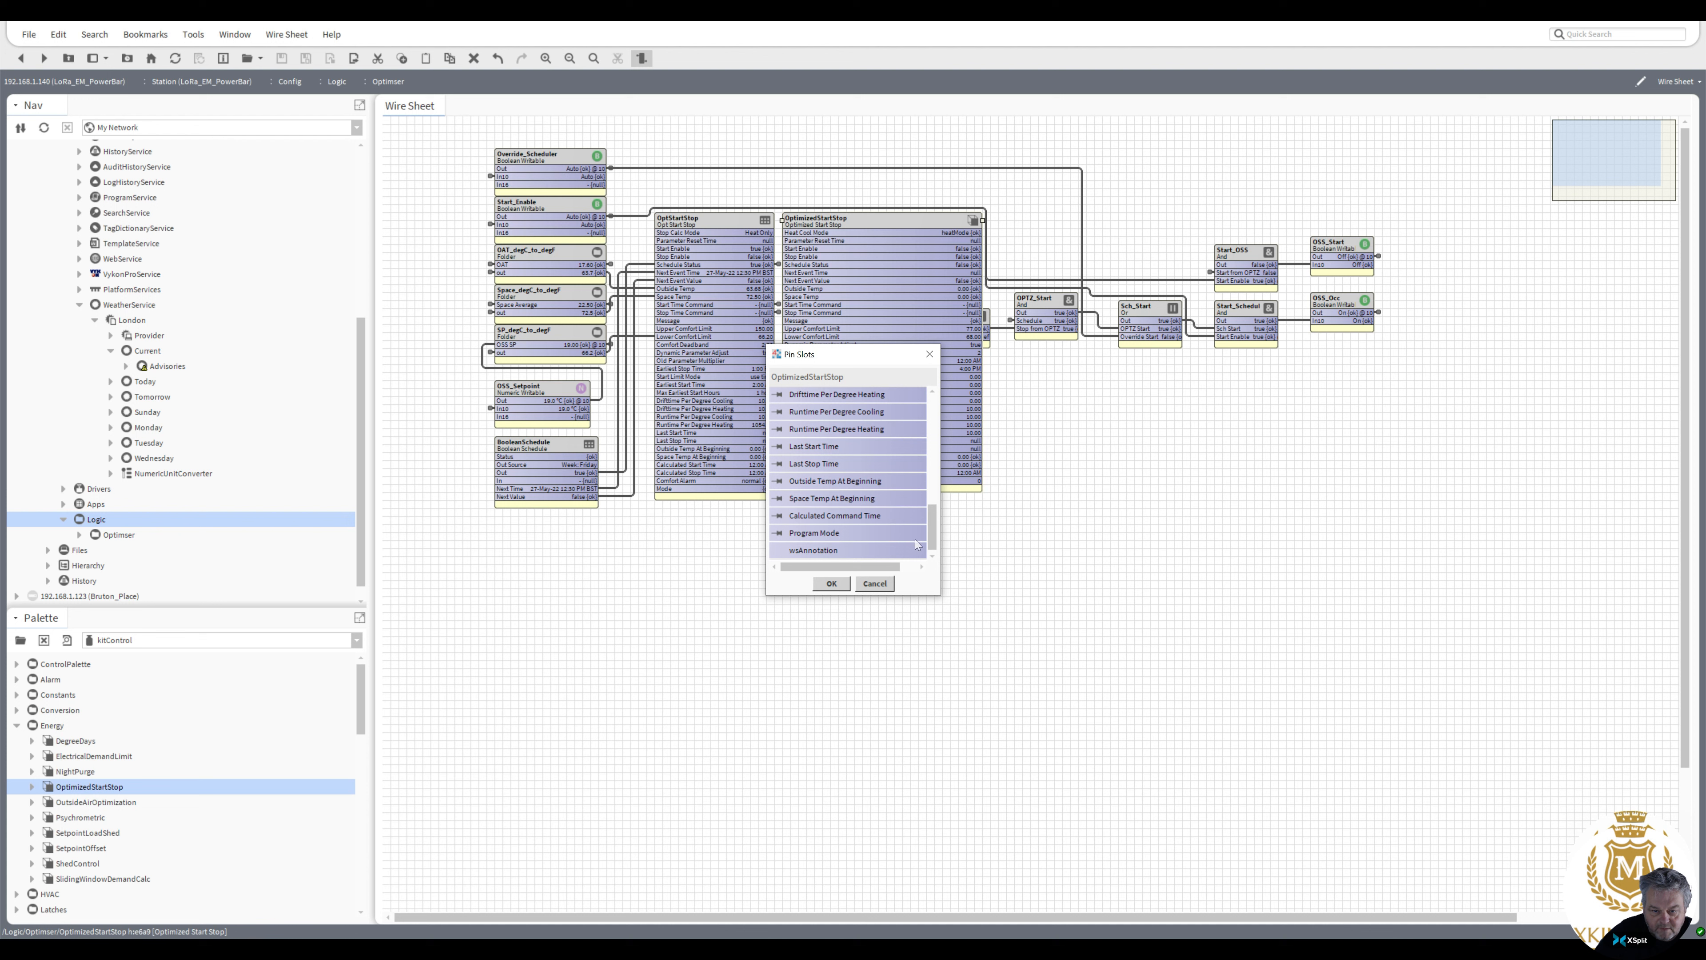
left_click(832, 583)
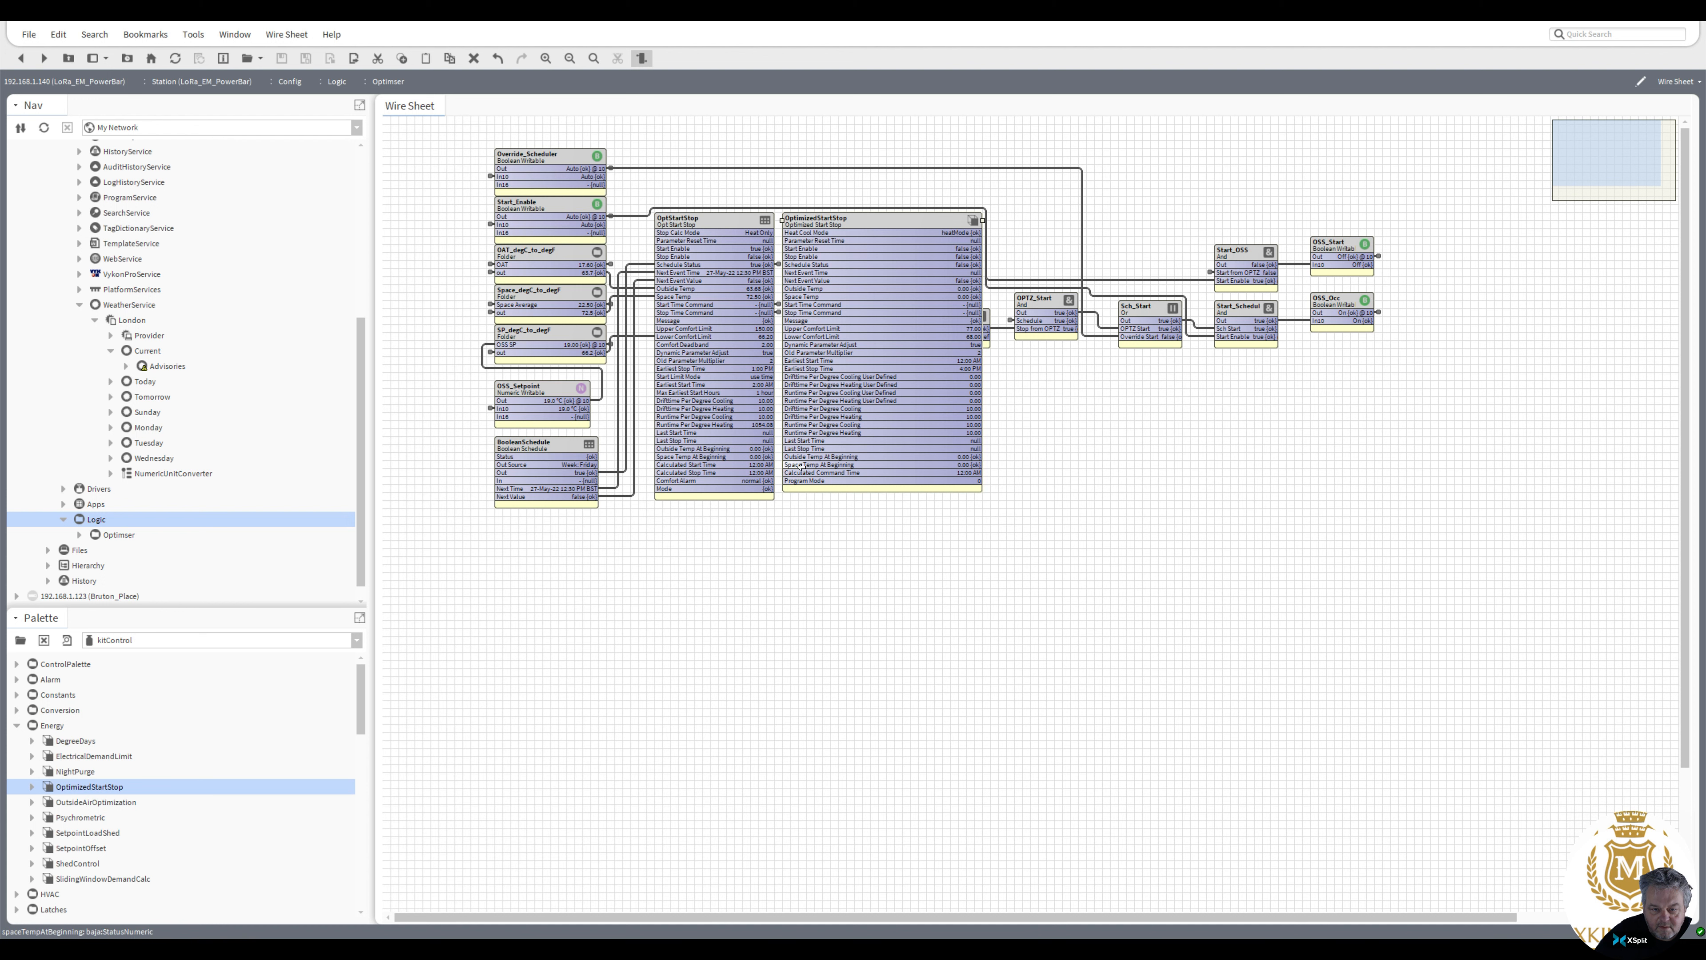
left_click_drag(844, 217, 853, 511)
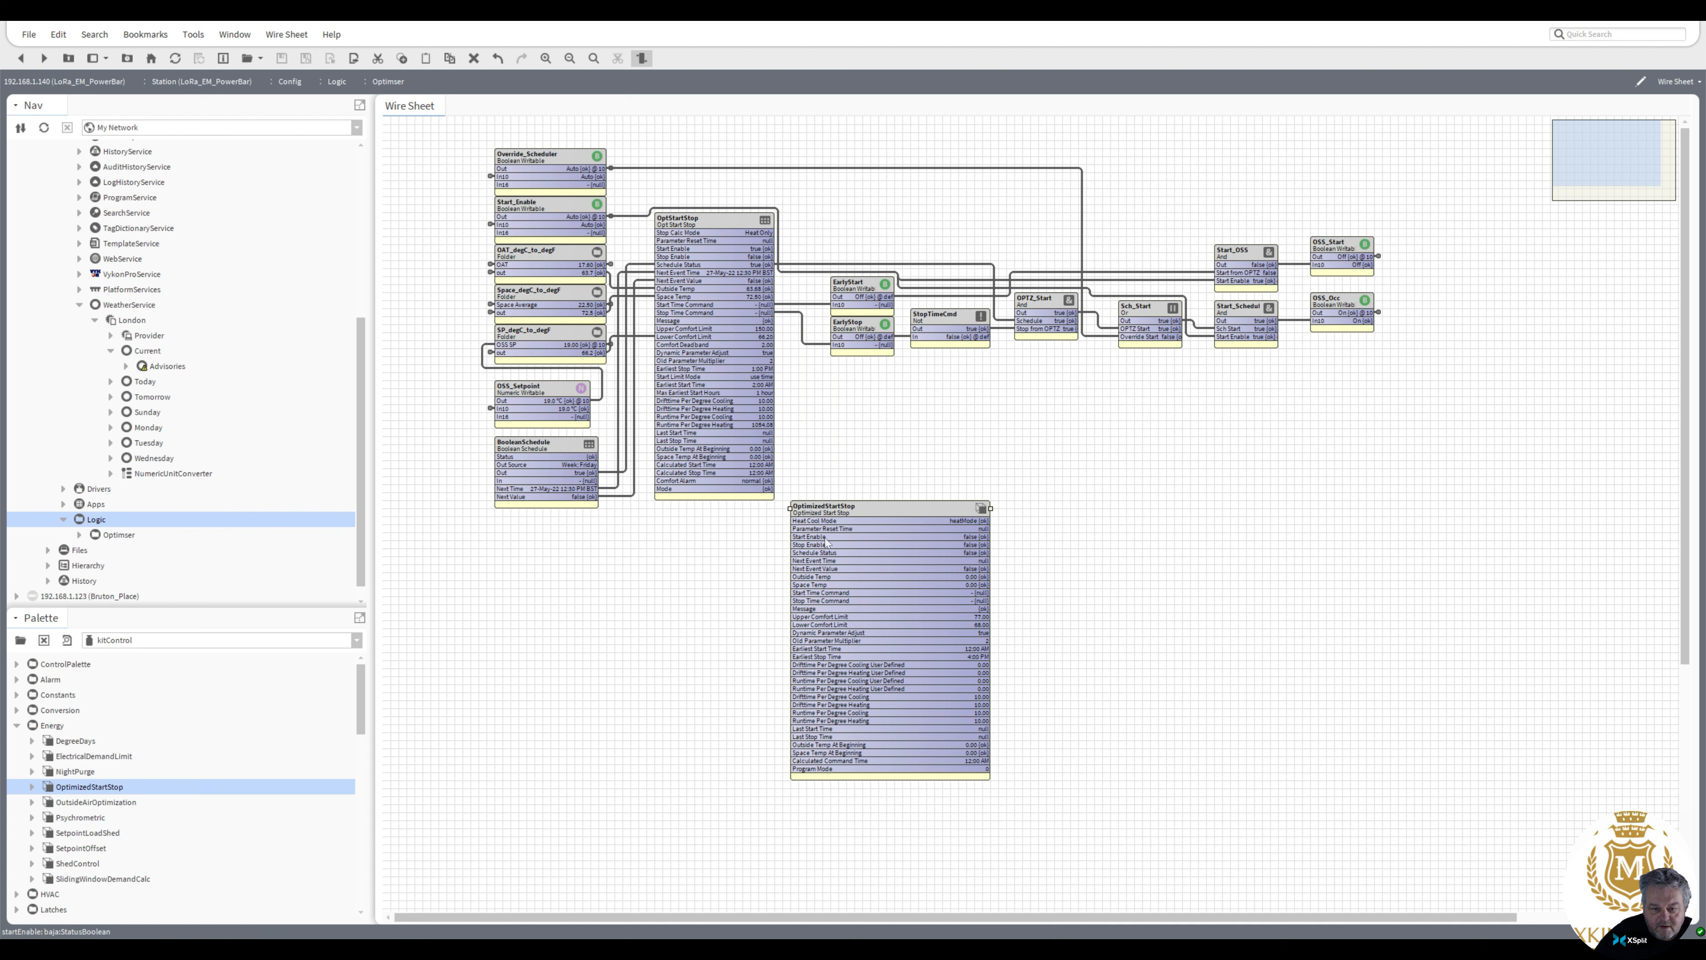
Pin the wsAnnotation slot onto the OptimizedStartStop block and move the block beside the OptStartStop block
right_click(860, 510)
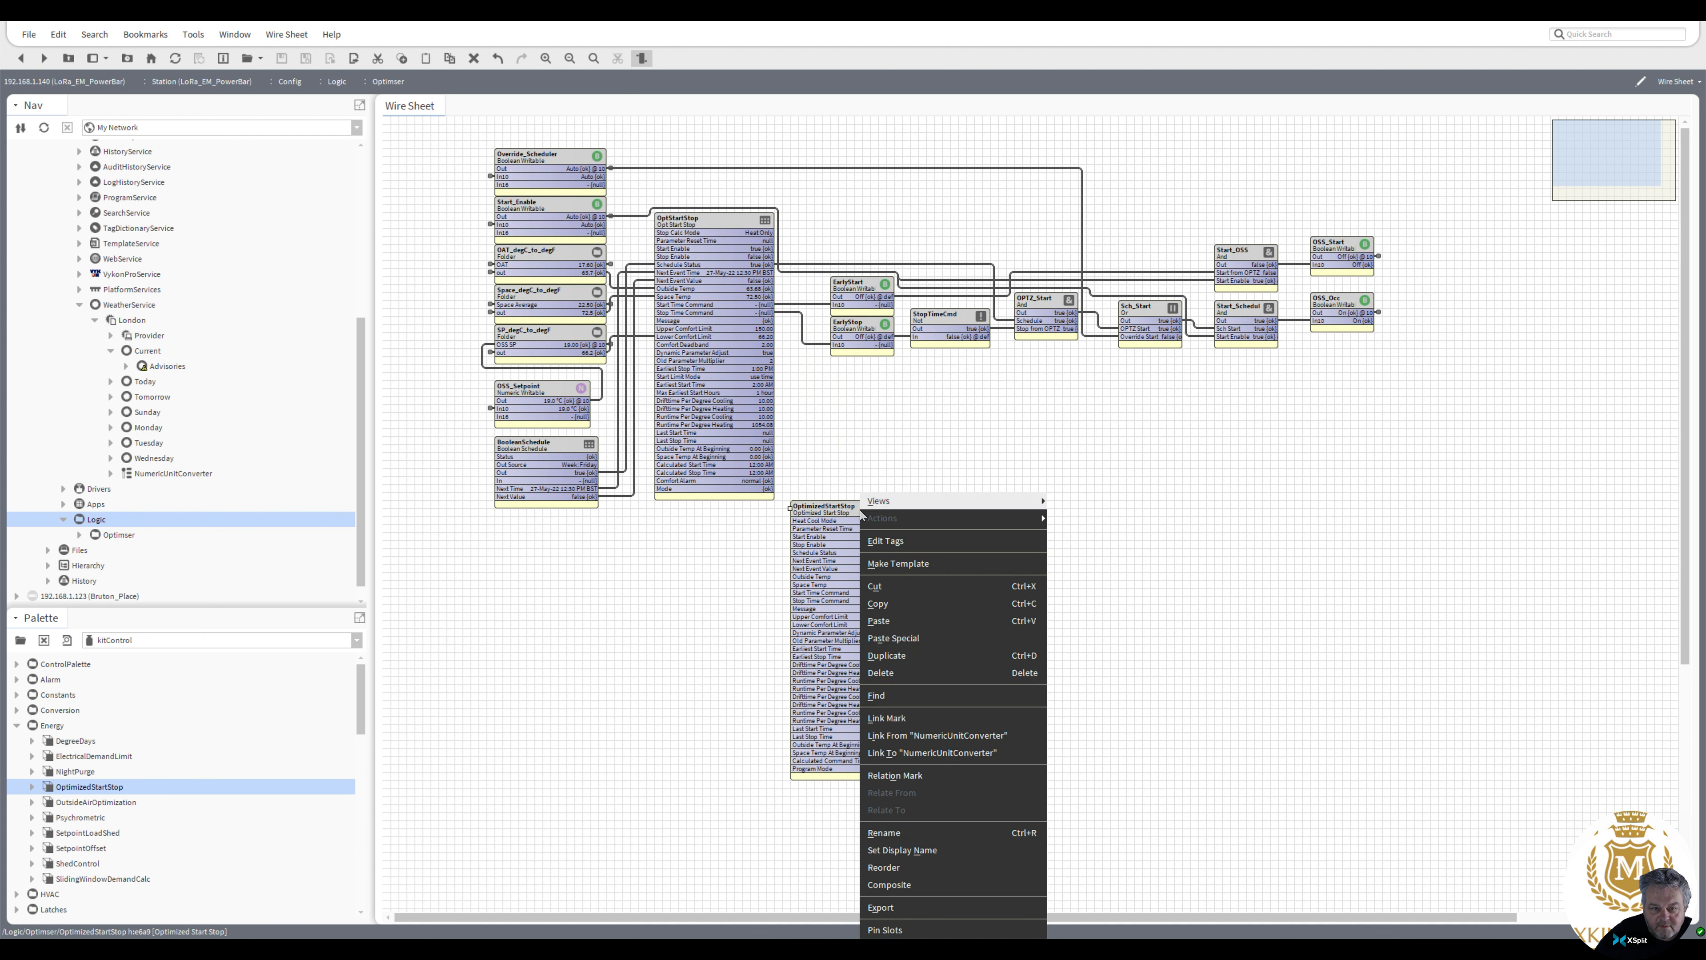
left_click(918, 930)
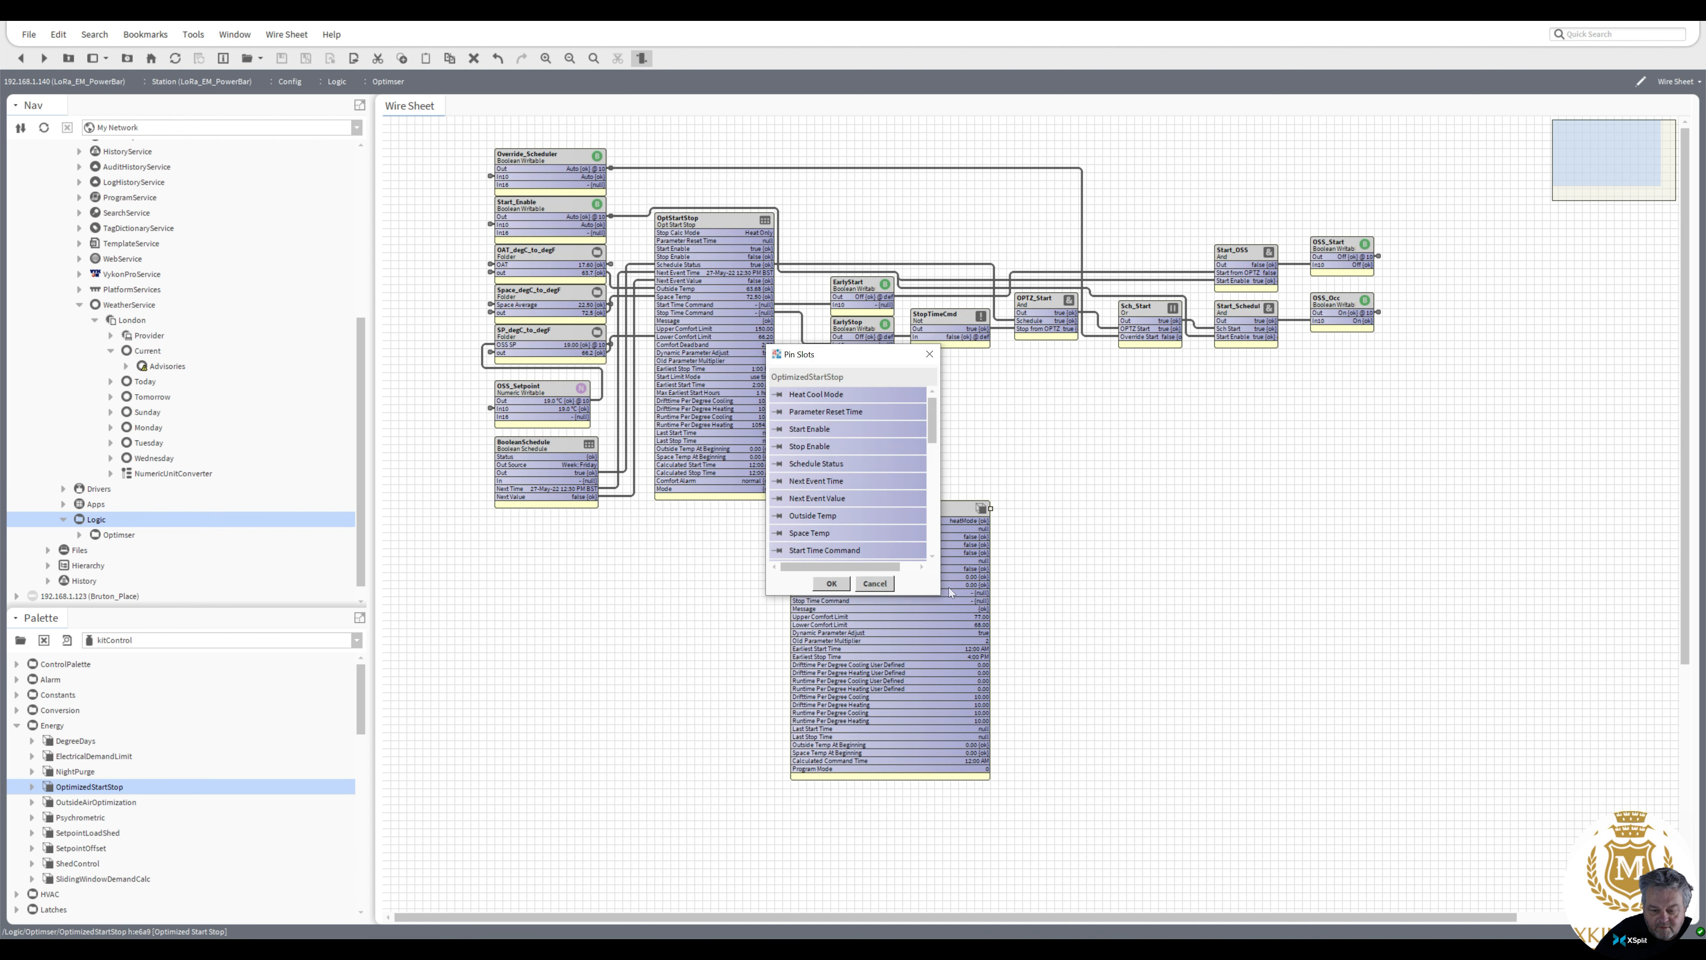
left_click_drag(934, 420, 931, 539)
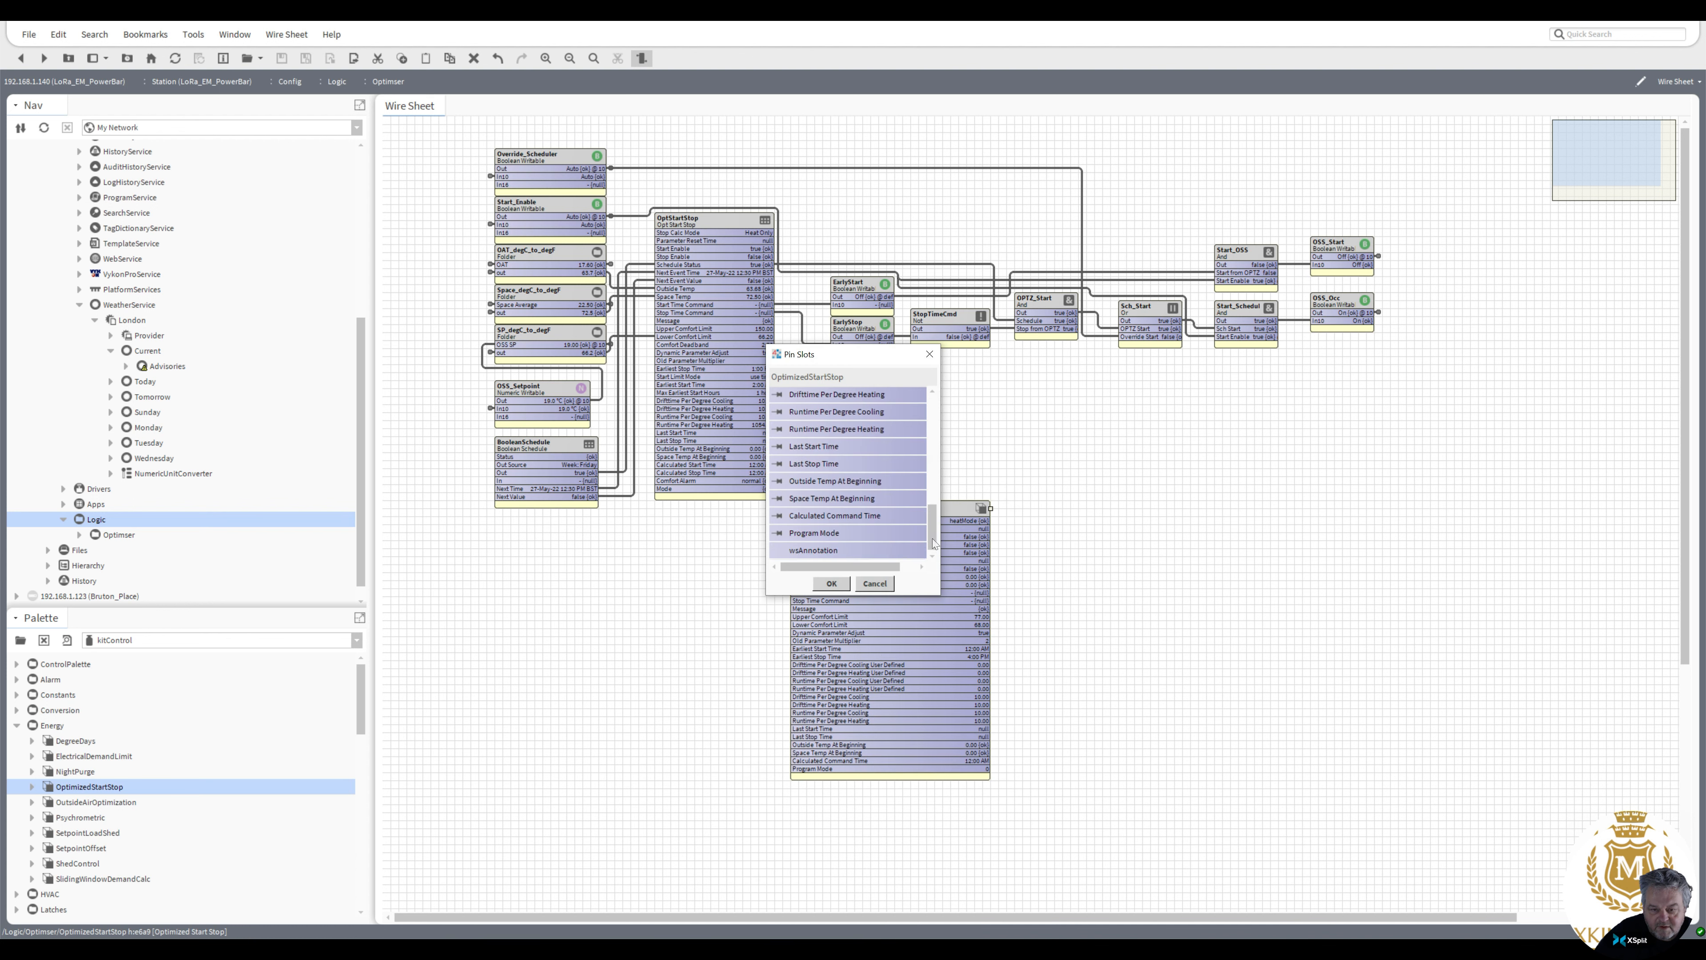
left_click(778, 550)
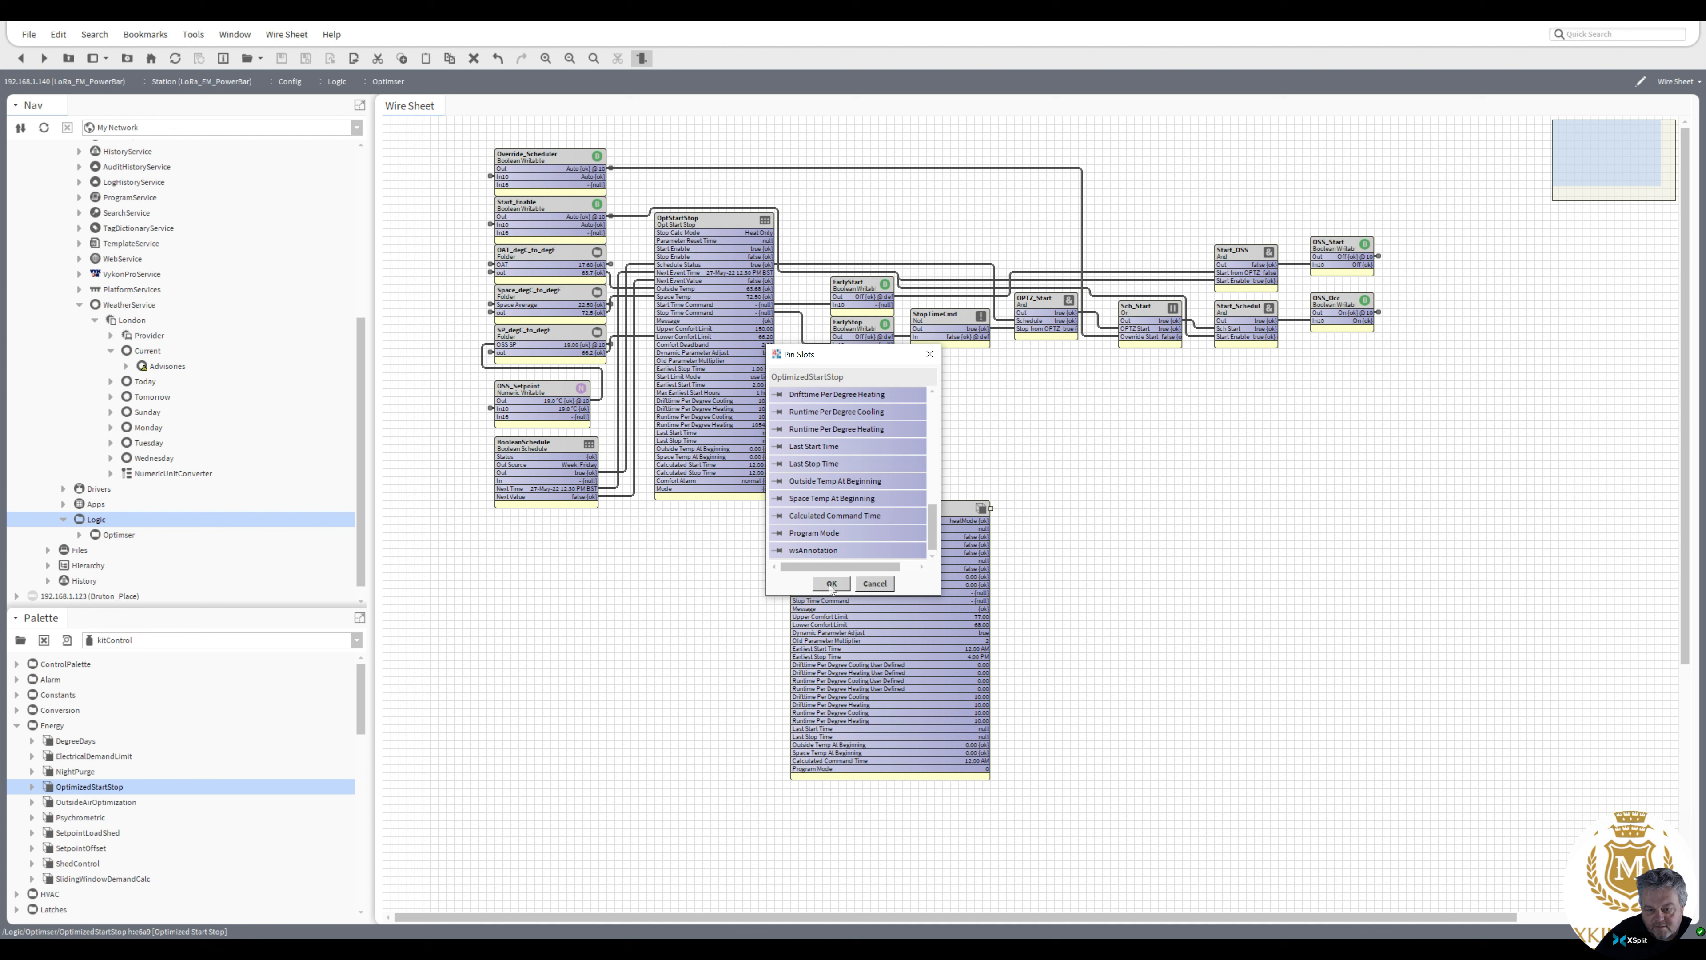
left_click(830, 583)
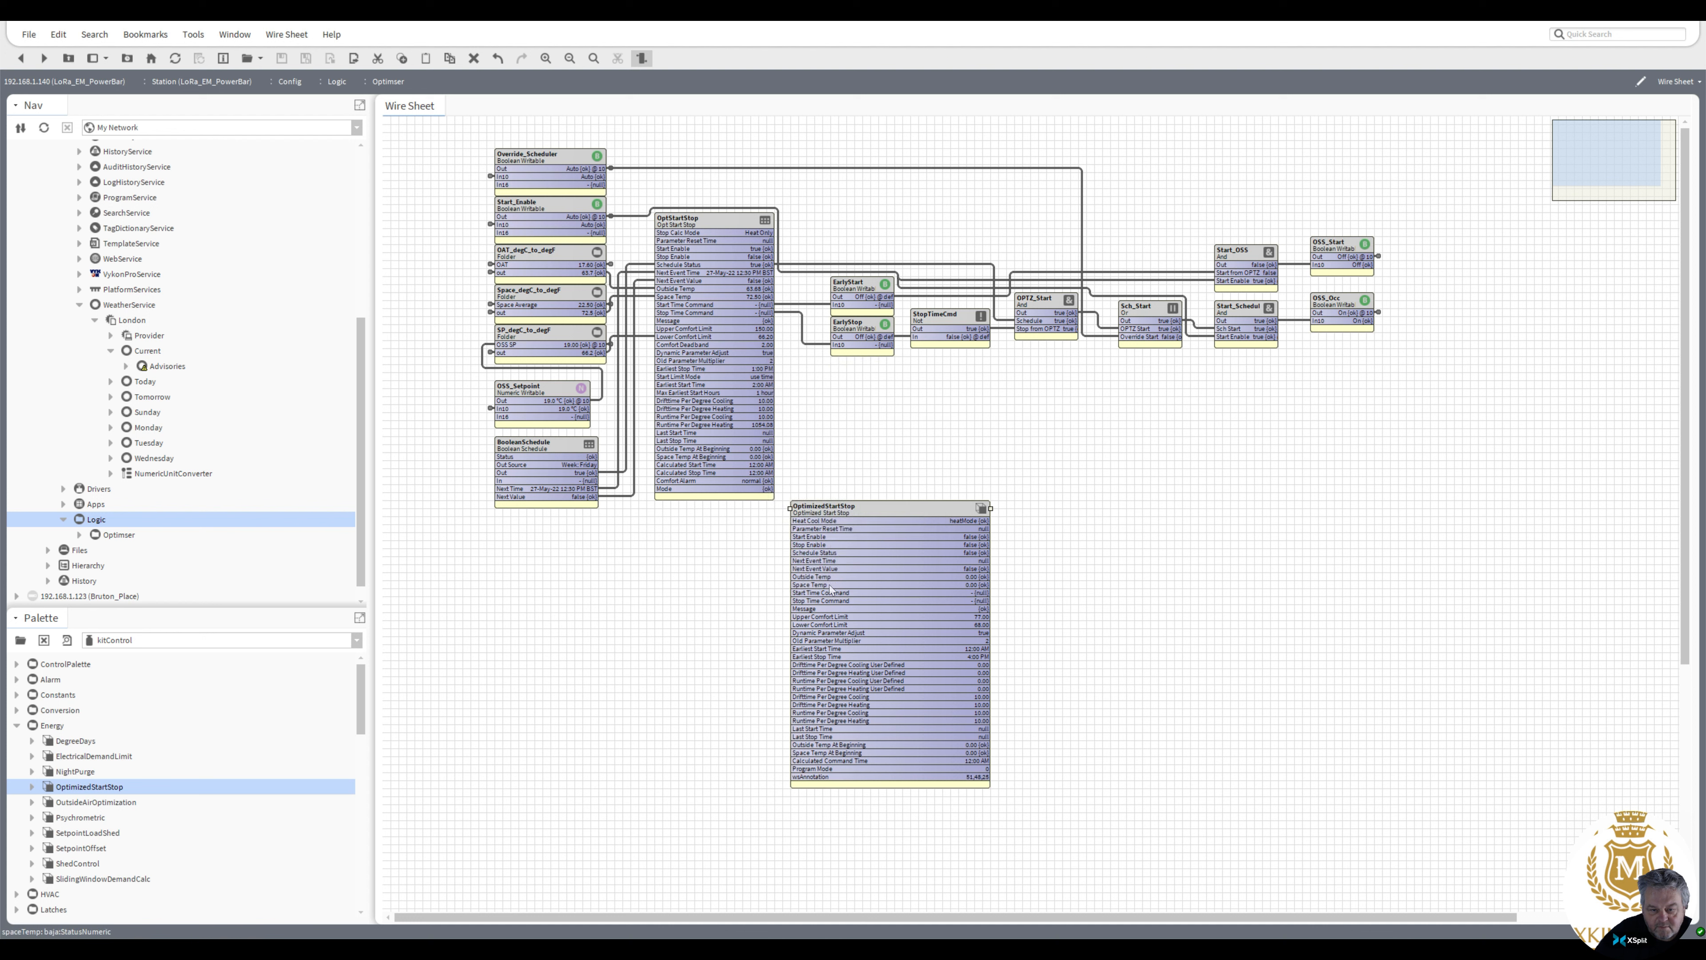
left_click_drag(842, 543, 834, 256)
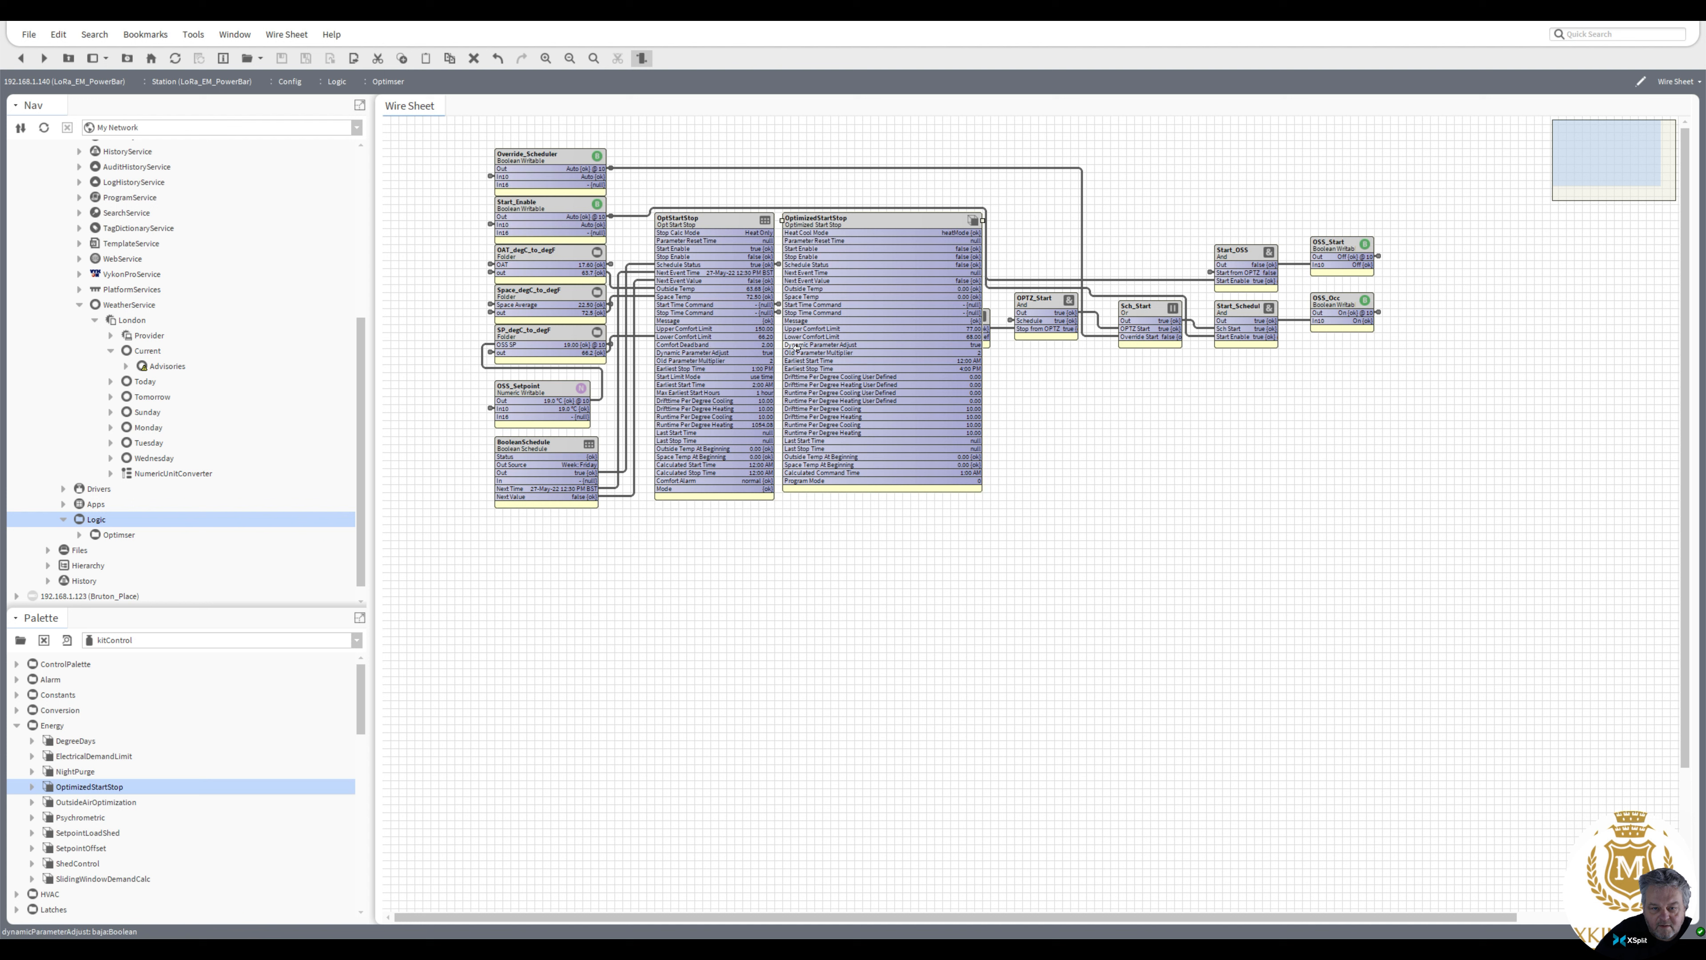
Compare the property sheets of the OptStartStop and OptimizedStartStop blocks
double_click(693, 221)
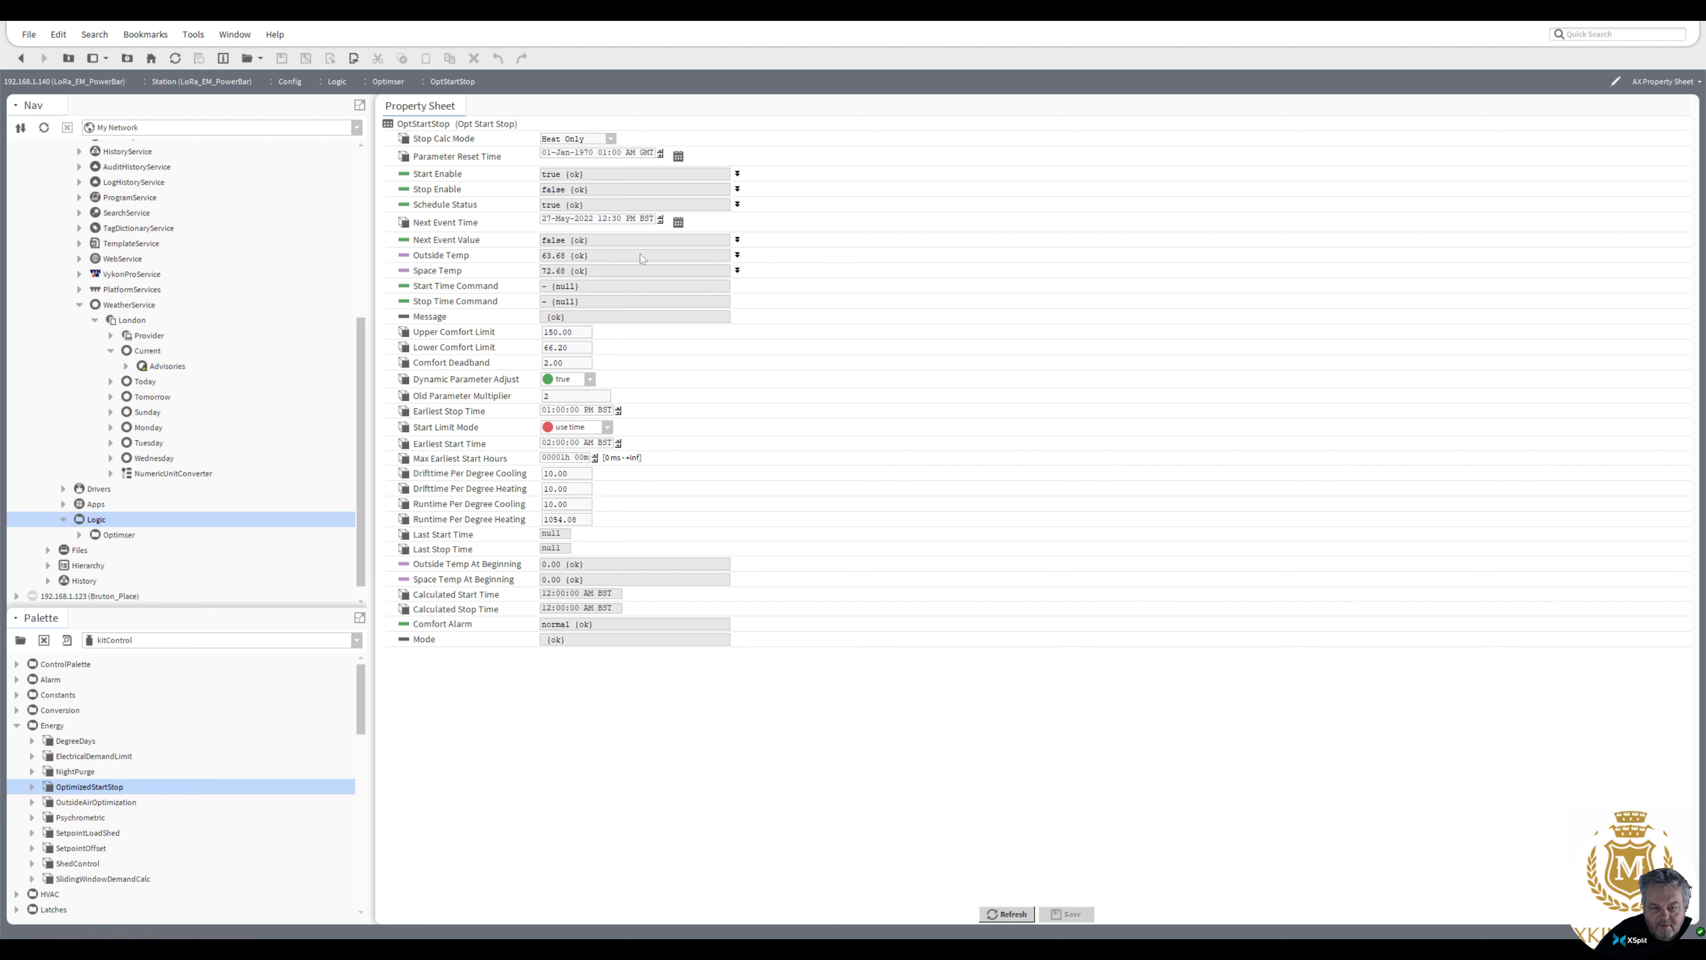
left_click(21, 57)
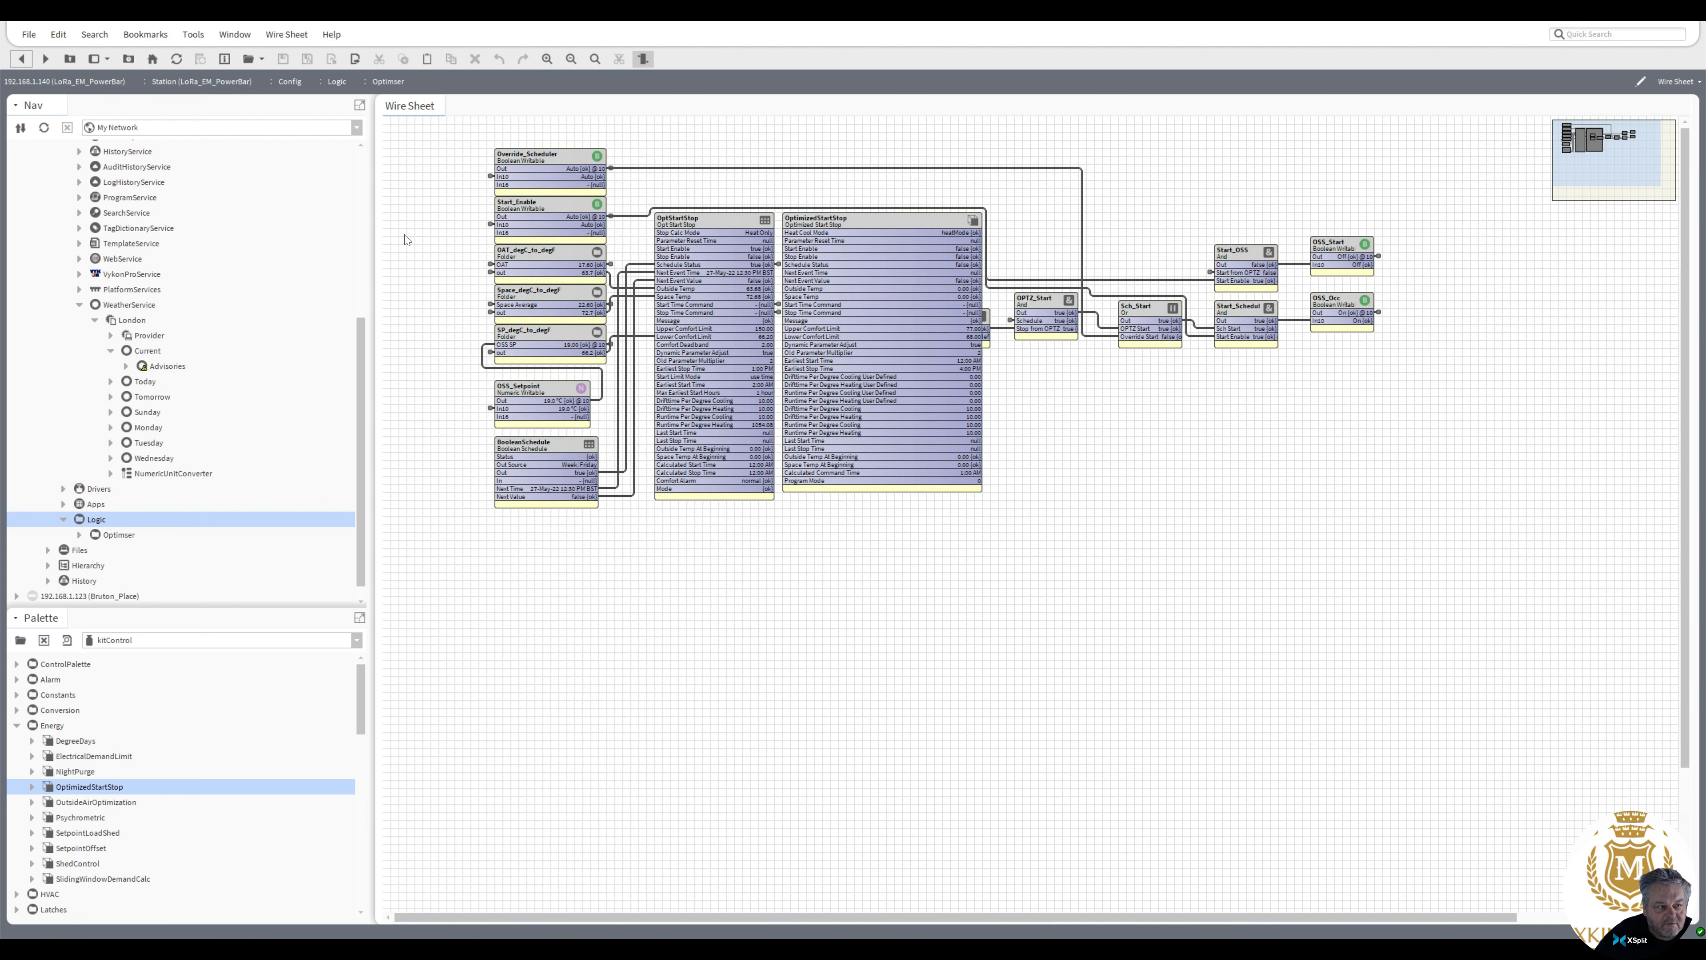
double_click(834, 340)
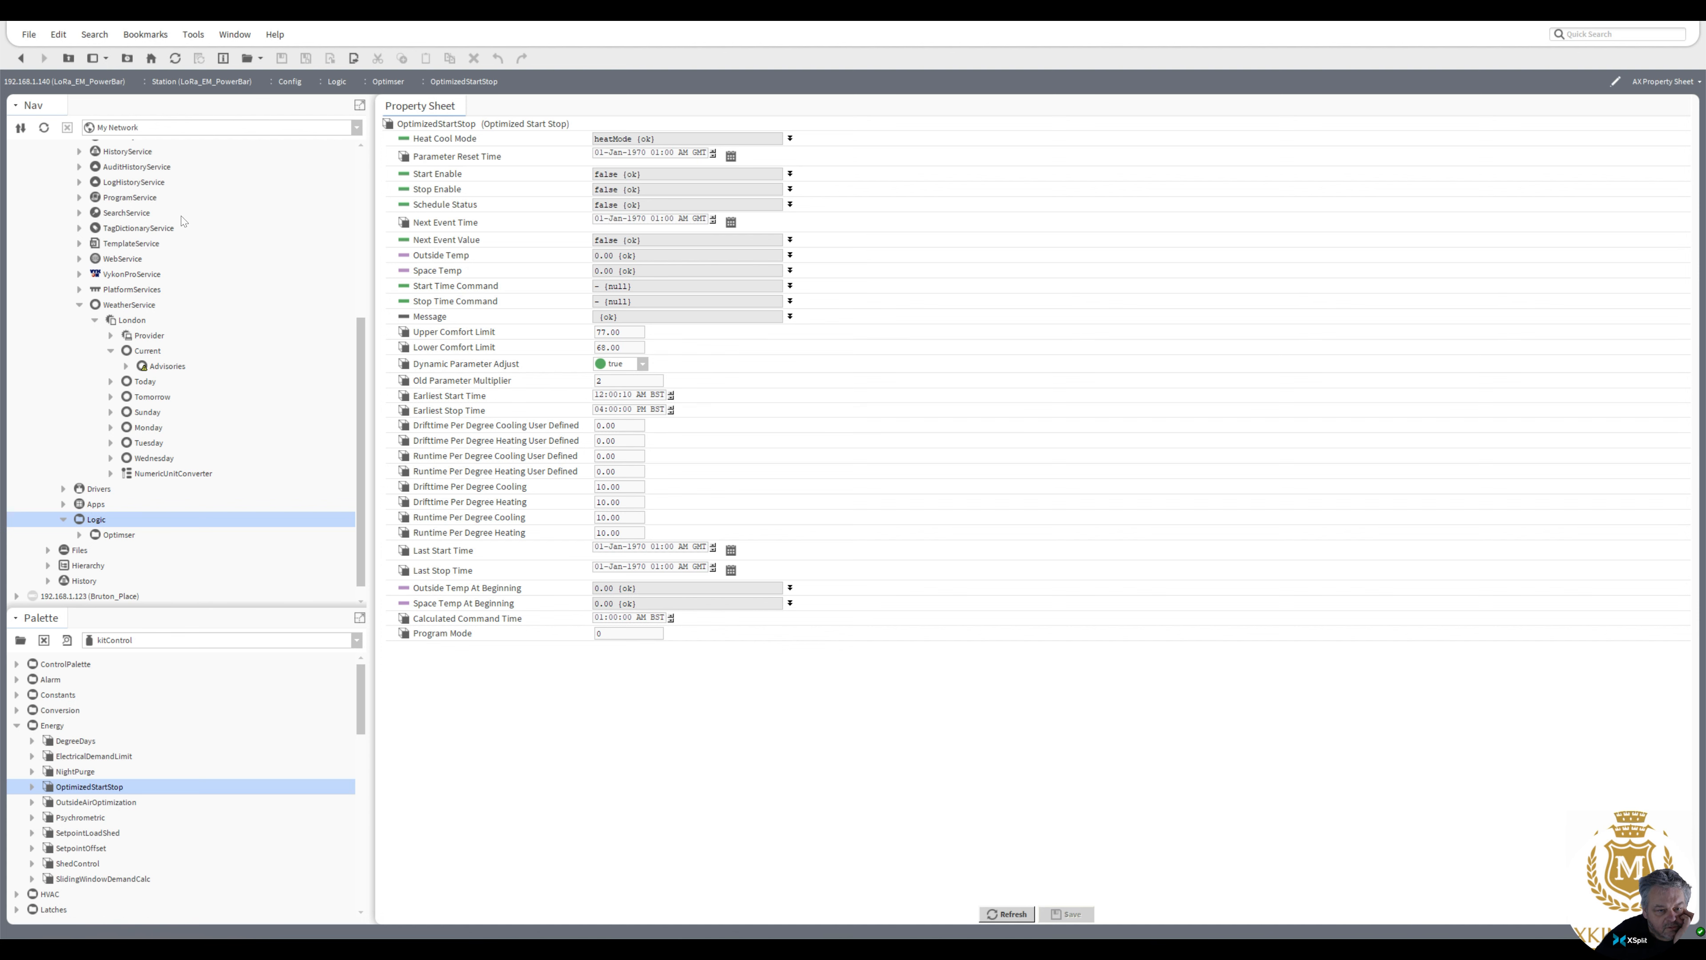
left_click(21, 58)
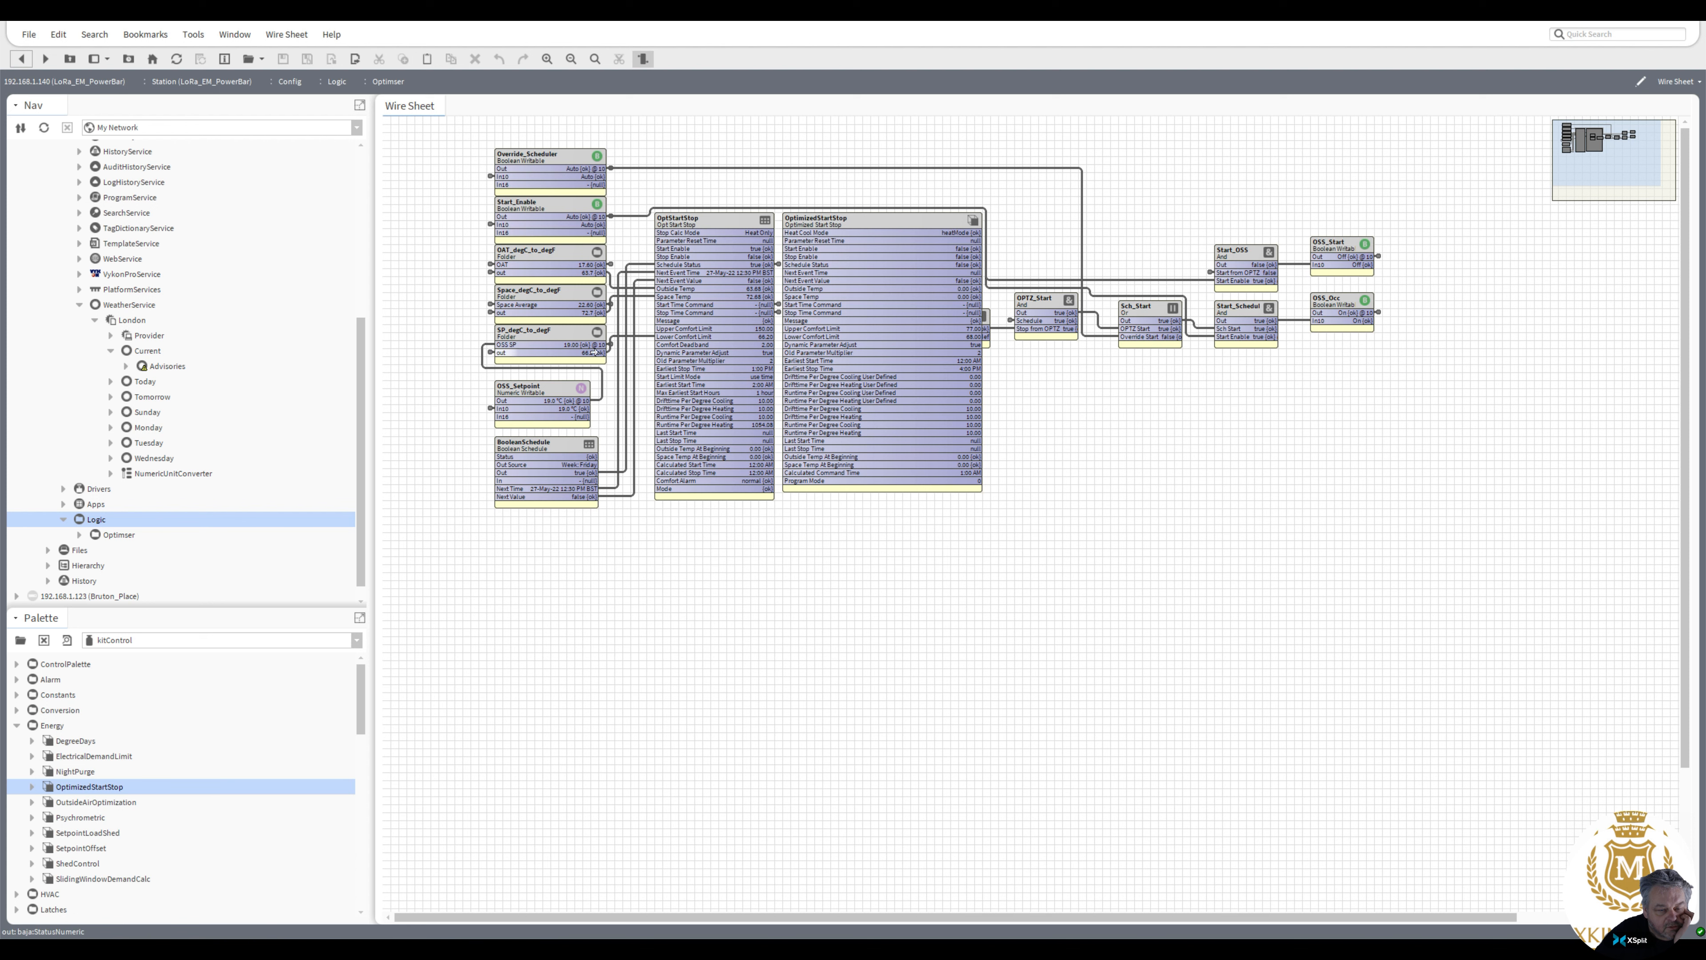
double_click(698, 339)
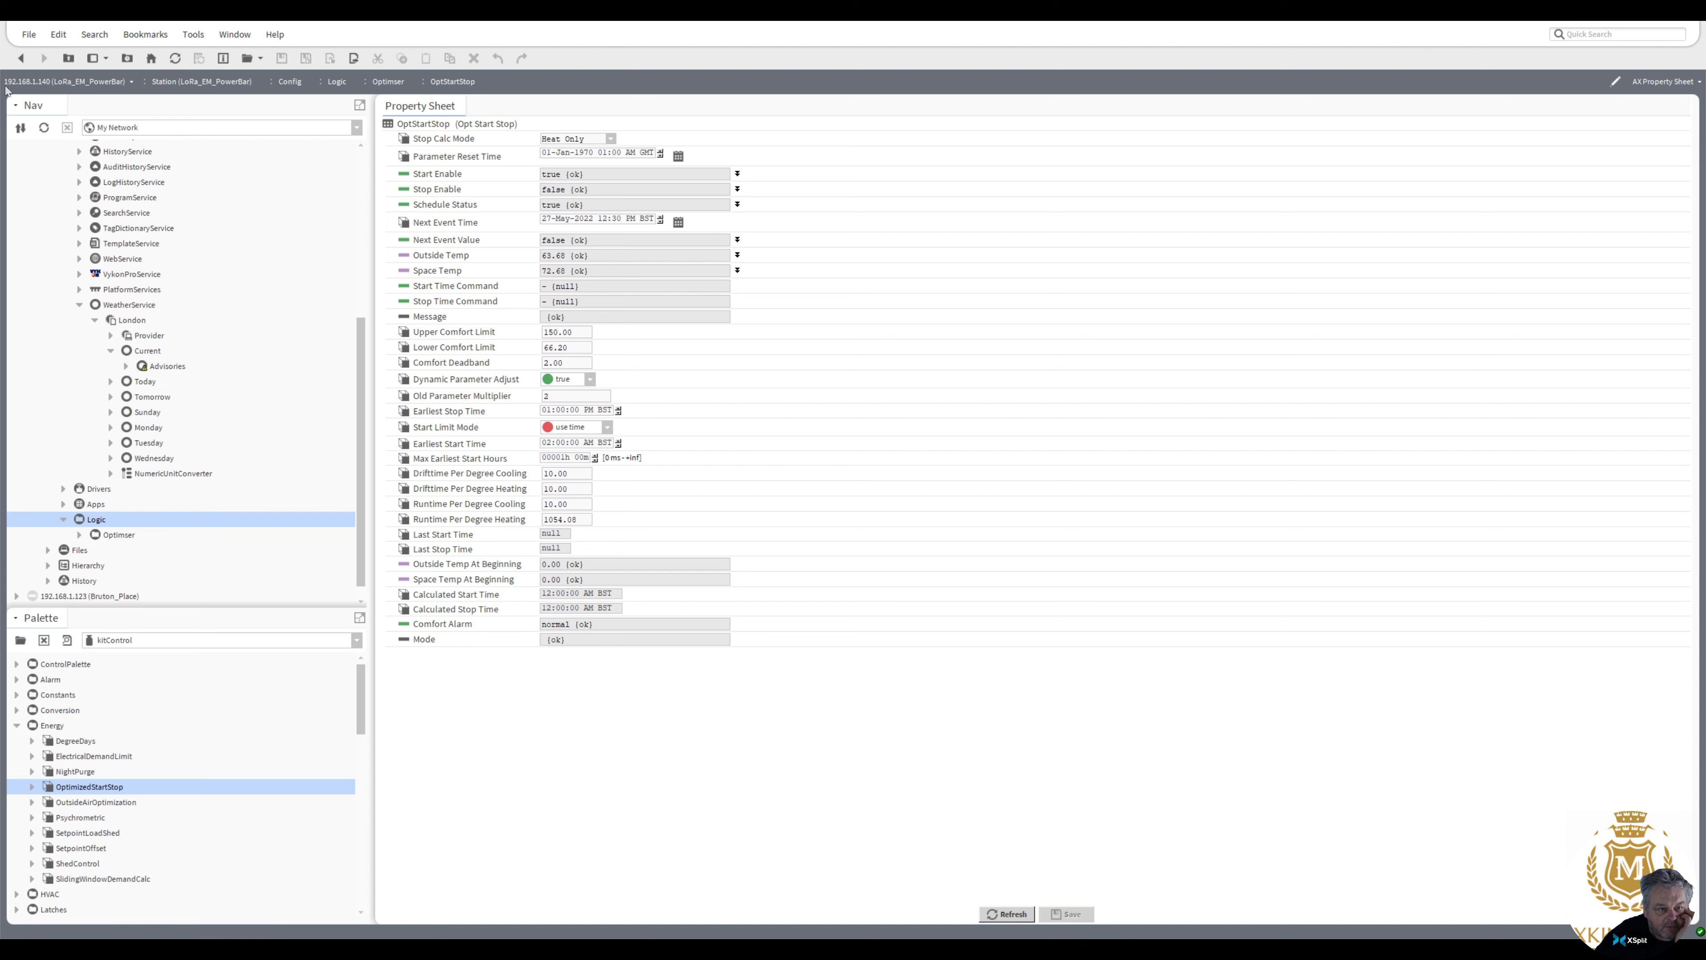
left_click(21, 58)
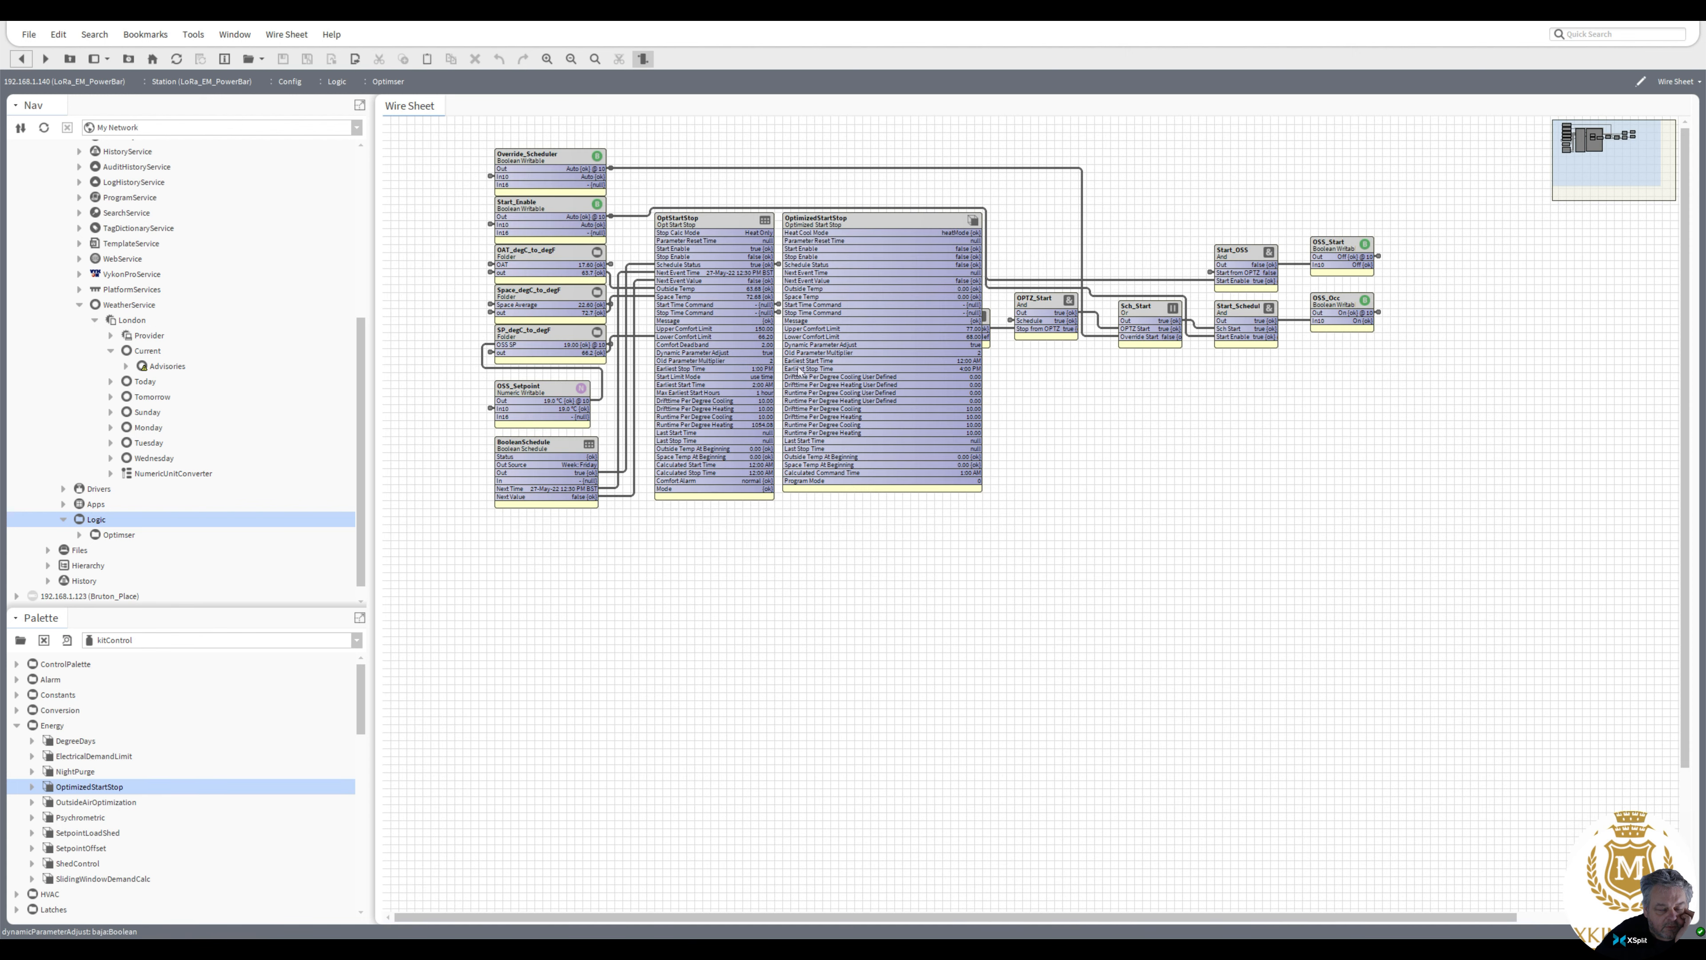
Switch the OptimizedStartStop's Dynamic Parameter Adjust to false and back to true, then save the property sheet
double_click(833, 375)
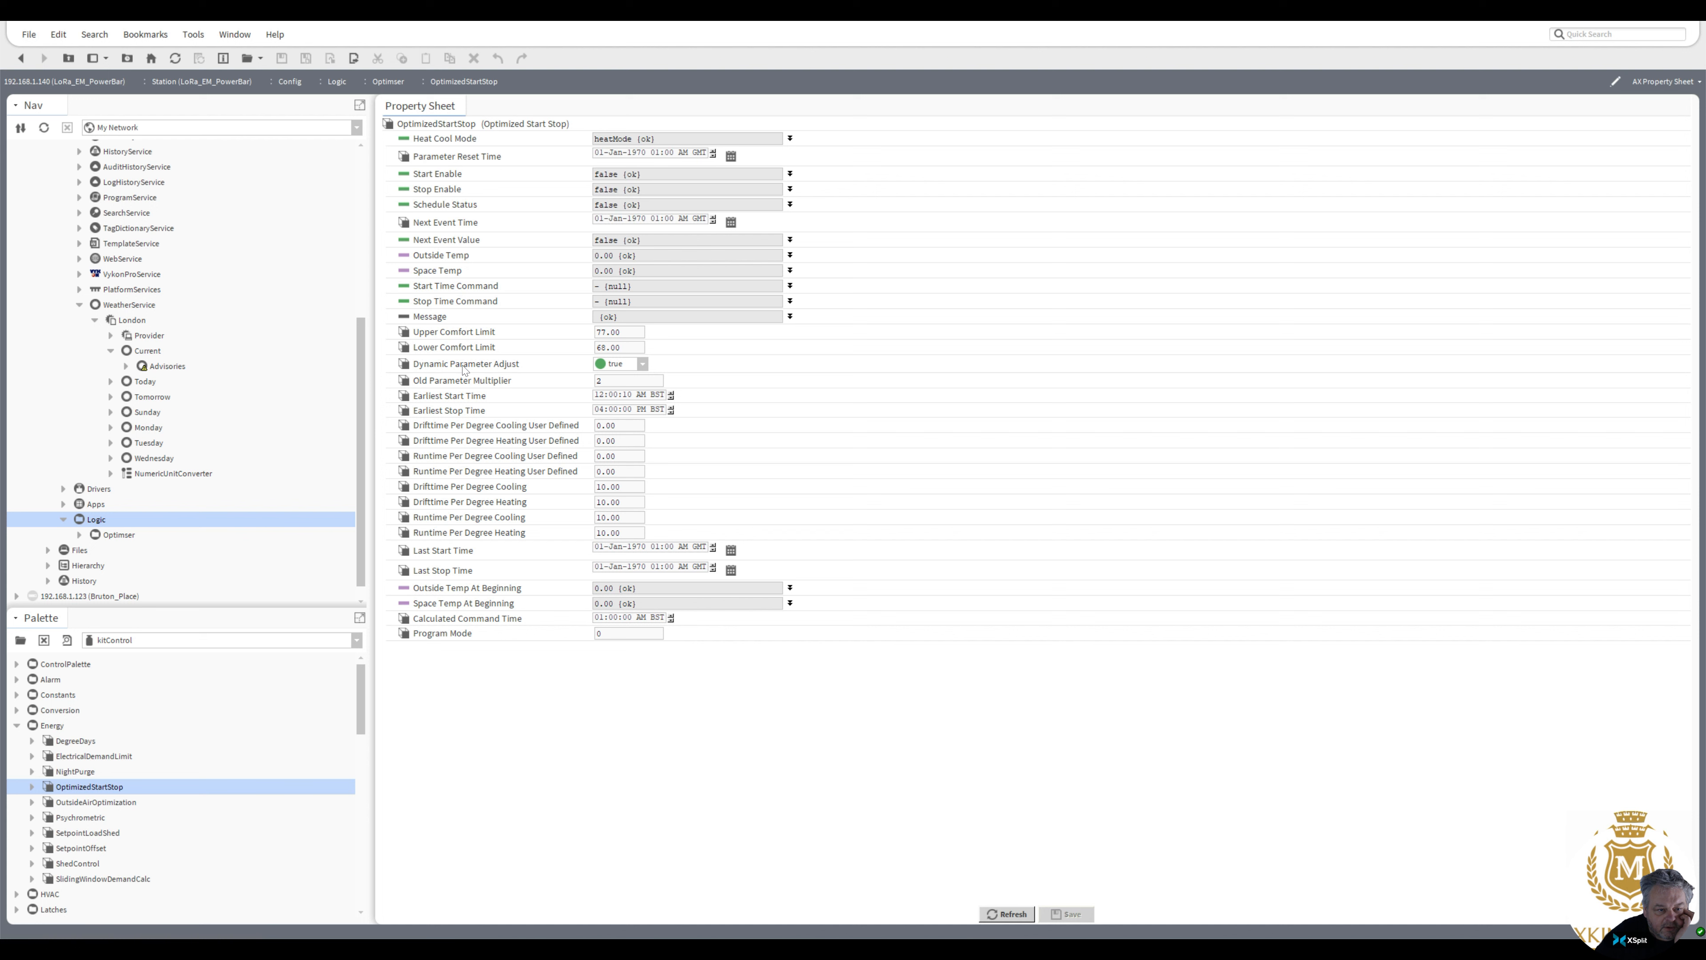
left_click(641, 365)
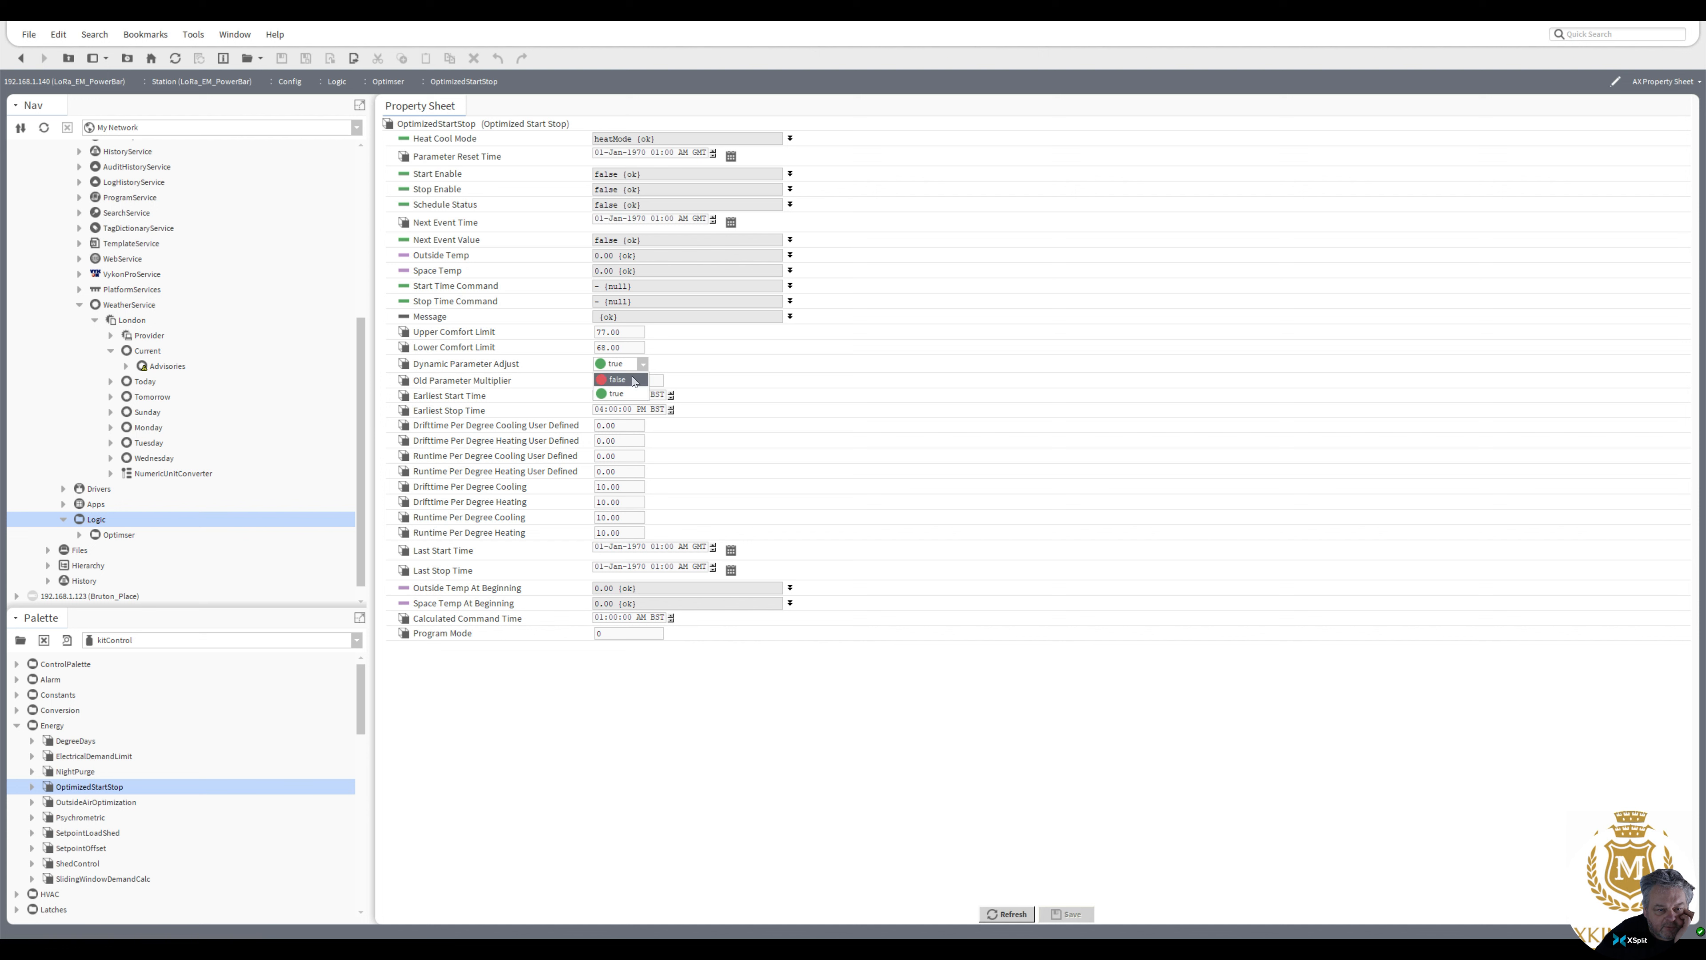
left_click(634, 381)
left_click(643, 364)
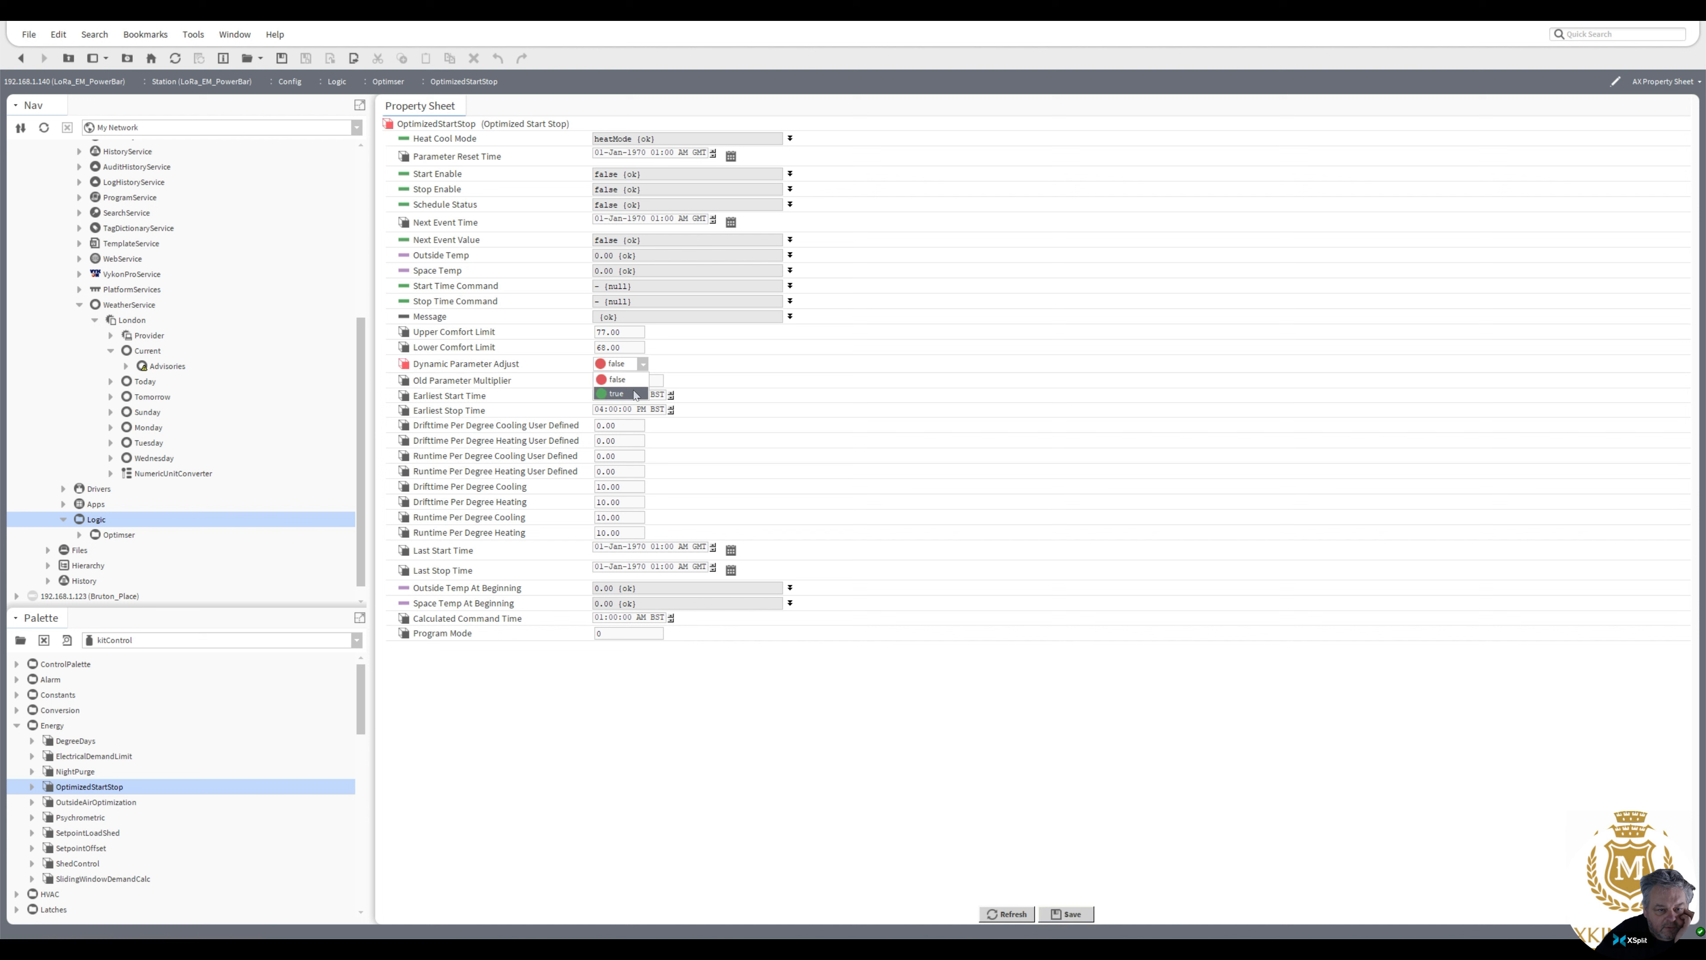
left_click(635, 396)
left_click(1068, 915)
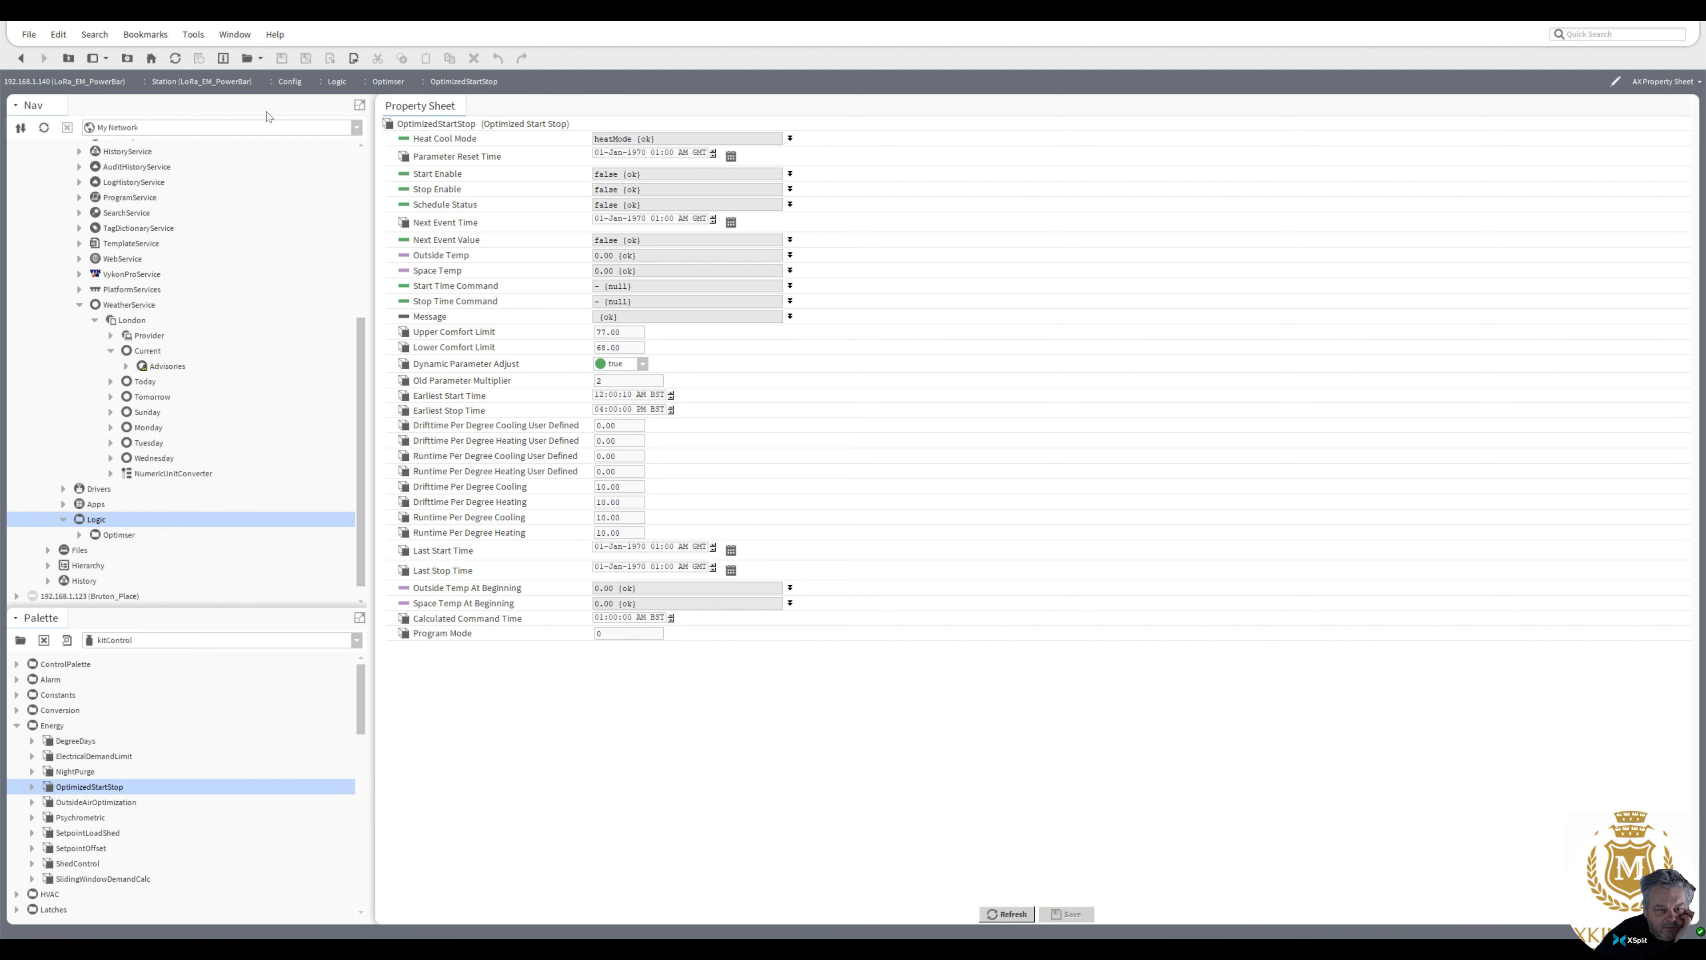
left_click(21, 58)
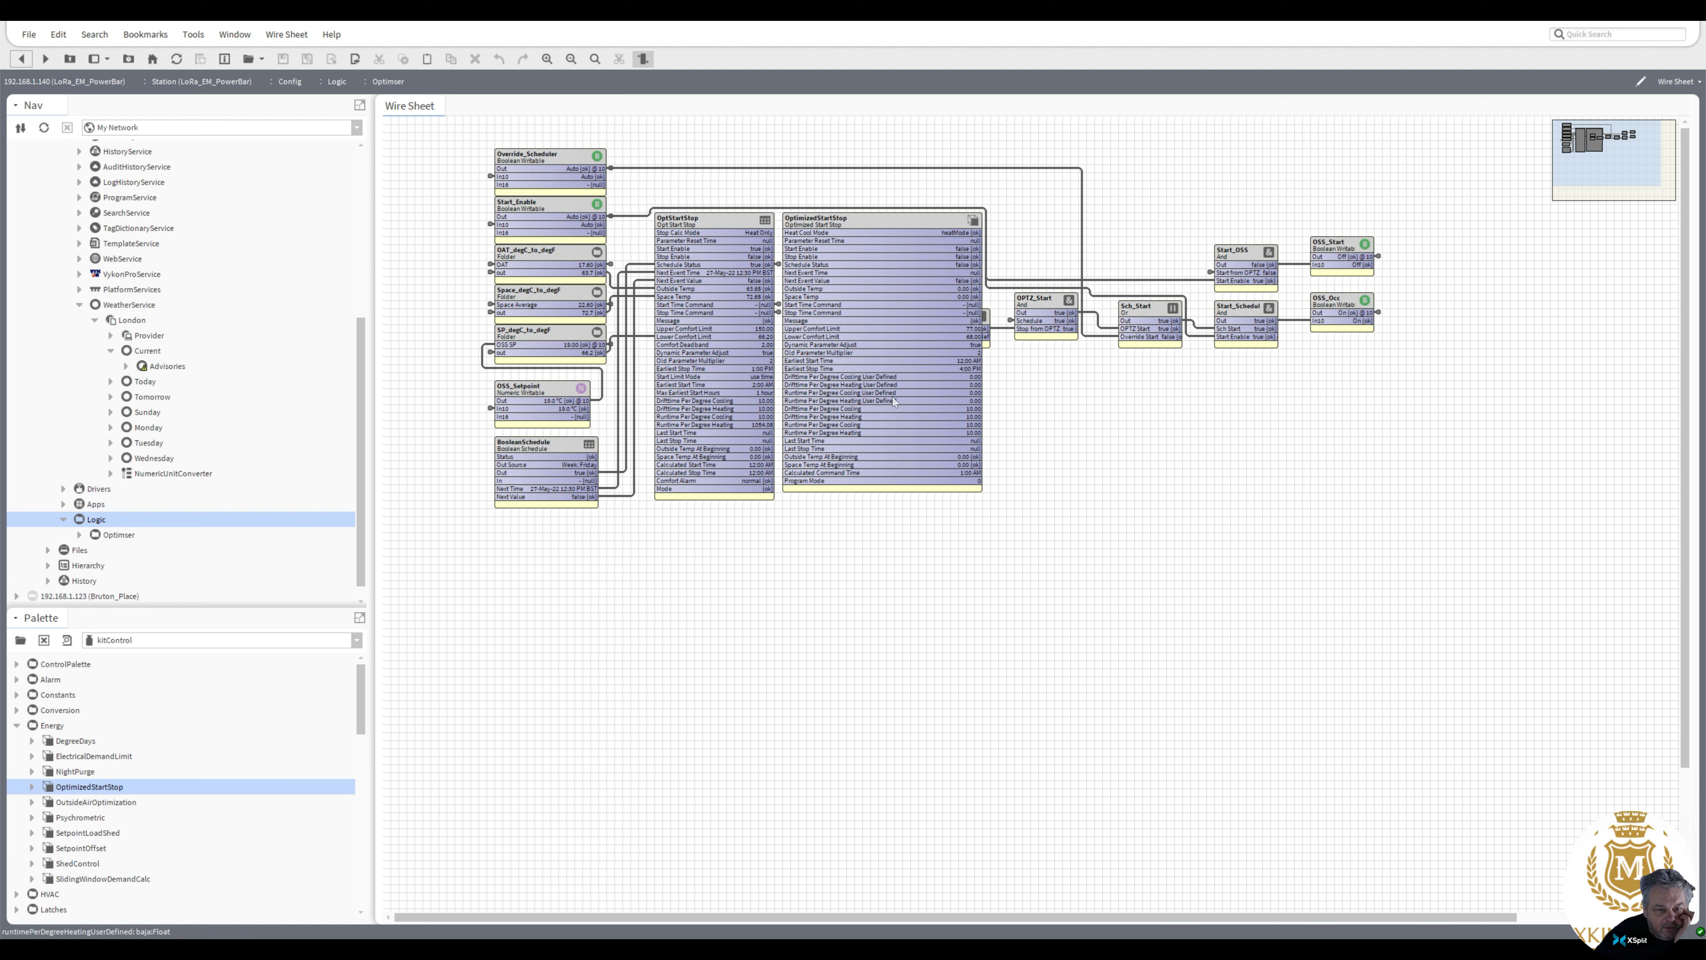
Examine the OptStartStop's wiring and open its slot sheet to inspect the comfortDeadband slot
left_click(694, 221)
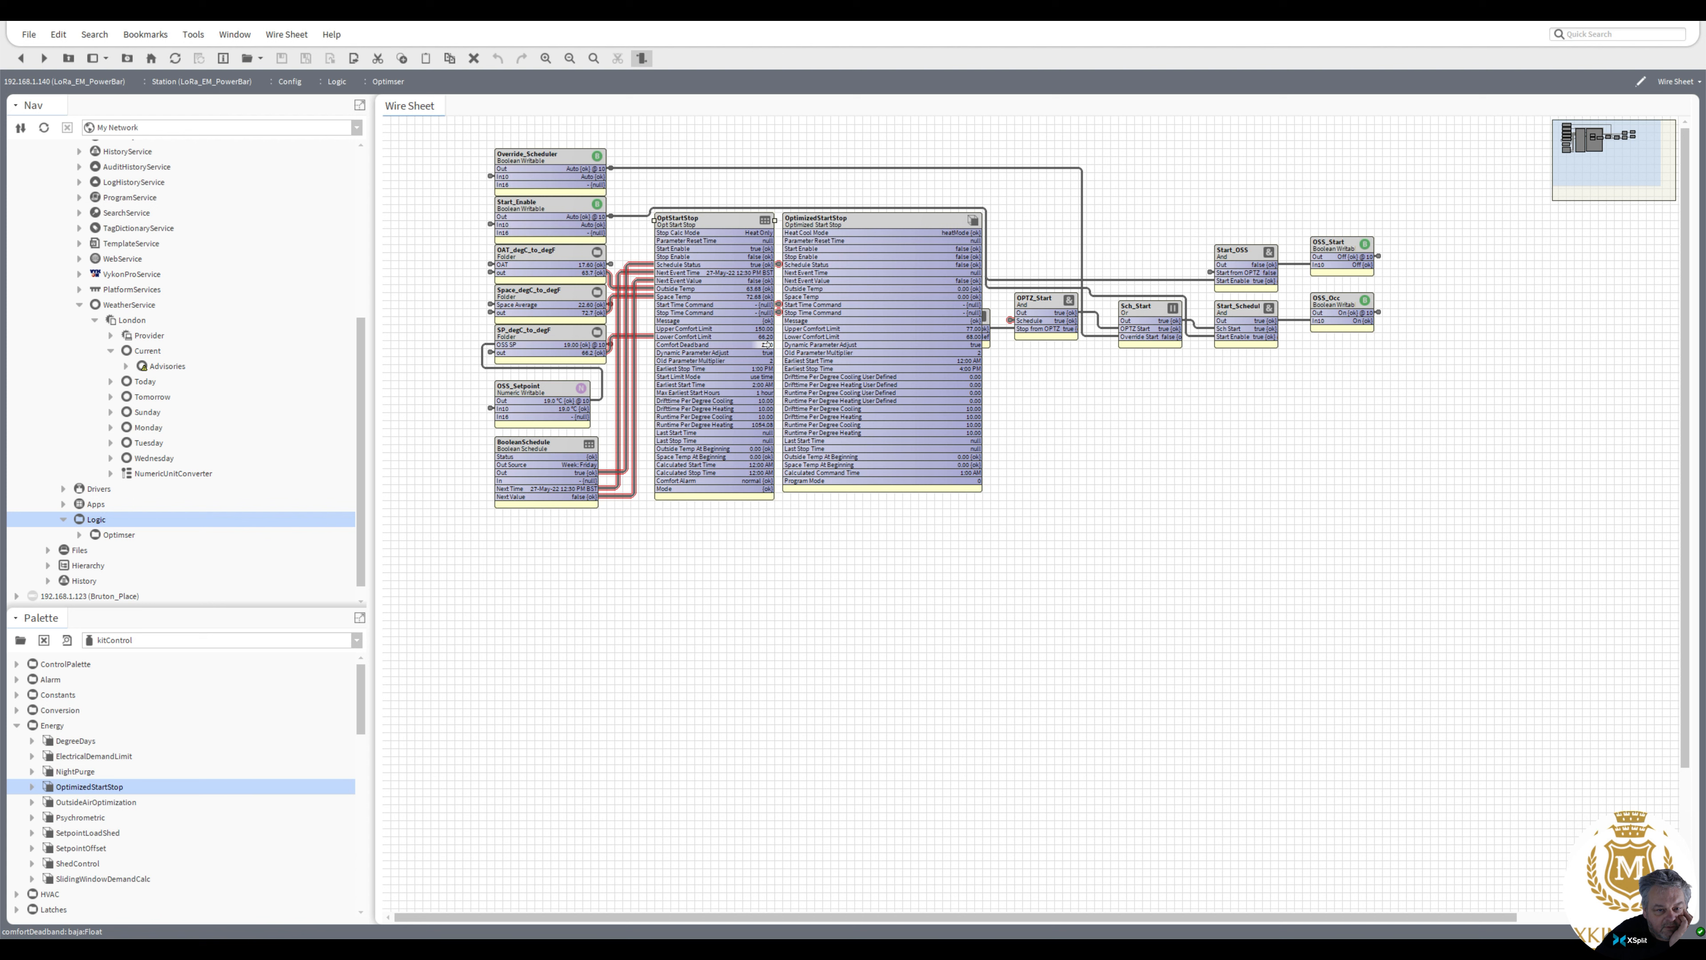
double_click(821, 346)
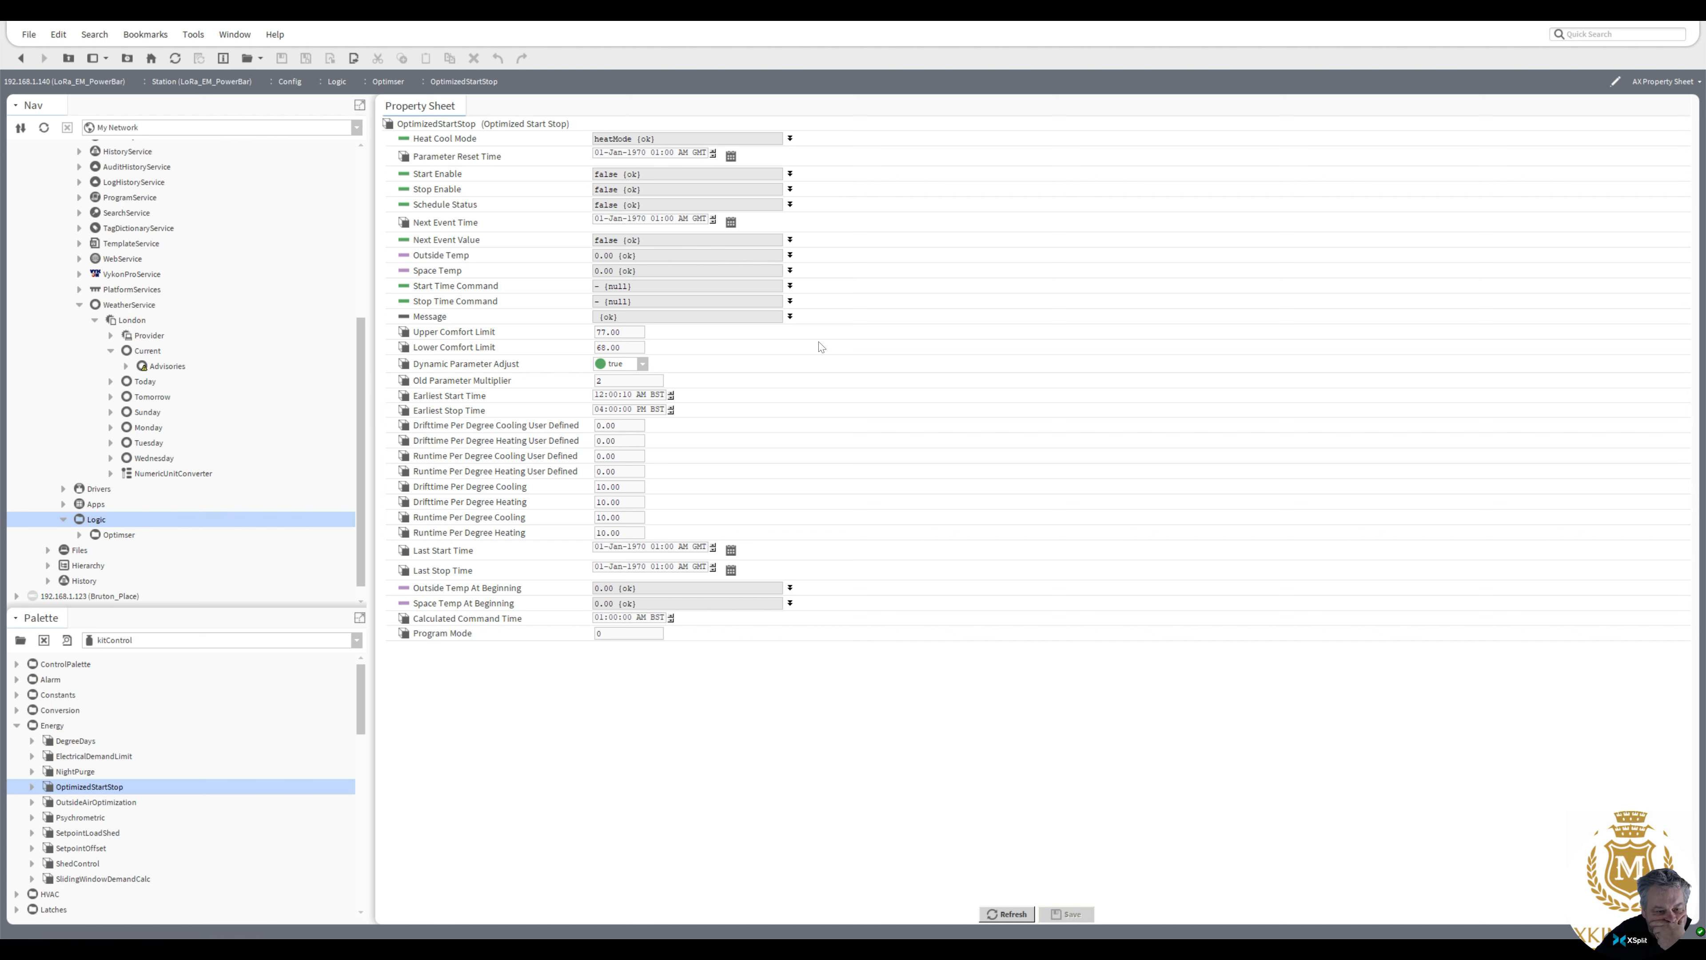
left_click(21, 58)
right_click(694, 347)
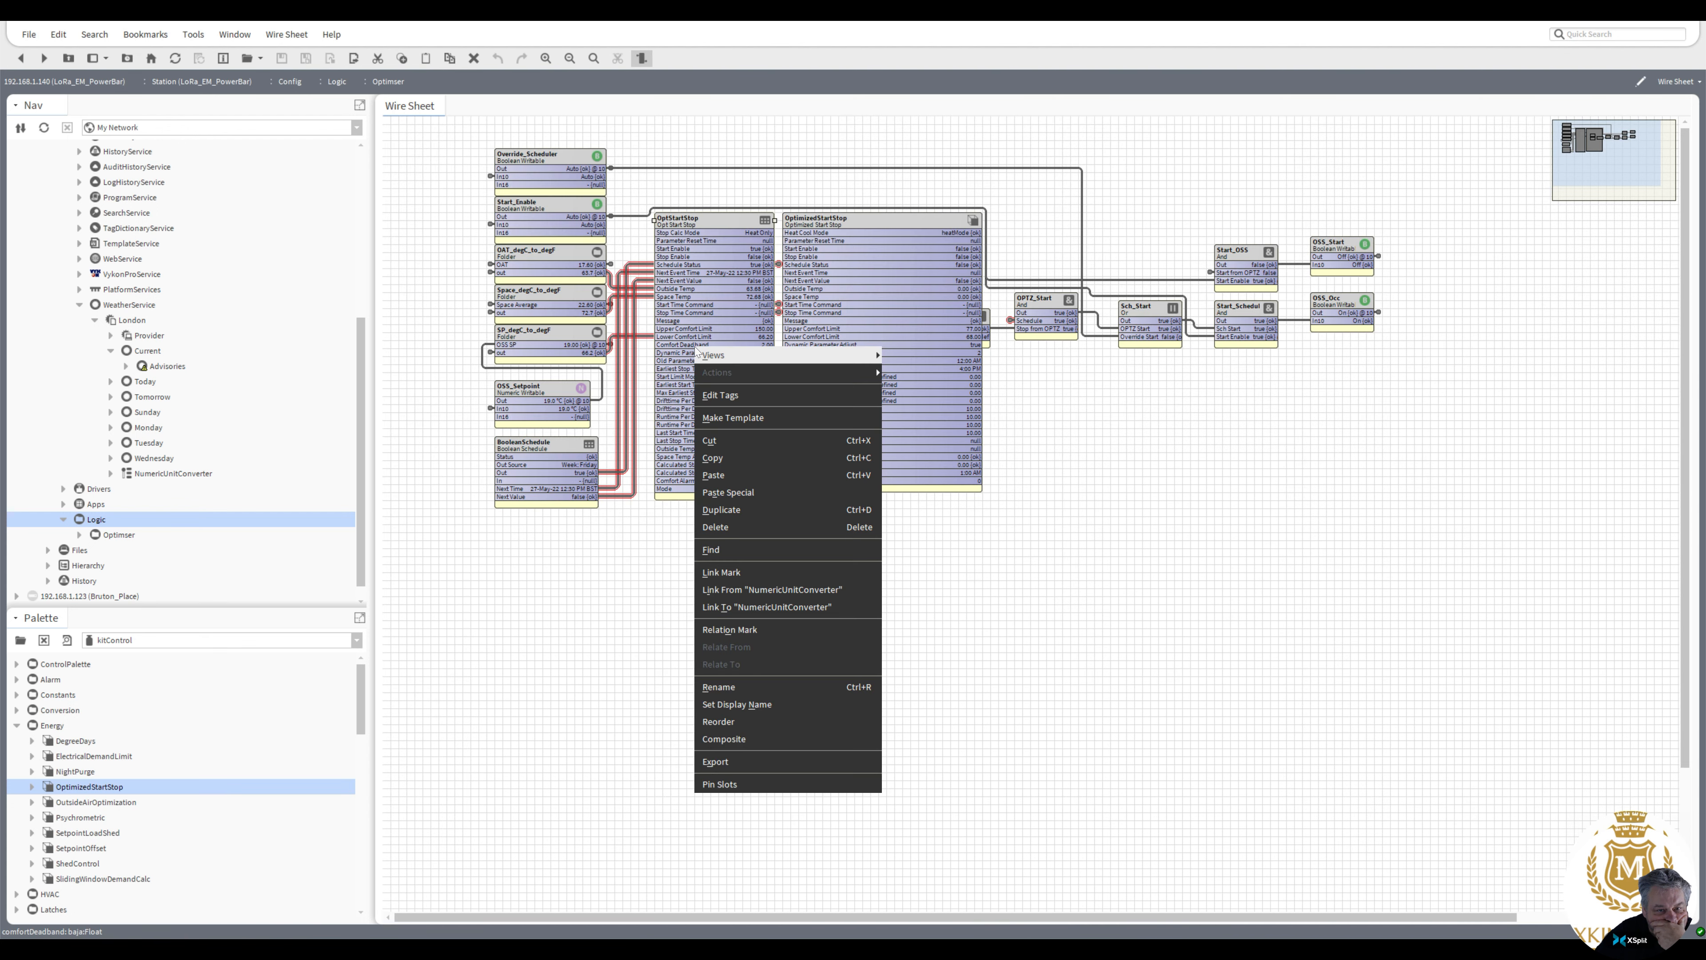
mouse_move(695, 350)
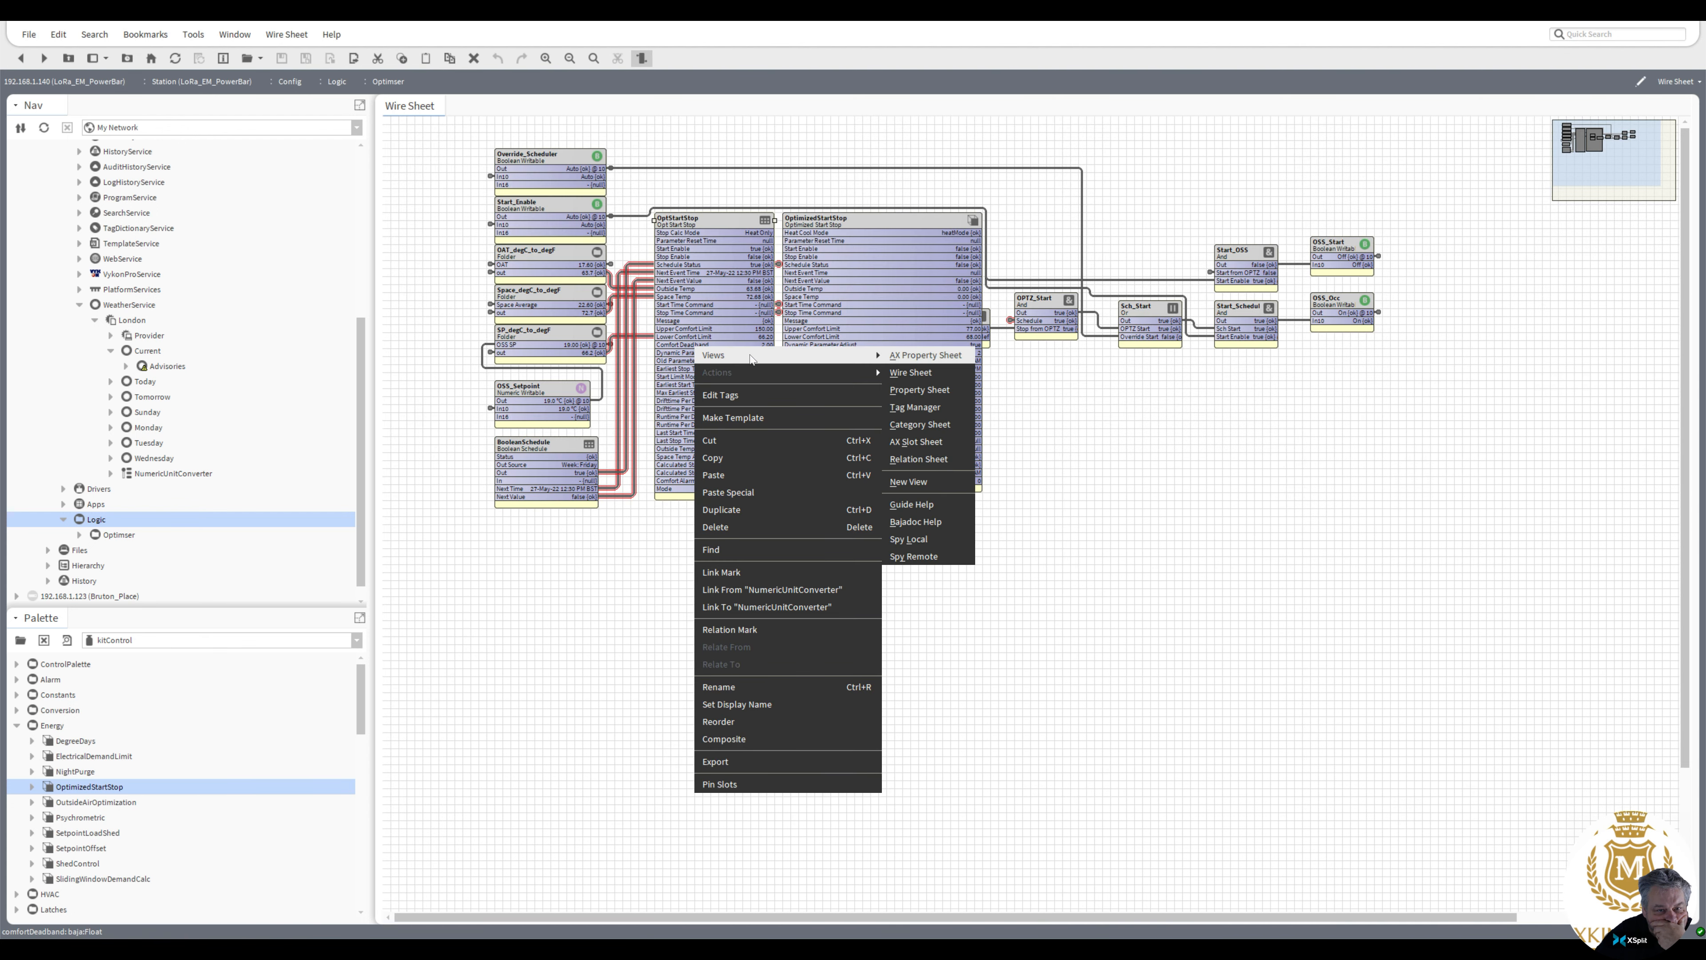
left_click(925, 441)
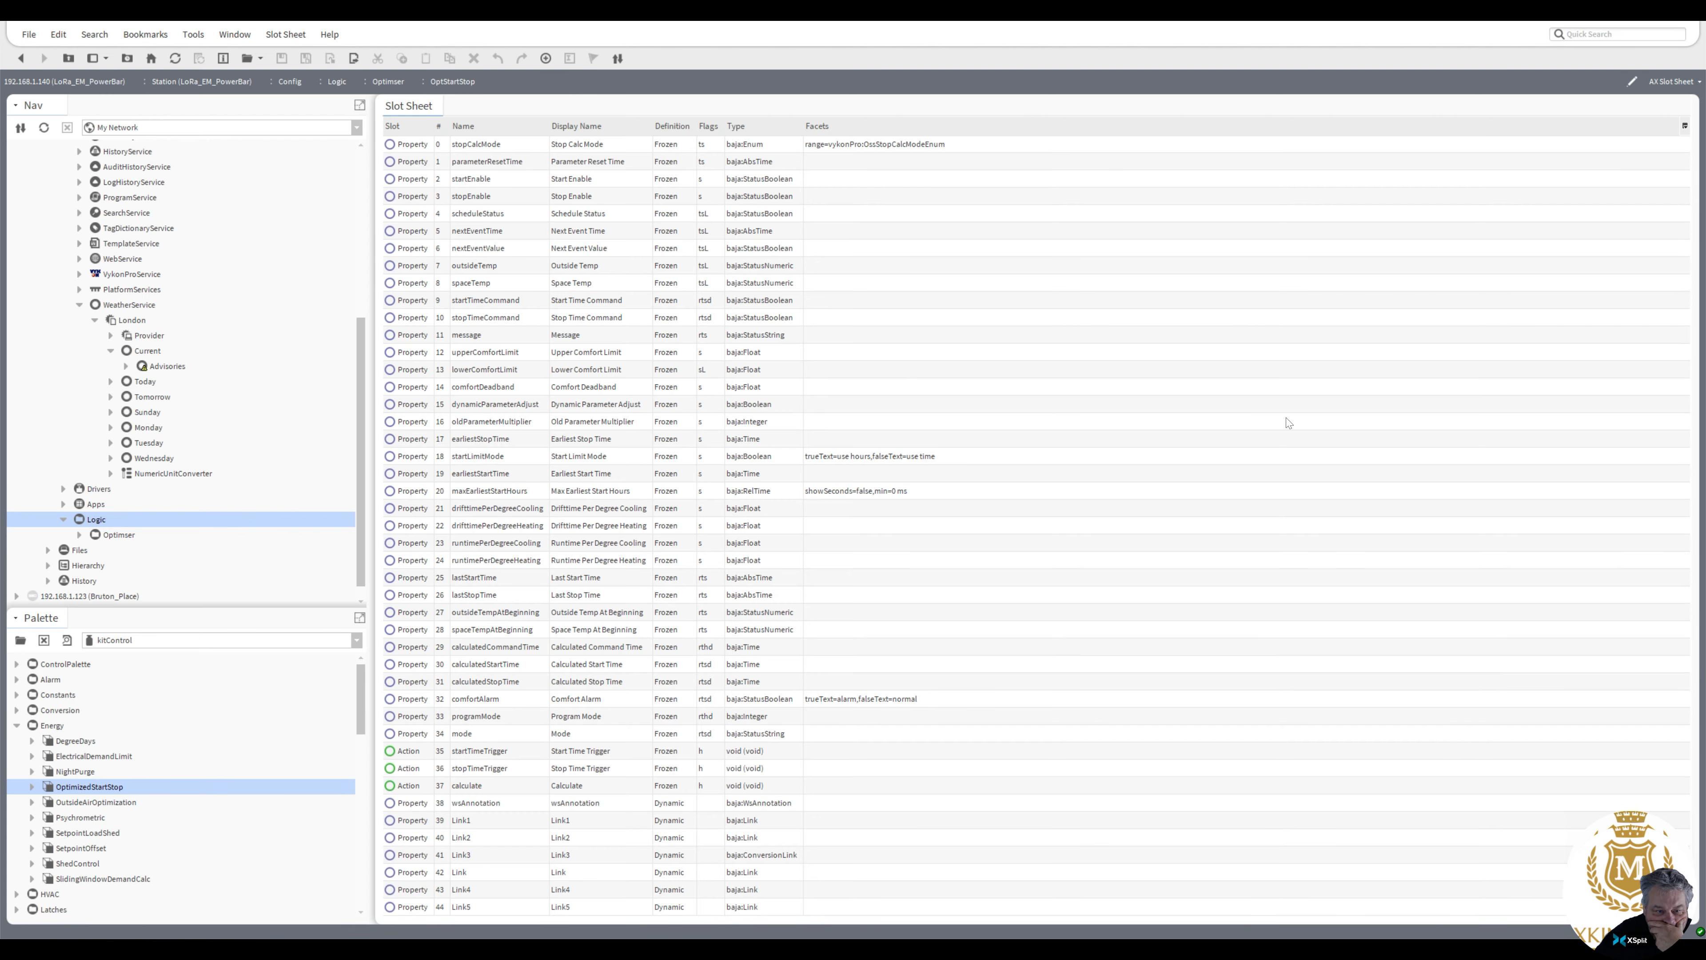
left_click(492, 388)
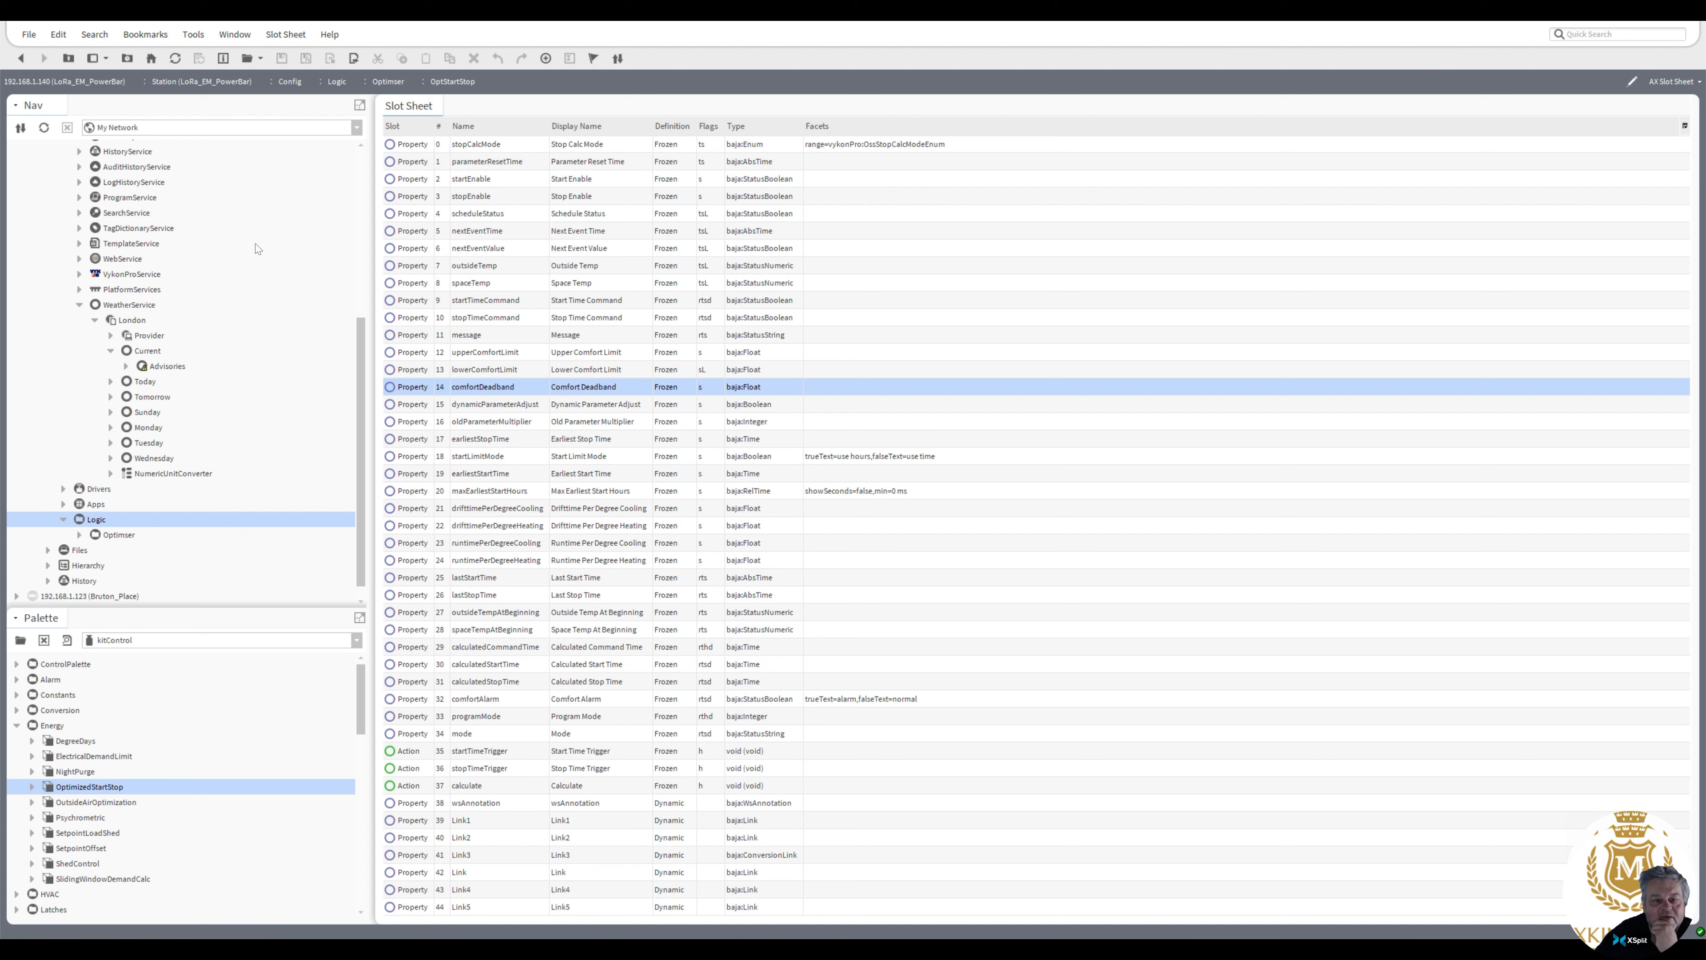
left_click(21, 58)
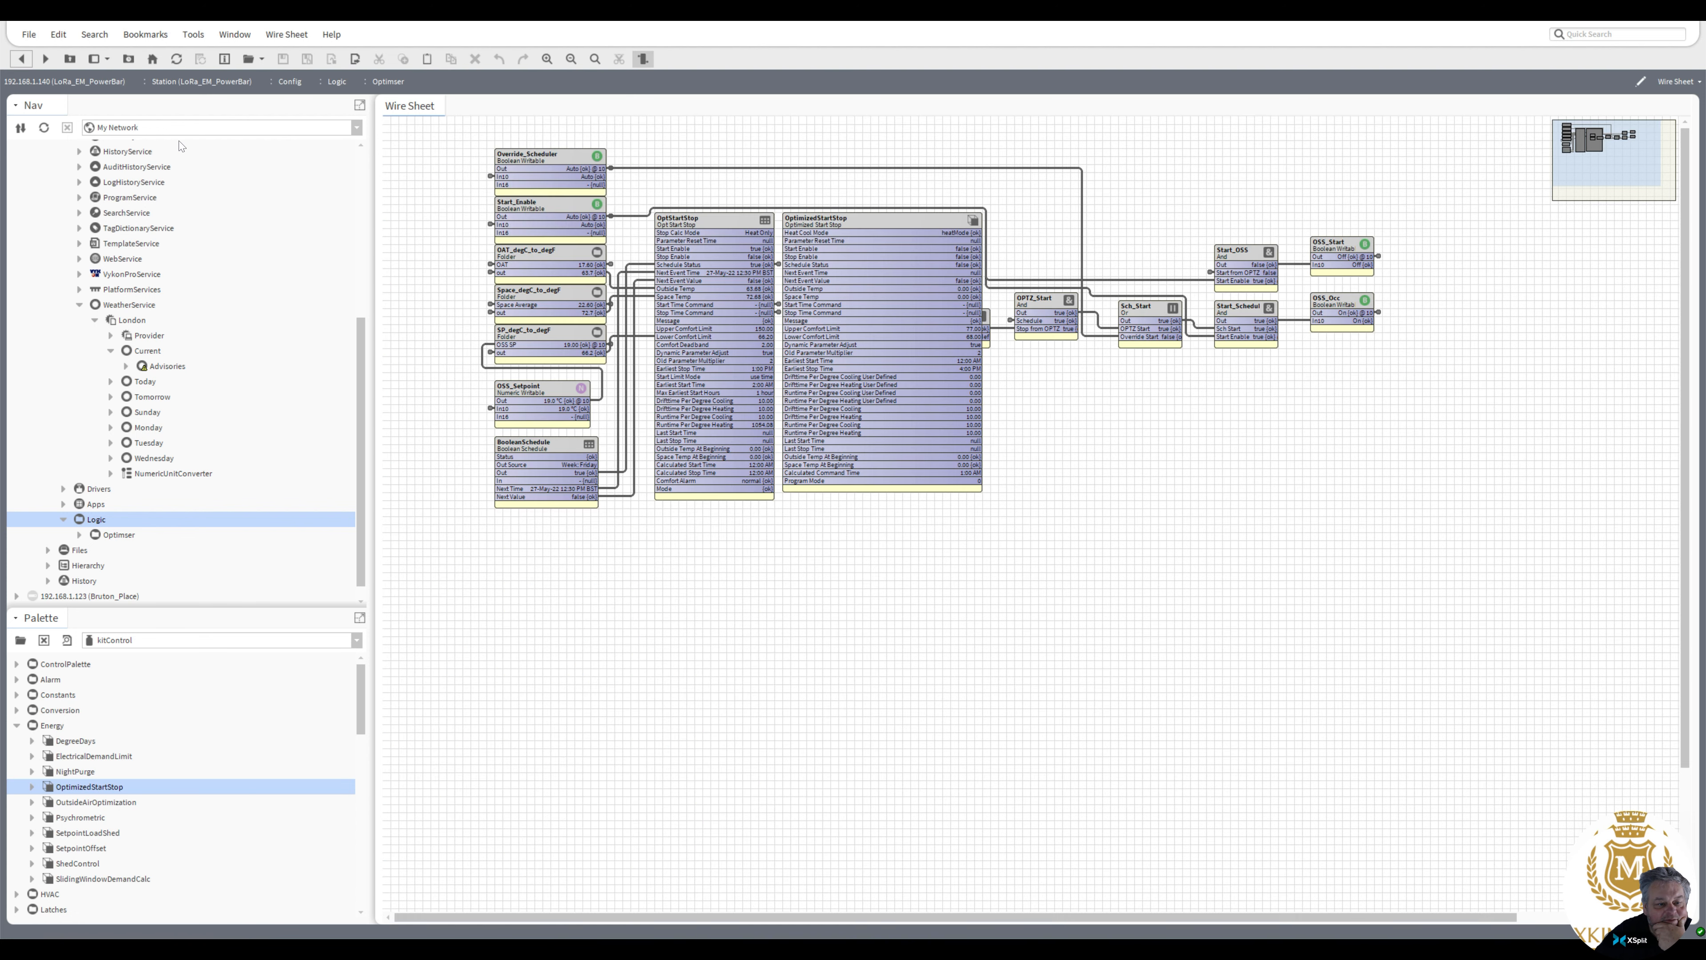
Open the OptStartStop's guide help and read the Comfort Deadband property description
right_click(696, 222)
mouse_move(757, 235)
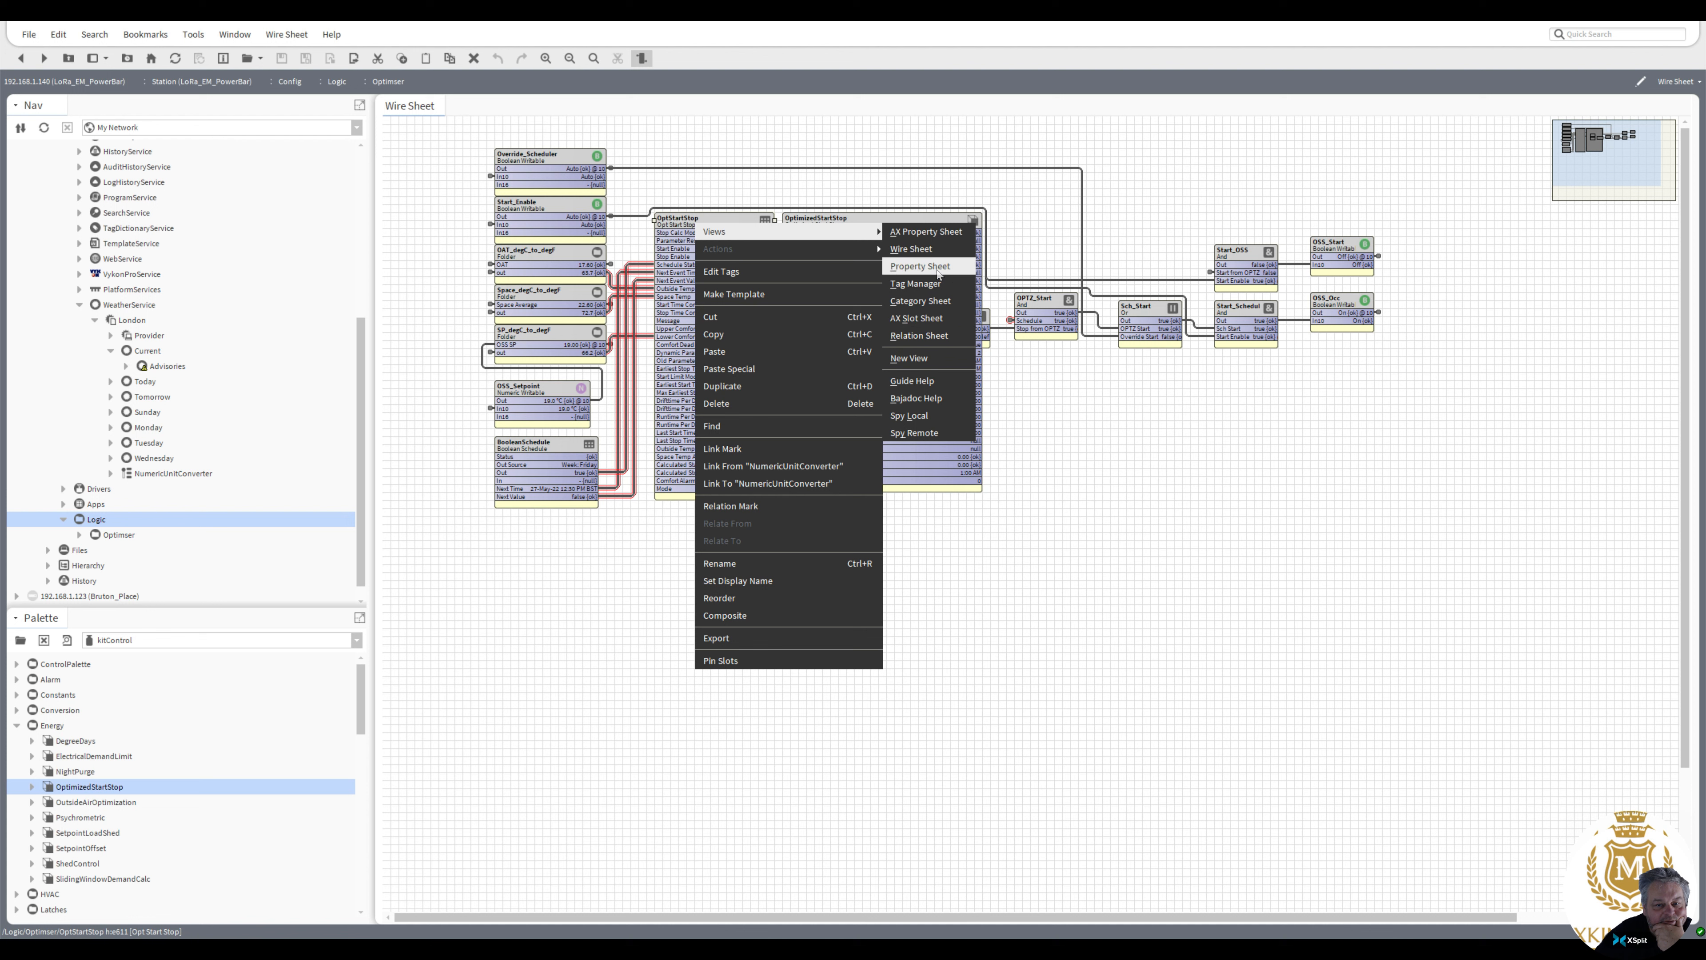
left_click(932, 381)
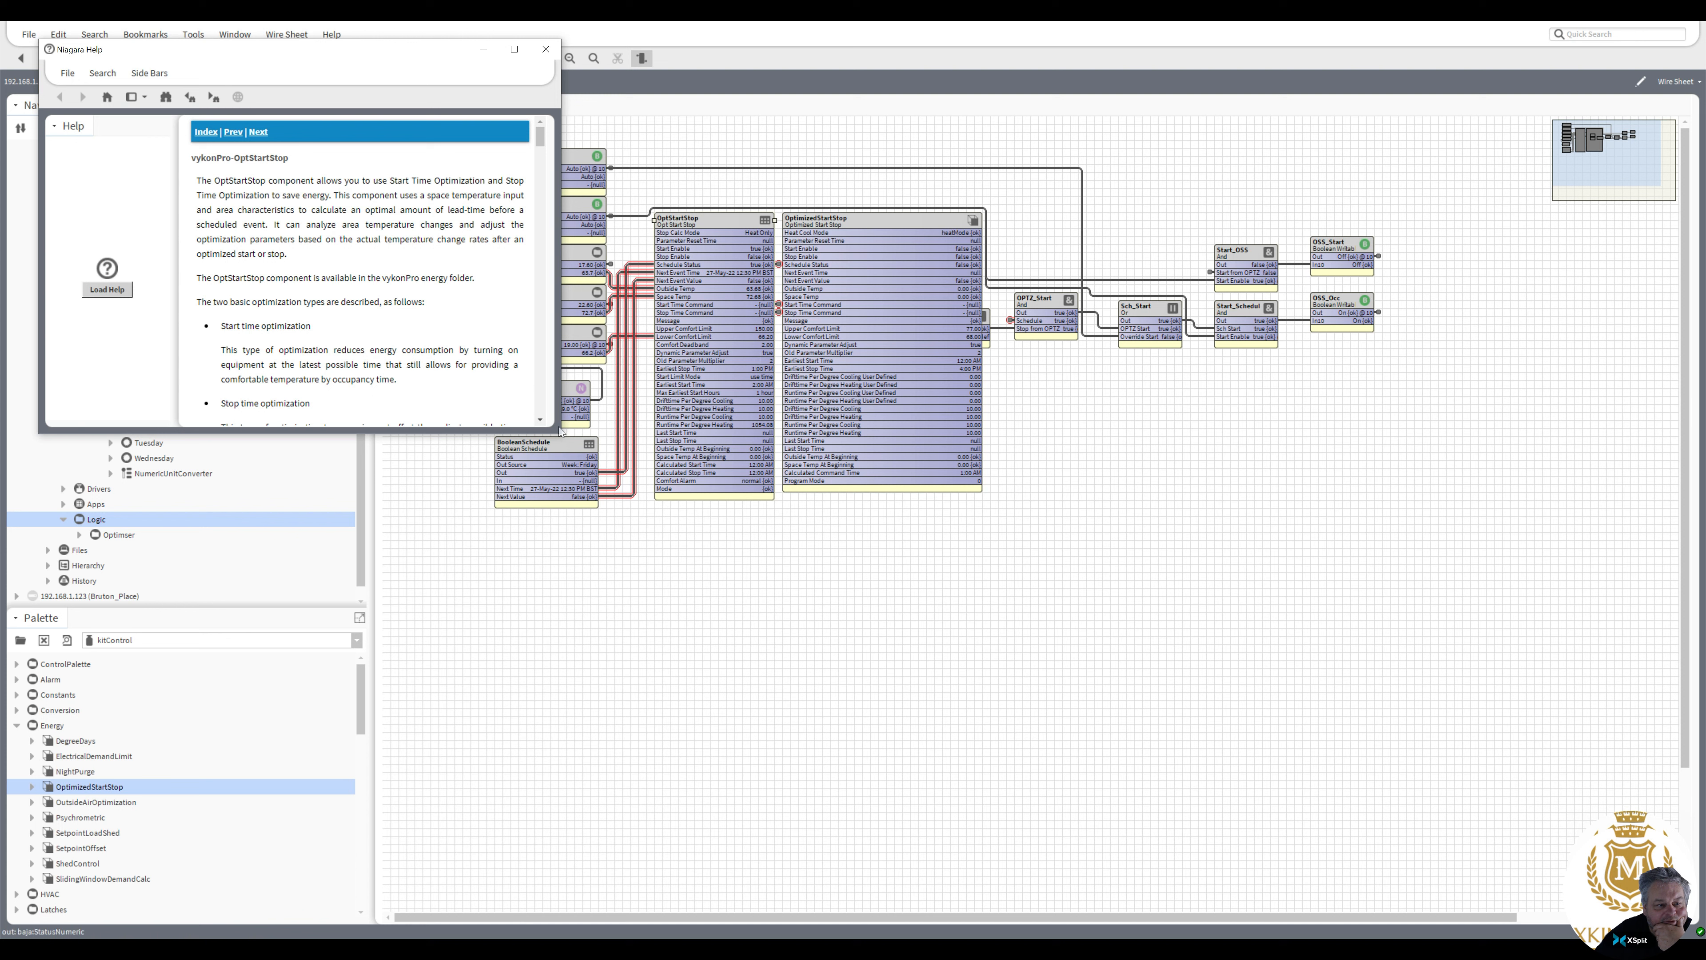
left_click_drag(559, 429, 937, 538)
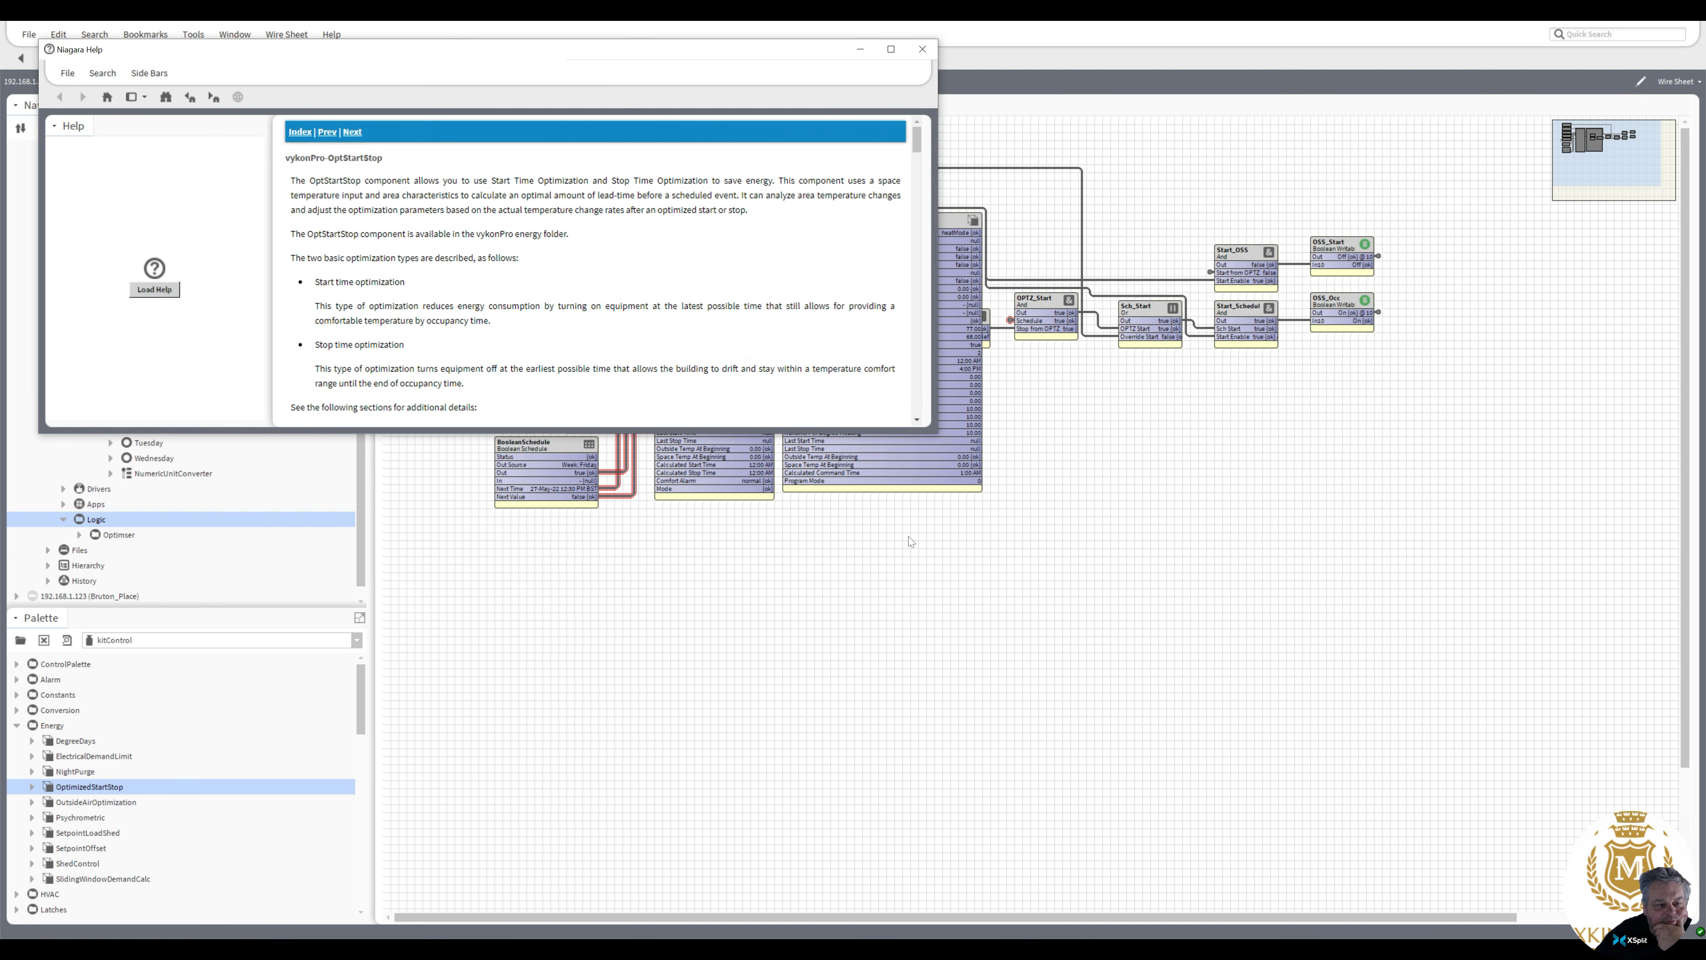
left_click_drag(863, 430, 850, 685)
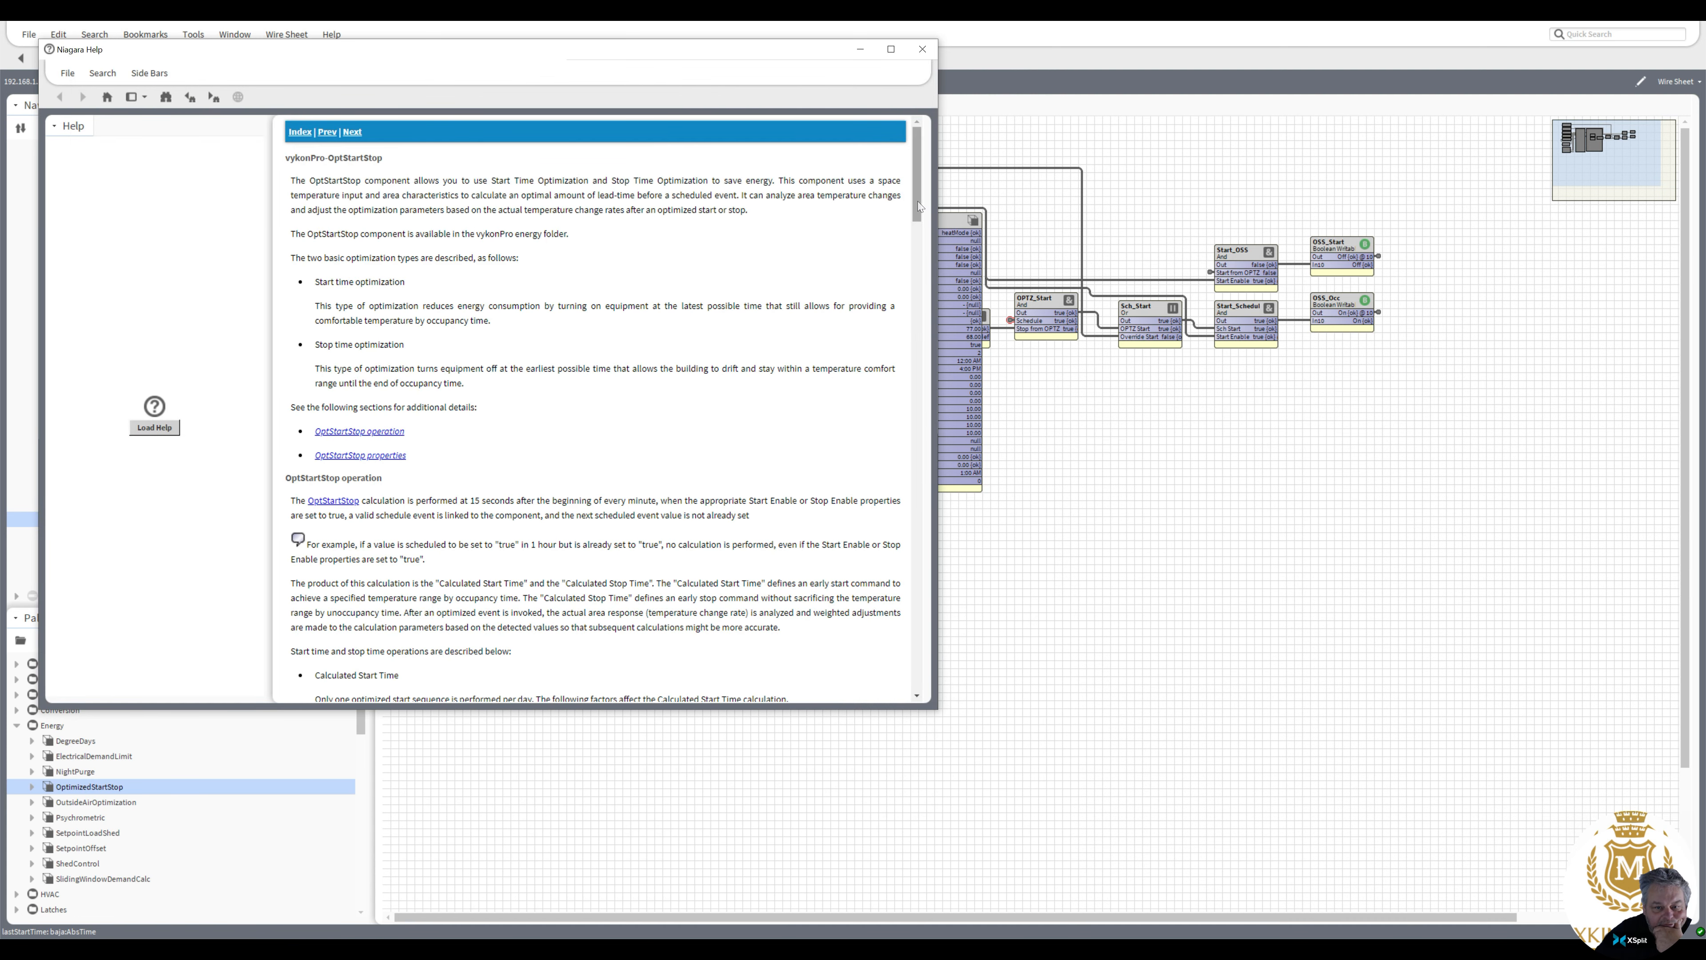
left_click_drag(917, 202, 921, 462)
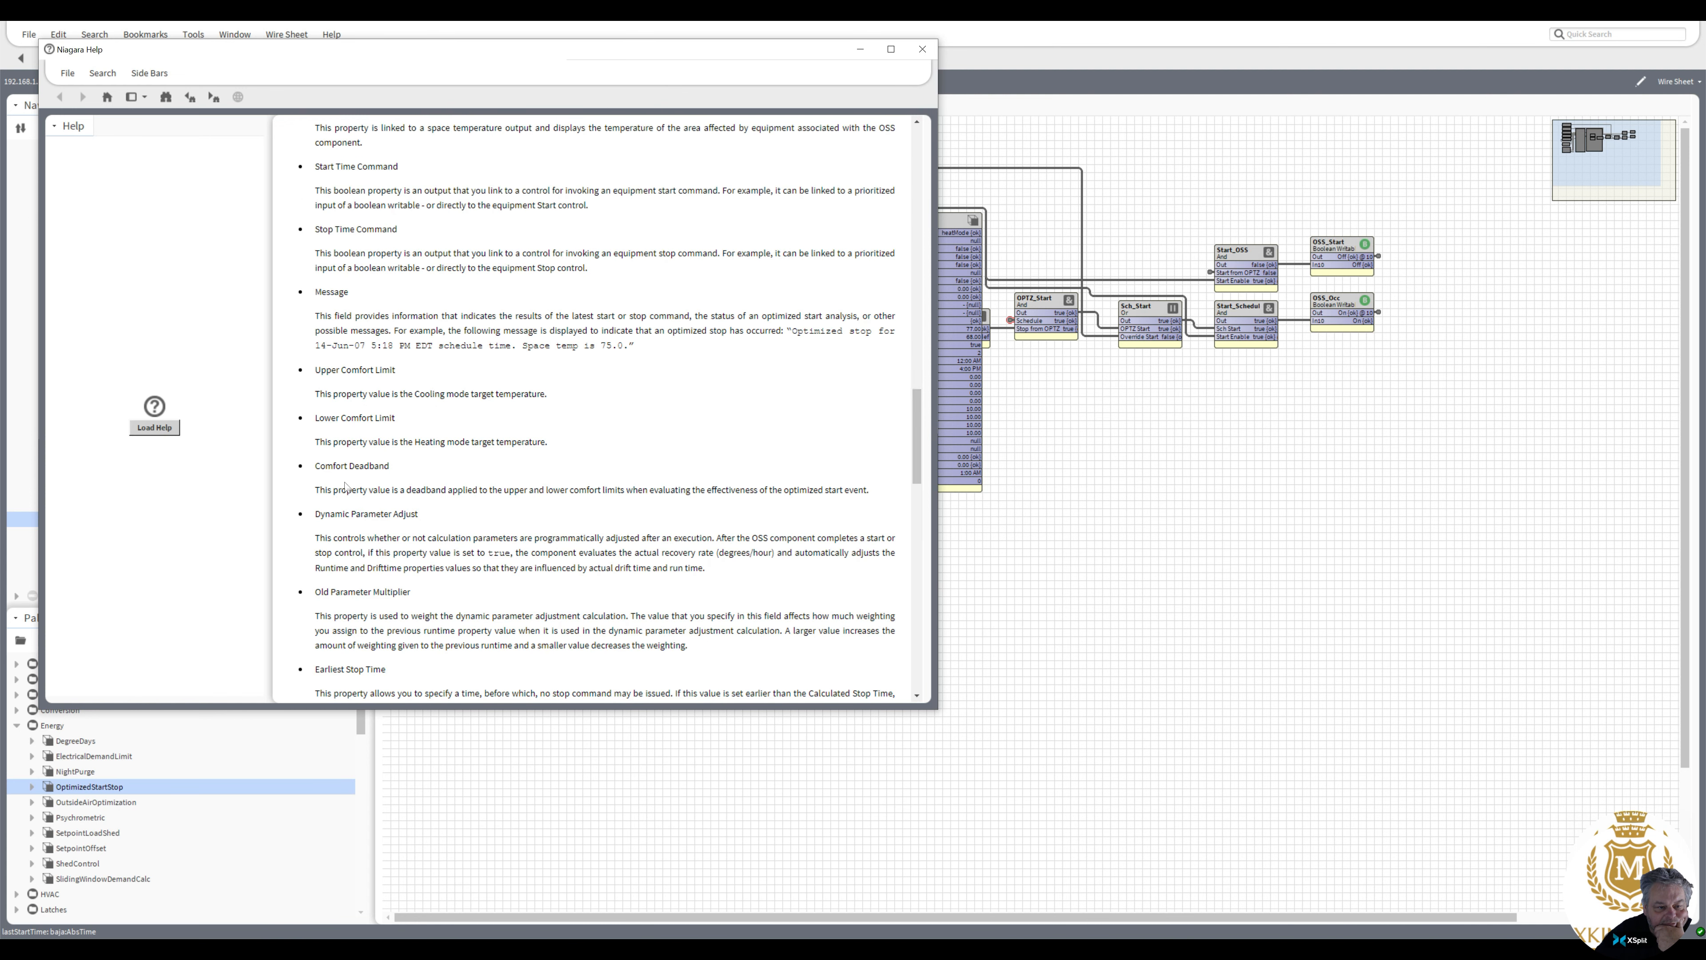
left_click_drag(313, 464, 876, 488)
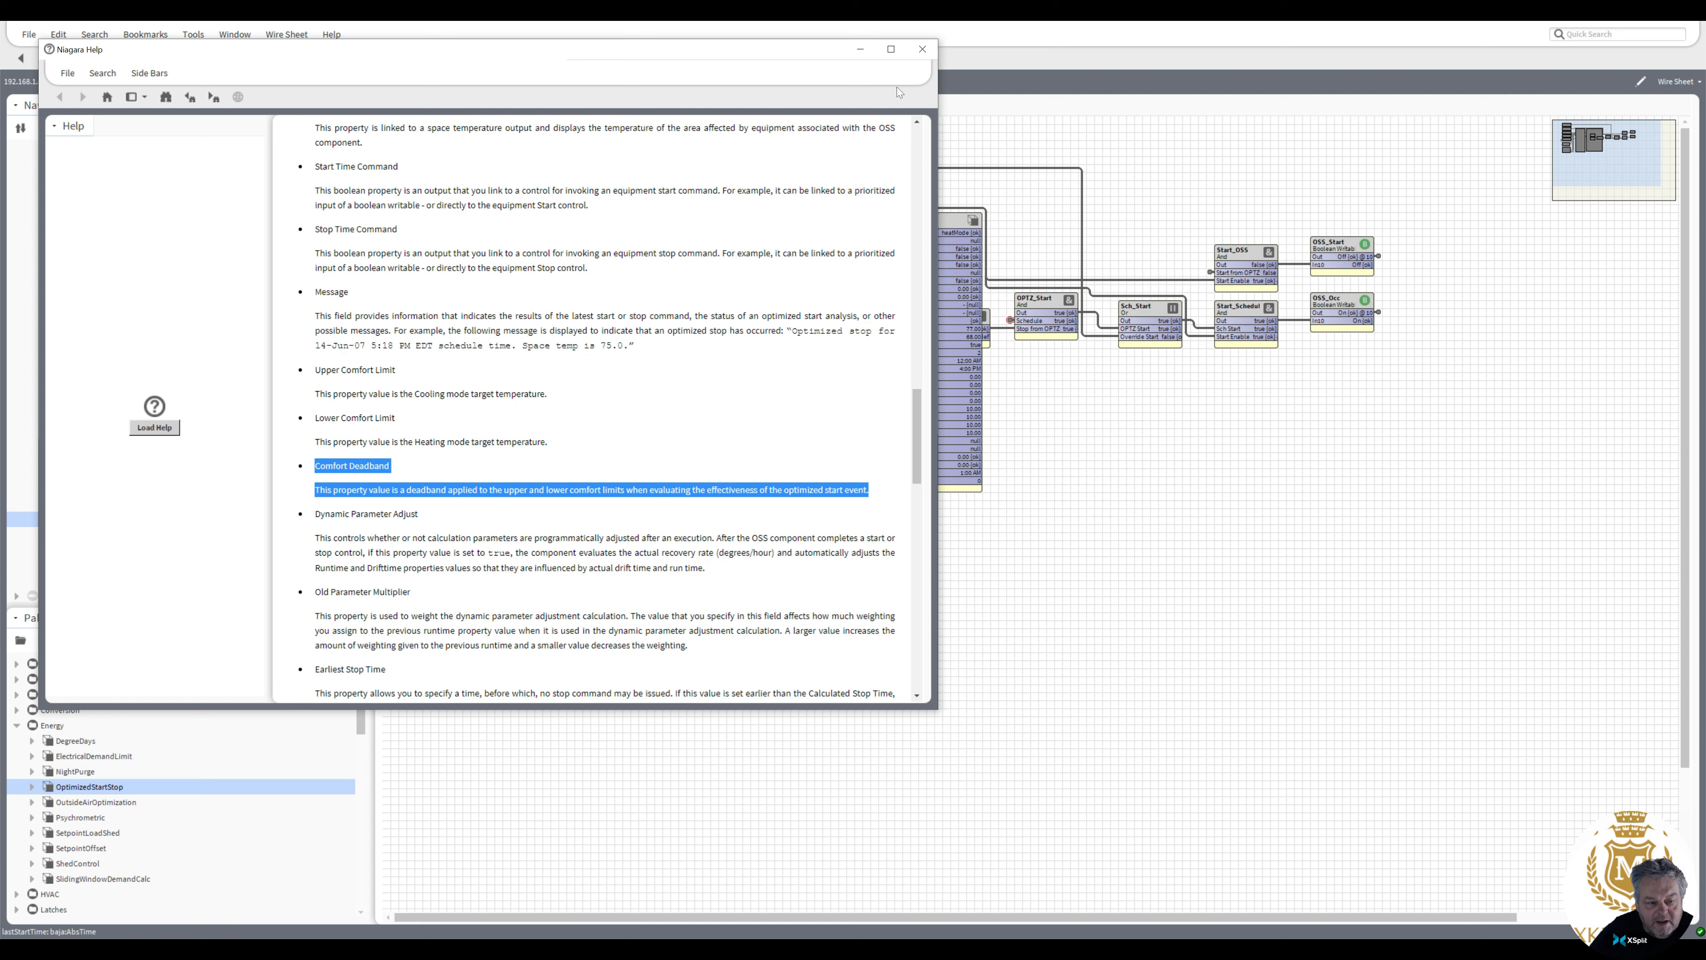
left_click(923, 54)
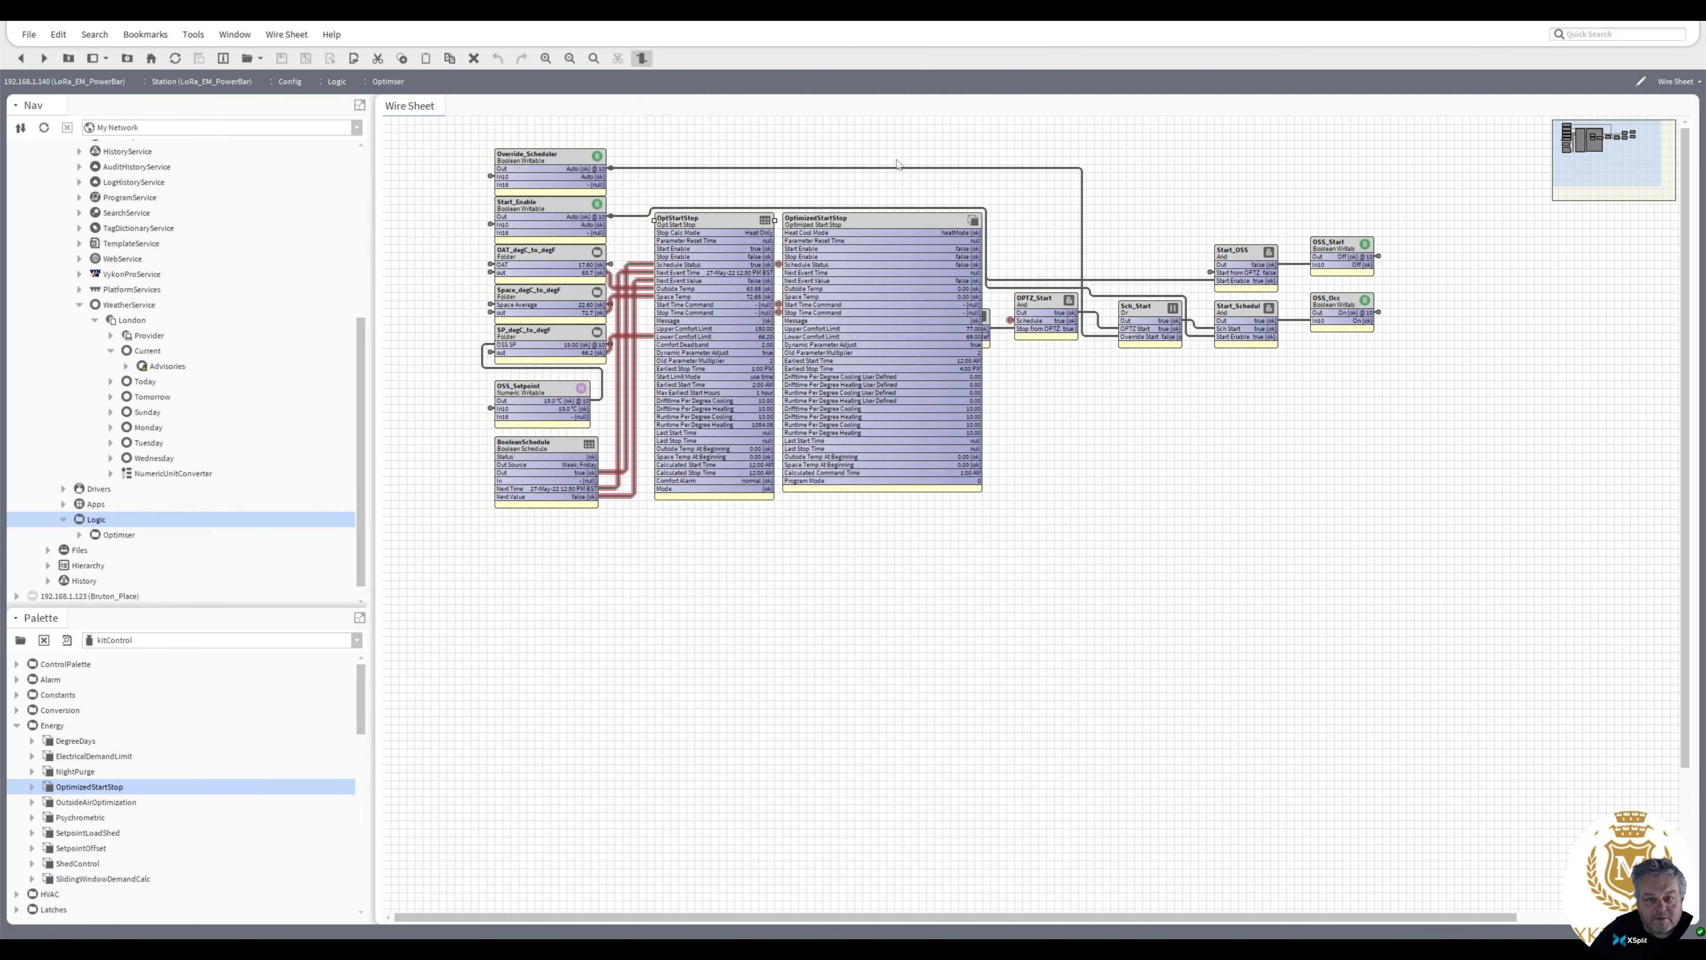
Open the OptimizedStartStop's guide help and read through its property descriptions
left_click(868, 277)
right_click(868, 276)
mouse_move(873, 285)
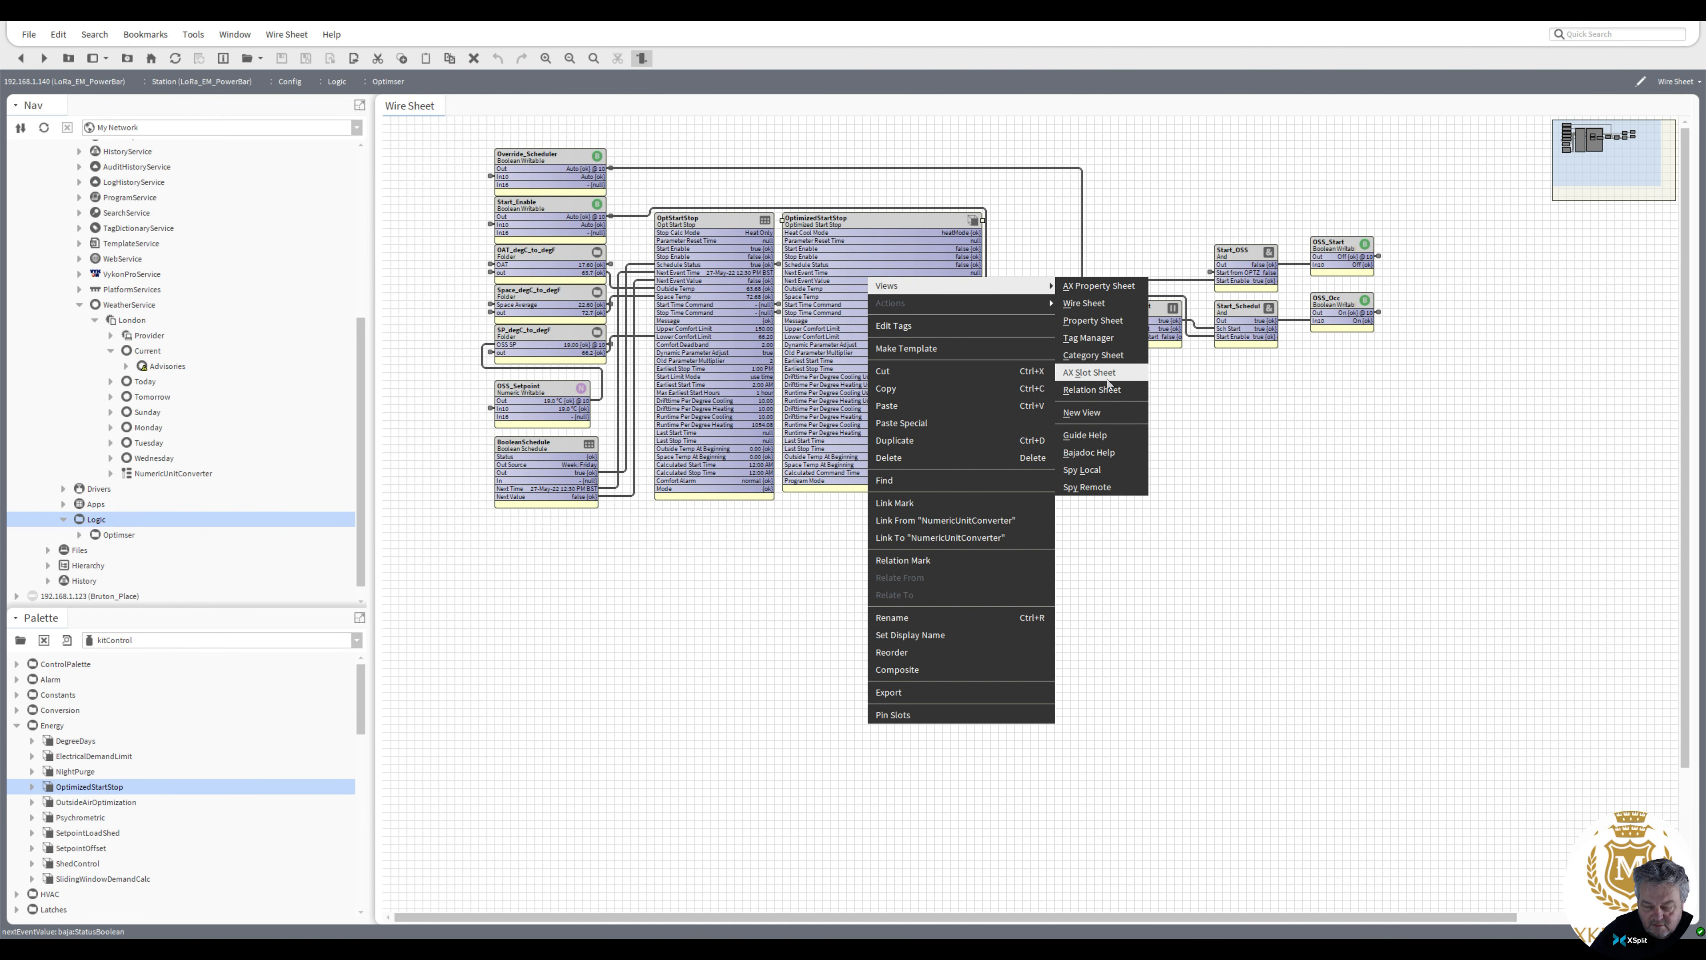
left_click(1116, 440)
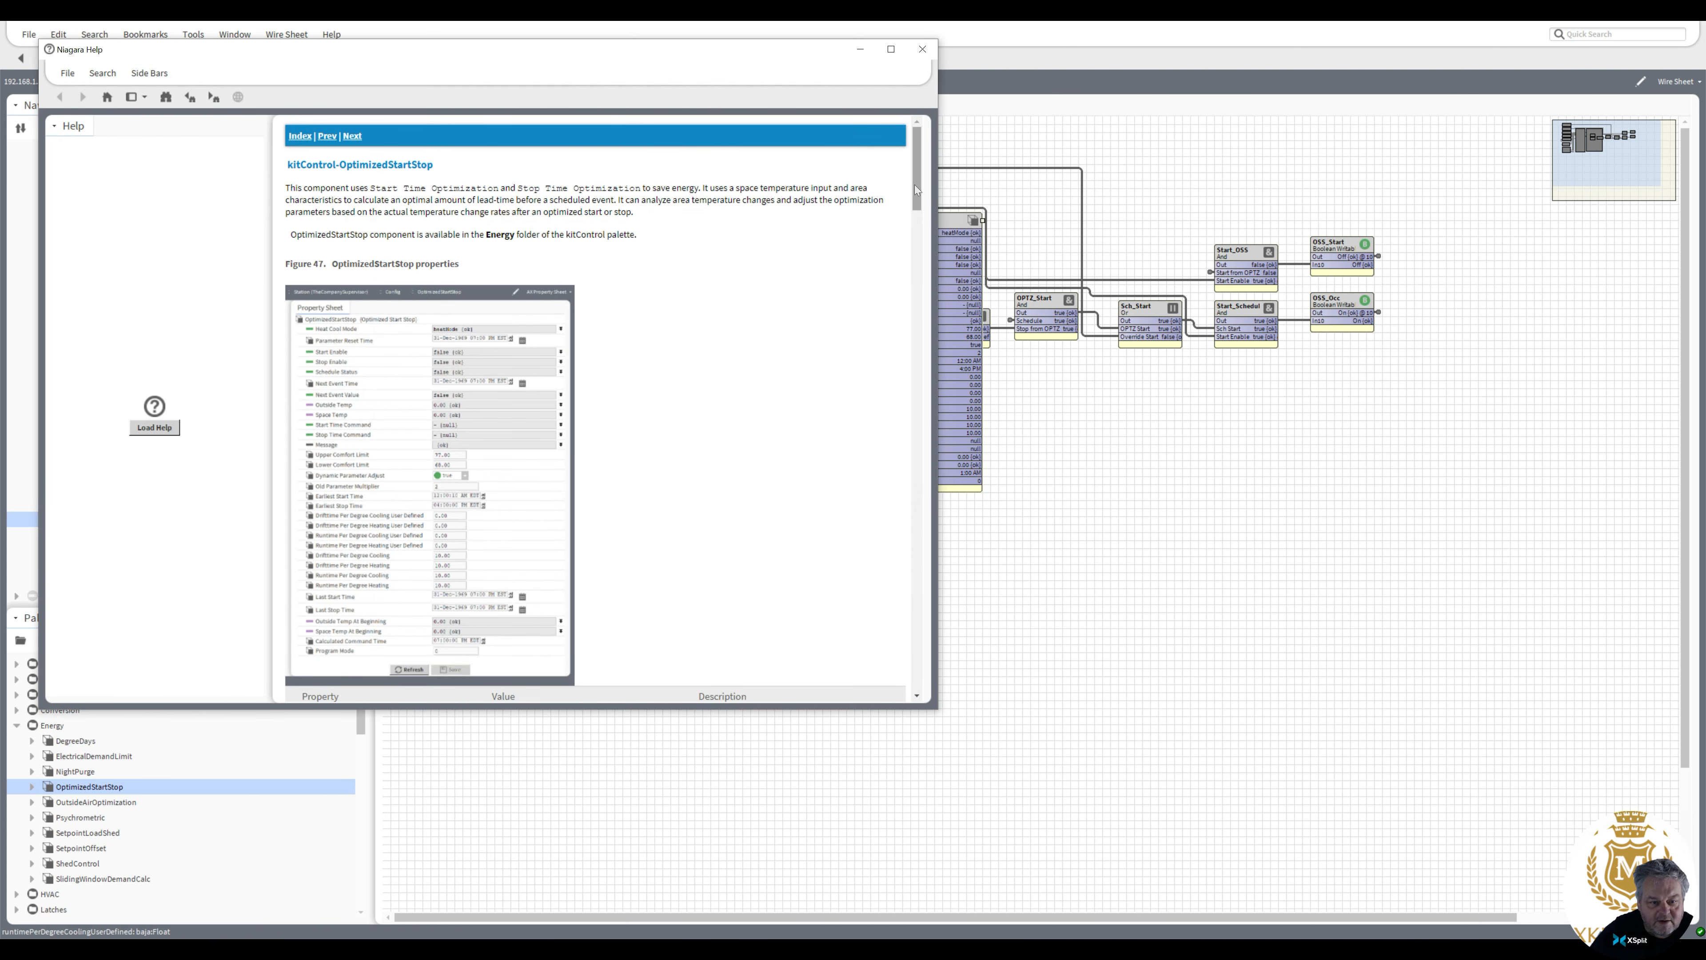
left_click_drag(915, 184, 917, 448)
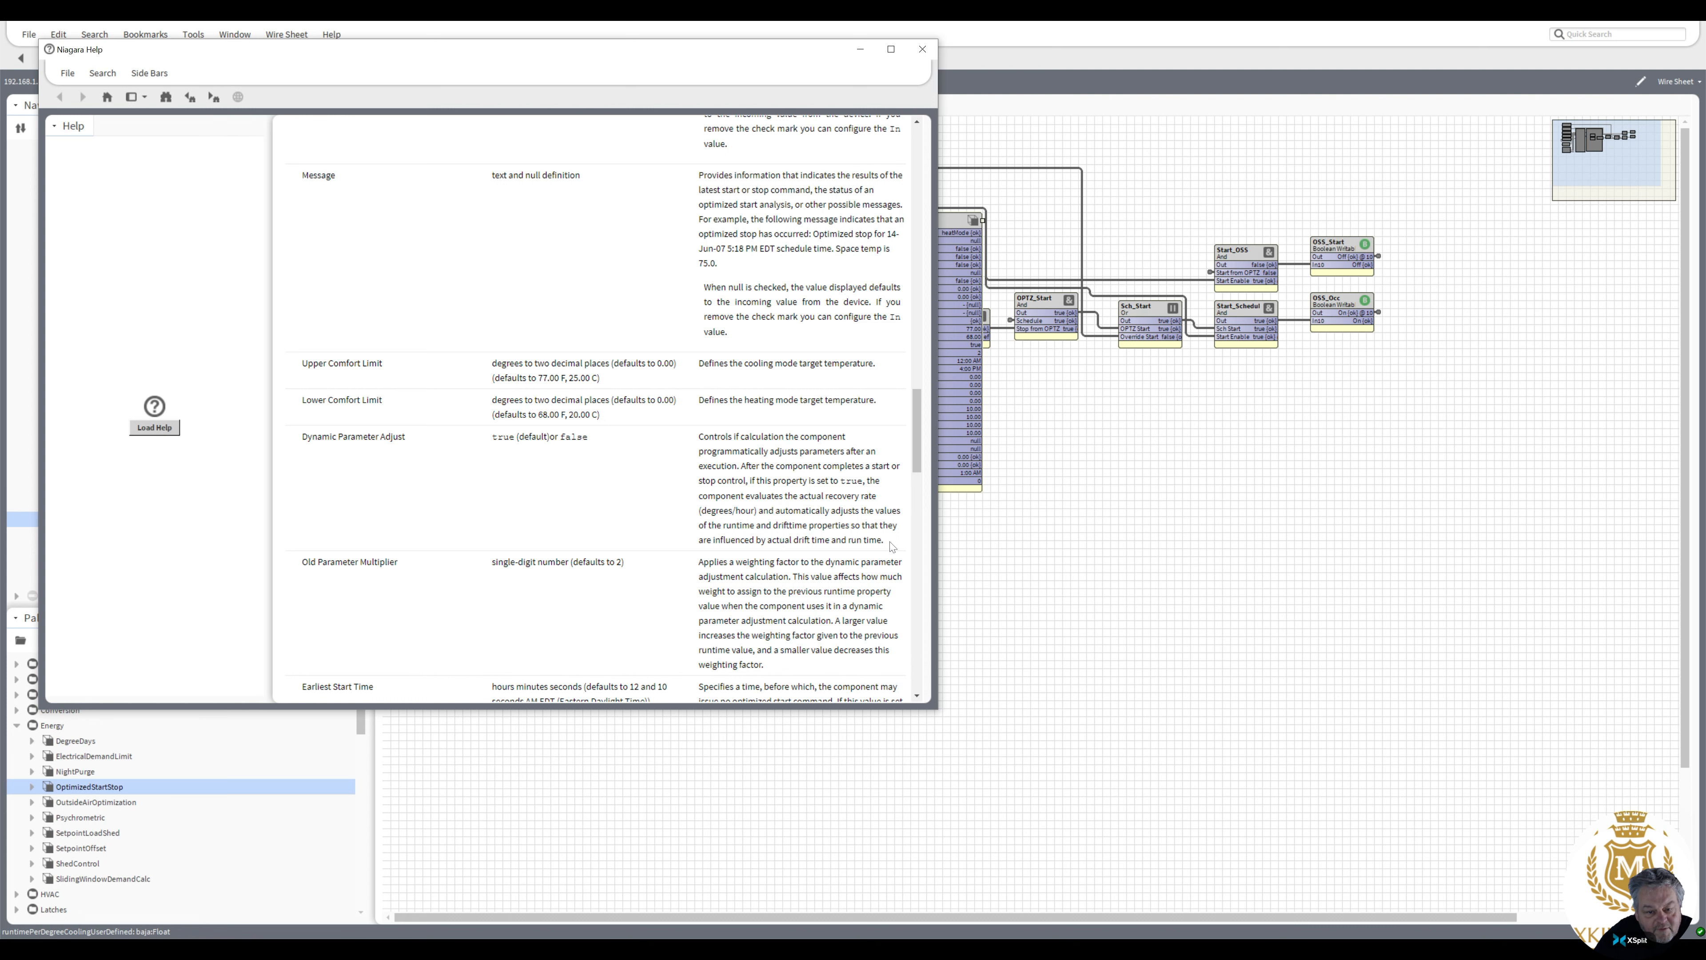
left_click(923, 49)
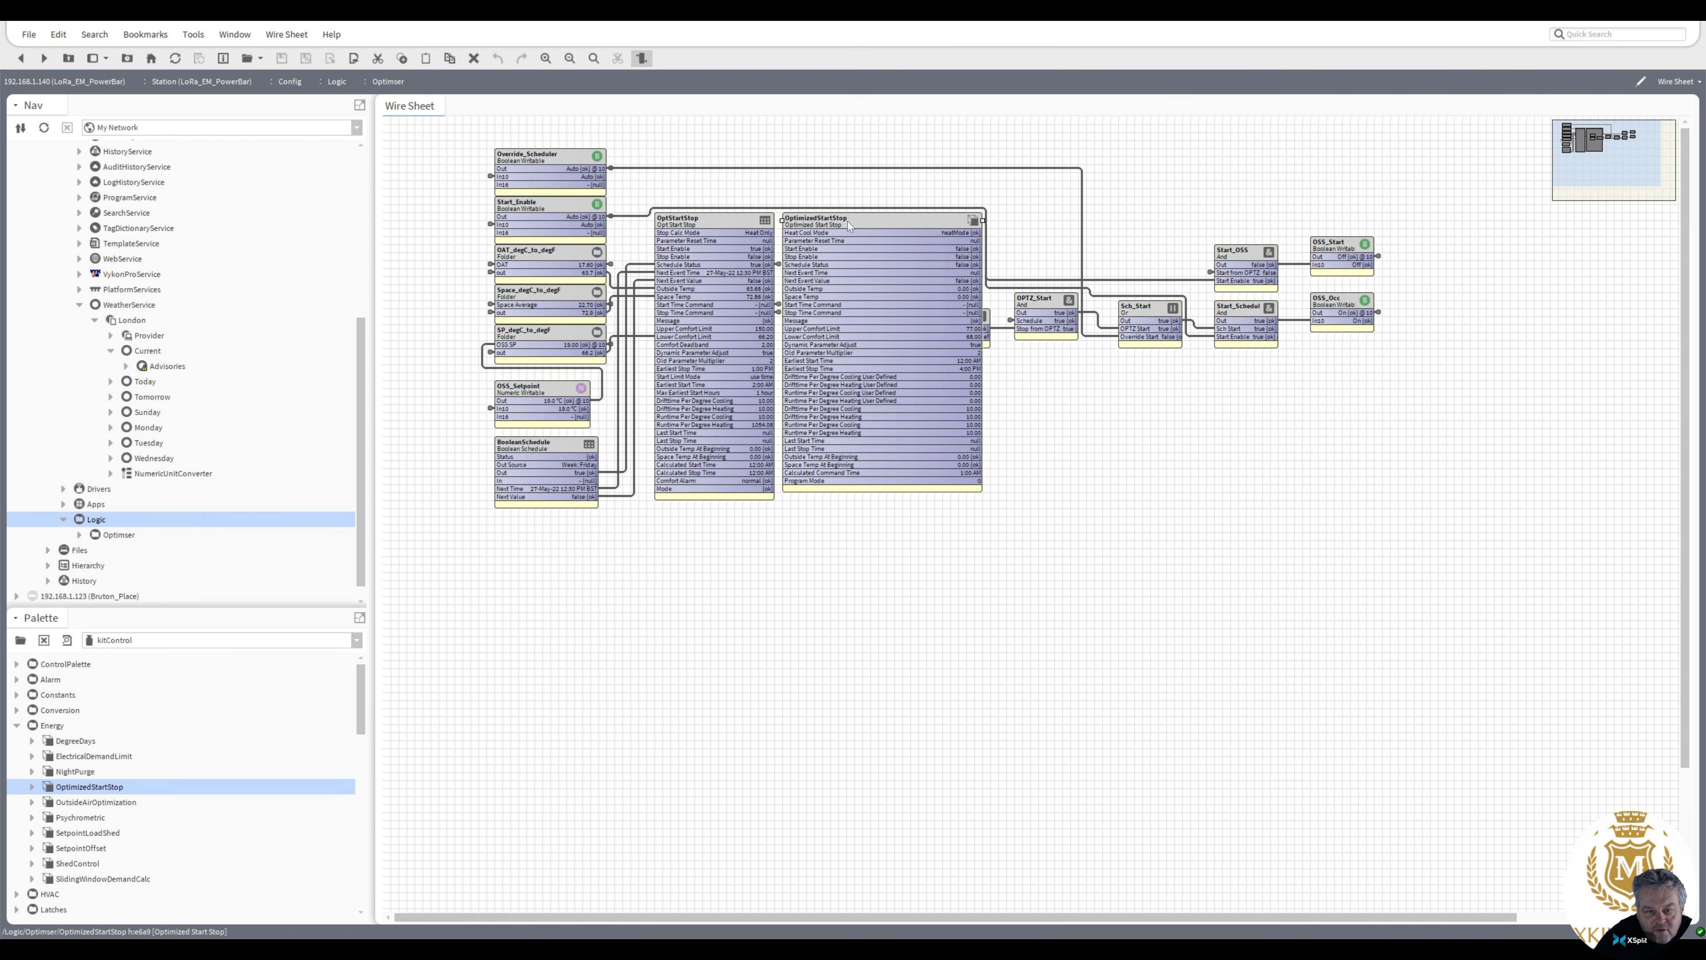
Link the BooleanSchedule's Out, Next Time and Next Value to the OptimizedStartStop's Schedule Status, Next Event Time and Next Event Value
left_click_drag(848, 222, 956, 407)
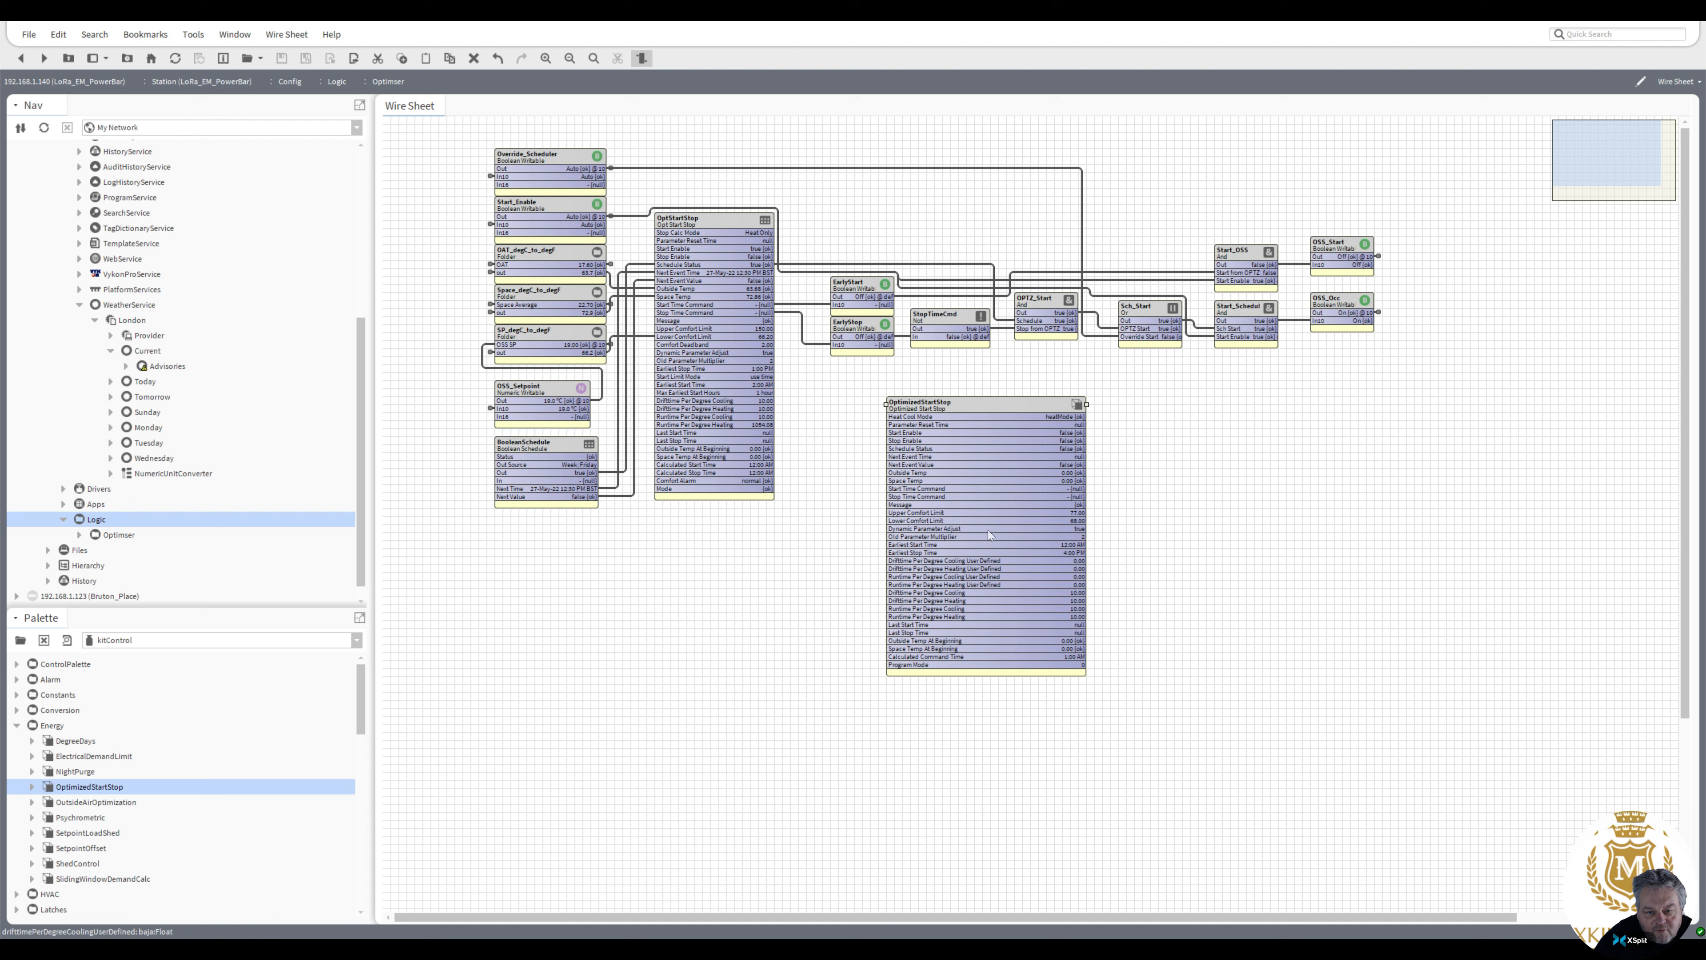
left_click_drag(963, 408, 898, 384)
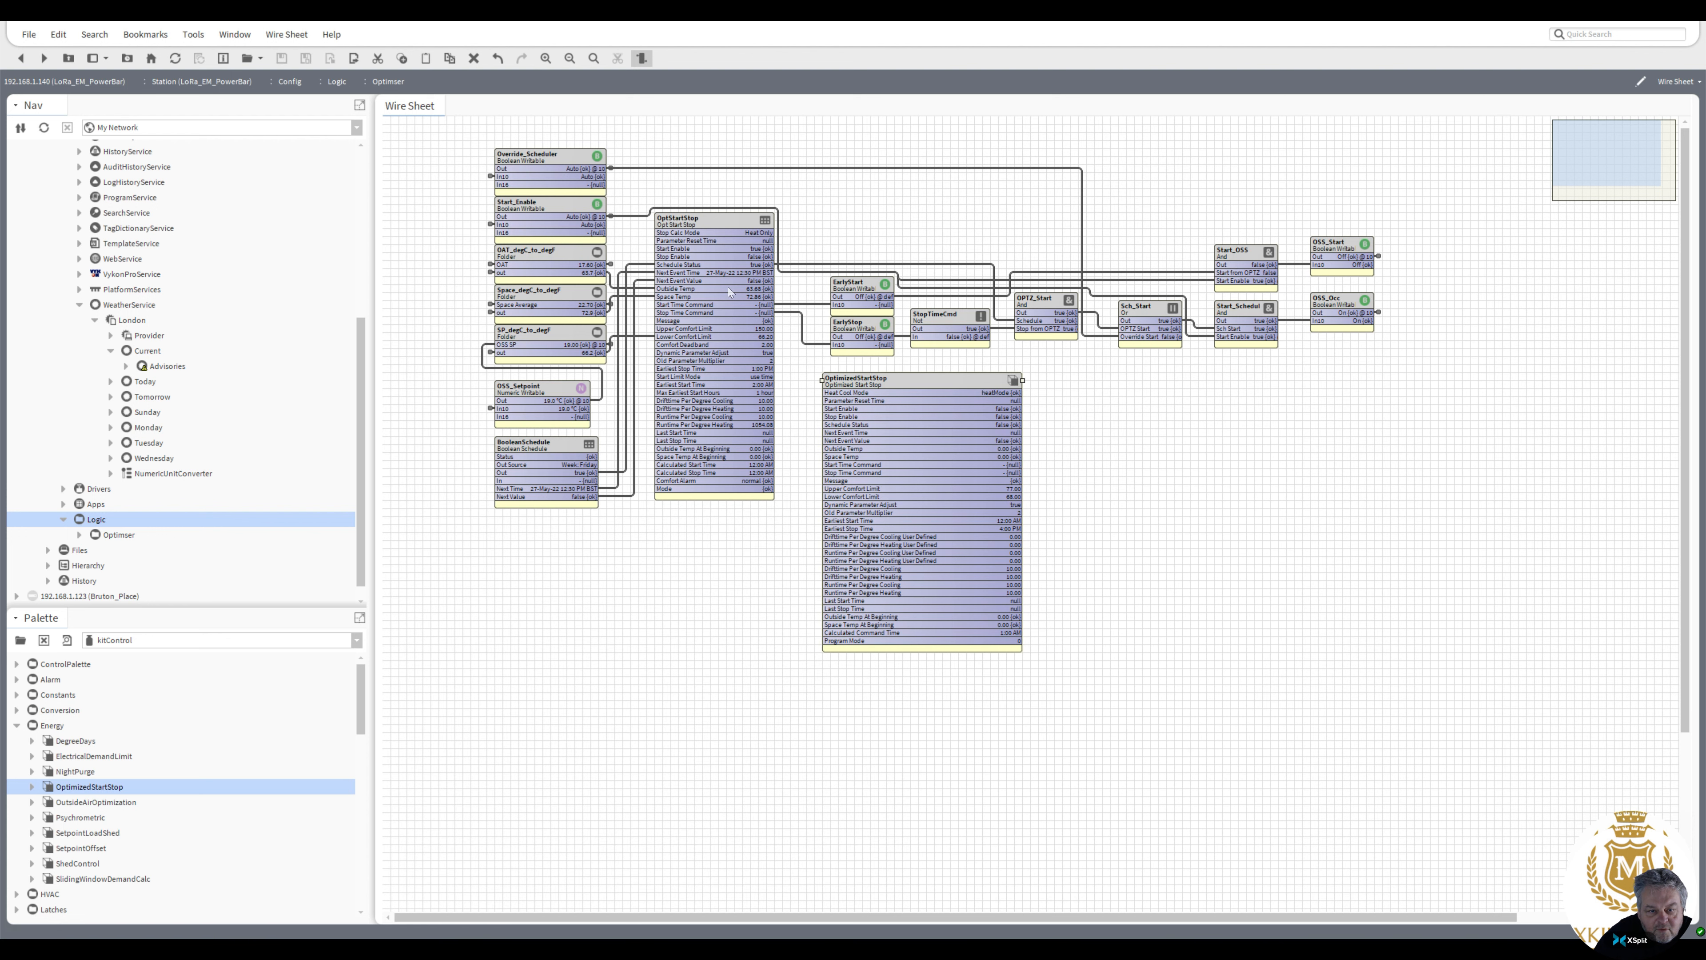
left_click(625, 407)
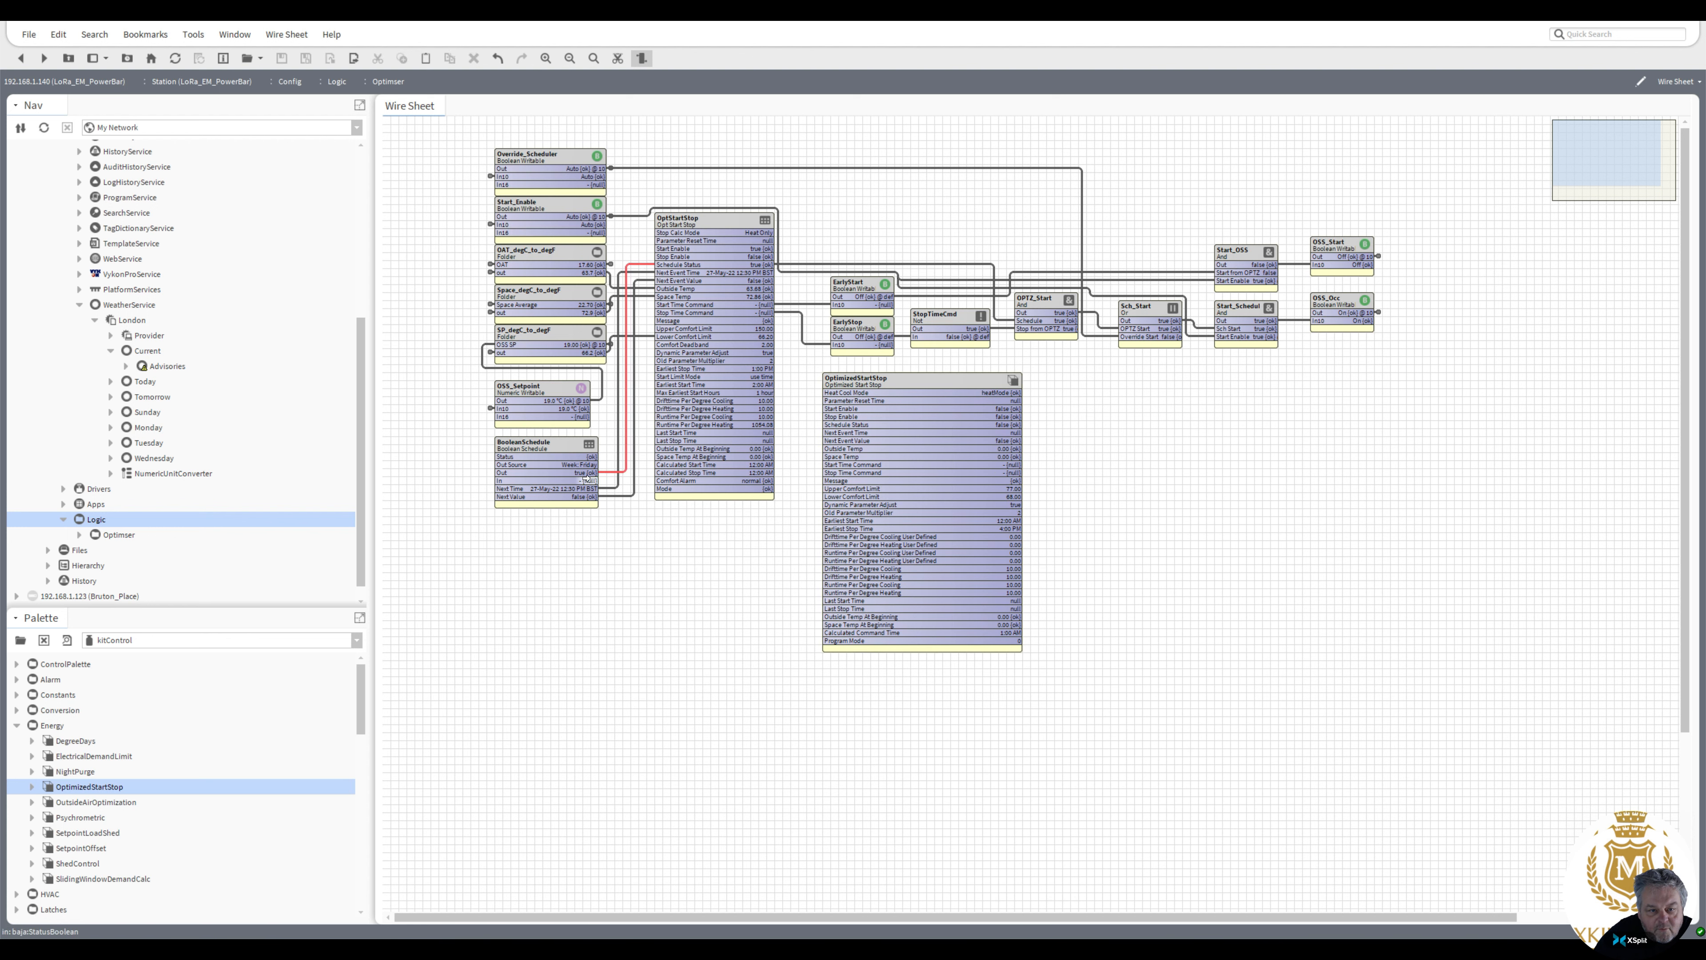
left_click_drag(598, 472, 830, 425)
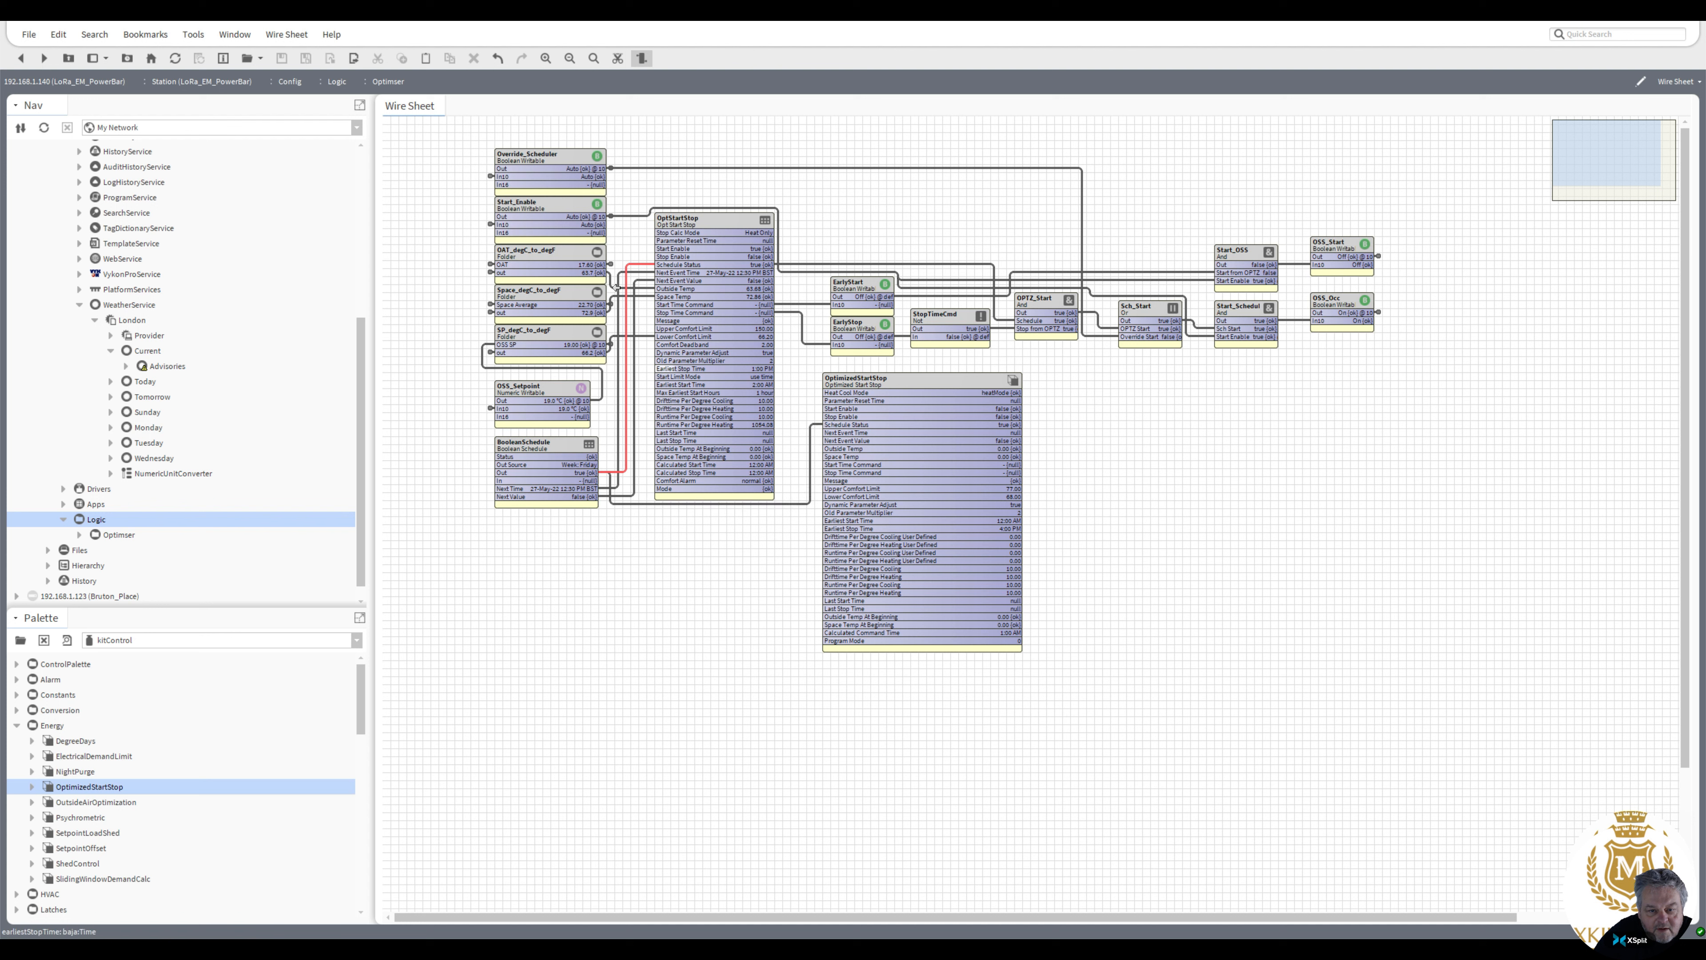
left_click(641, 273)
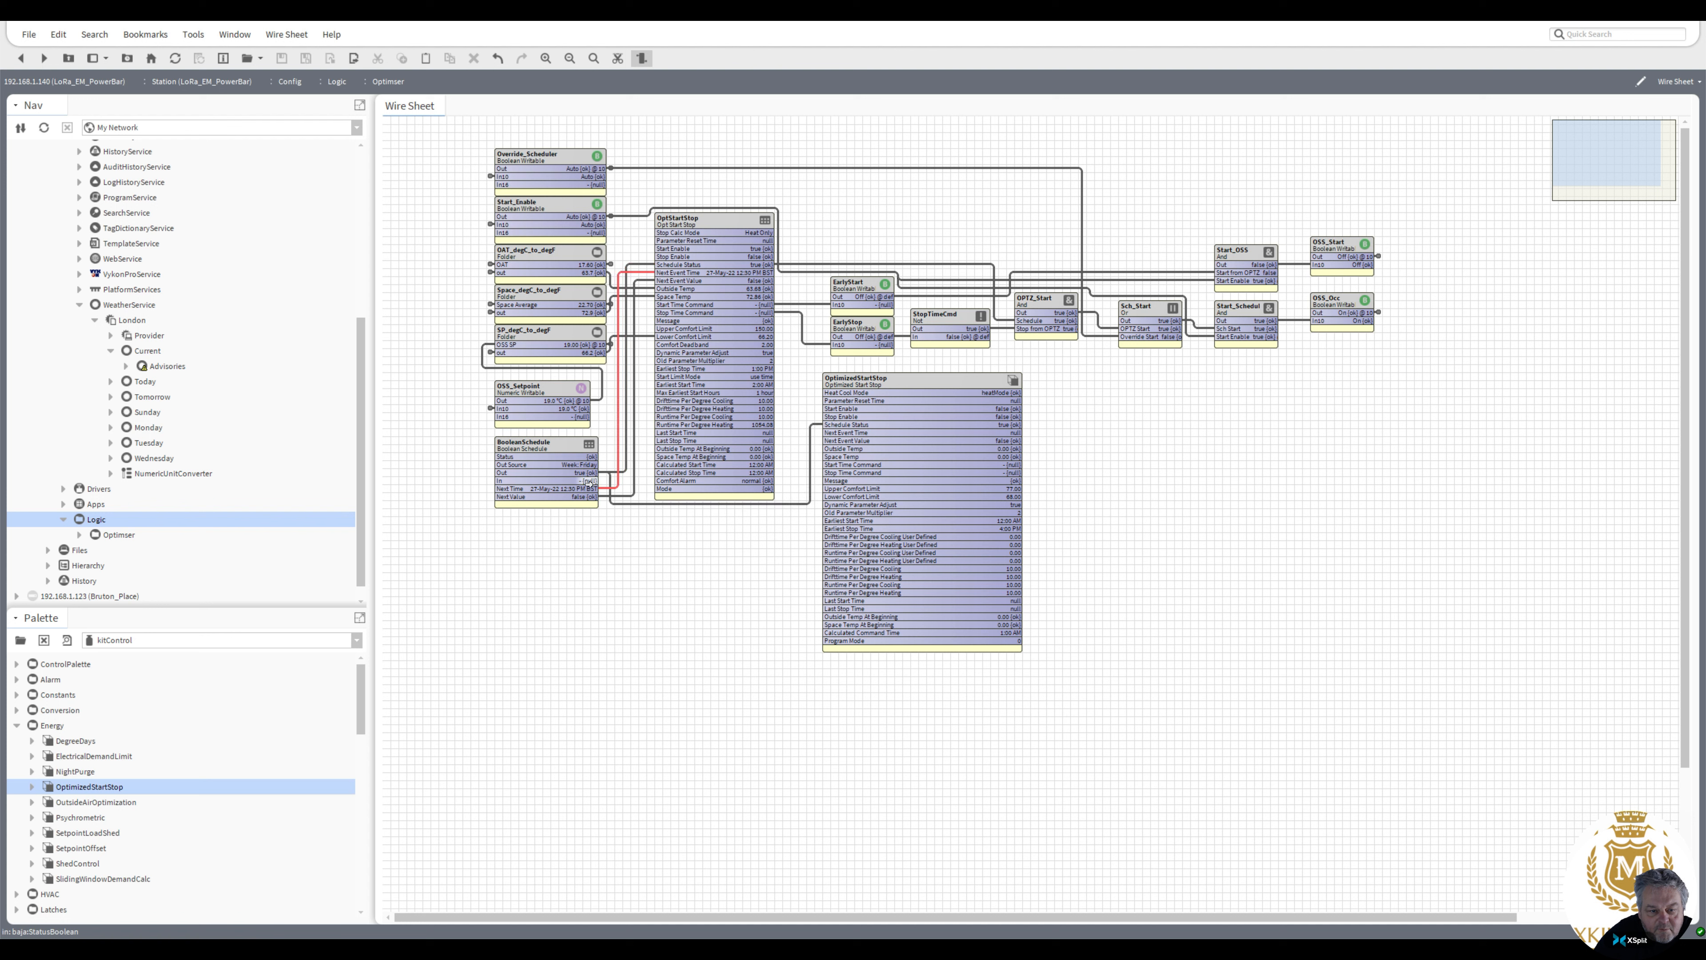
left_click_drag(588, 489, 826, 432)
left_click_drag(589, 495, 823, 440)
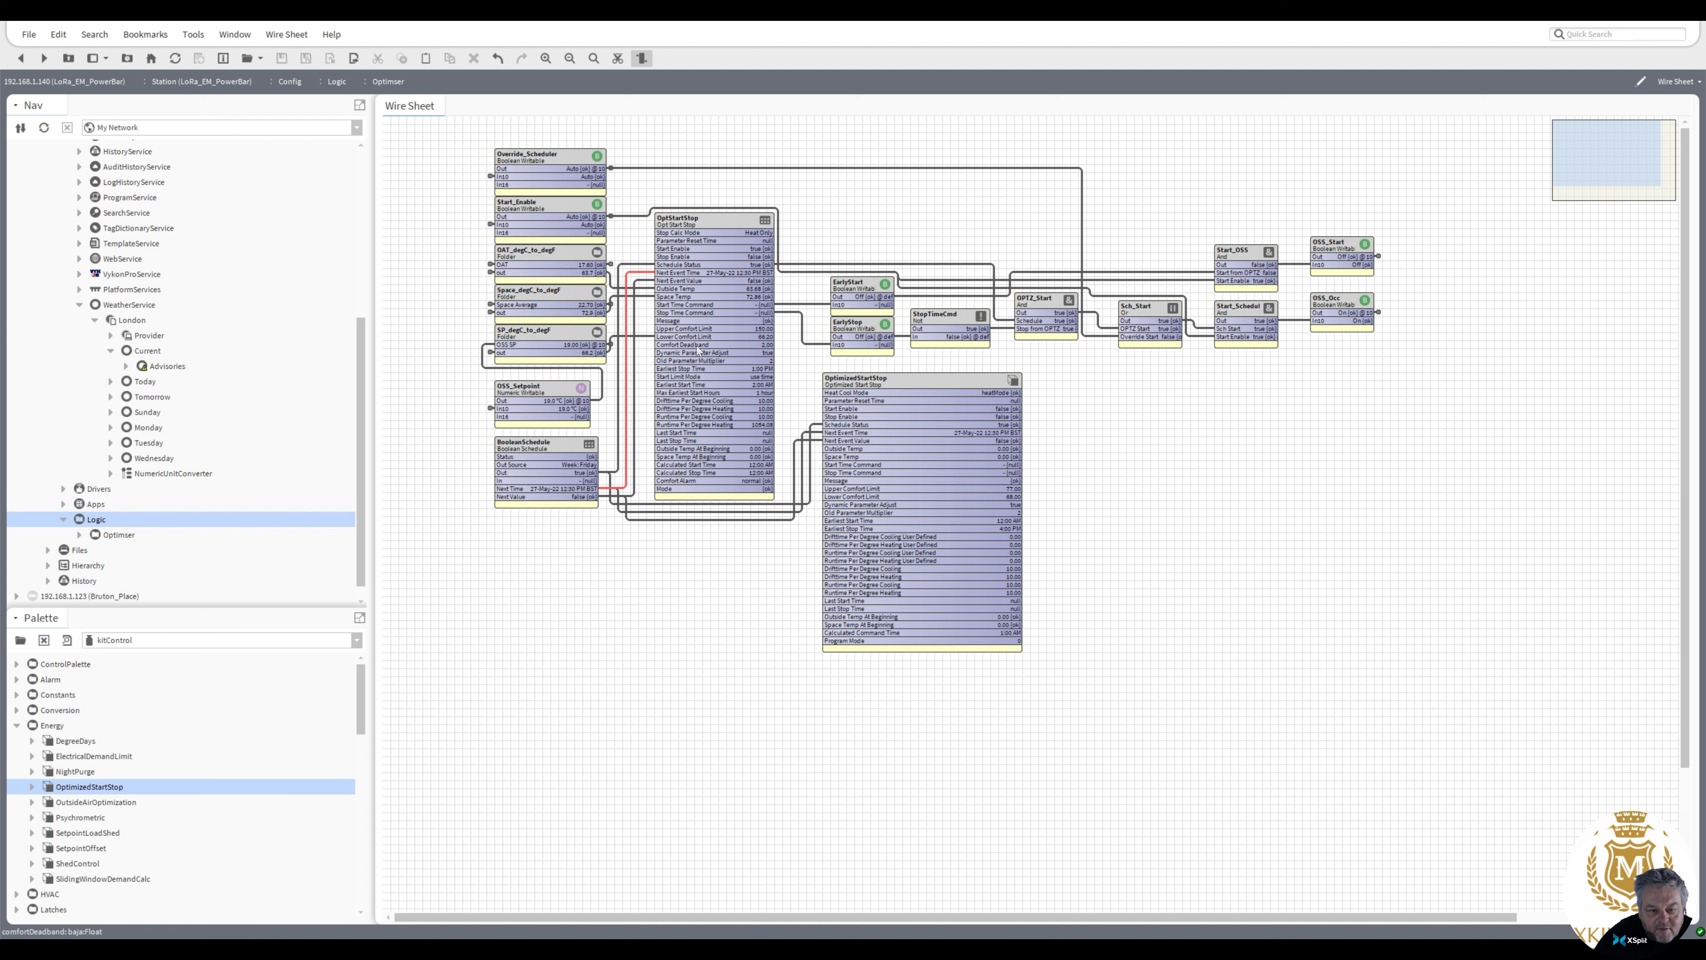
Link the setpoint, space temperature and outside air temperature converters to the OptimizedStartStop's comfort limit, Space Temp and Outside Temp inputs
left_click(645, 336)
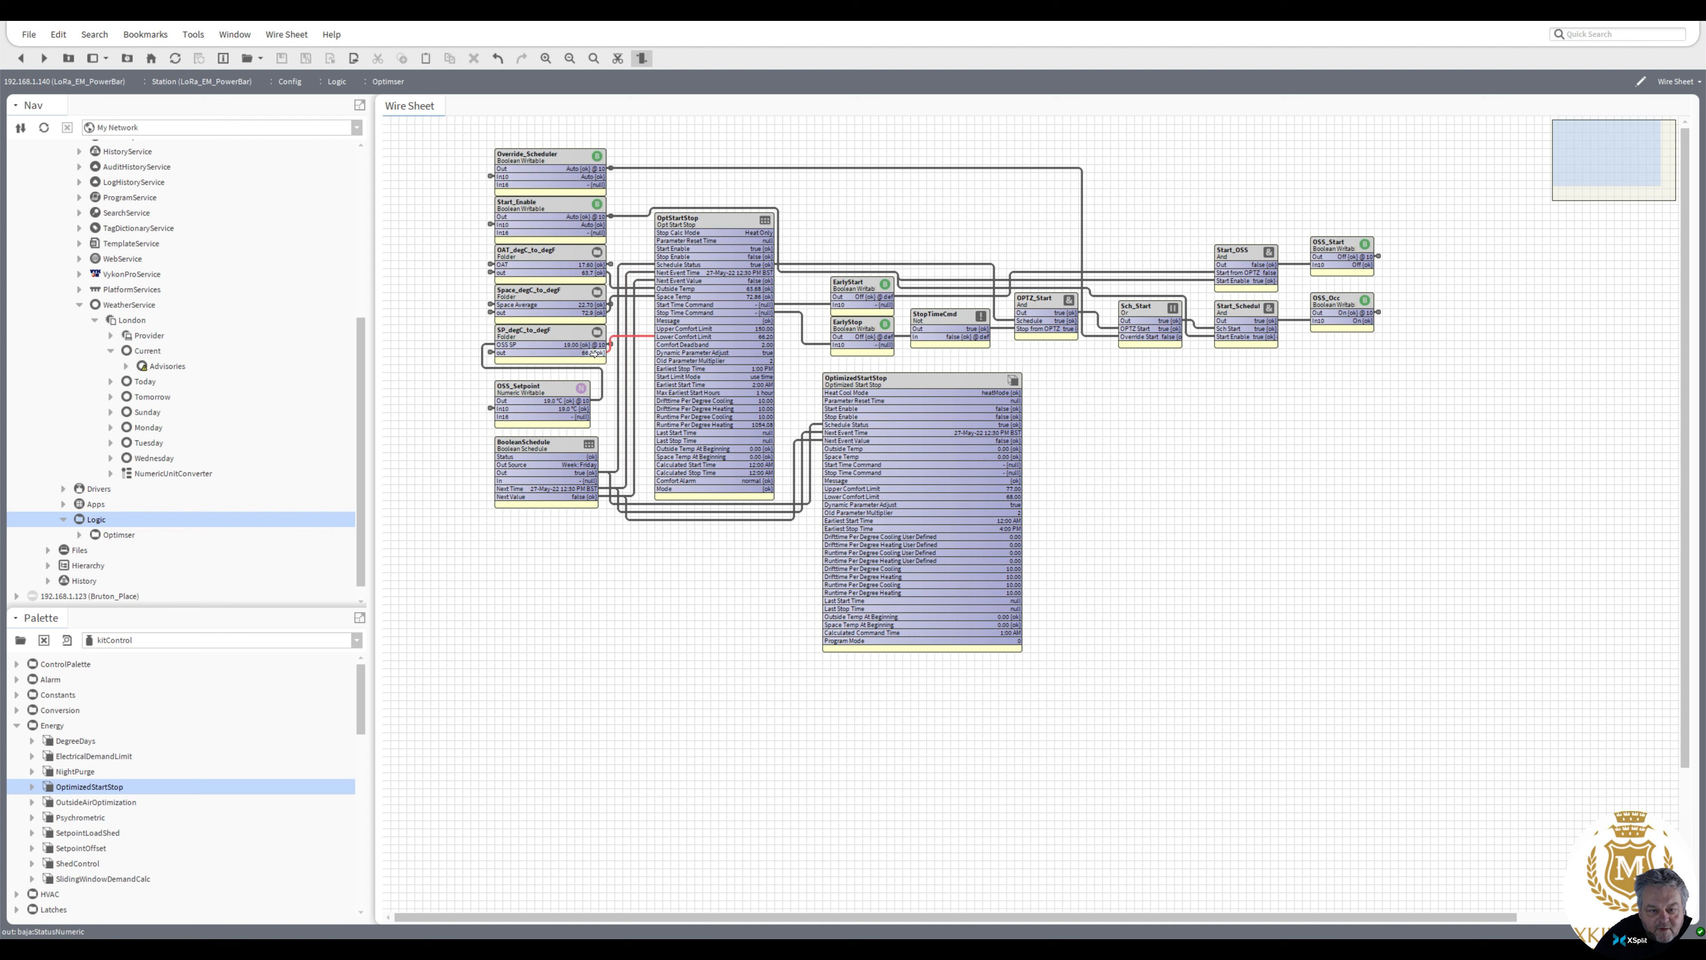
left_click_drag(595, 350, 828, 498)
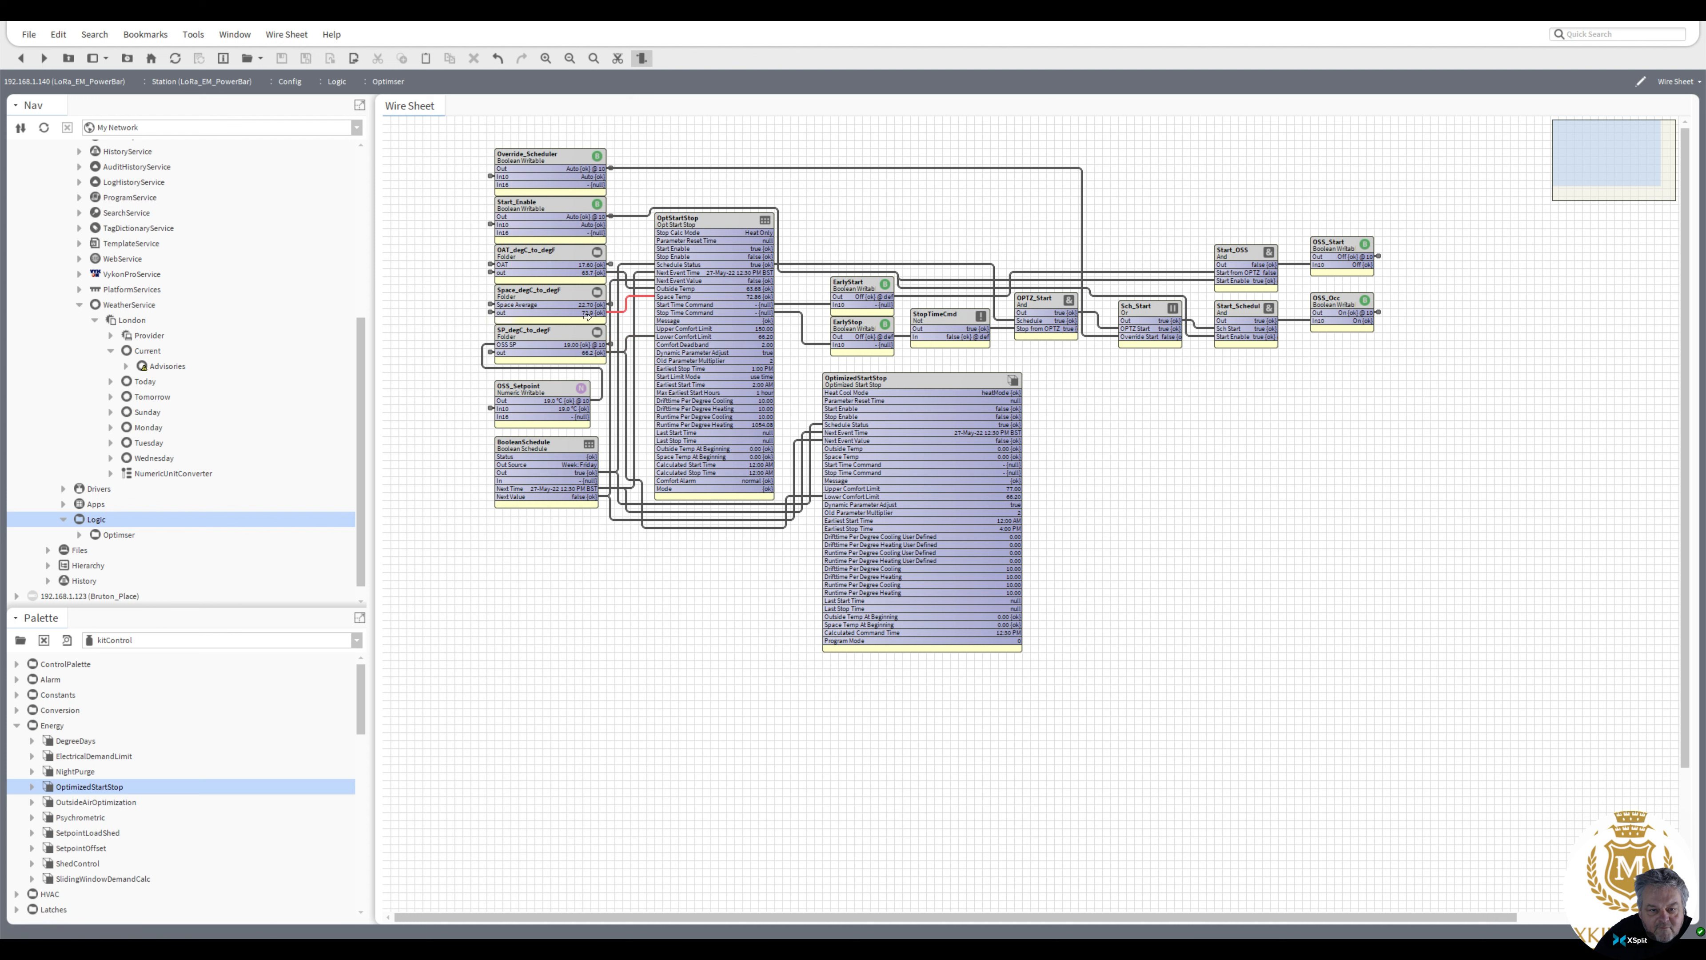
left_click_drag(605, 312, 825, 458)
left_click_drag(604, 273, 828, 449)
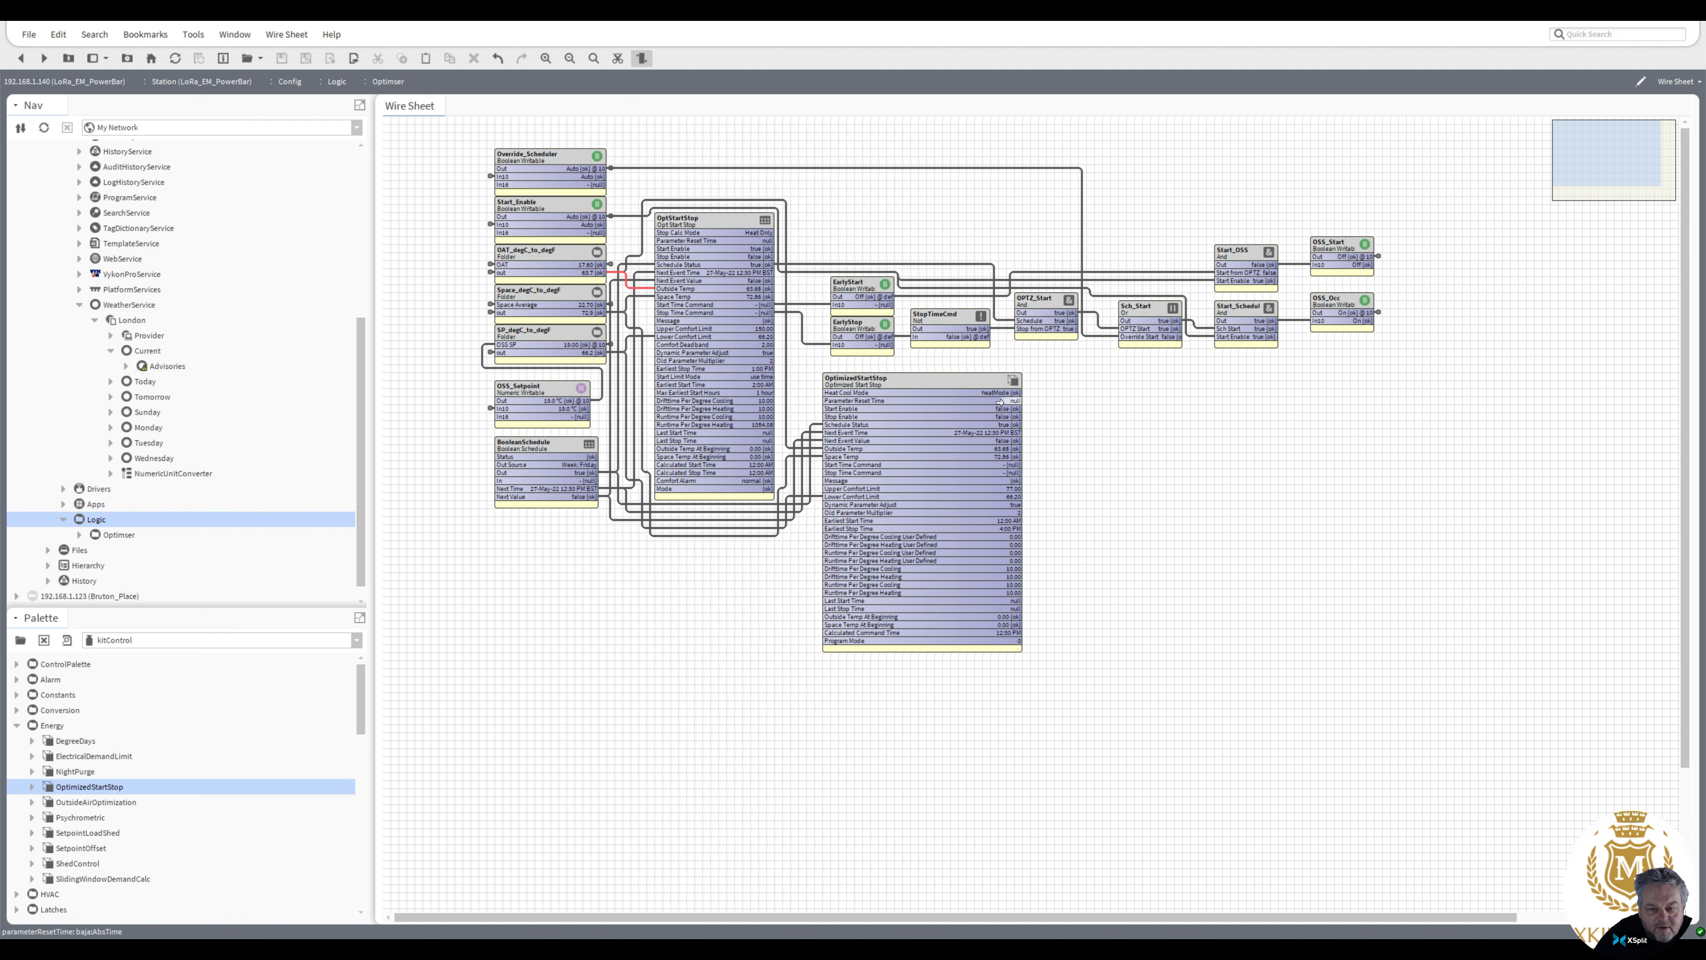
Move the OptimizedStartStop beside OptStartStop and set its Upper Comfort Limit to 150, saving the property sheet
left_click_drag(939, 381, 908, 222)
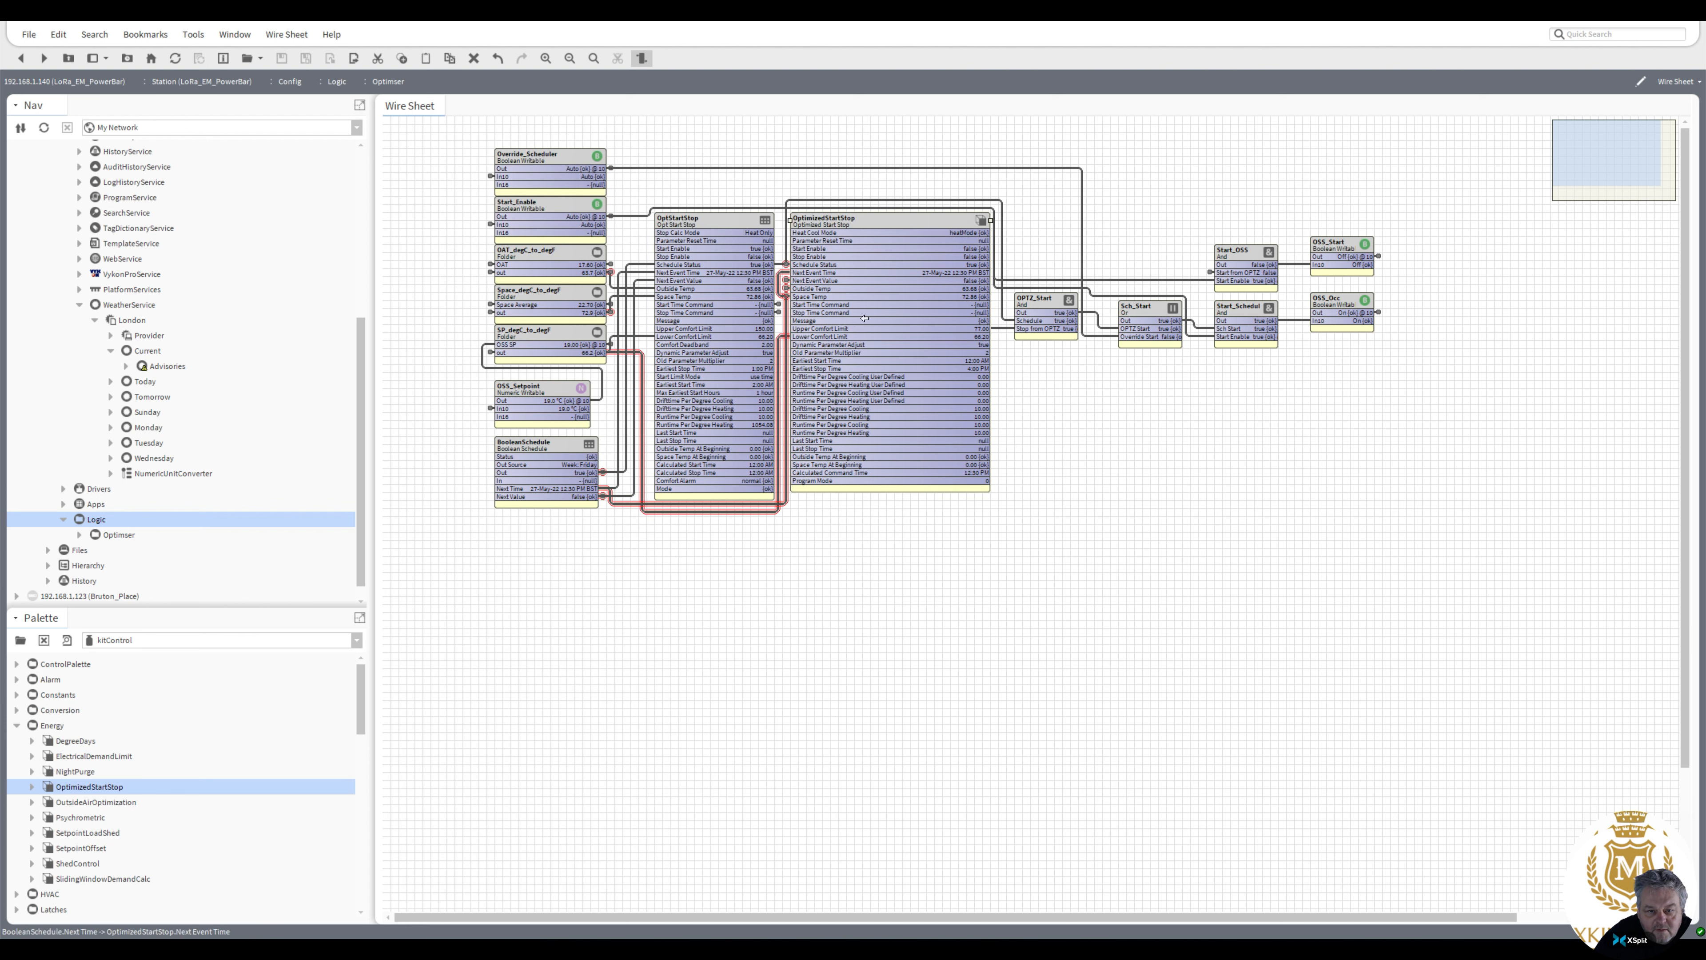
double_click(836, 328)
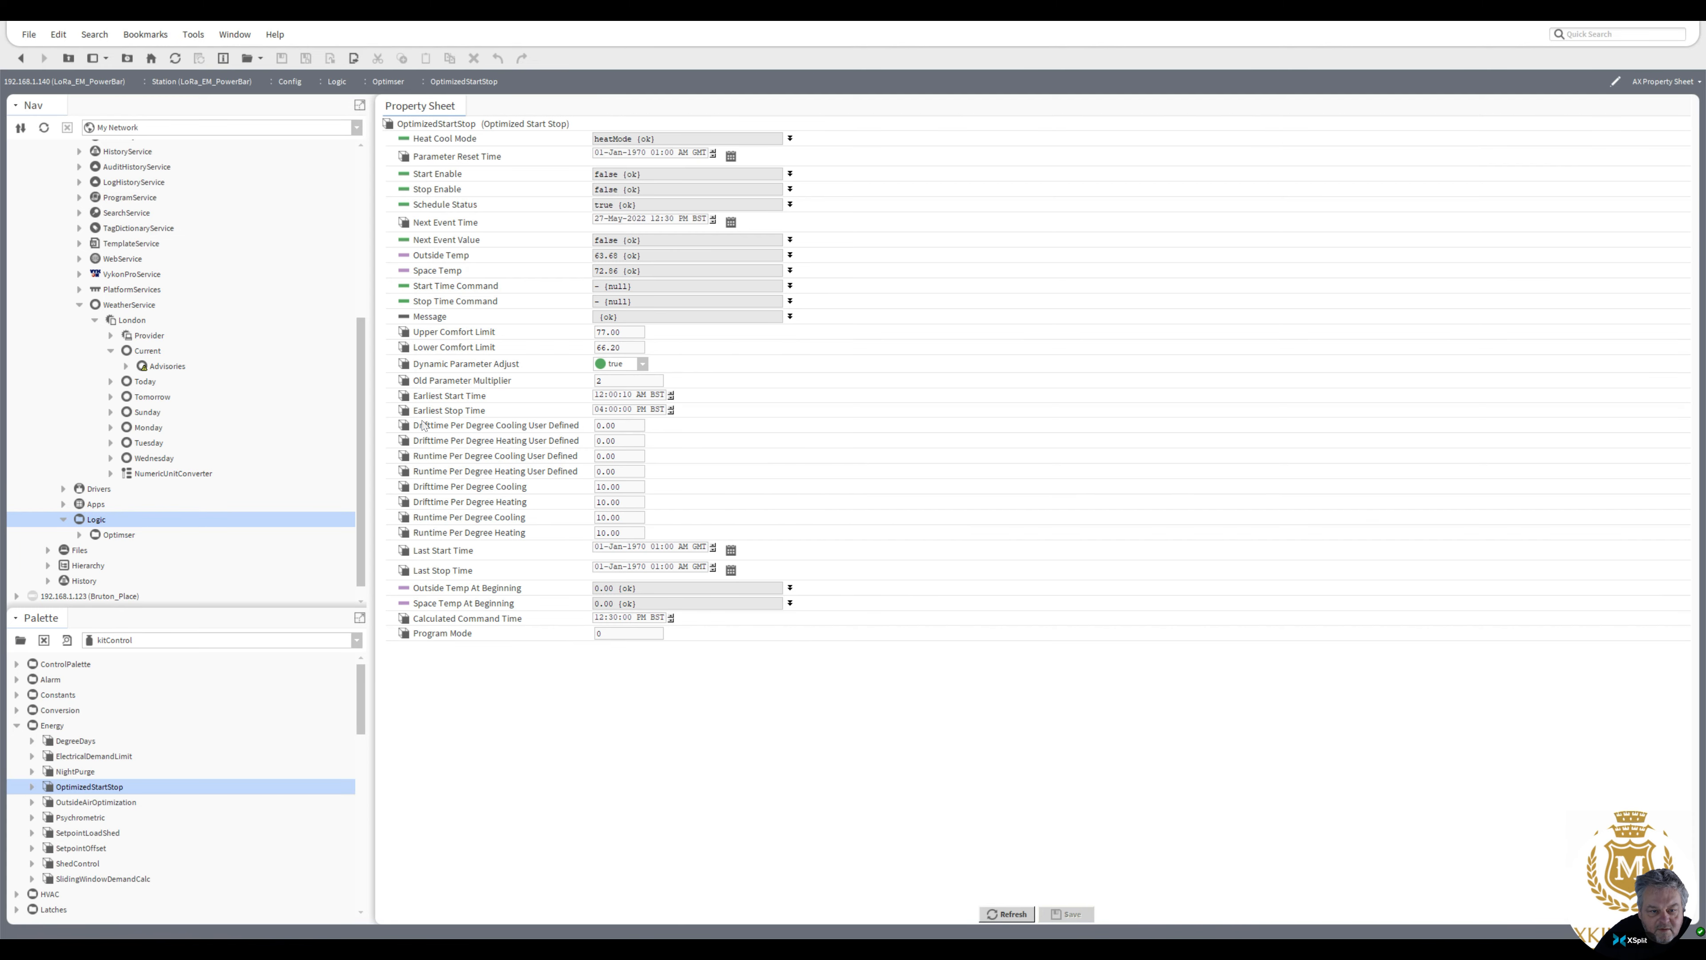
double_click(609, 331)
type("150")
left_click(1055, 911)
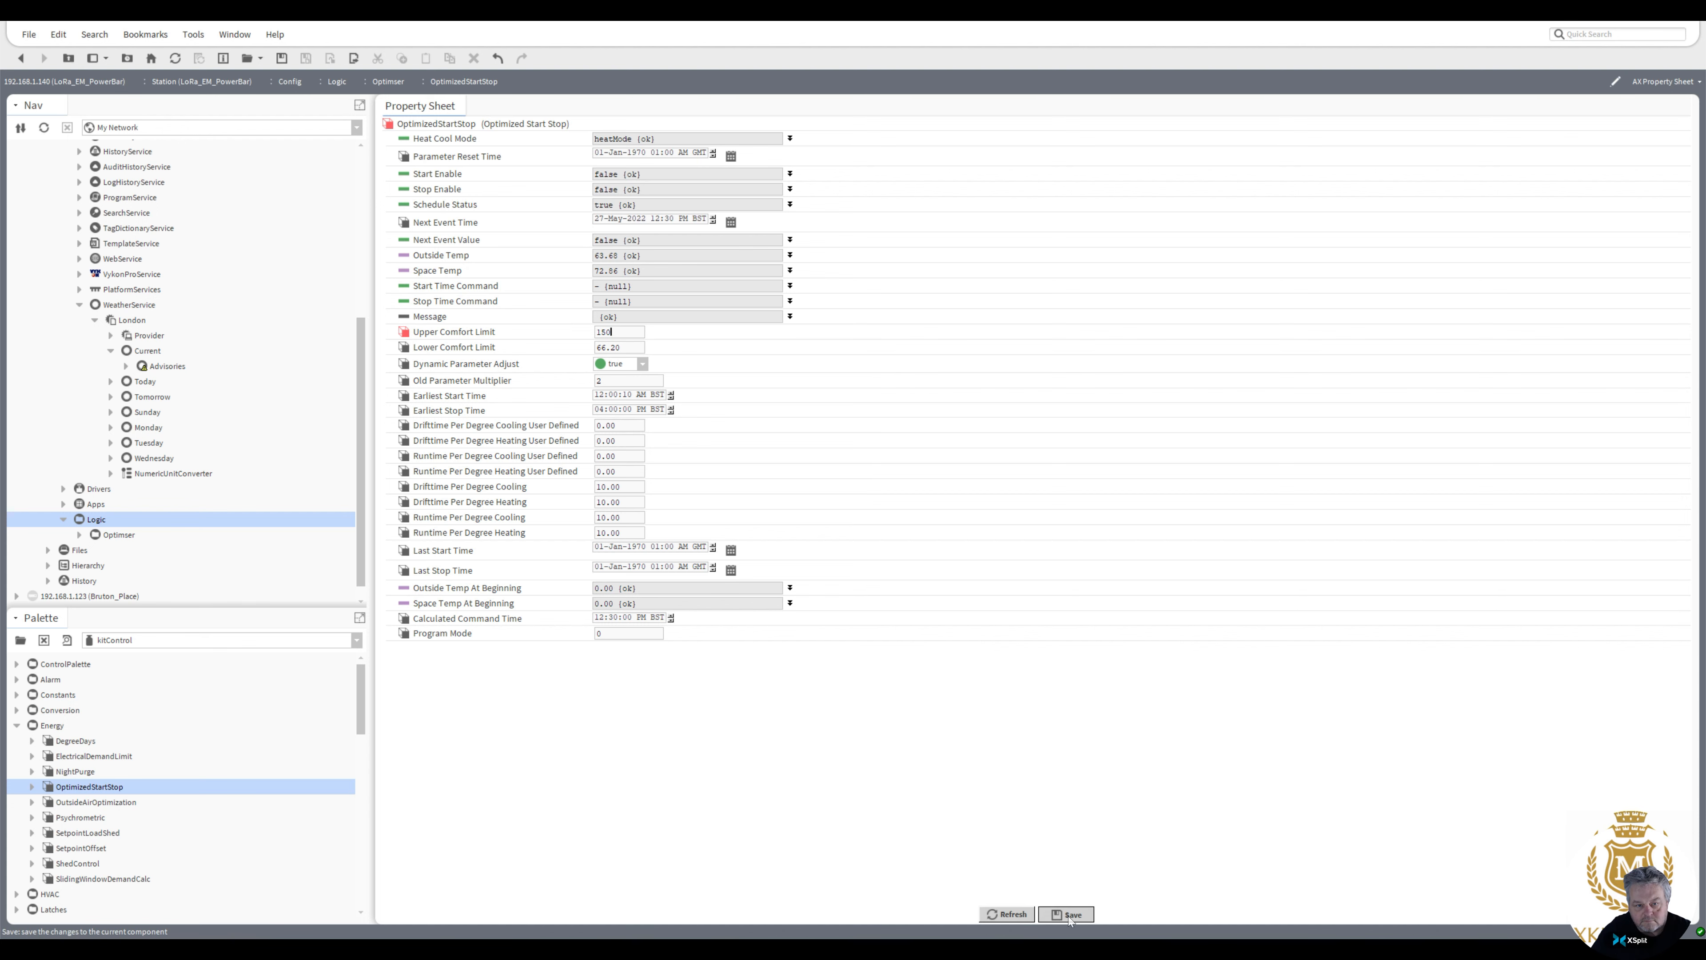
left_click(68, 57)
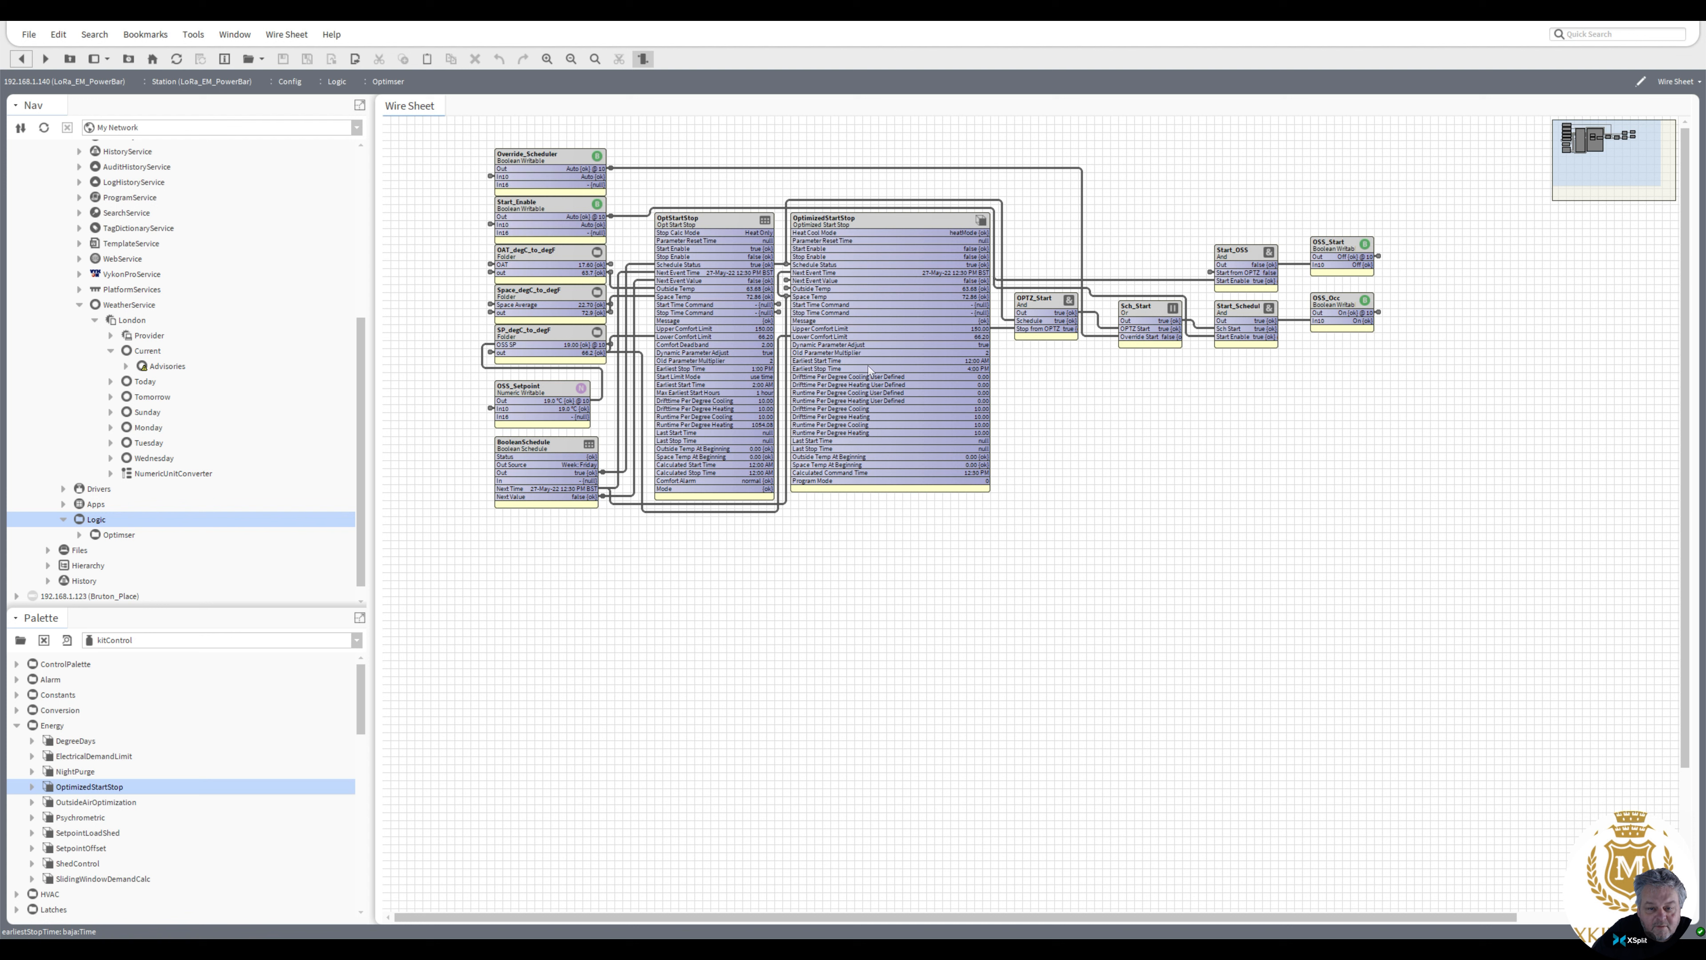
Set the OptimizedStartStop's Earliest Stop Time to 01:00 PM and save the property sheet
double_click(868, 360)
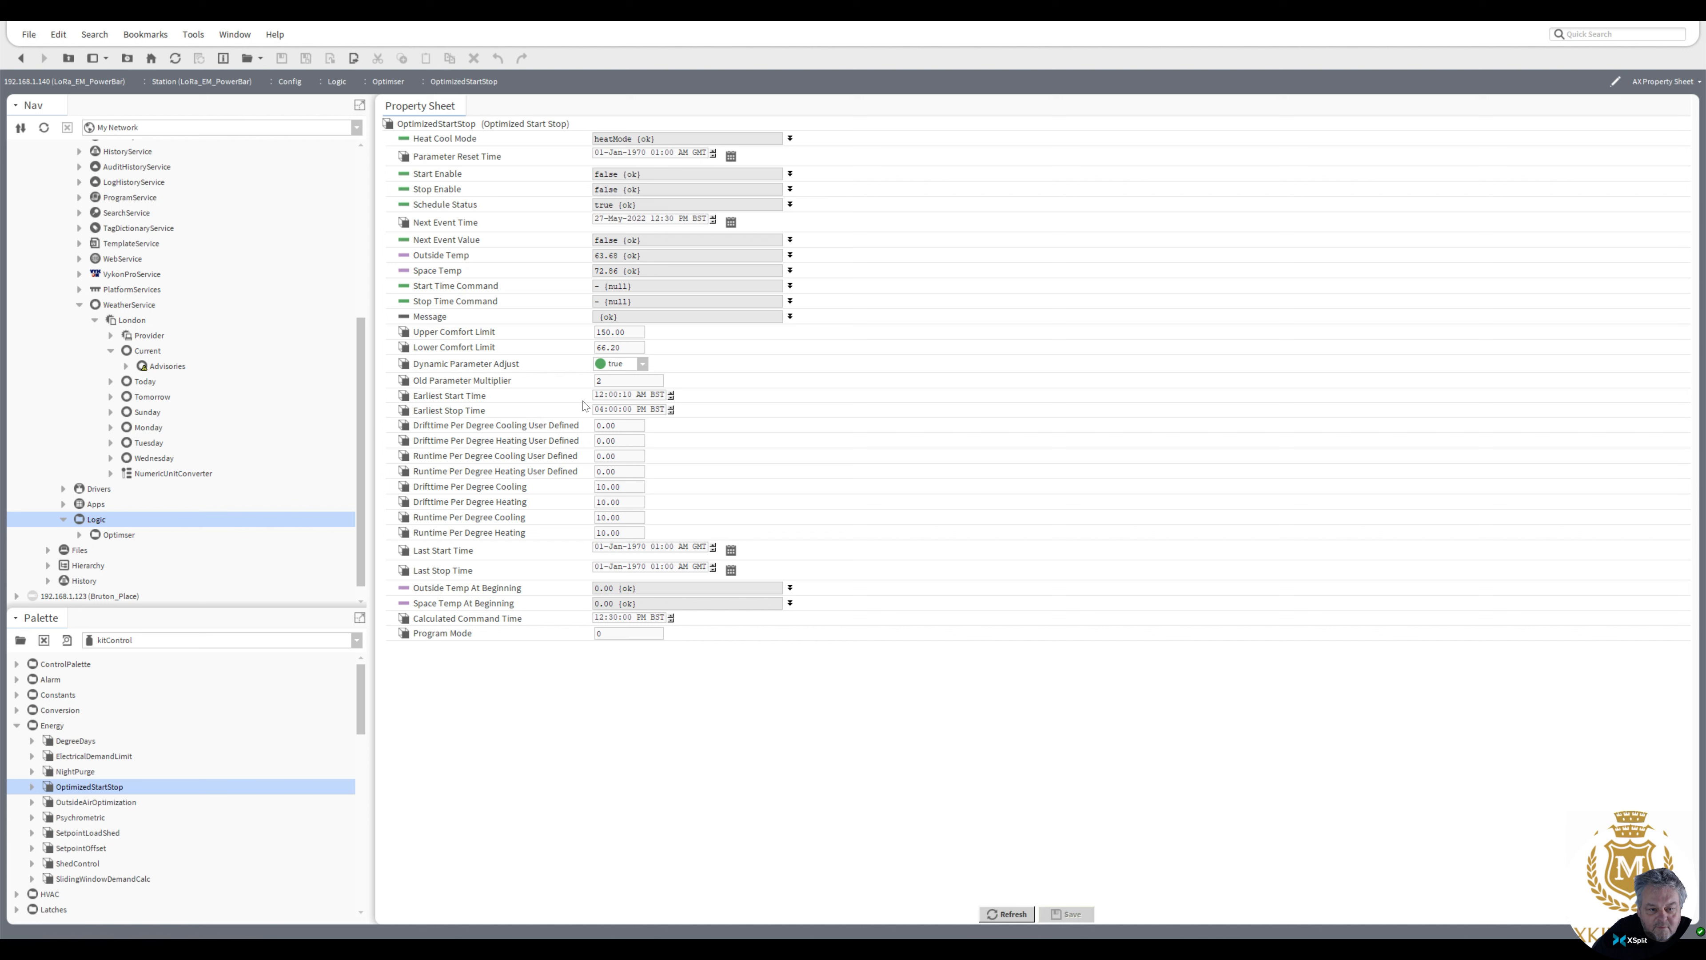
left_click(599, 410)
type("1")
left_click(1075, 914)
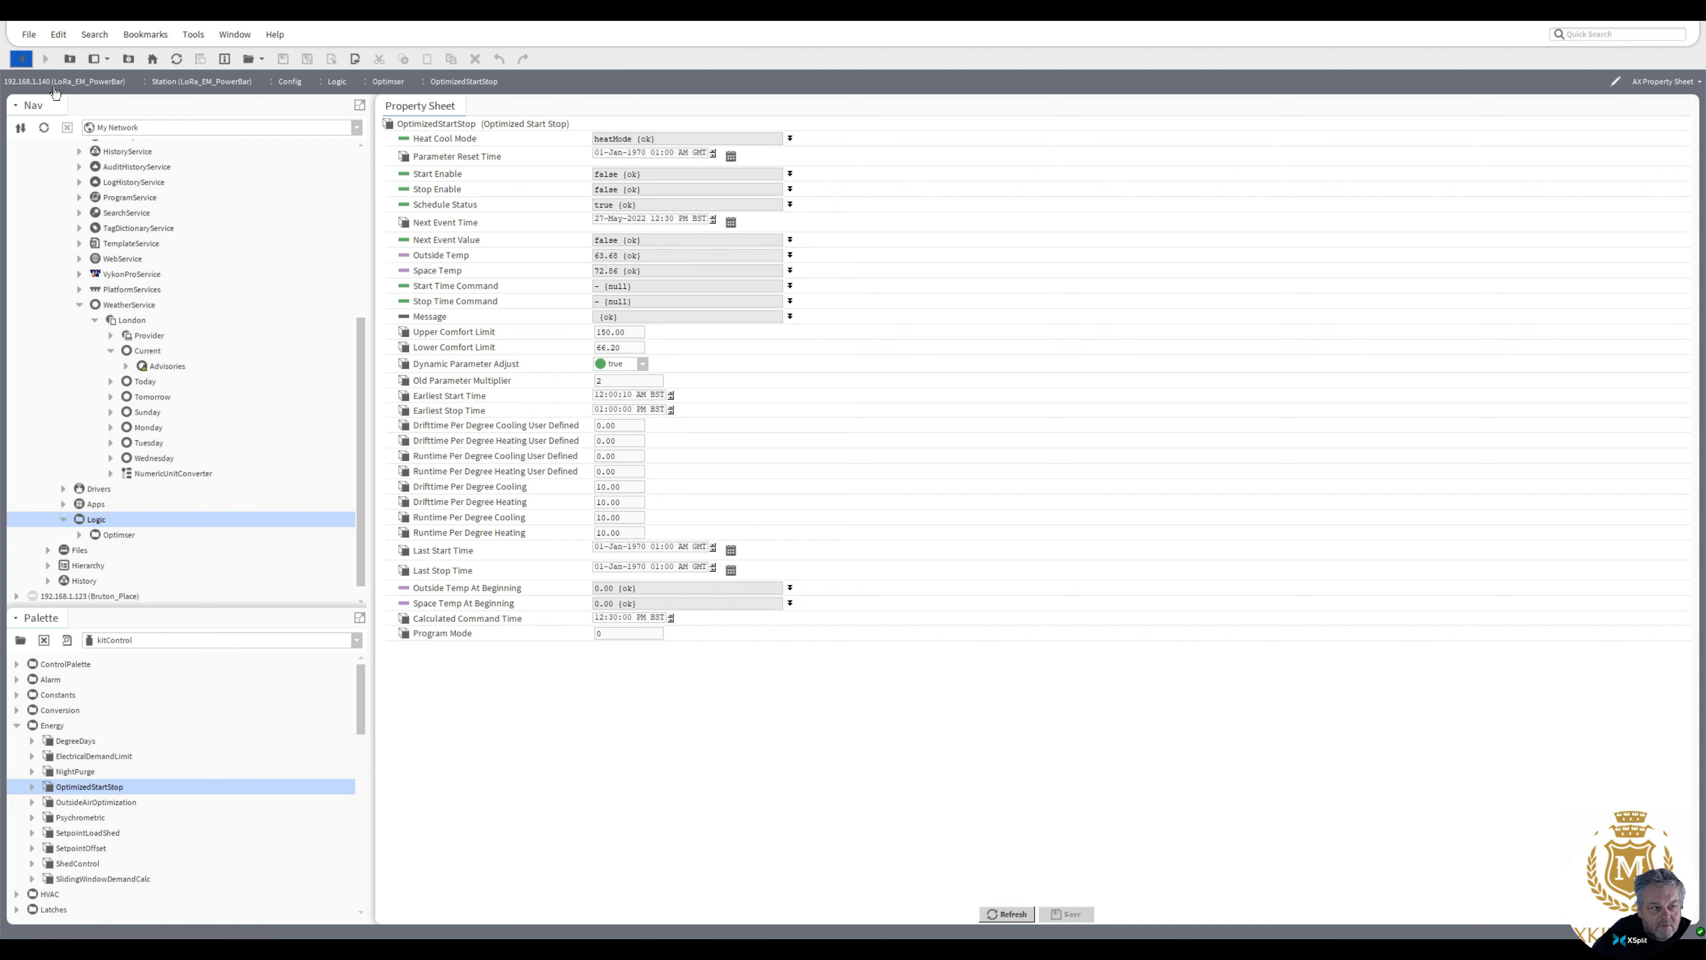
left_click(21, 59)
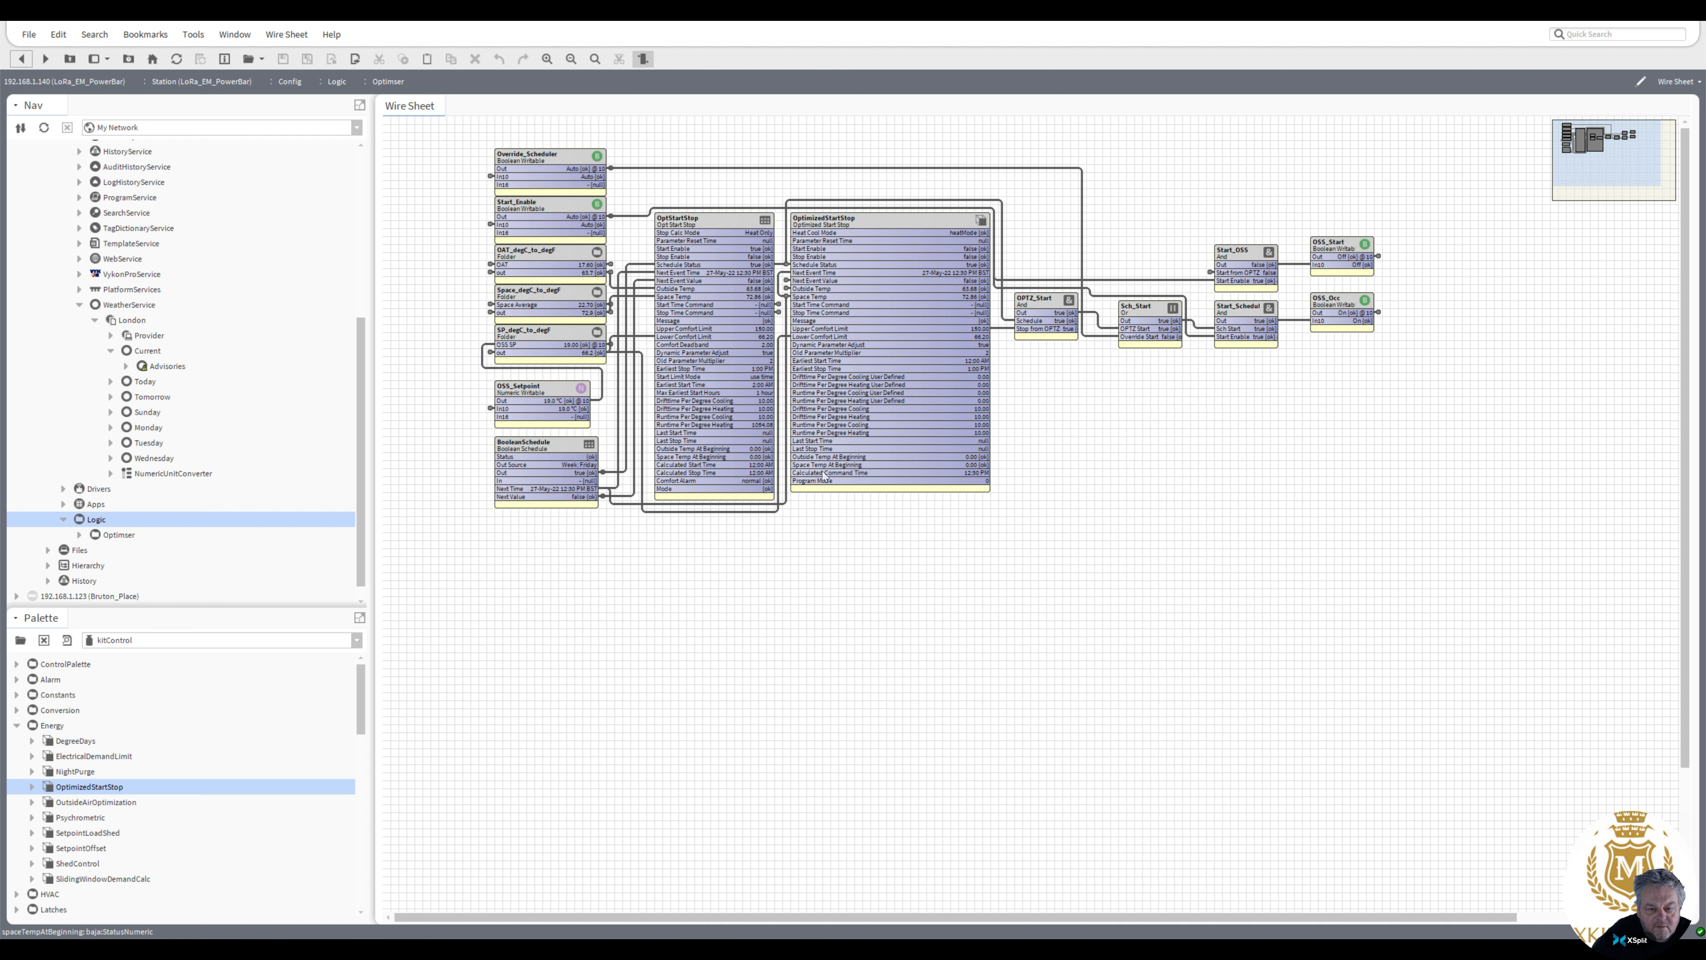
Examine the links feeding the OptimizedStartStop and OptStartStop blocks by selecting each block
left_click_drag(854, 219, 916, 486)
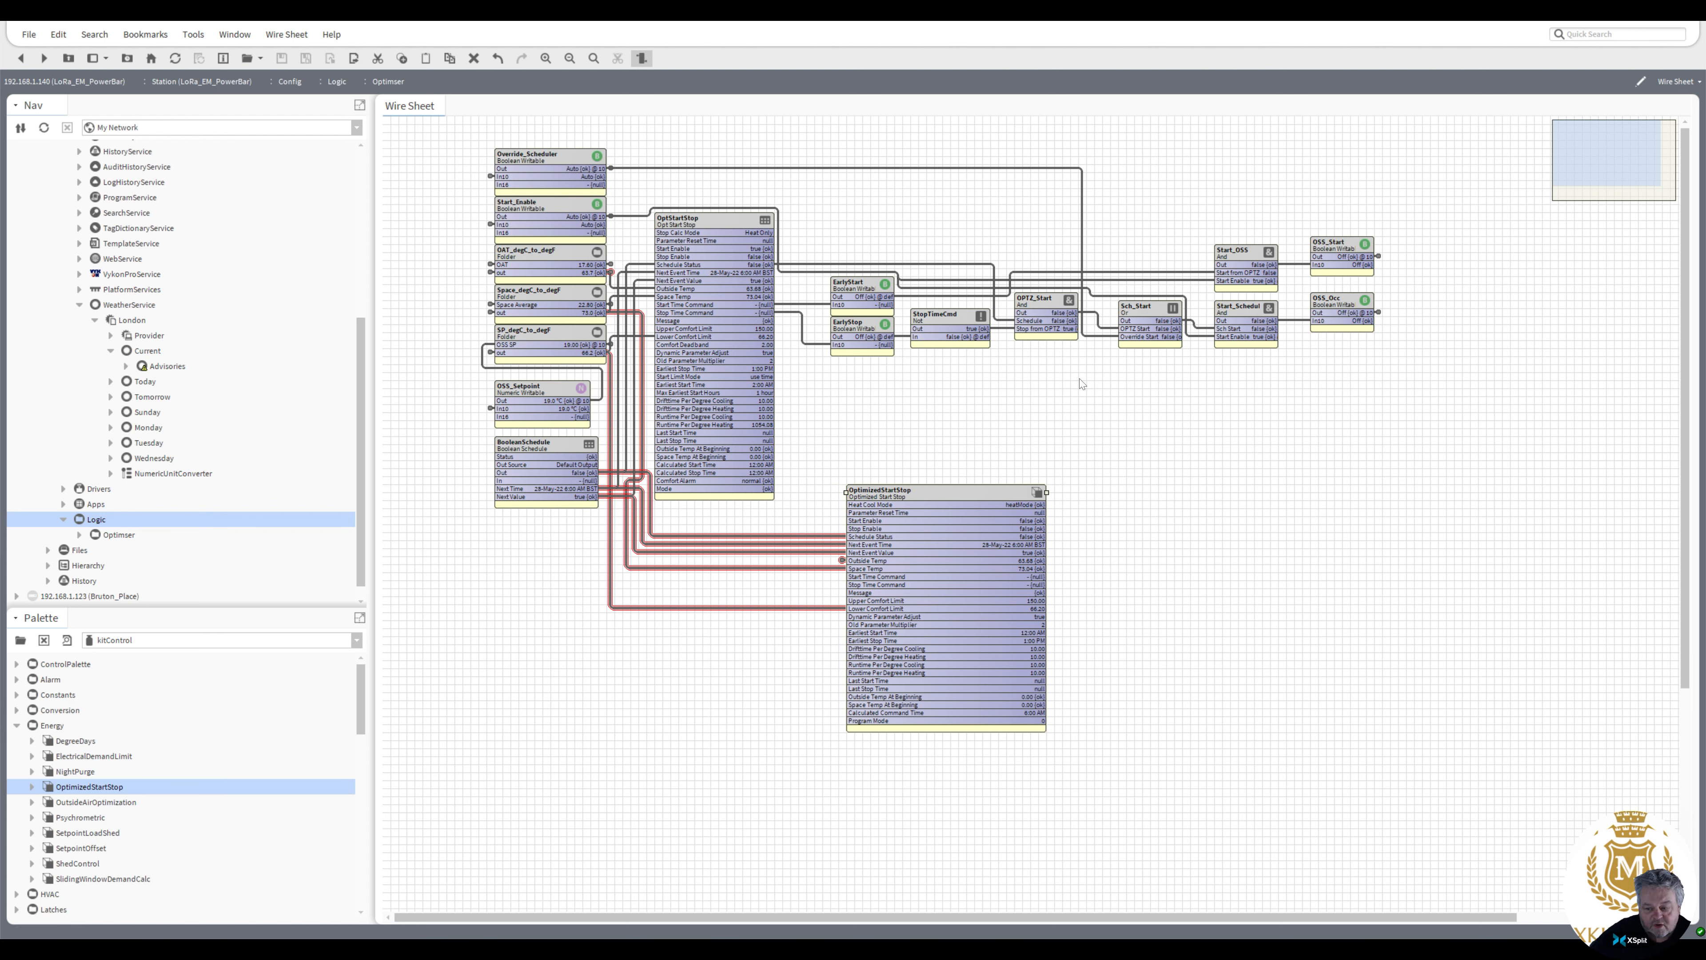
left_click(1341, 311)
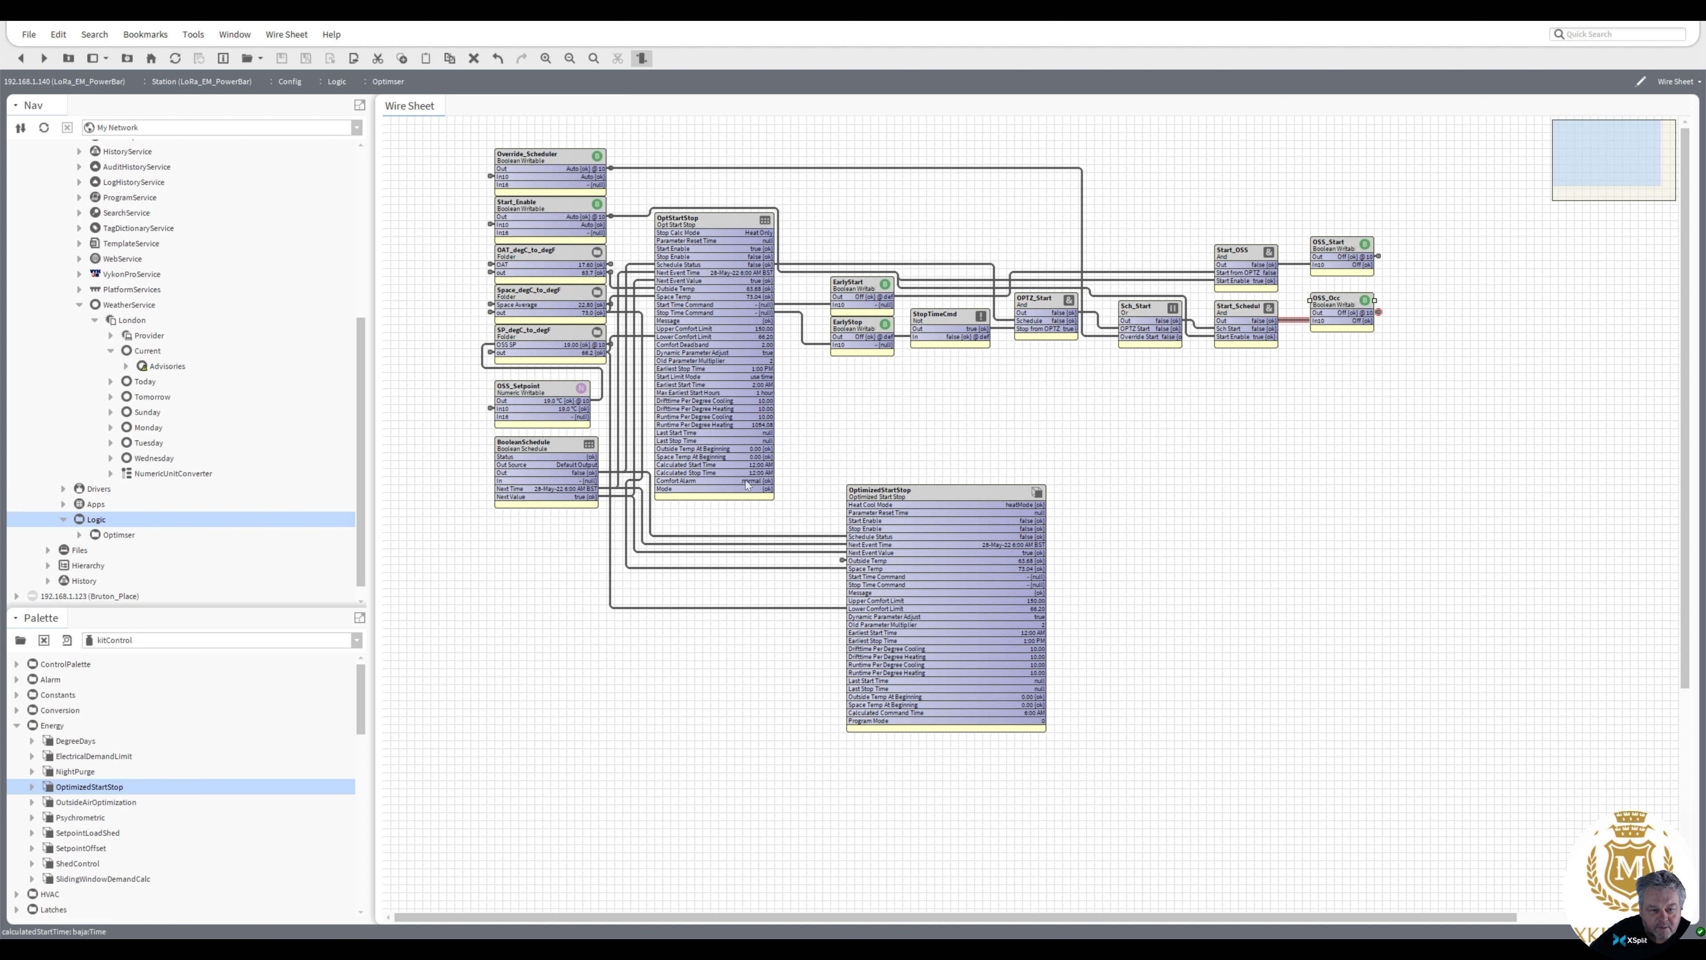
left_click_drag(917, 501, 900, 389)
left_click(705, 362)
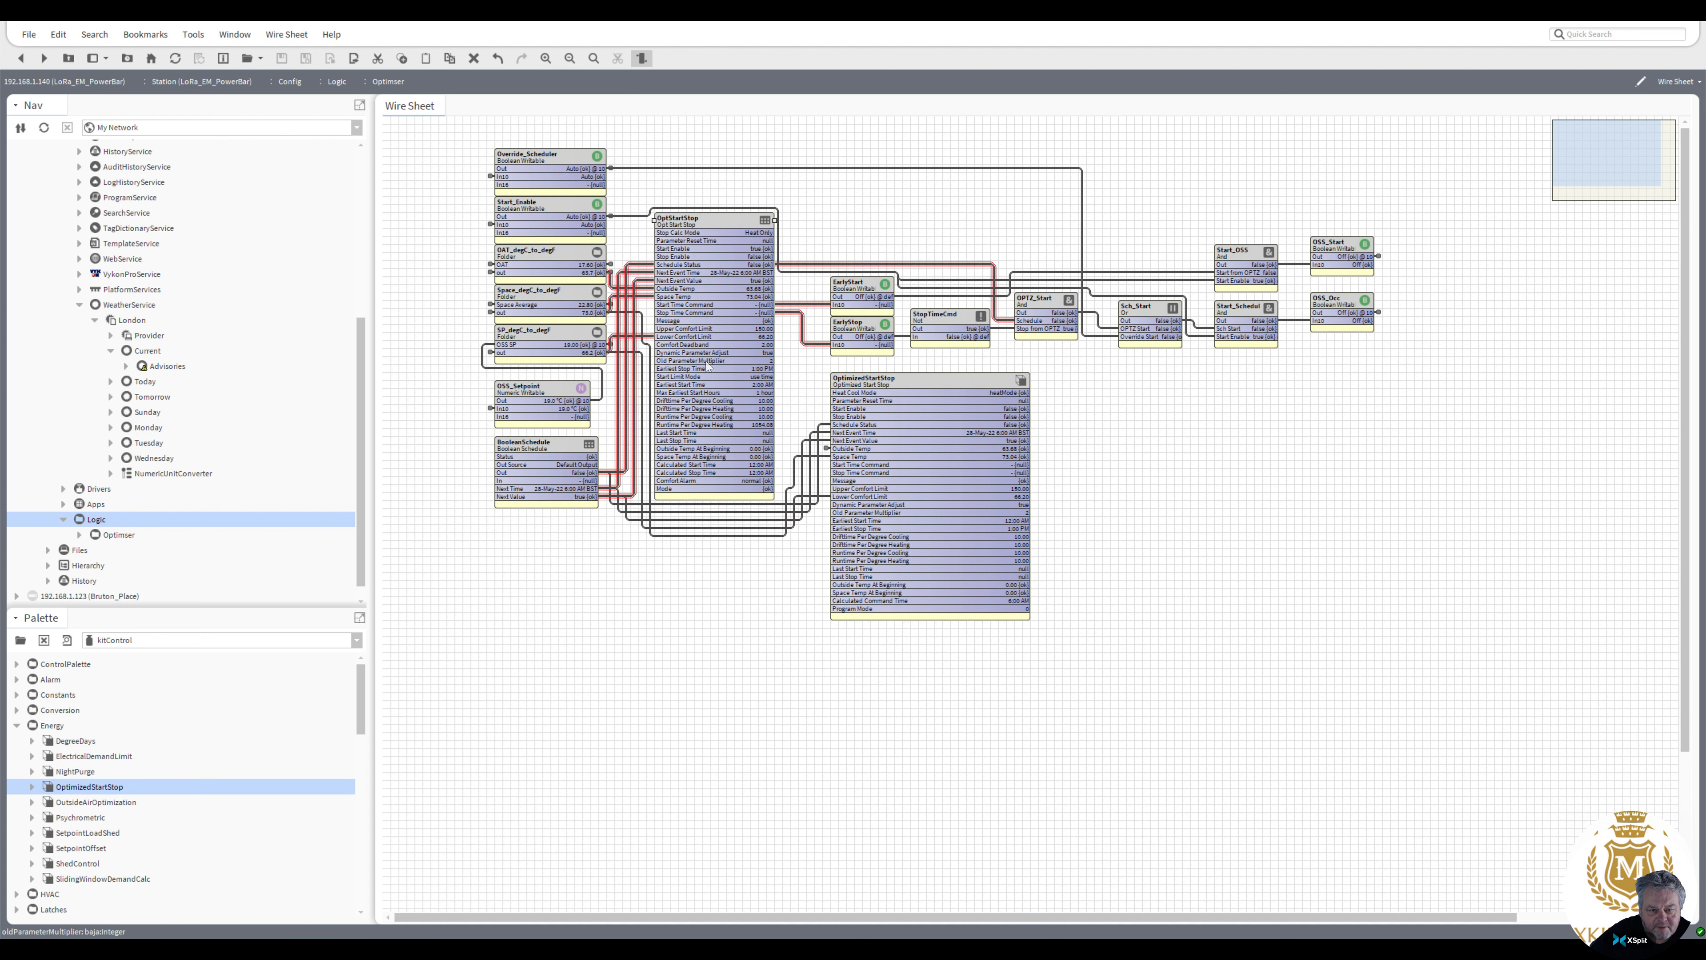
left_click(902, 441)
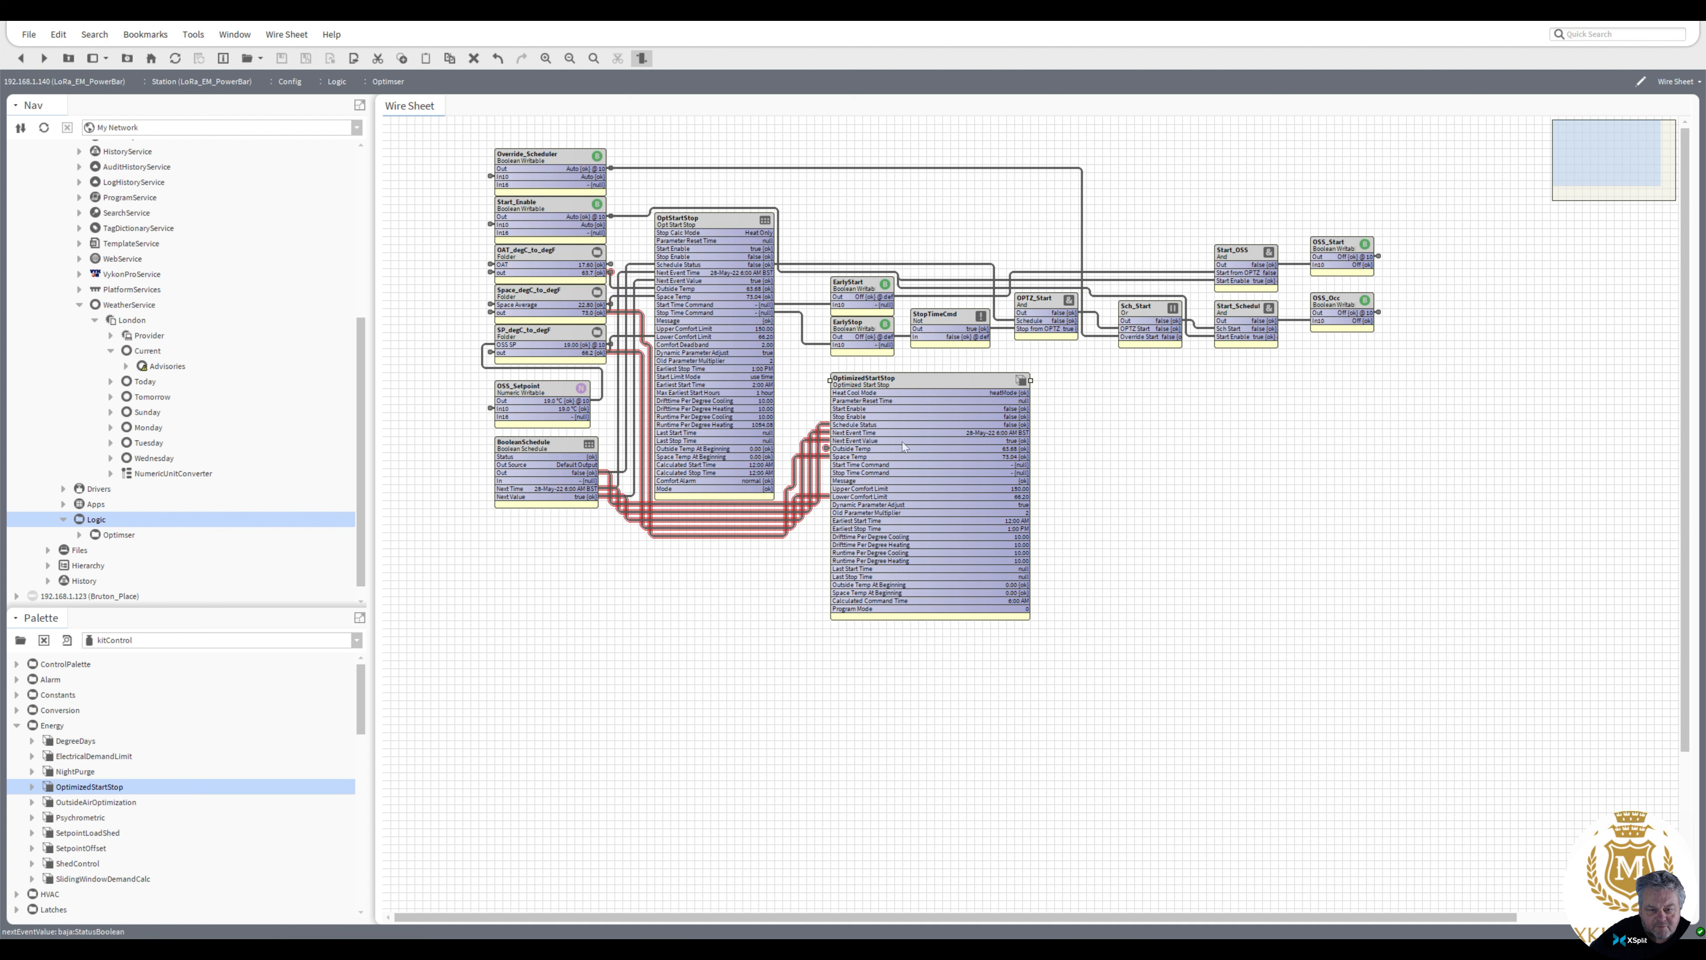
left_click(725, 405)
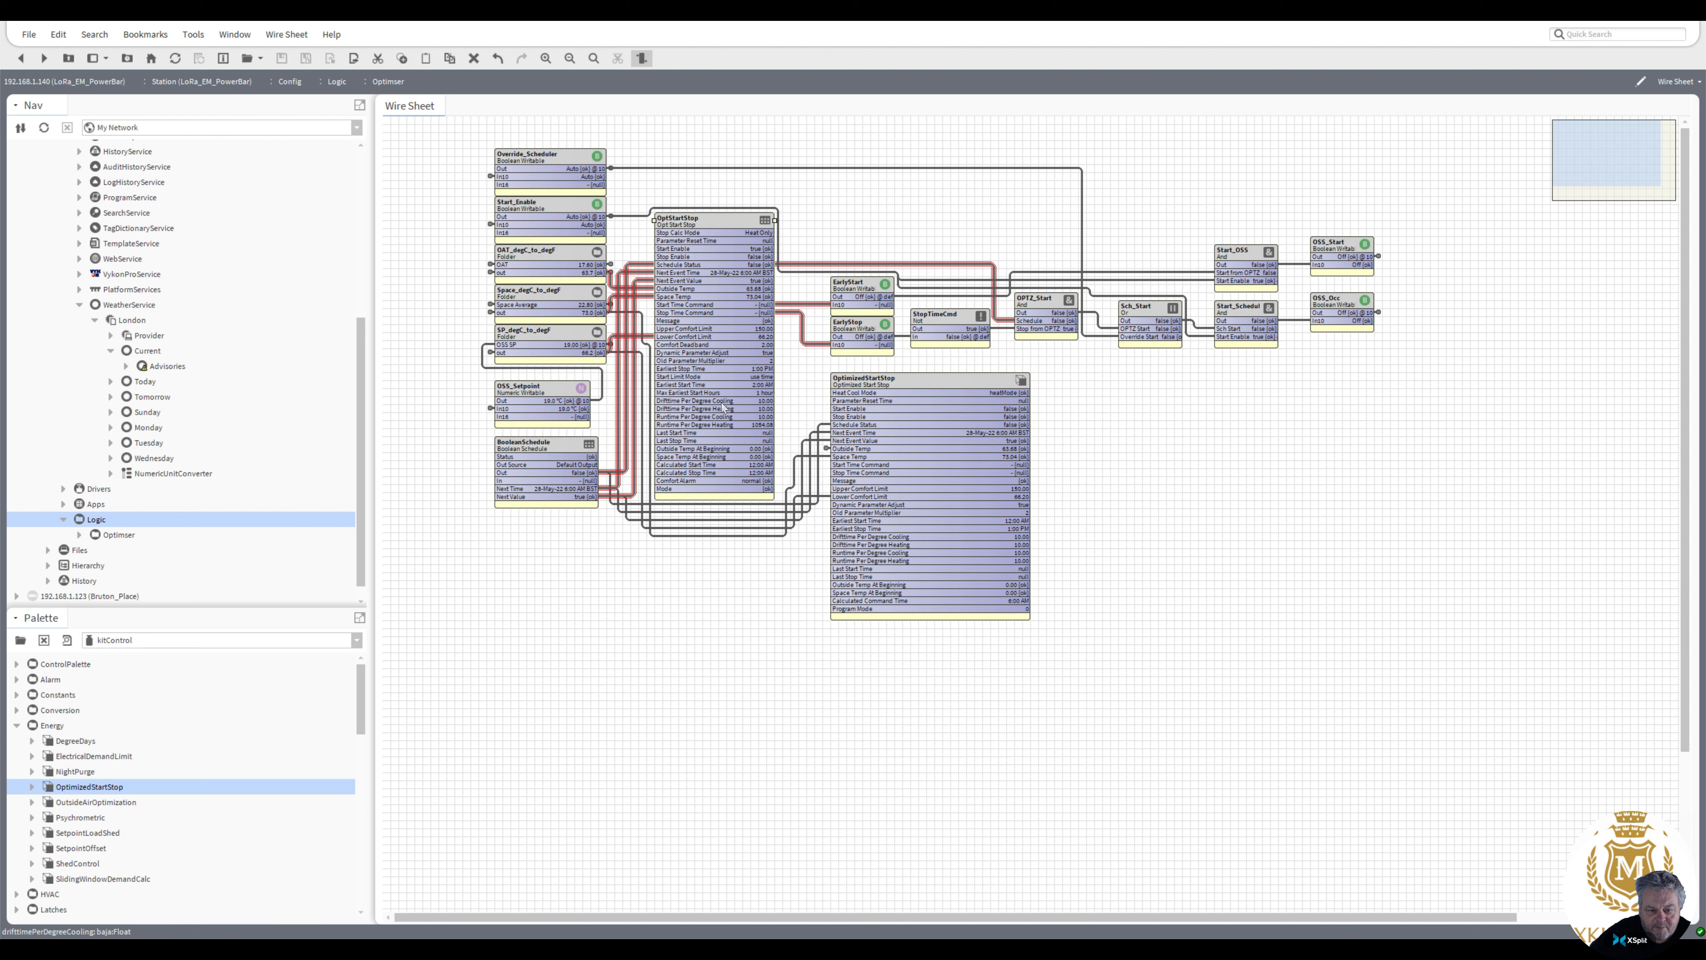
Open the OptStartStop's spy view and scroll through its properties and links
right_click(702, 220)
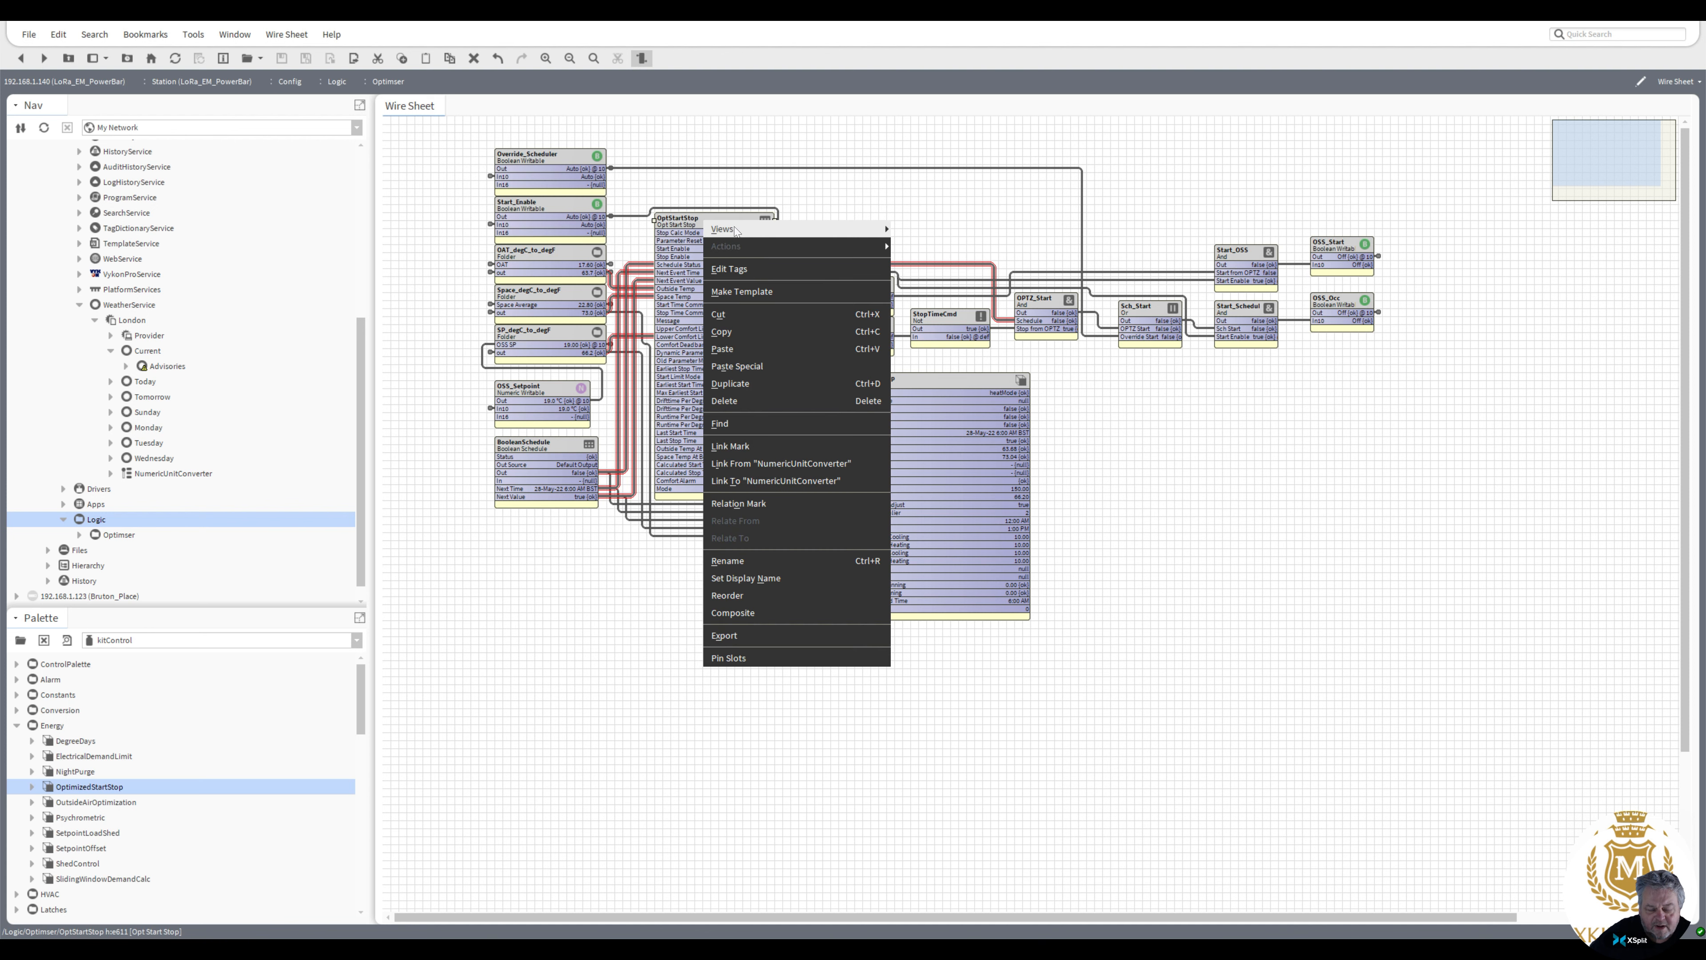
mouse_move(725, 228)
left_click(934, 412)
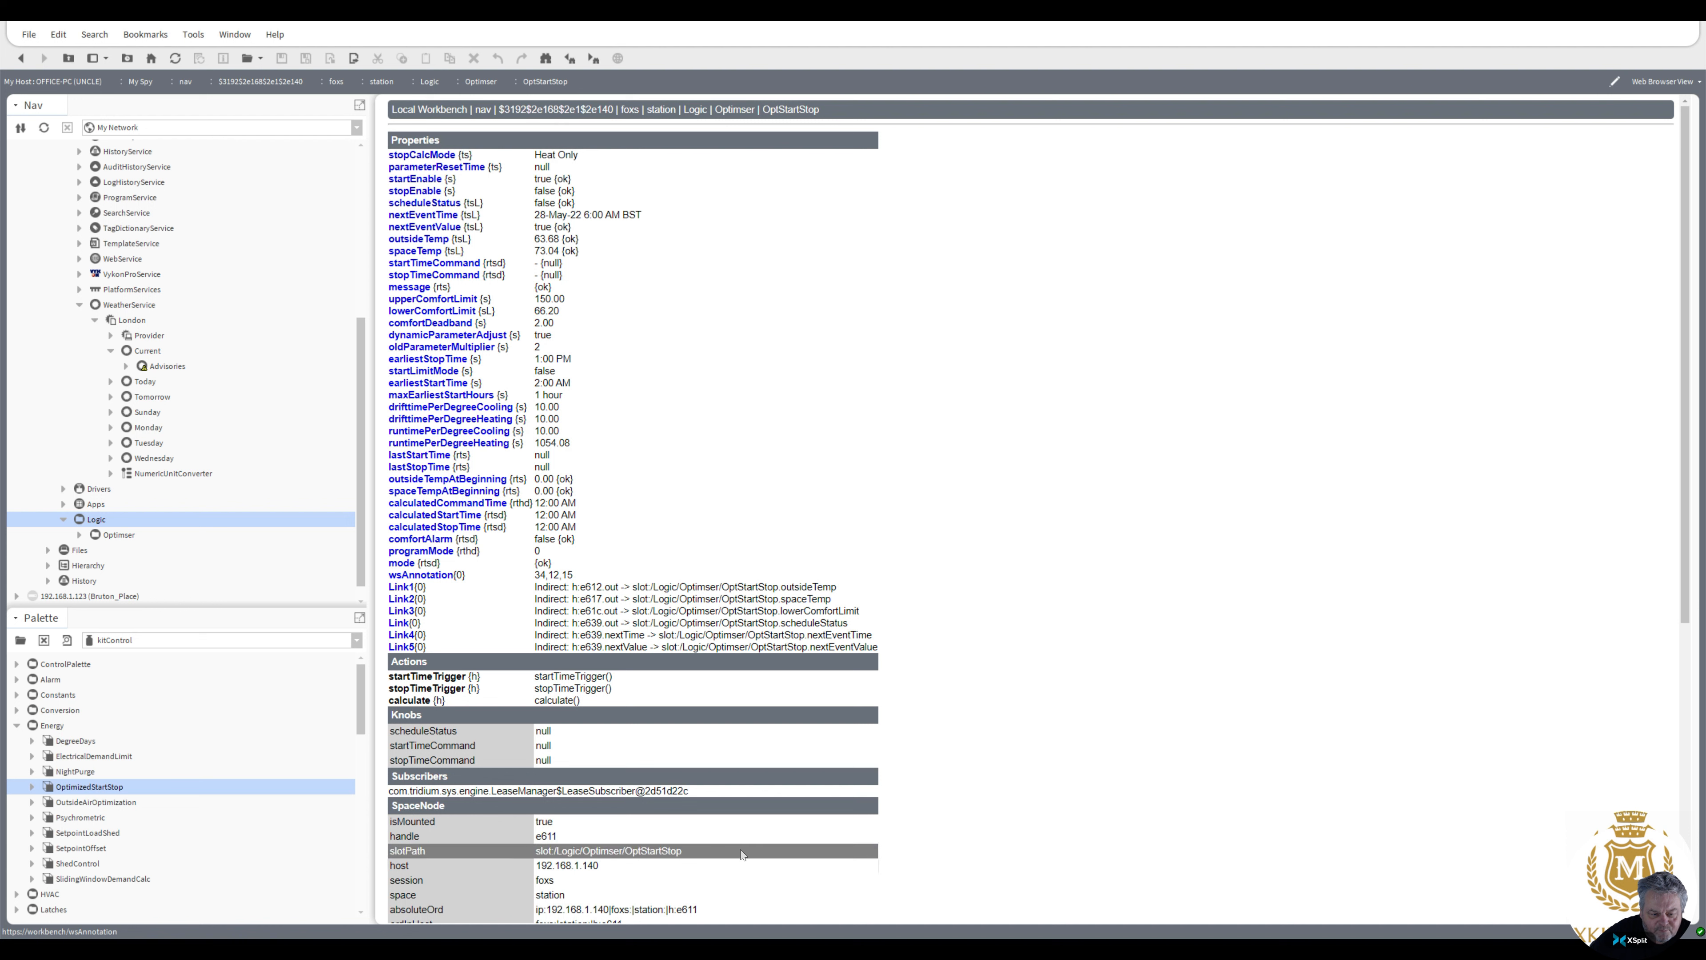
left_click_drag(1687, 509, 1684, 813)
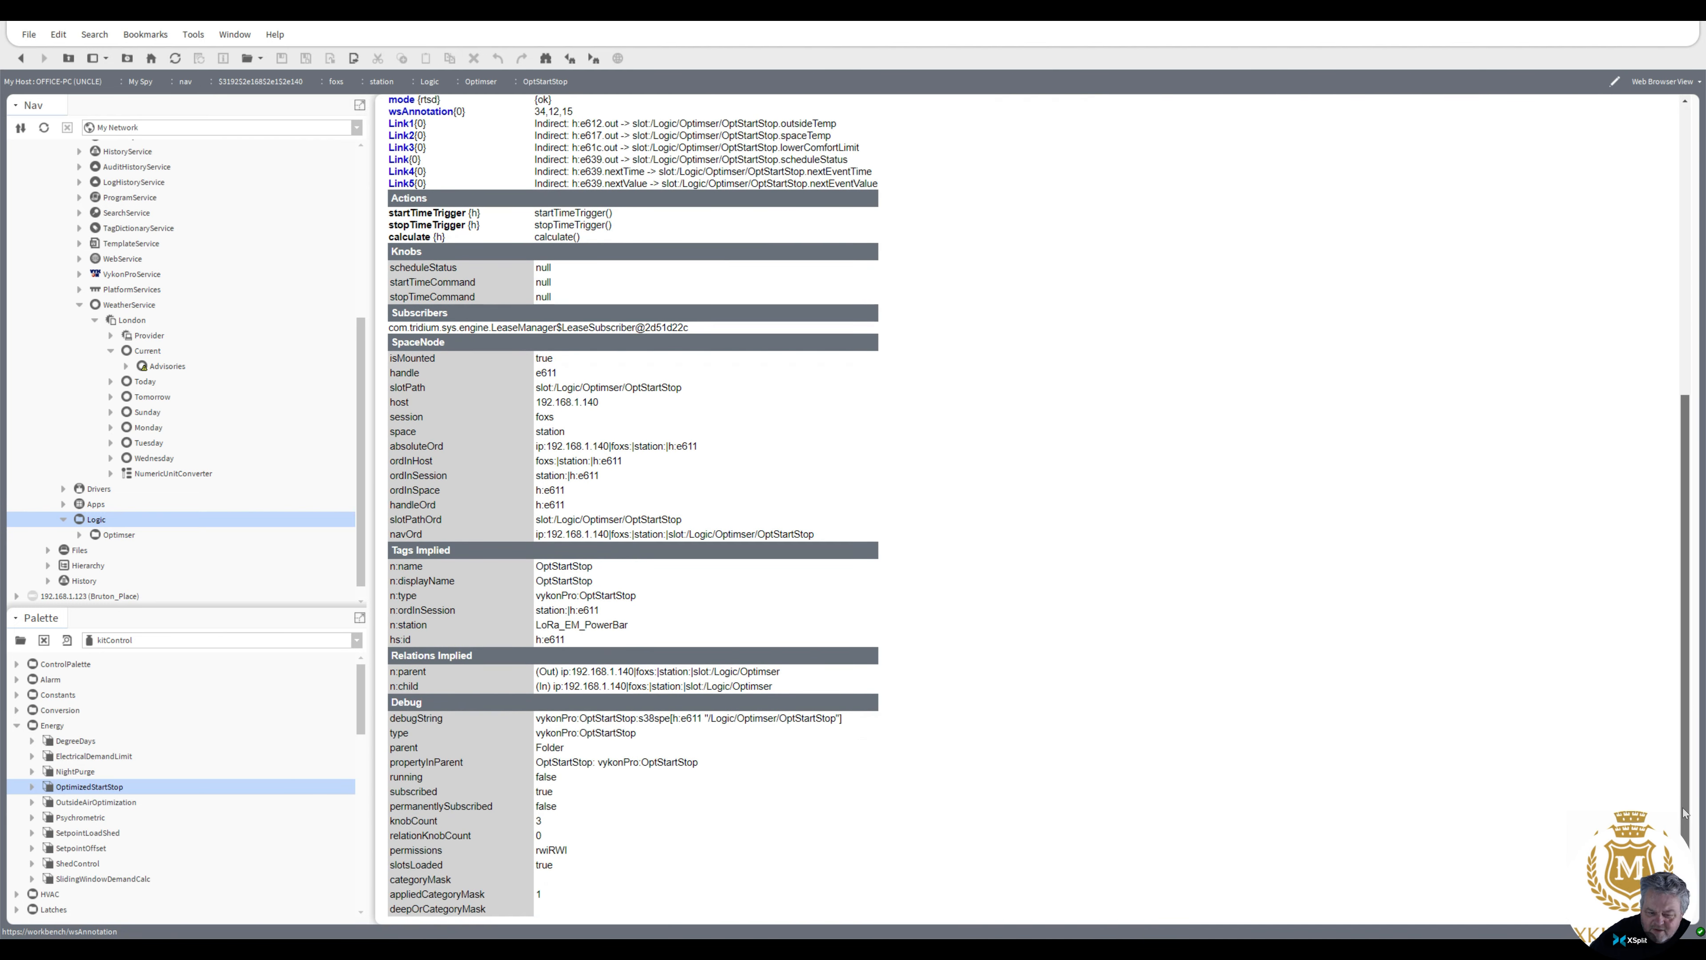
left_click(23, 61)
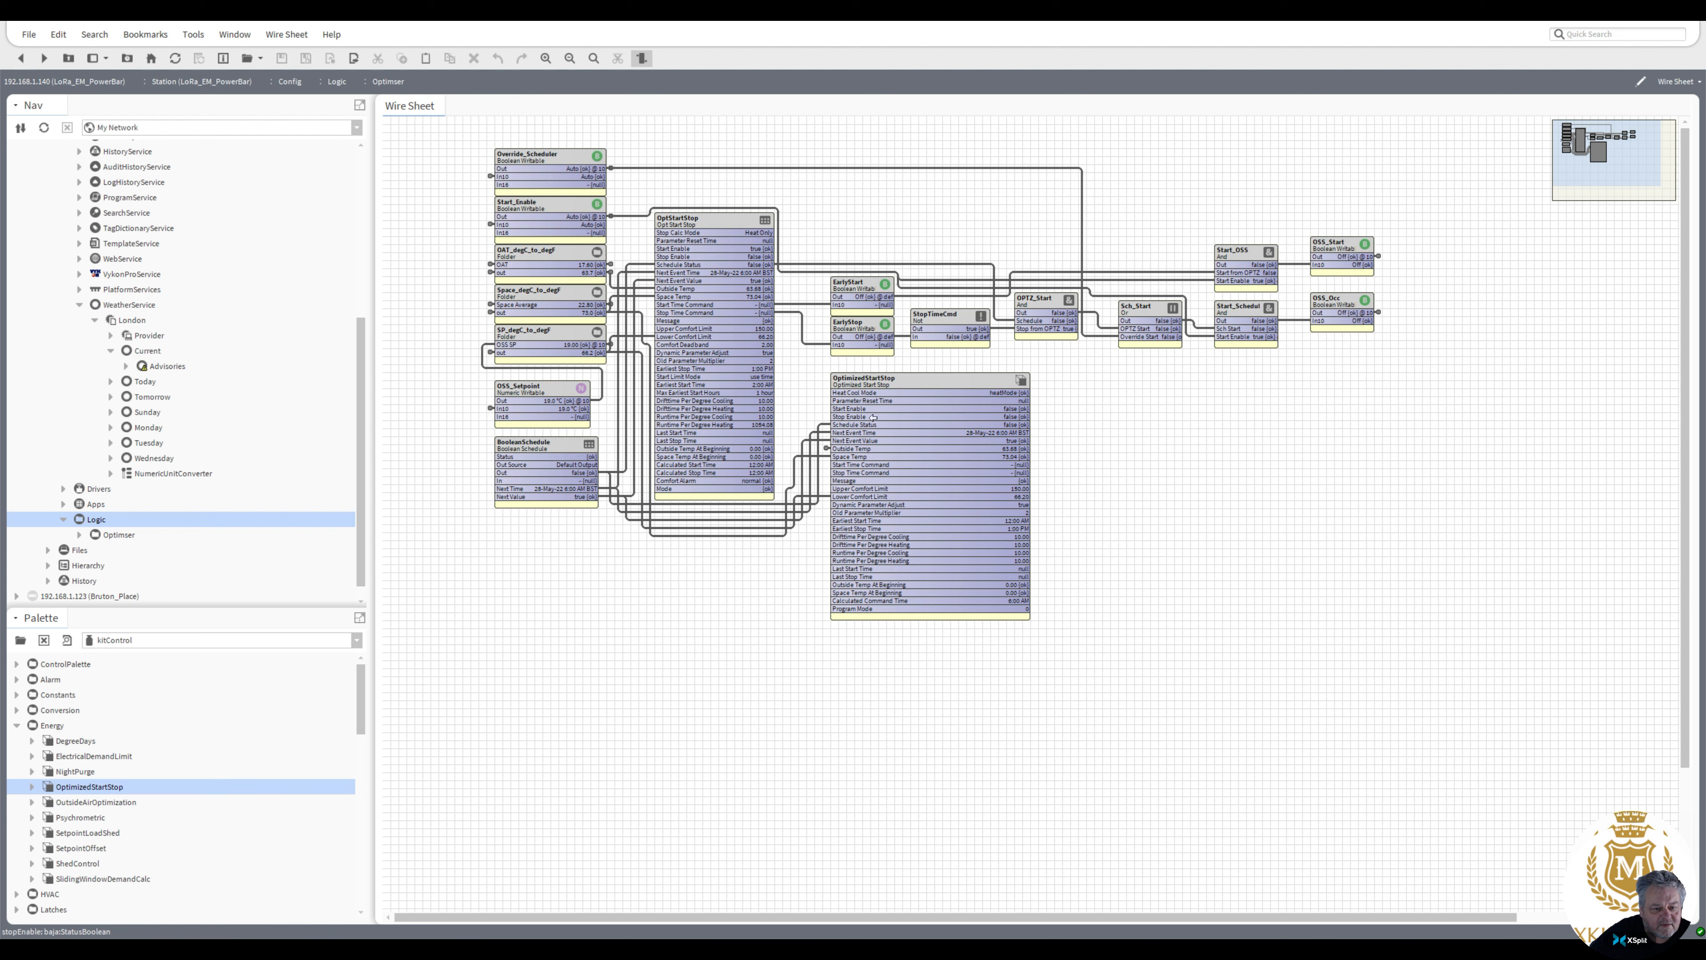
Open the OptimizedStartStop's local spy view and review its properties and links
right_click(873, 417)
mouse_move(954, 427)
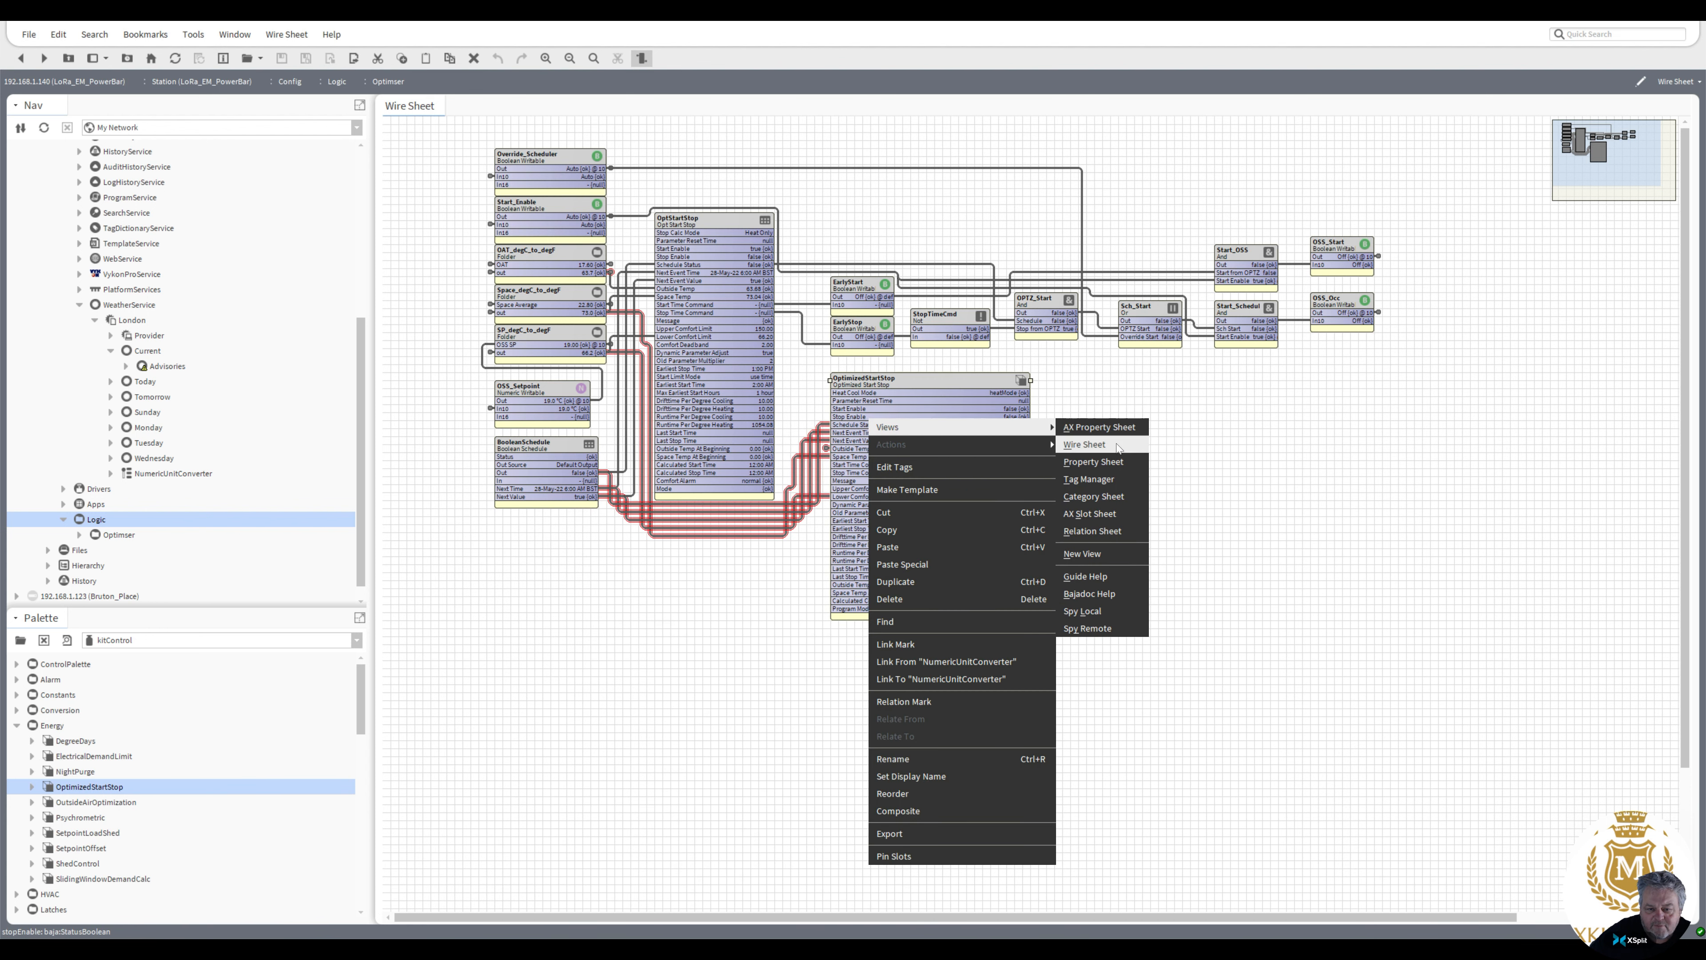
left_click(1088, 611)
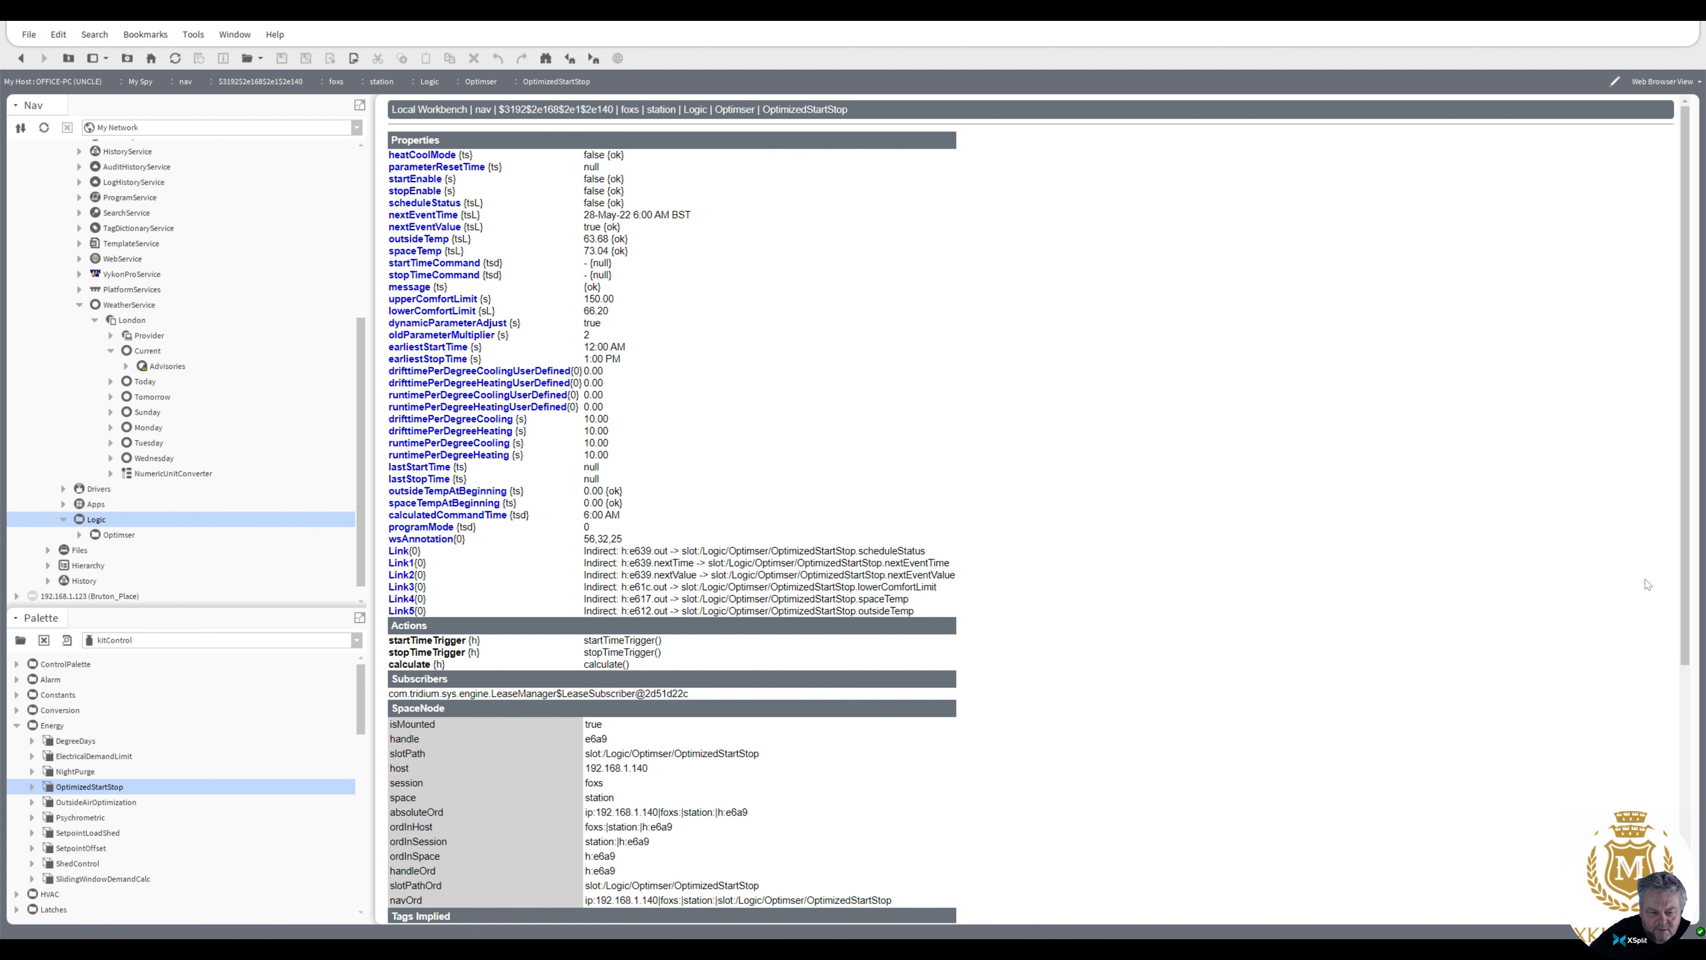
left_click_drag(1686, 584, 1689, 809)
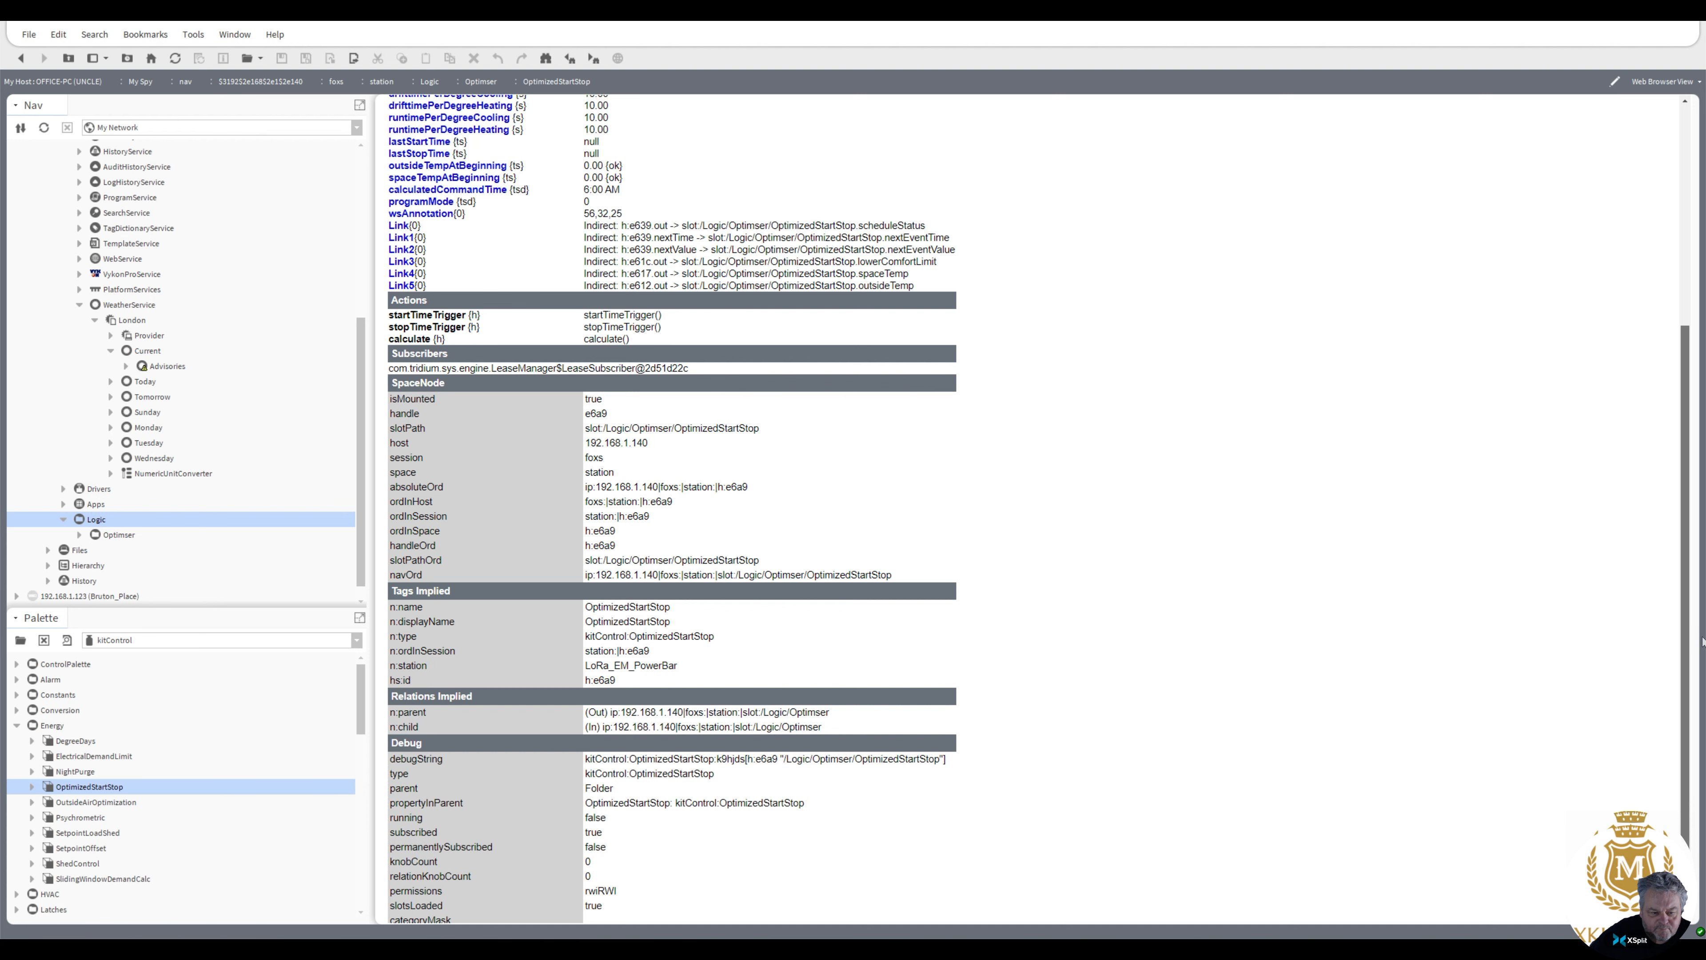
left_click_drag(1699, 556, 1694, 300)
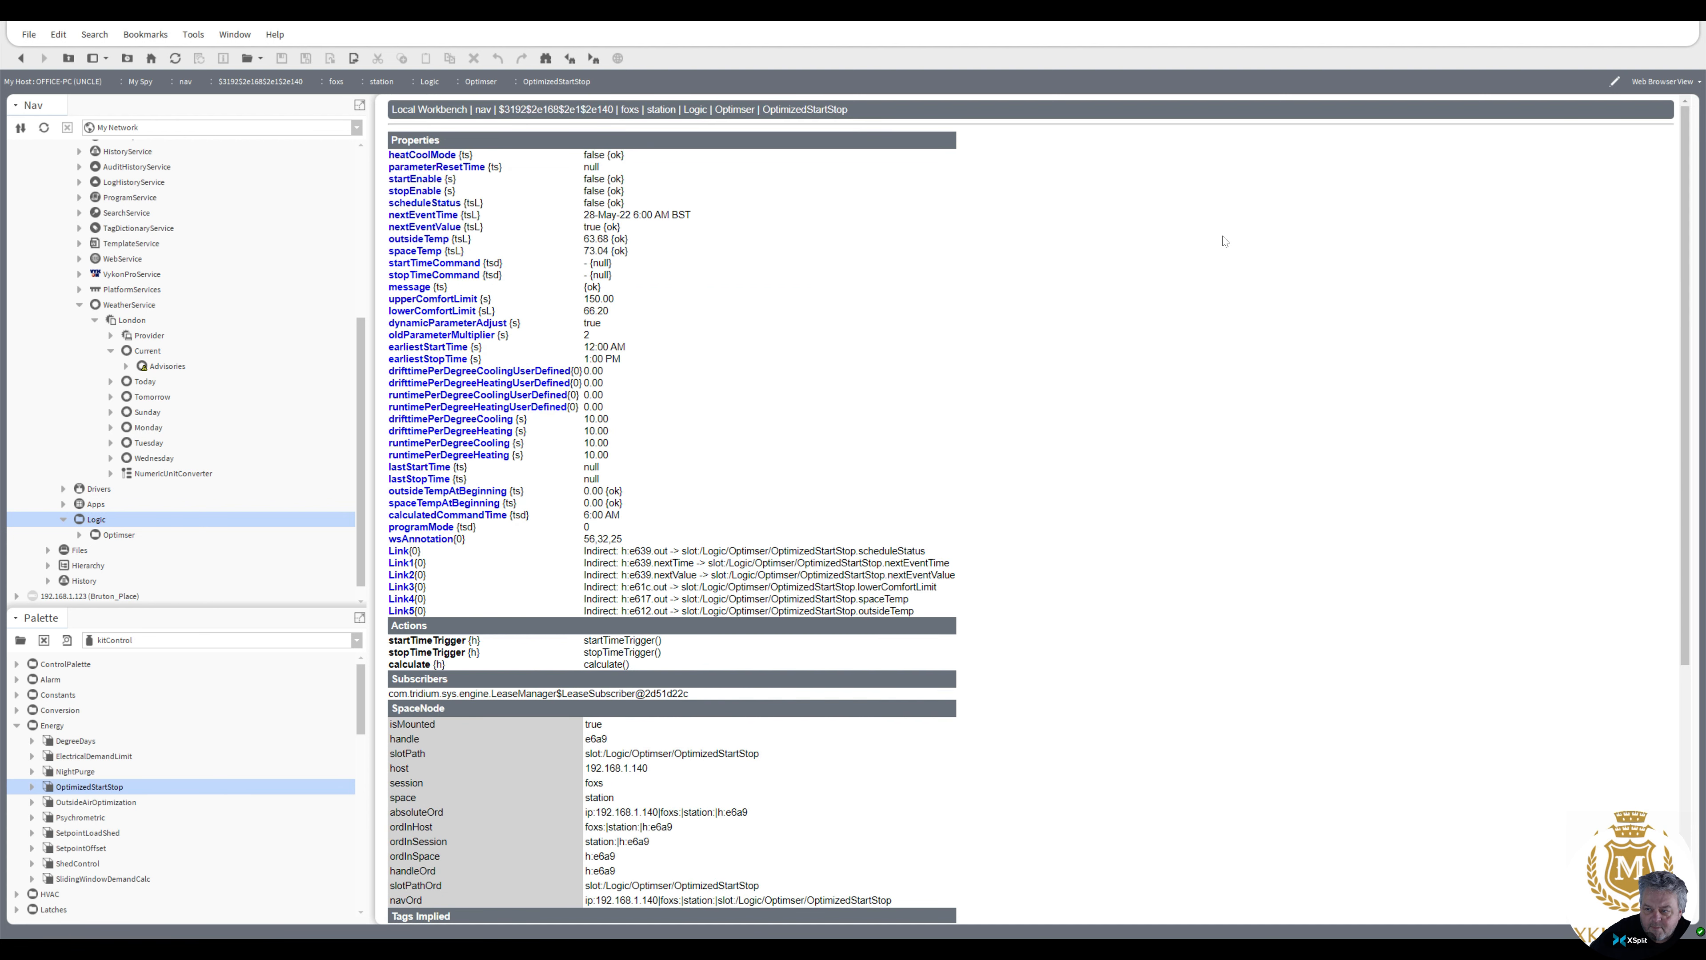
left_click(21, 60)
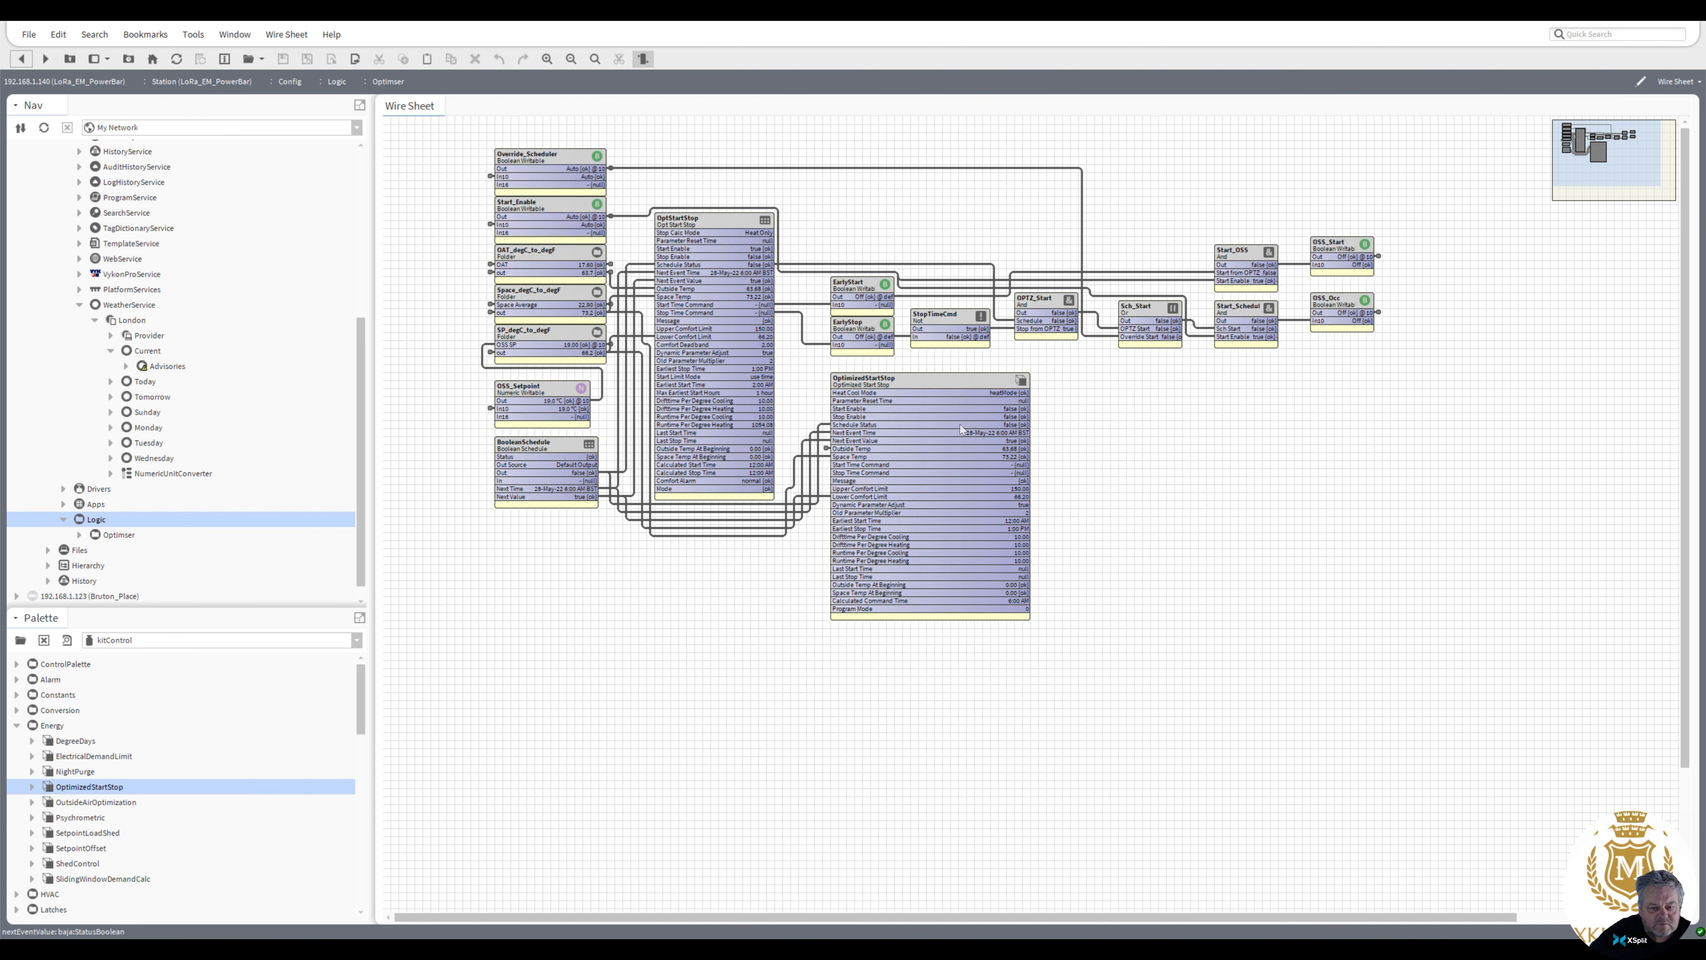
Reposition the OptimizedStartStop block directly beneath the OptStartStop block on the wire sheet
left_click(900, 383)
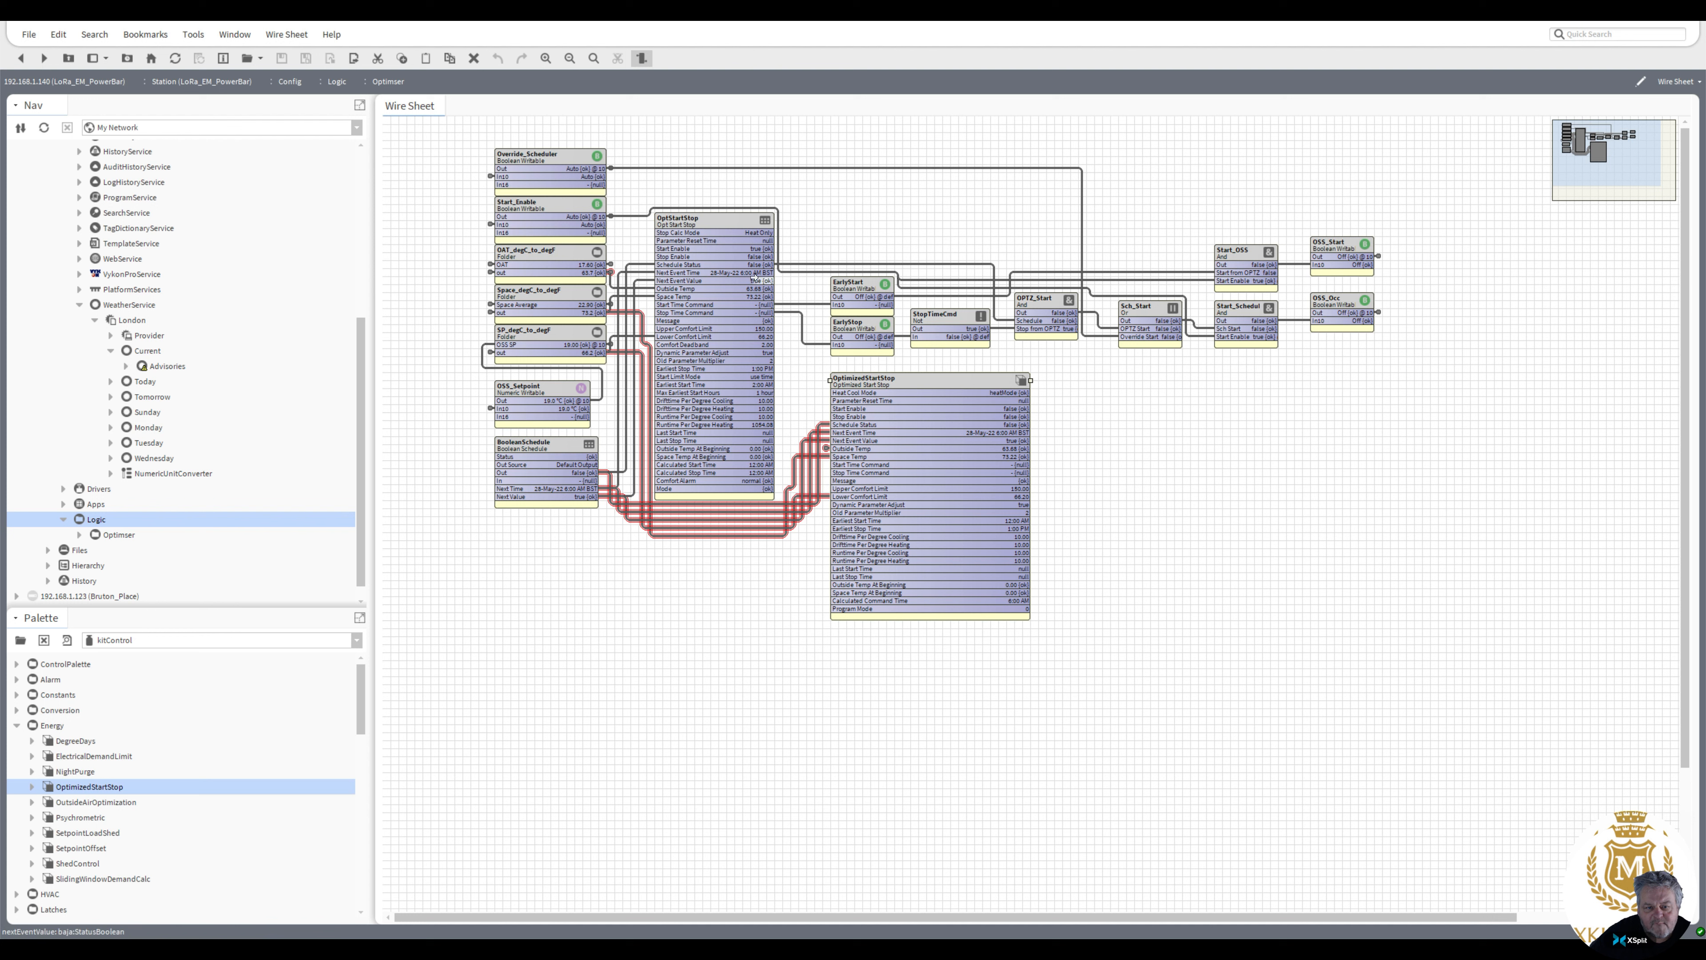
left_click(722, 277)
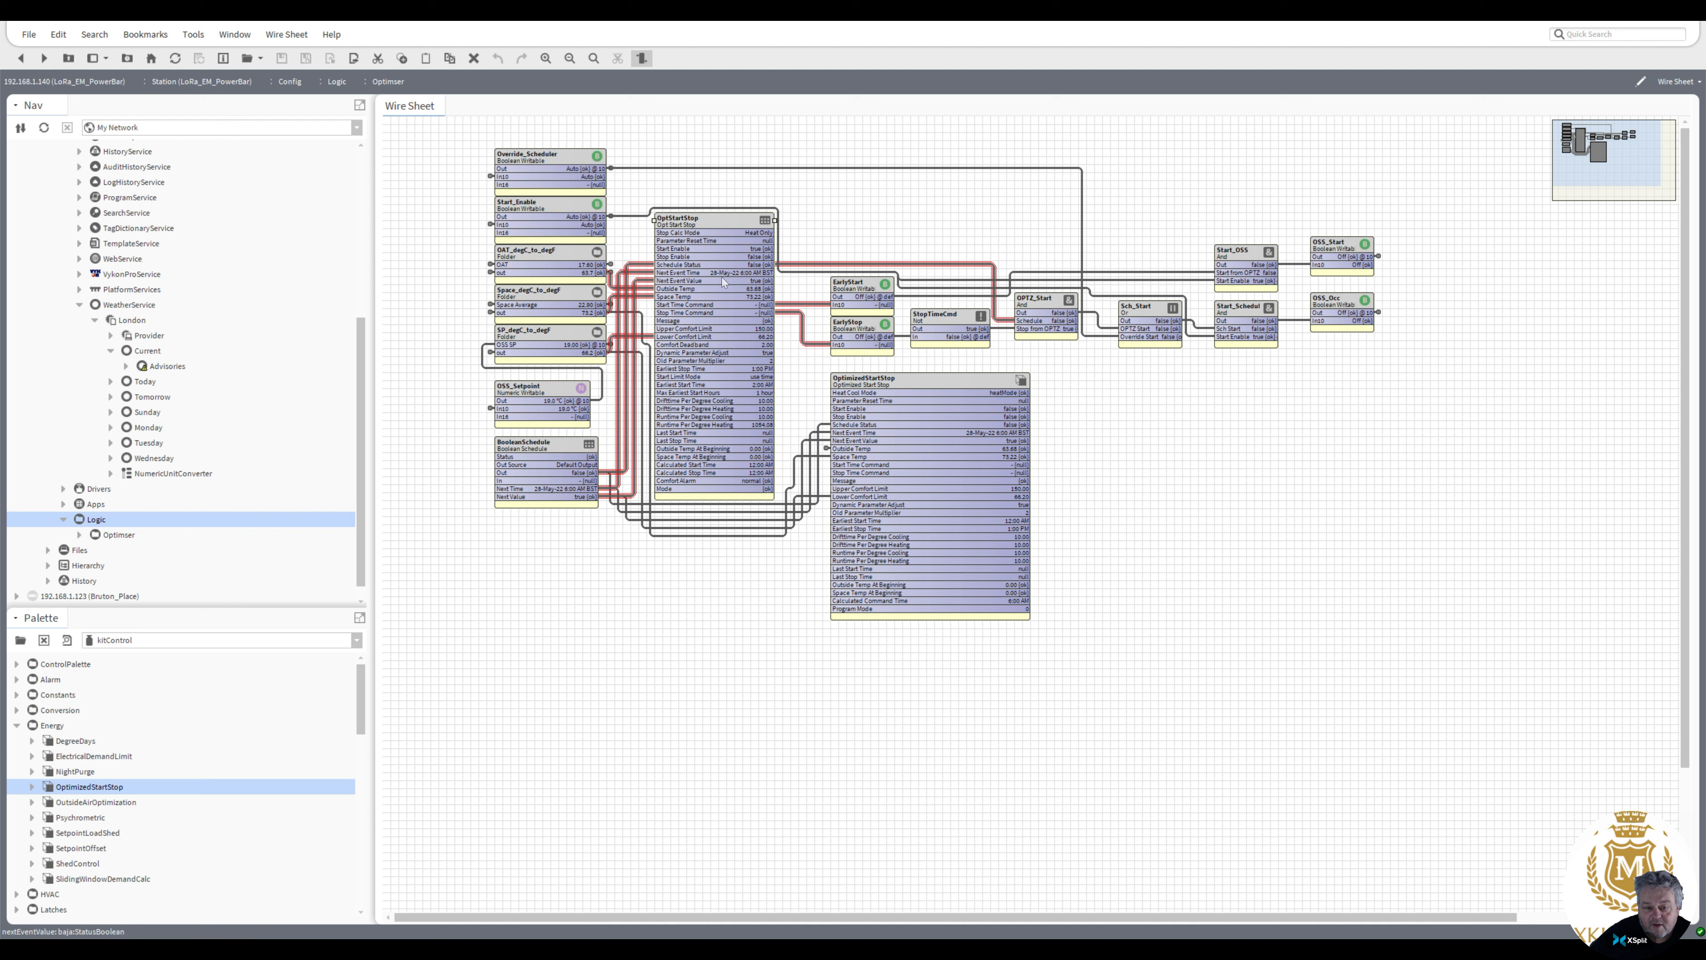
left_click(883, 387)
left_click_drag(883, 387, 707, 528)
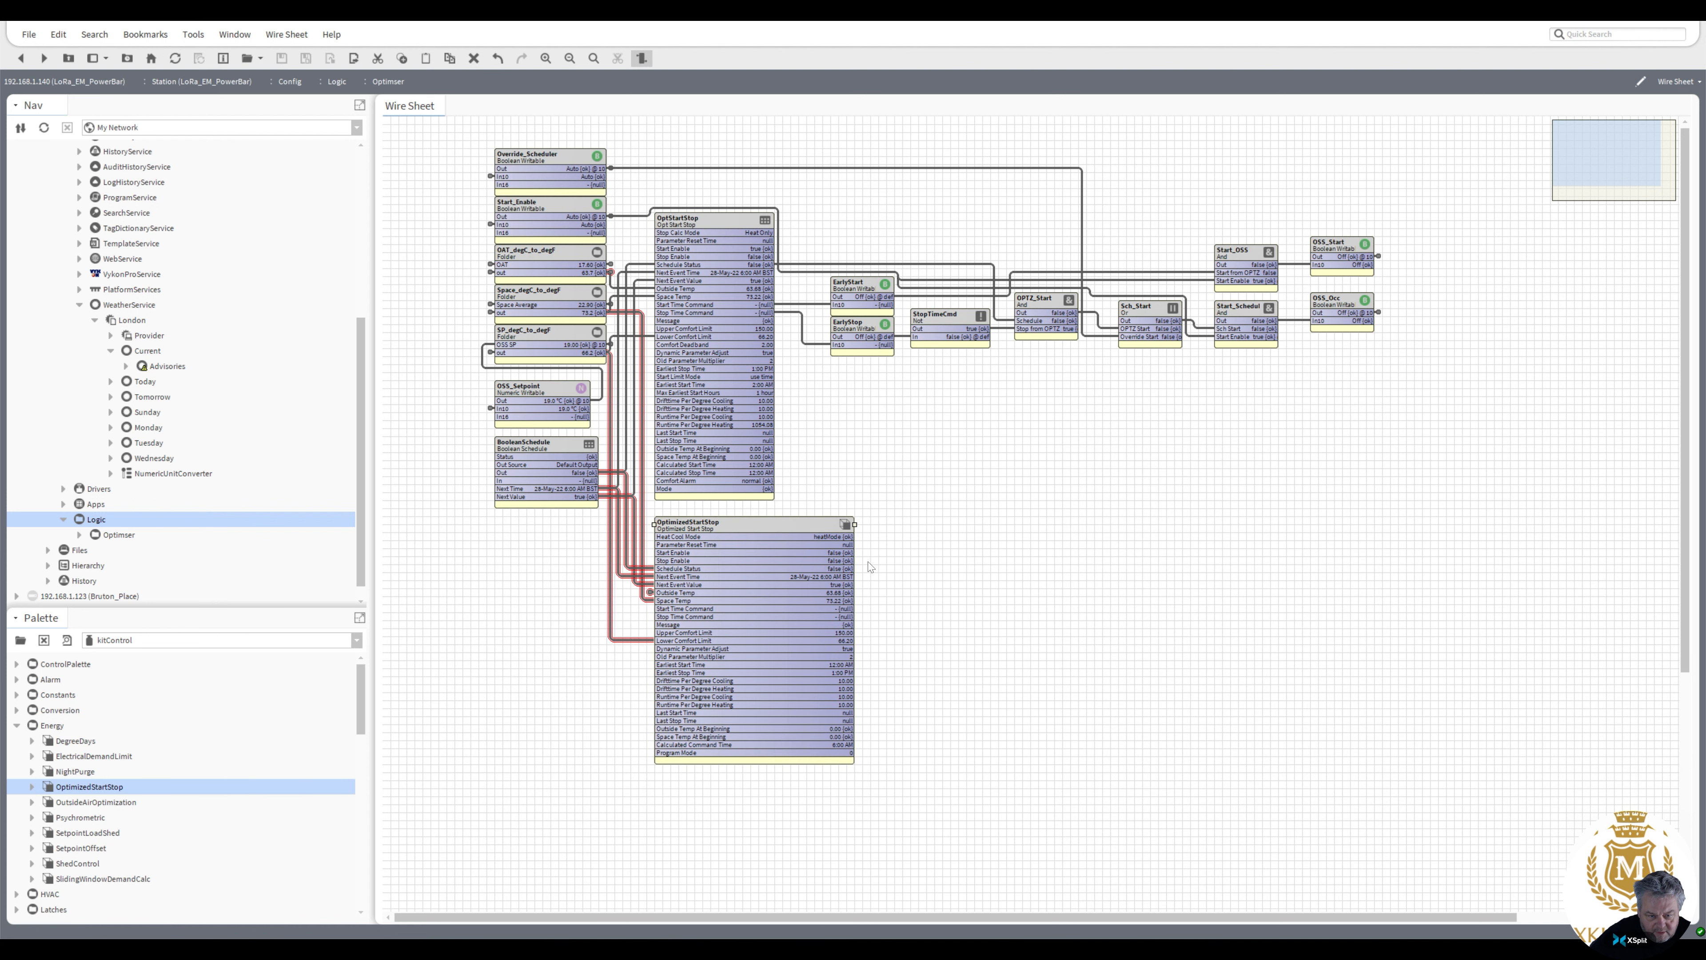
left_click_drag(823, 527, 830, 282)
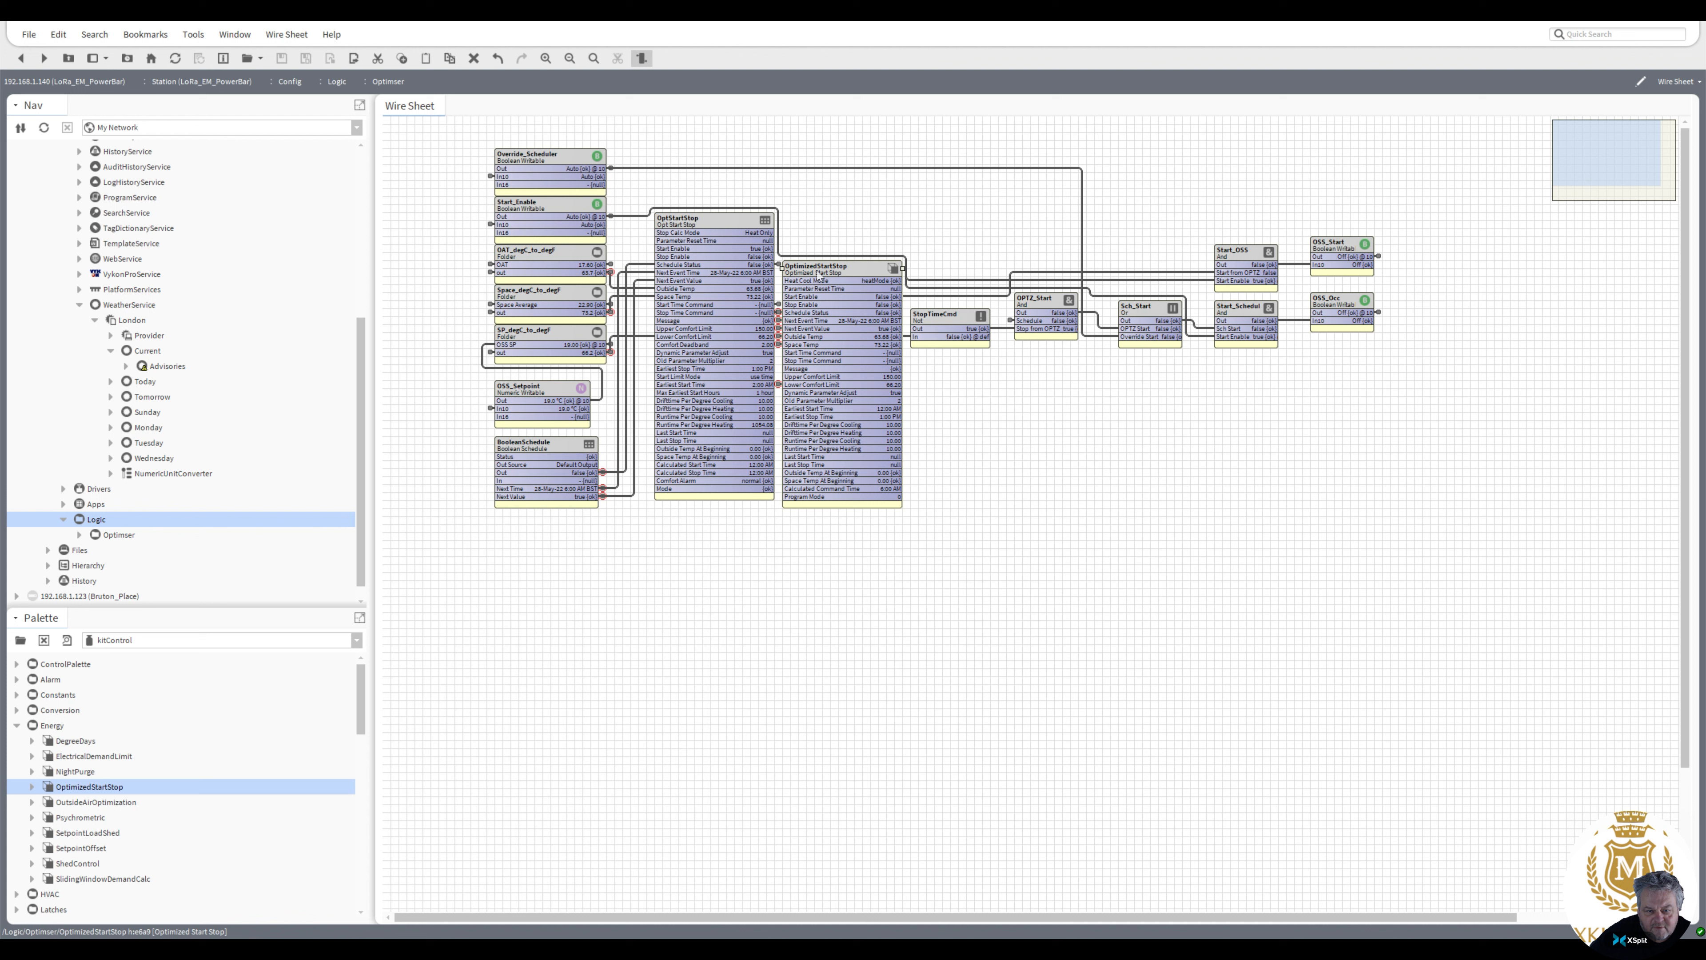
left_click_drag(821, 272, 821, 224)
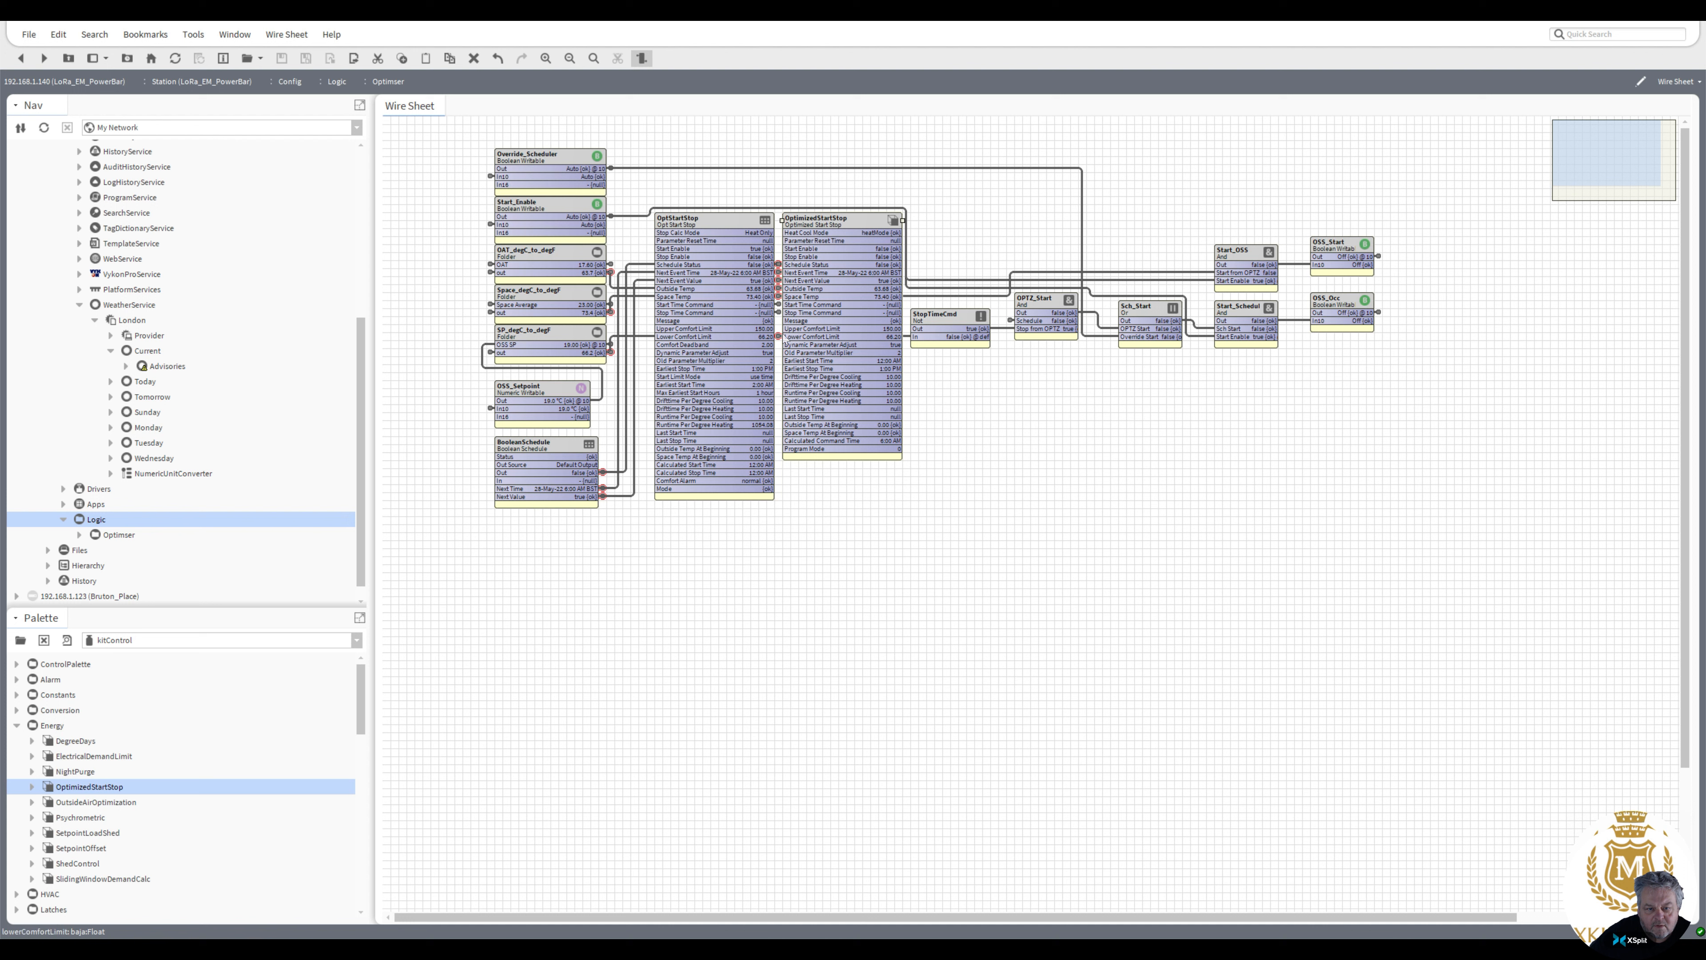
left_click(825, 223)
left_click_drag(825, 223, 828, 231)
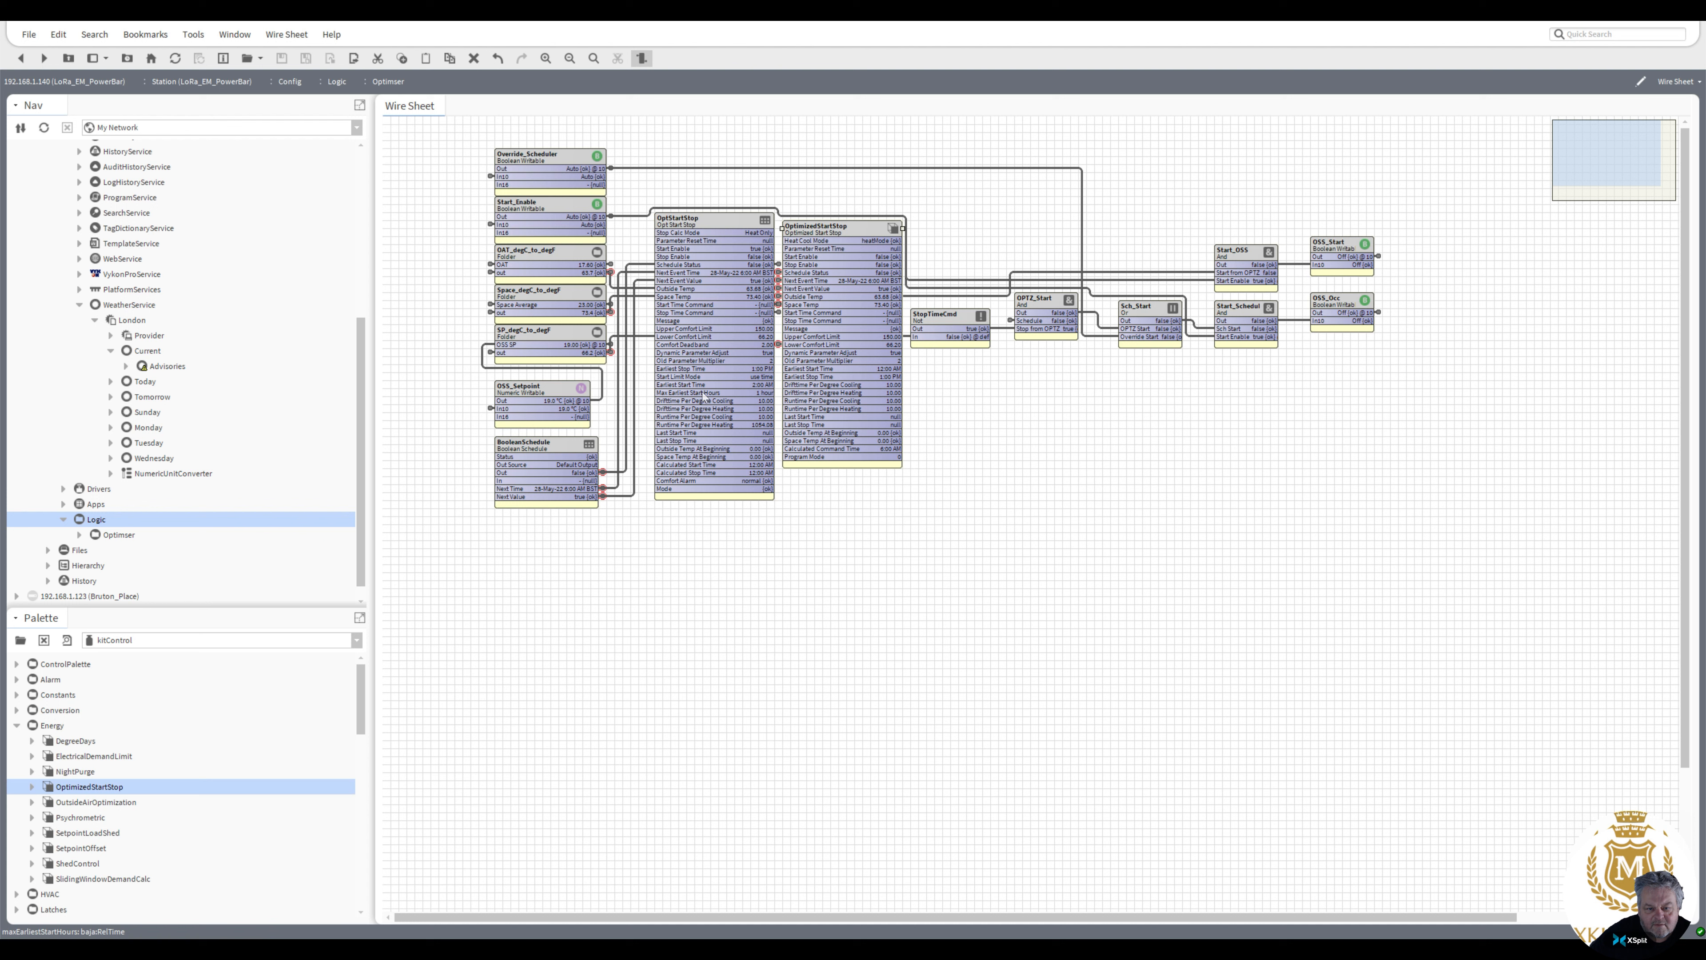
left_click_drag(837, 233, 839, 249)
left_click(837, 247)
left_click_drag(837, 247, 839, 255)
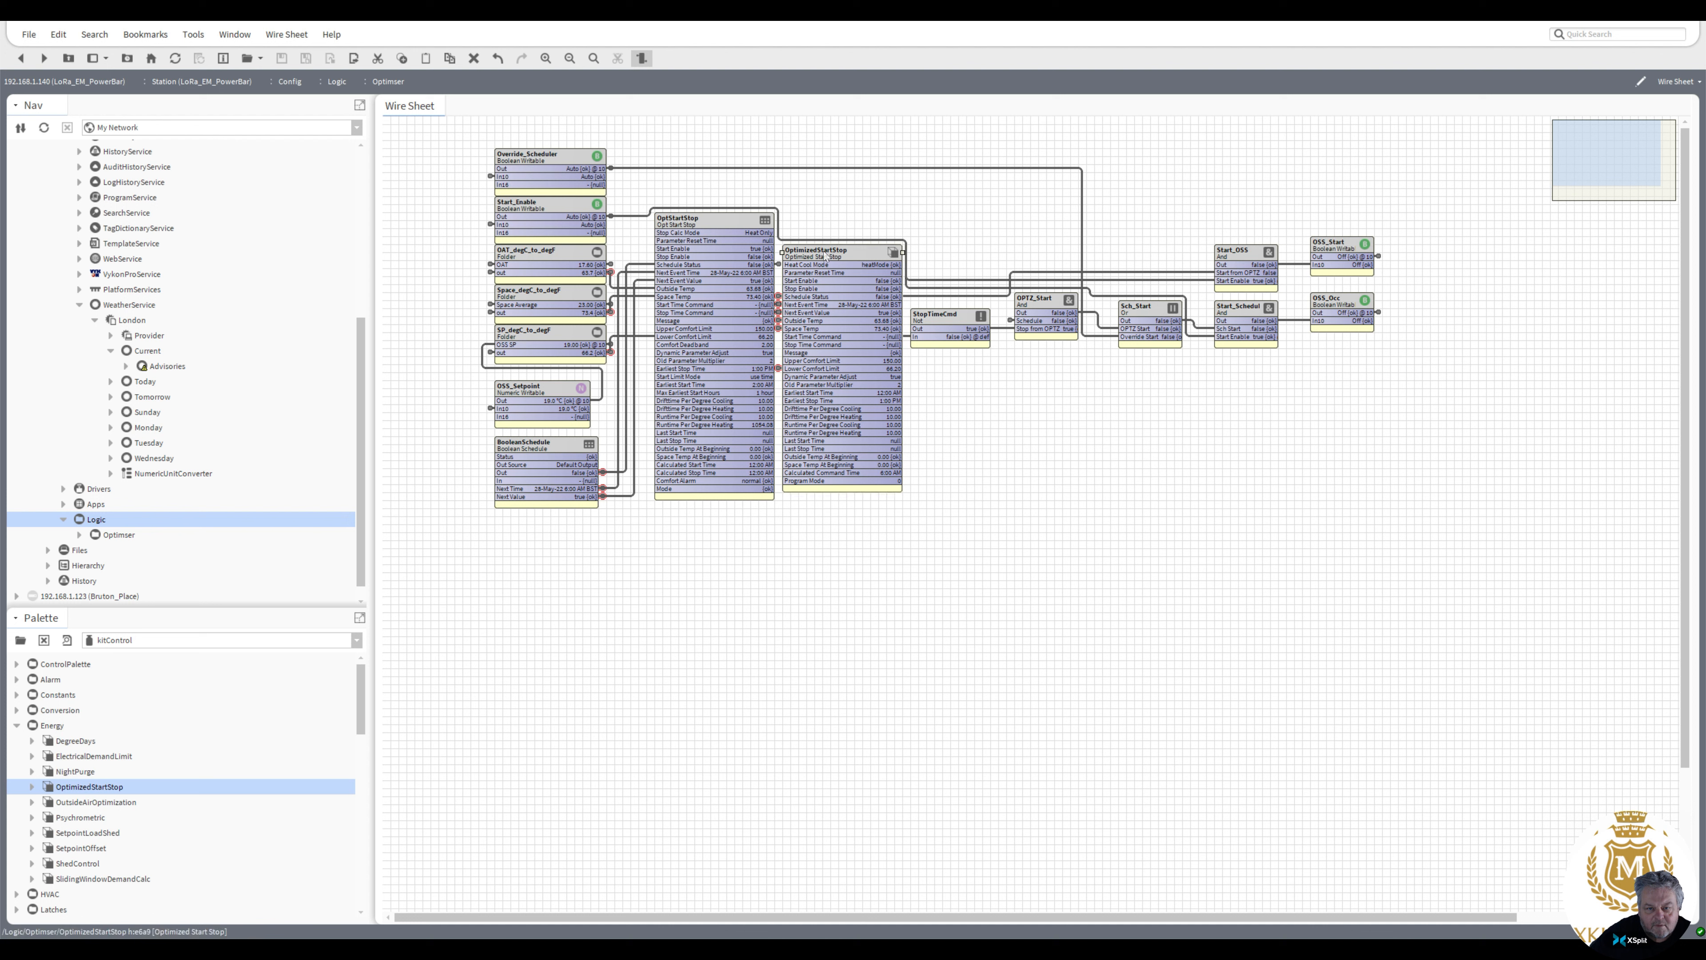
left_click_drag(824, 252, 821, 259)
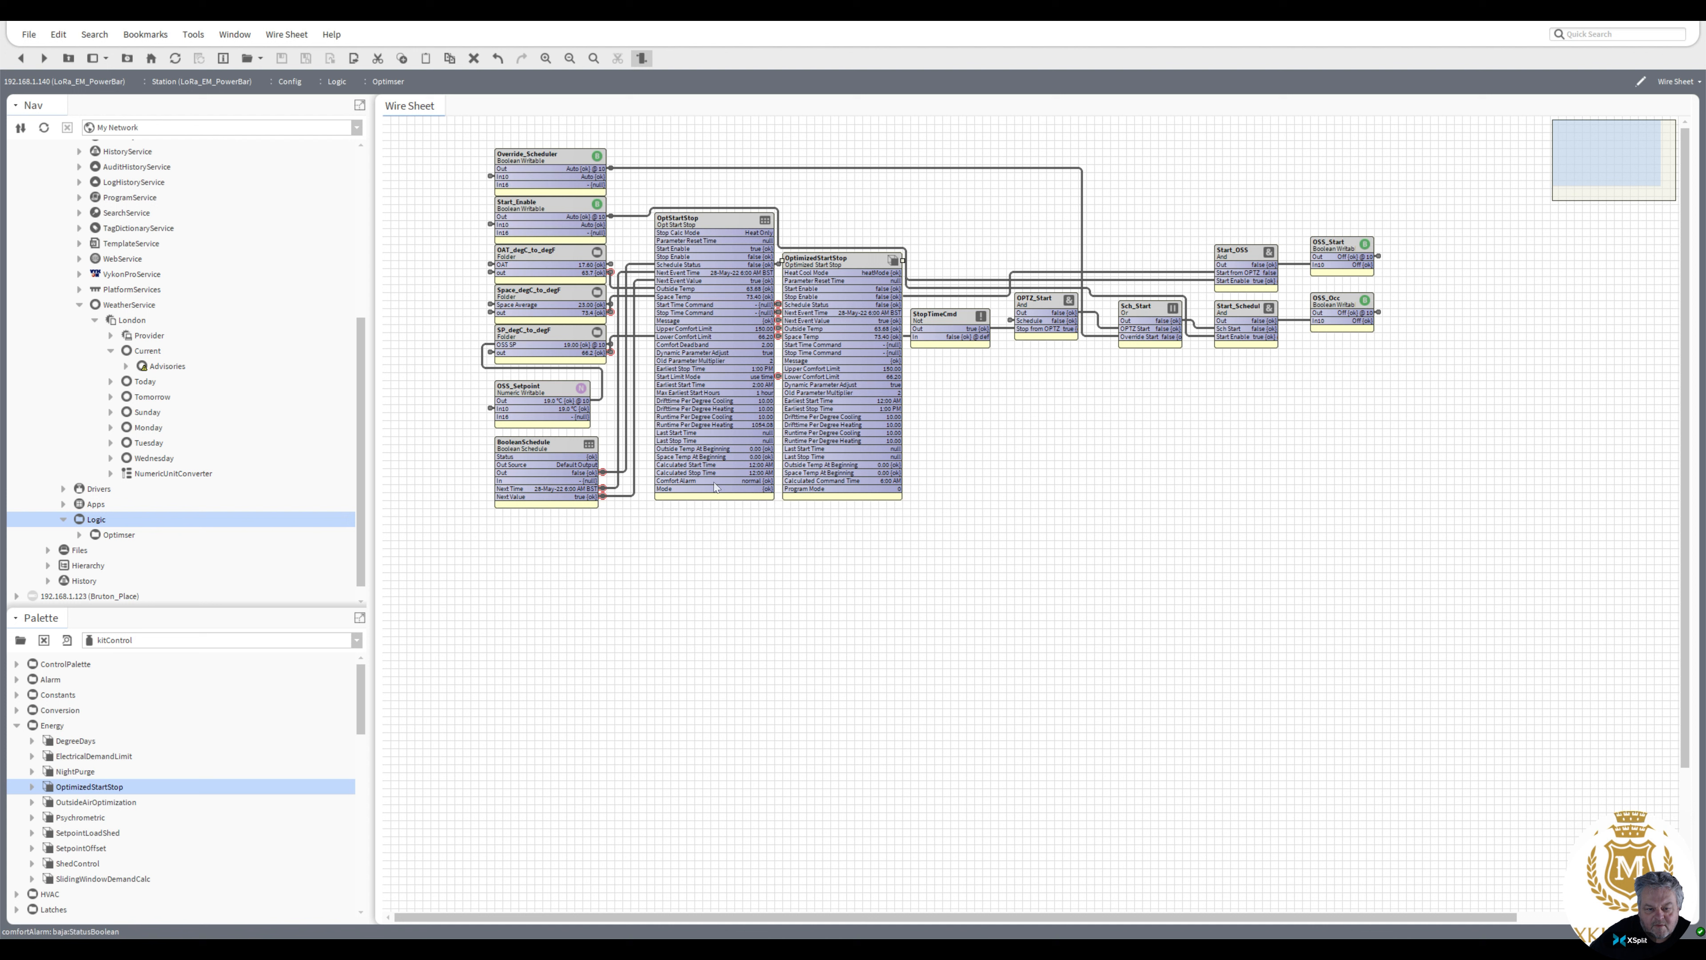
left_click_drag(834, 257, 707, 513)
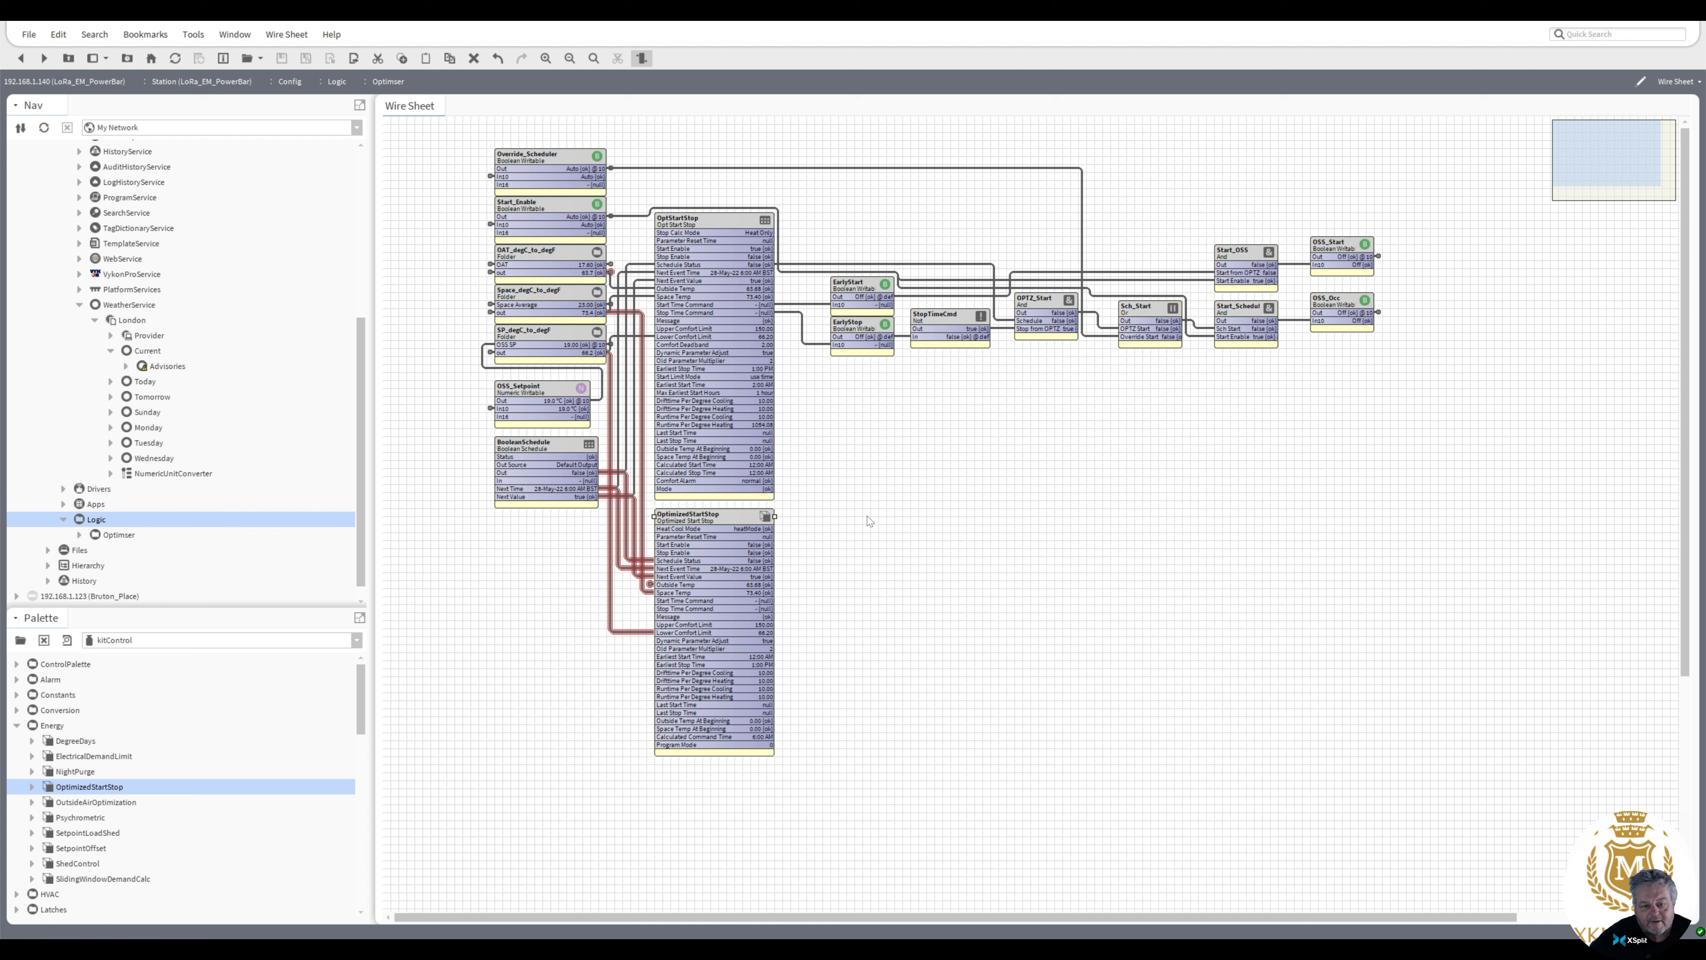
left_click(721, 227)
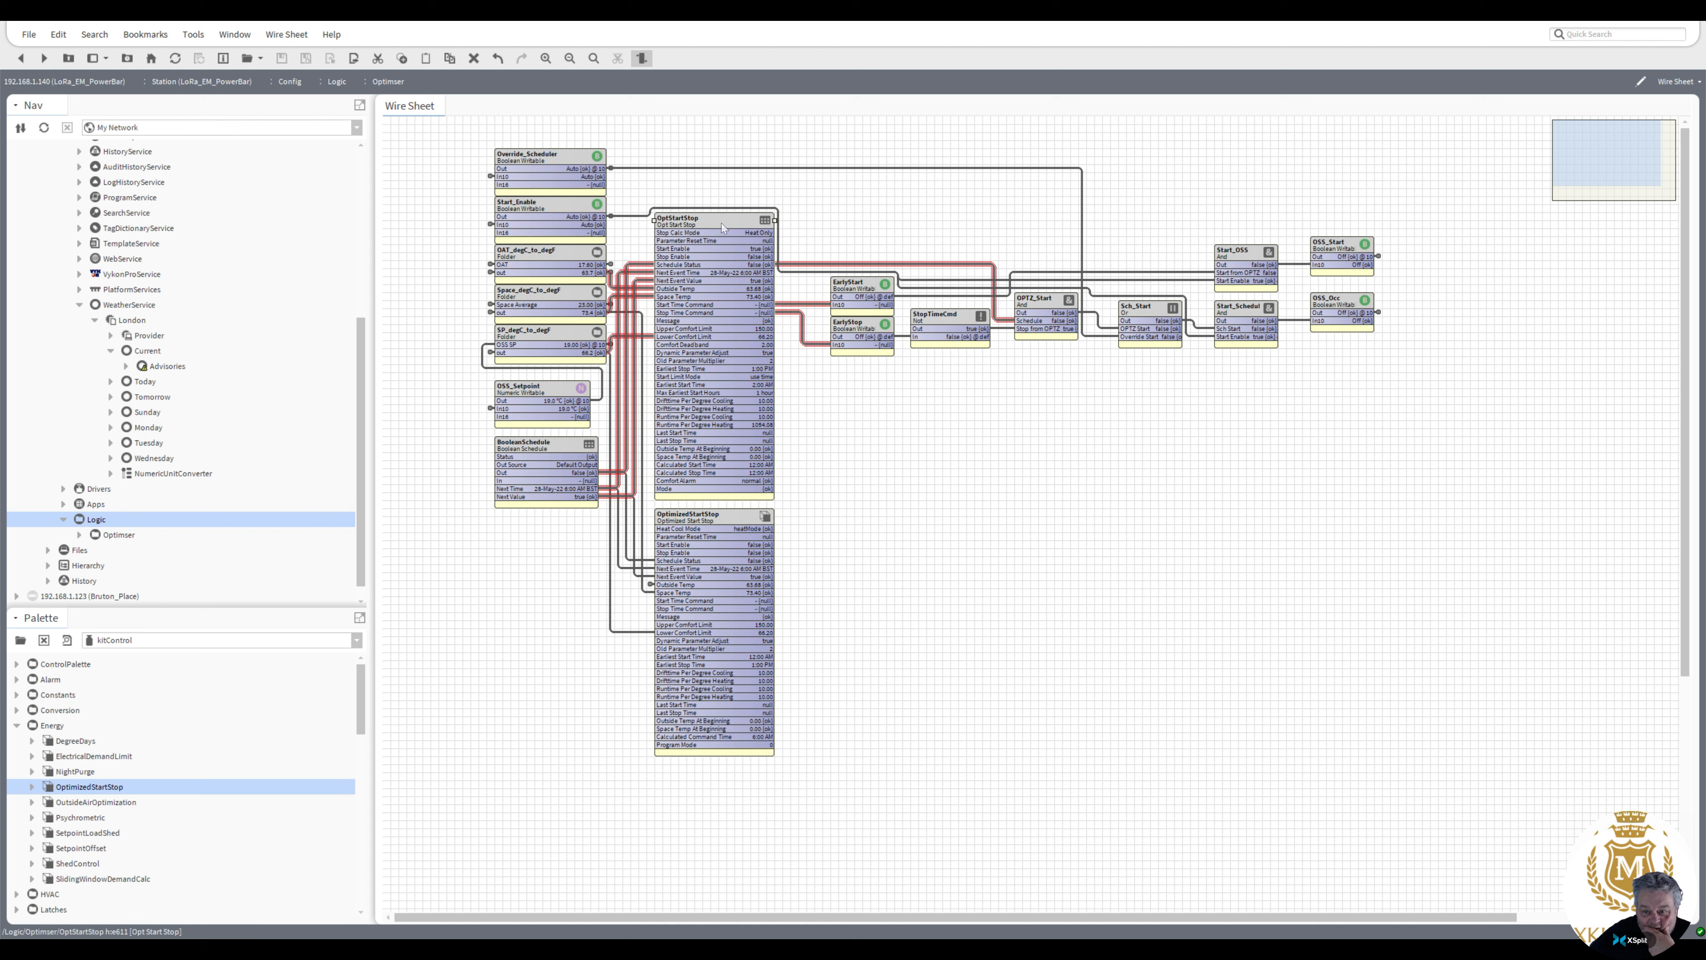